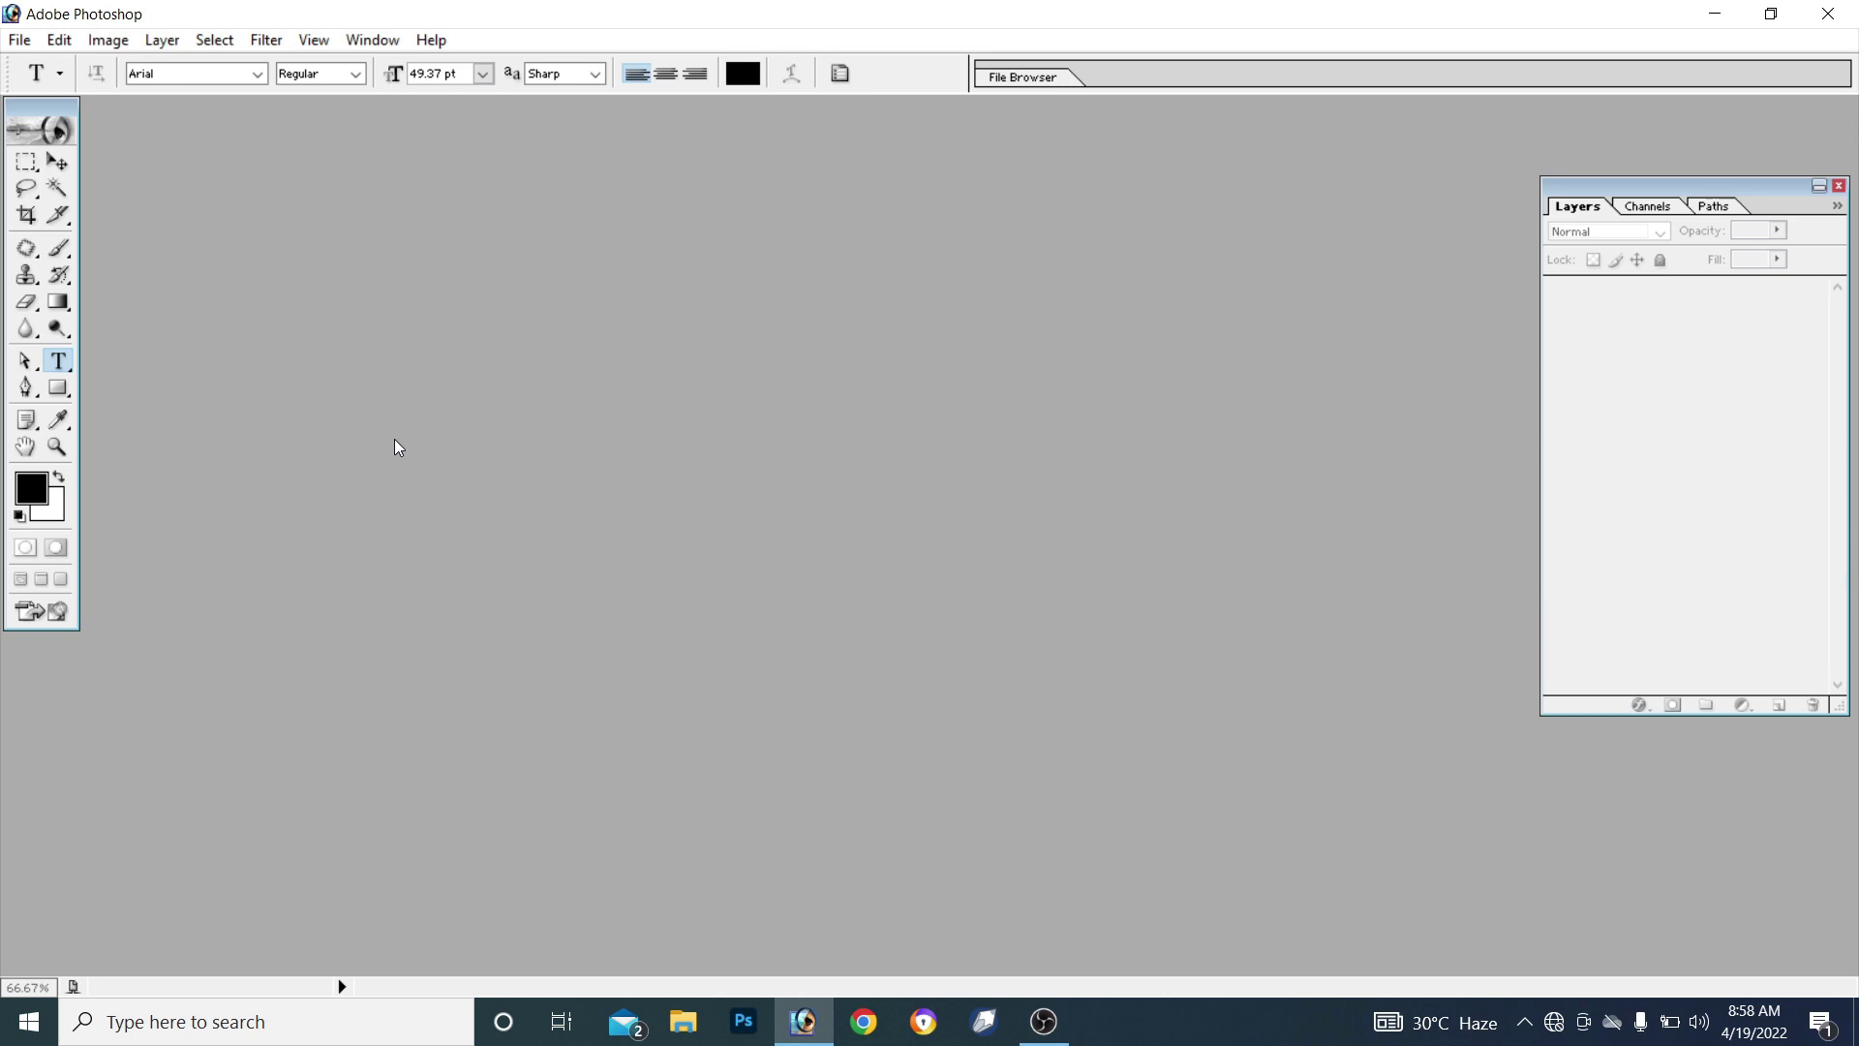
Show the Type tool flyout listing Horizontal/Vertical Type and Type Mask tools
left_click(69, 373)
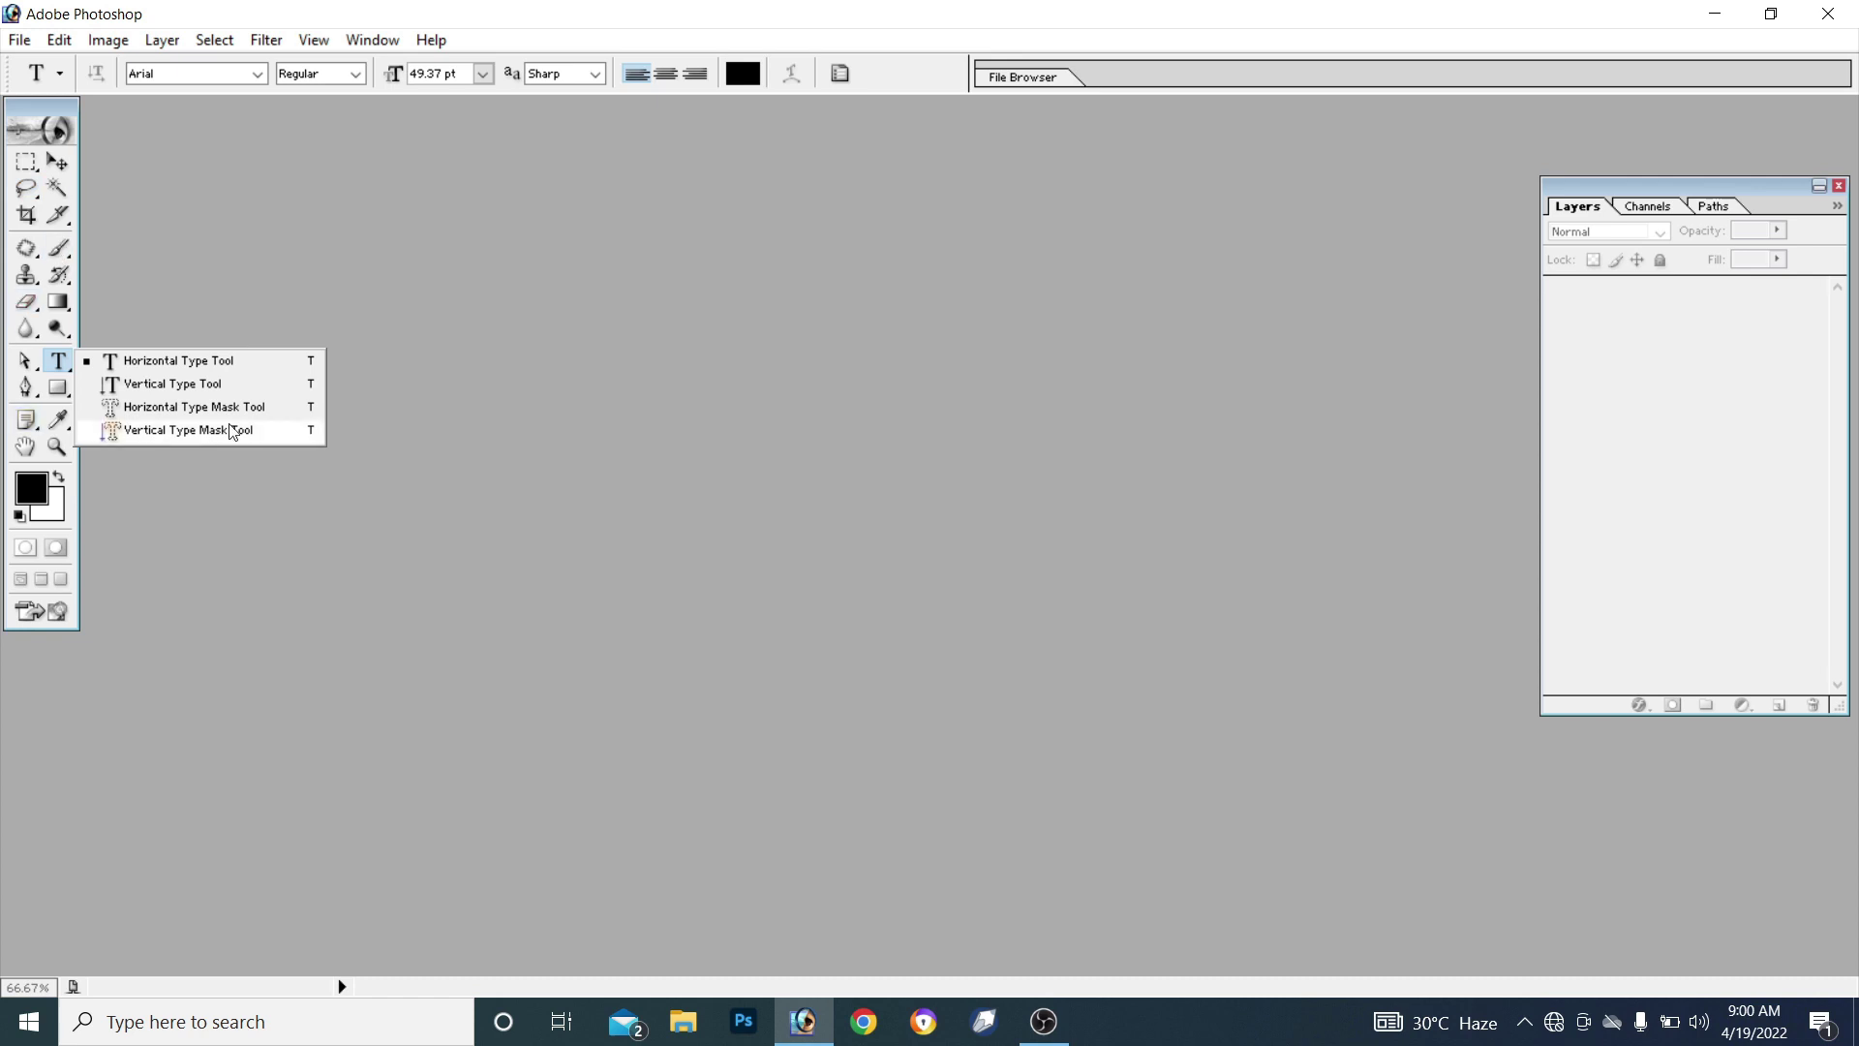
Create a blank white 1280 × 720 document and view it in full-screen mode
left_click(32, 44)
left_click(21, 41)
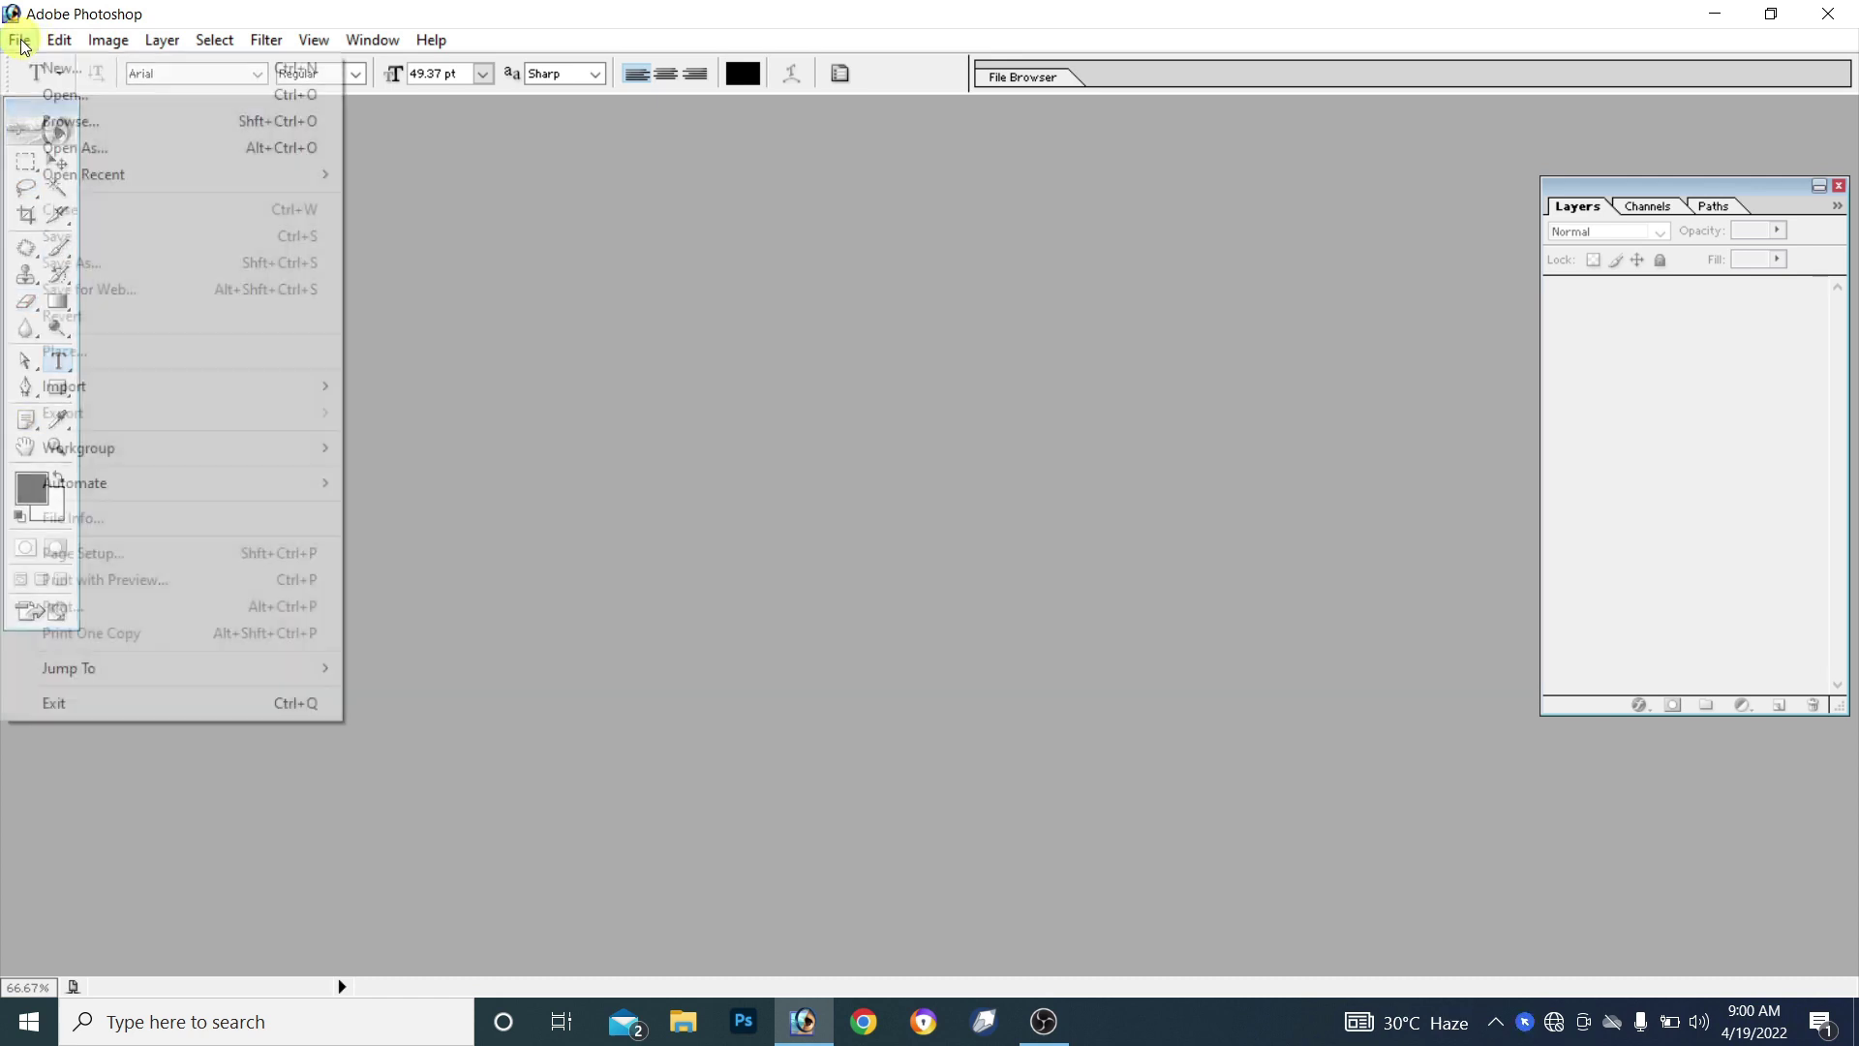
left_click(78, 74)
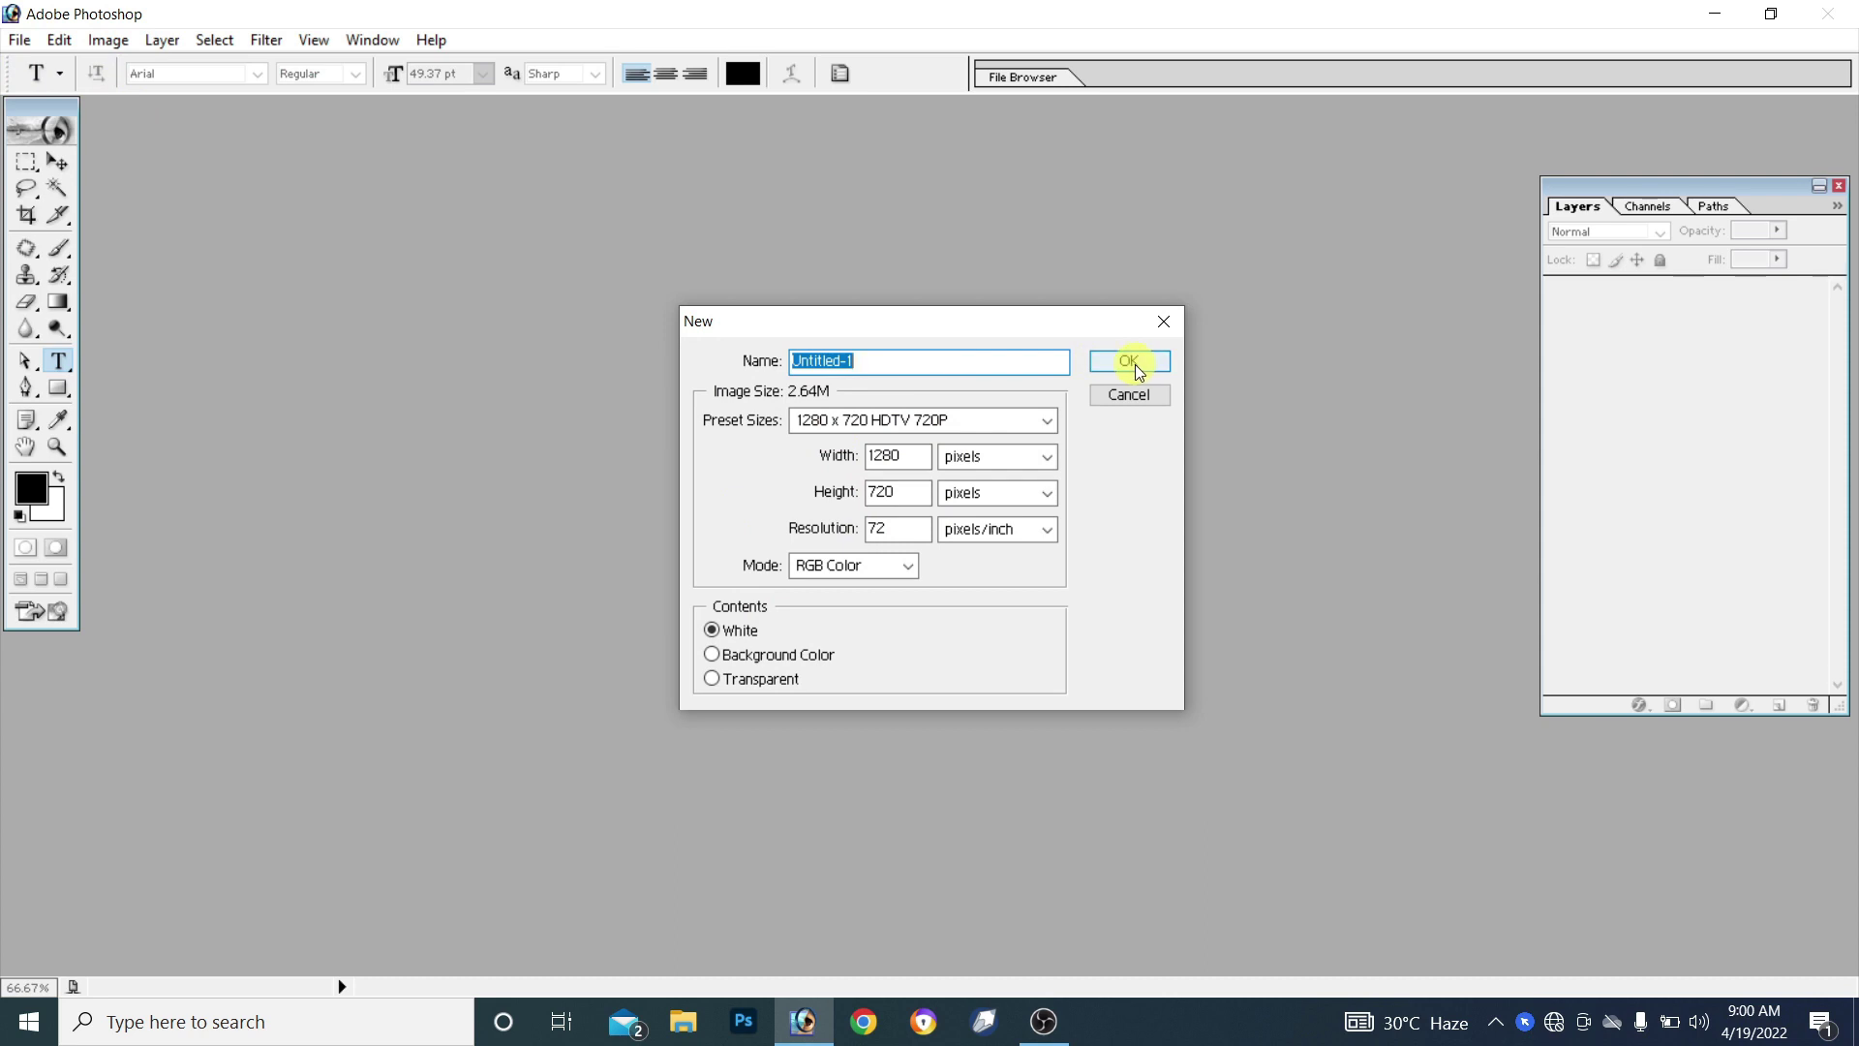
left_click(1129, 362)
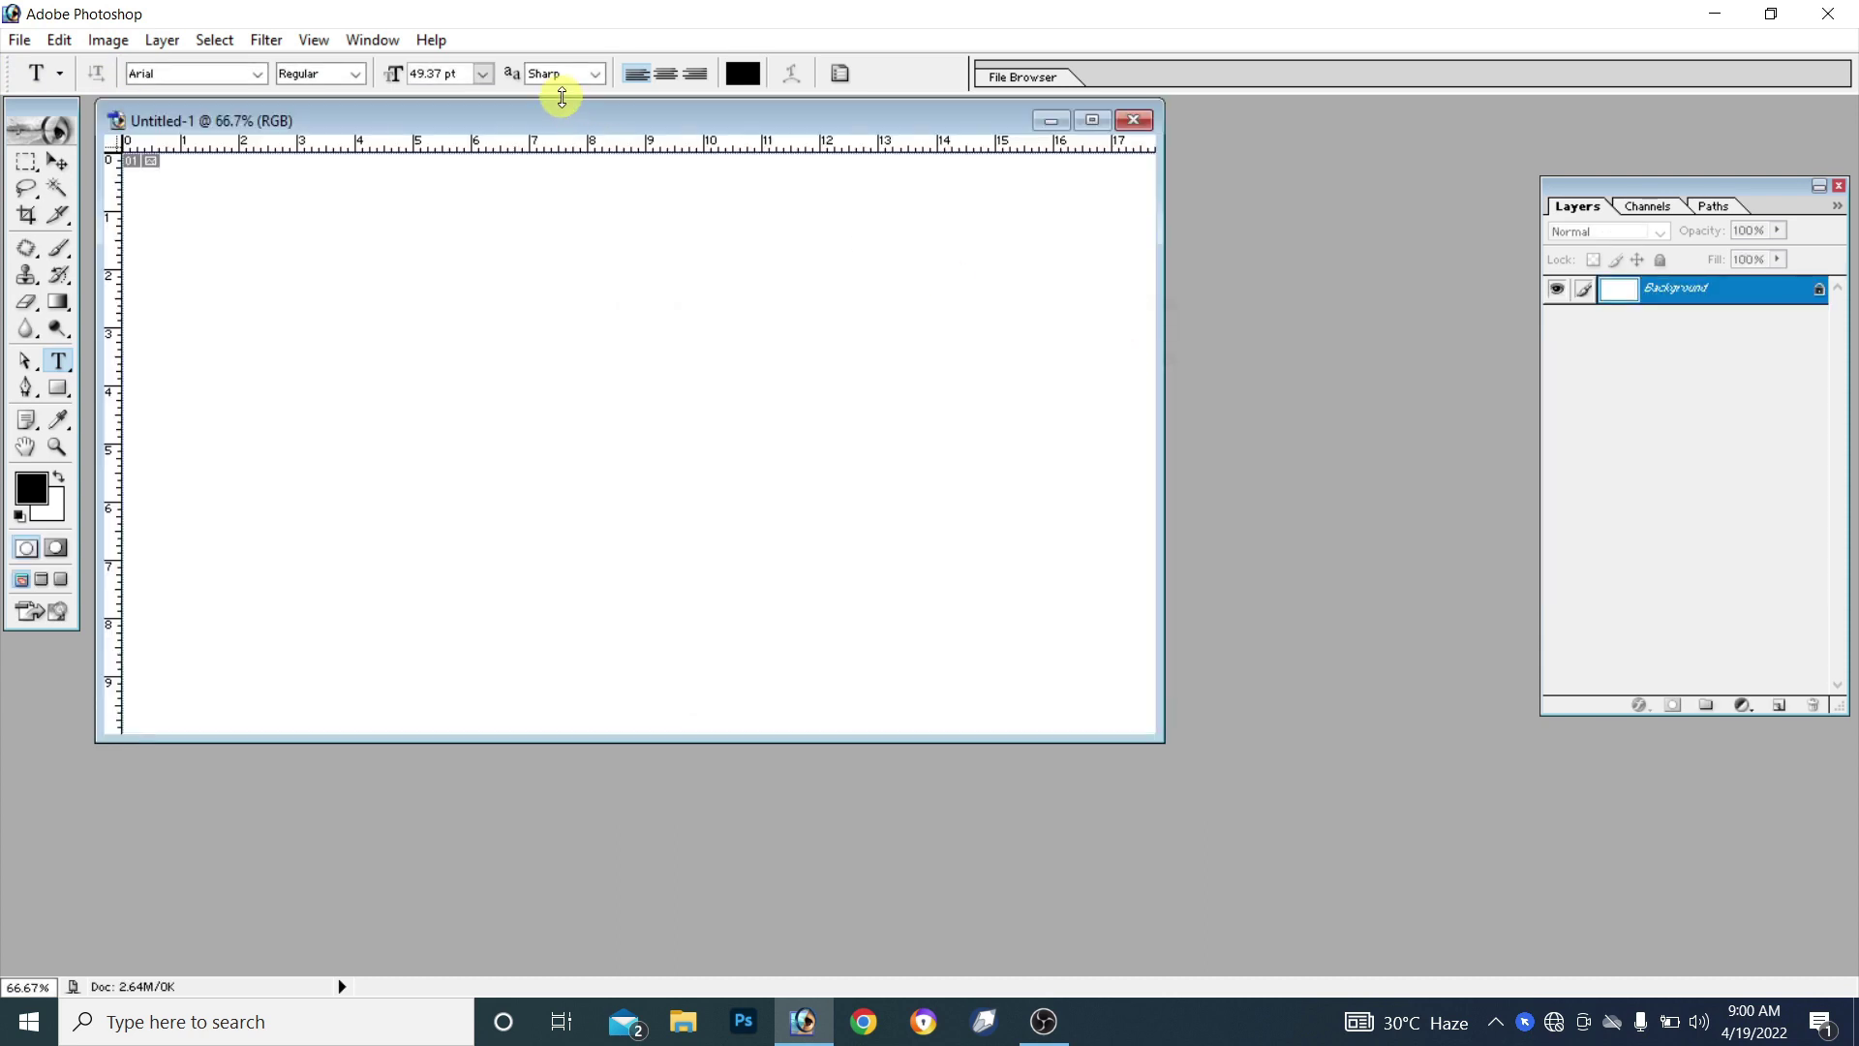
left_click_drag(579, 123, 739, 201)
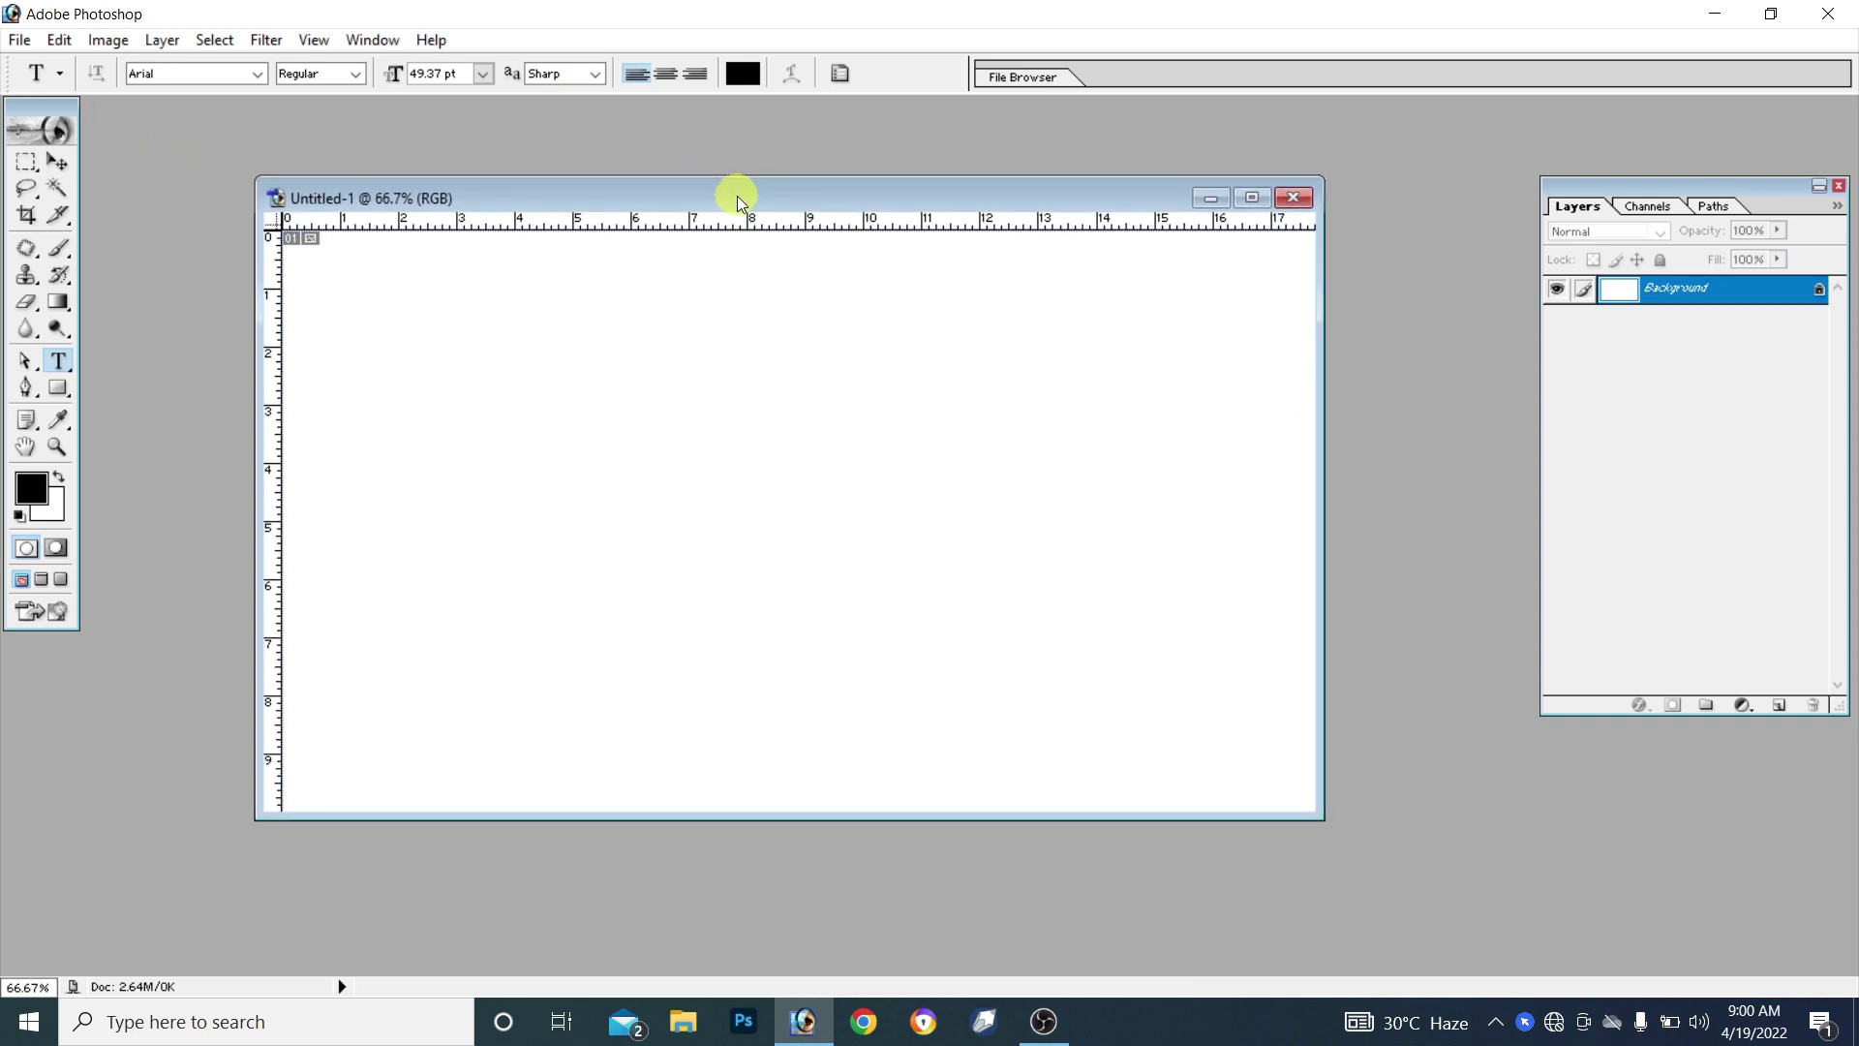
key("f")
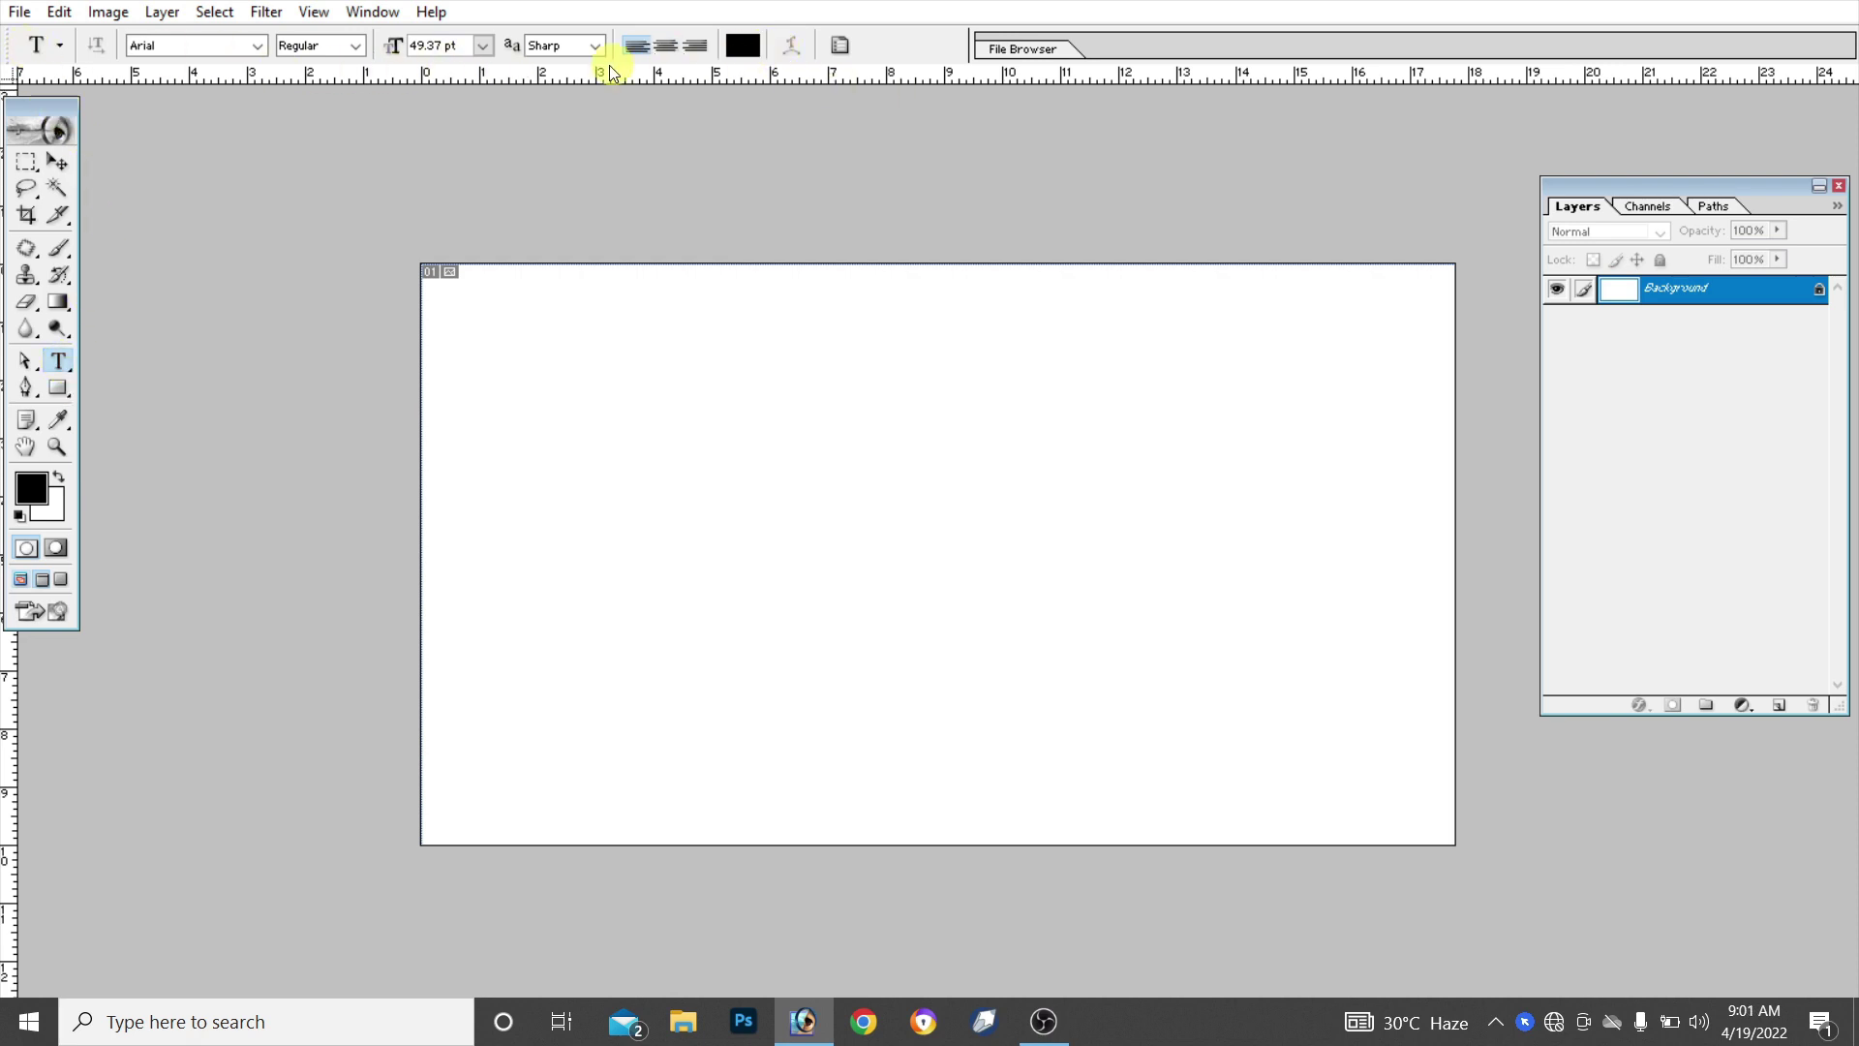
Select the Horizontal Type tool and confirm the Arial Regular font and style
left_click(57, 162)
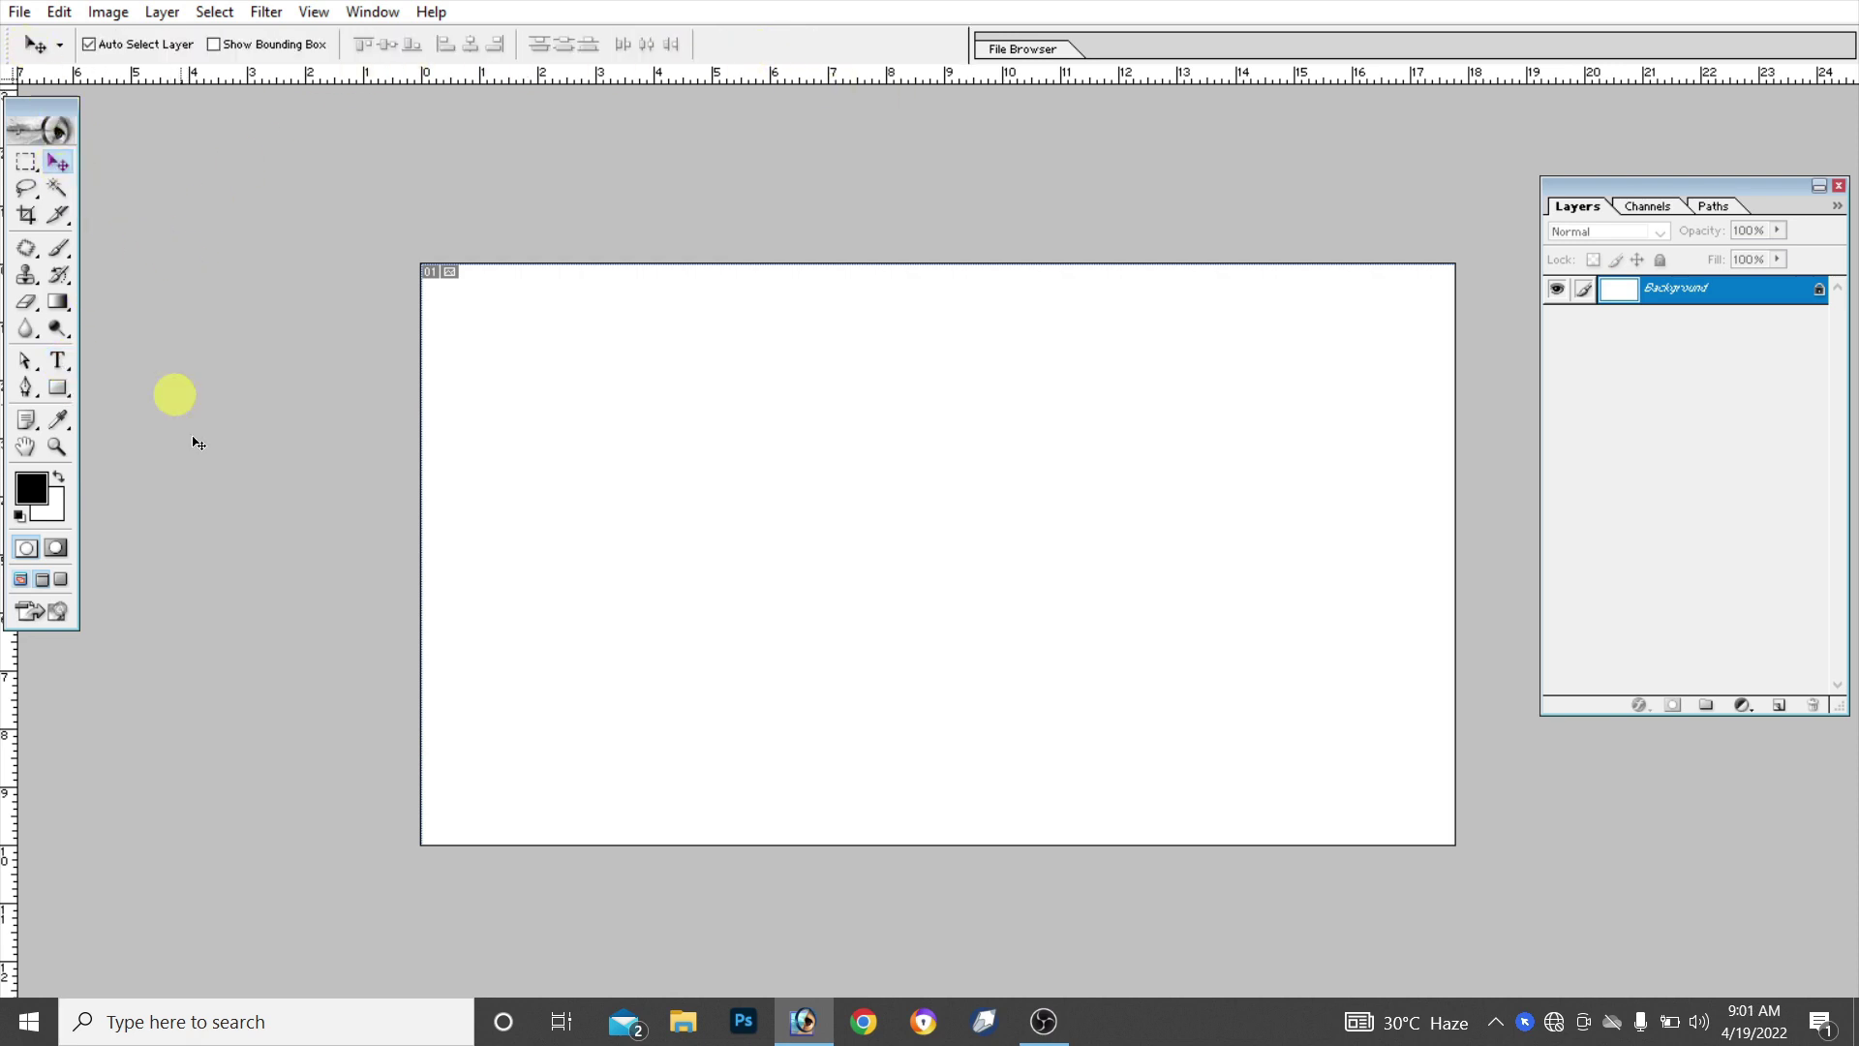
left_click(58, 362)
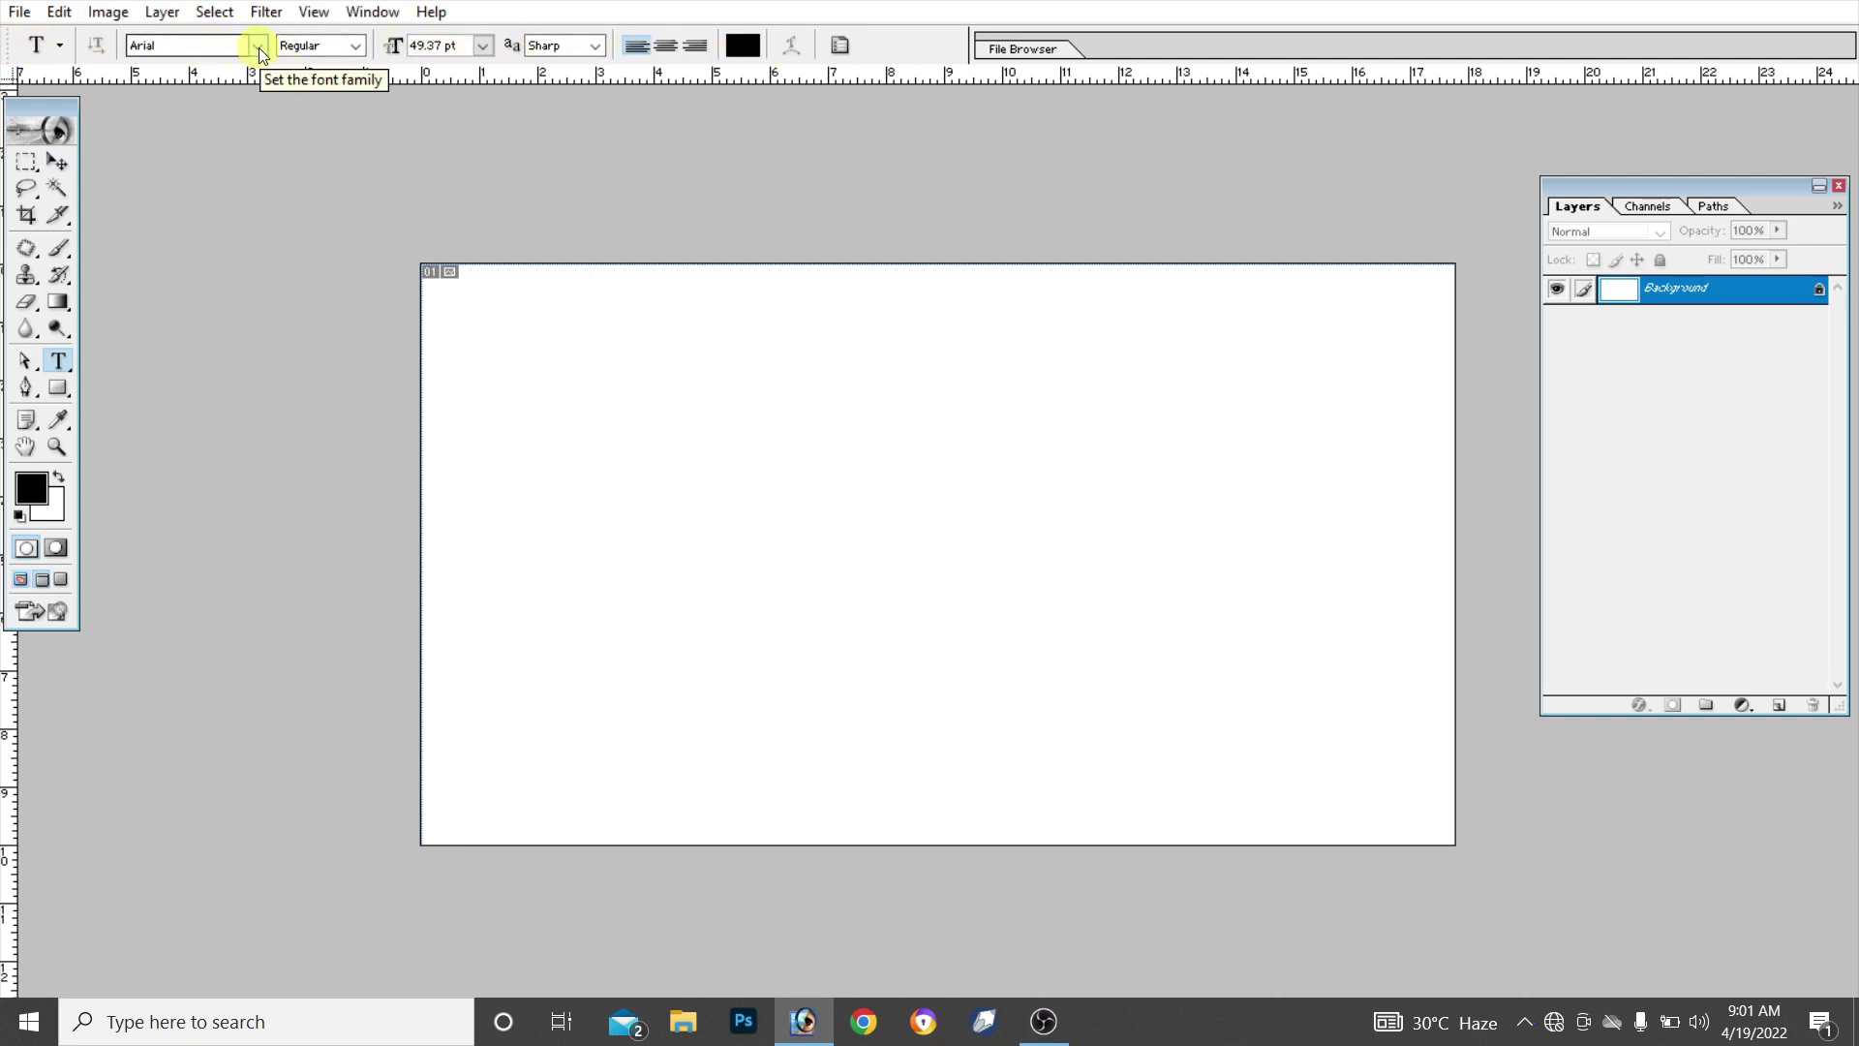
left_click(259, 48)
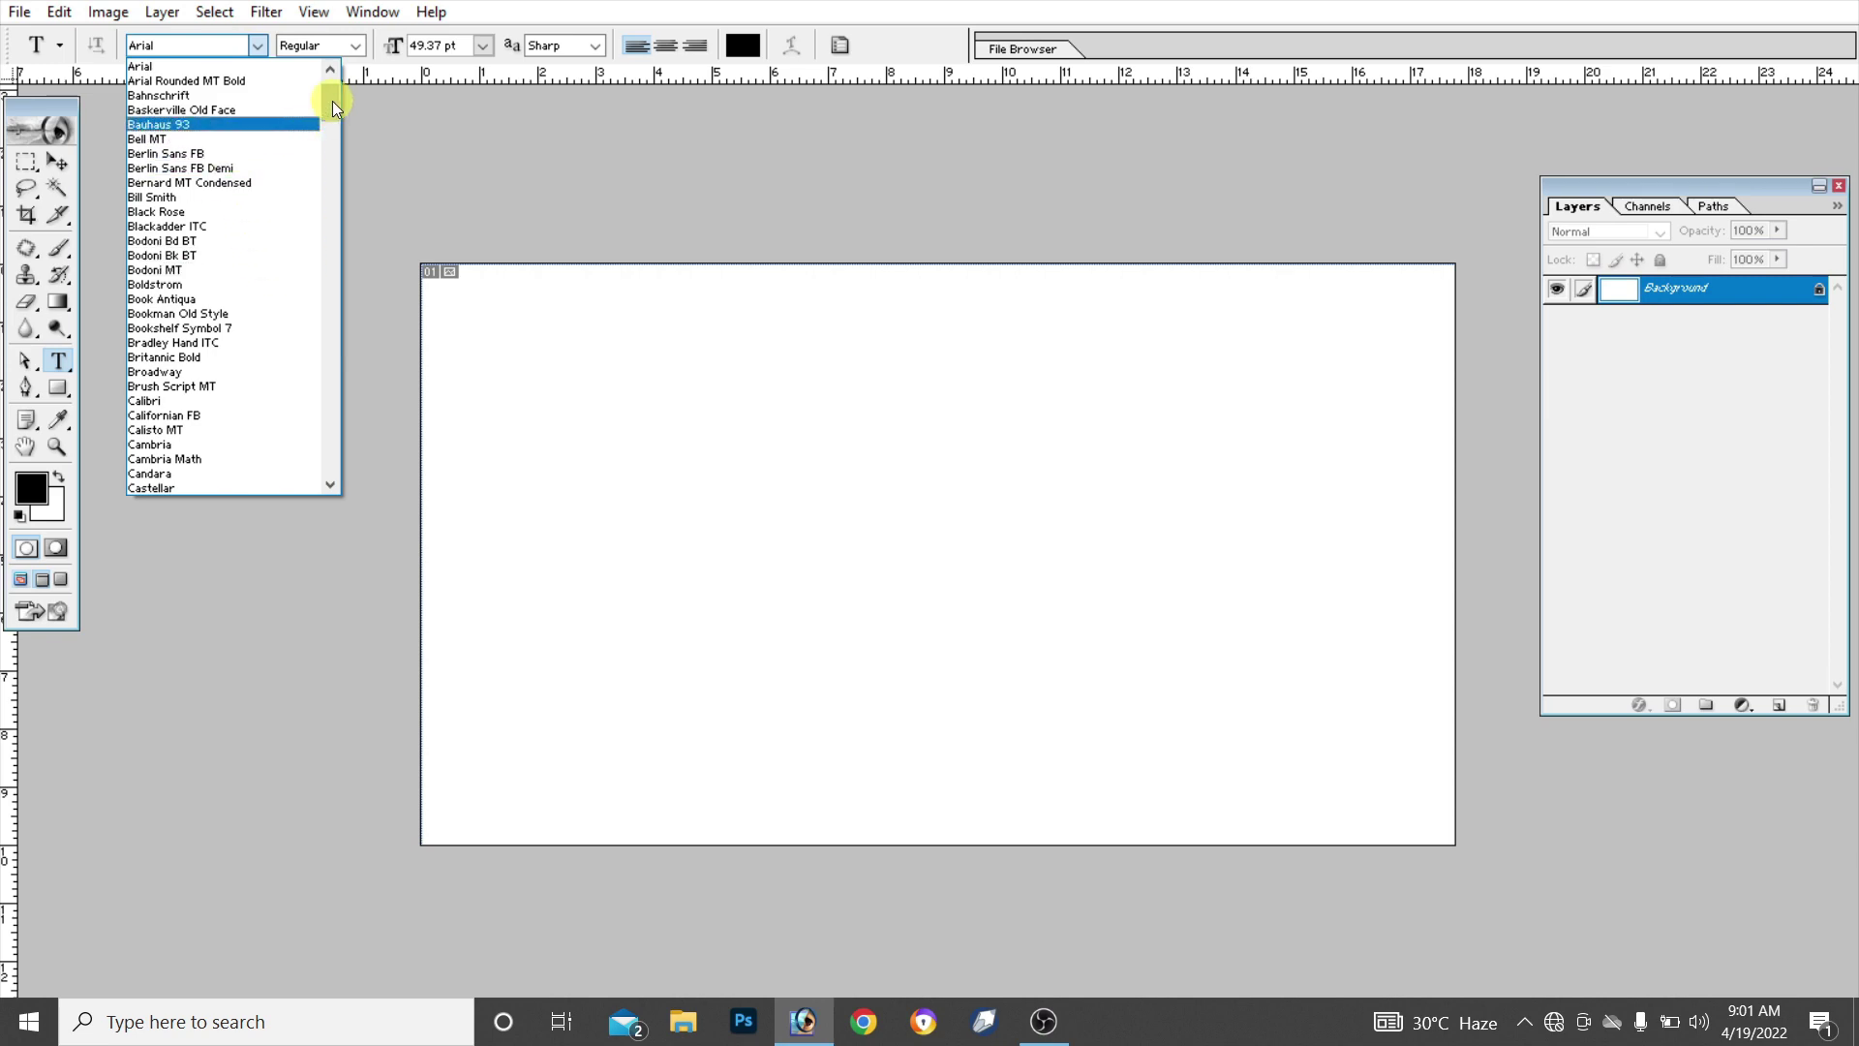
mouse_move(333, 101)
left_mouse_down()
mouse_move(323, 161)
mouse_move(335, 72)
left_mouse_up()
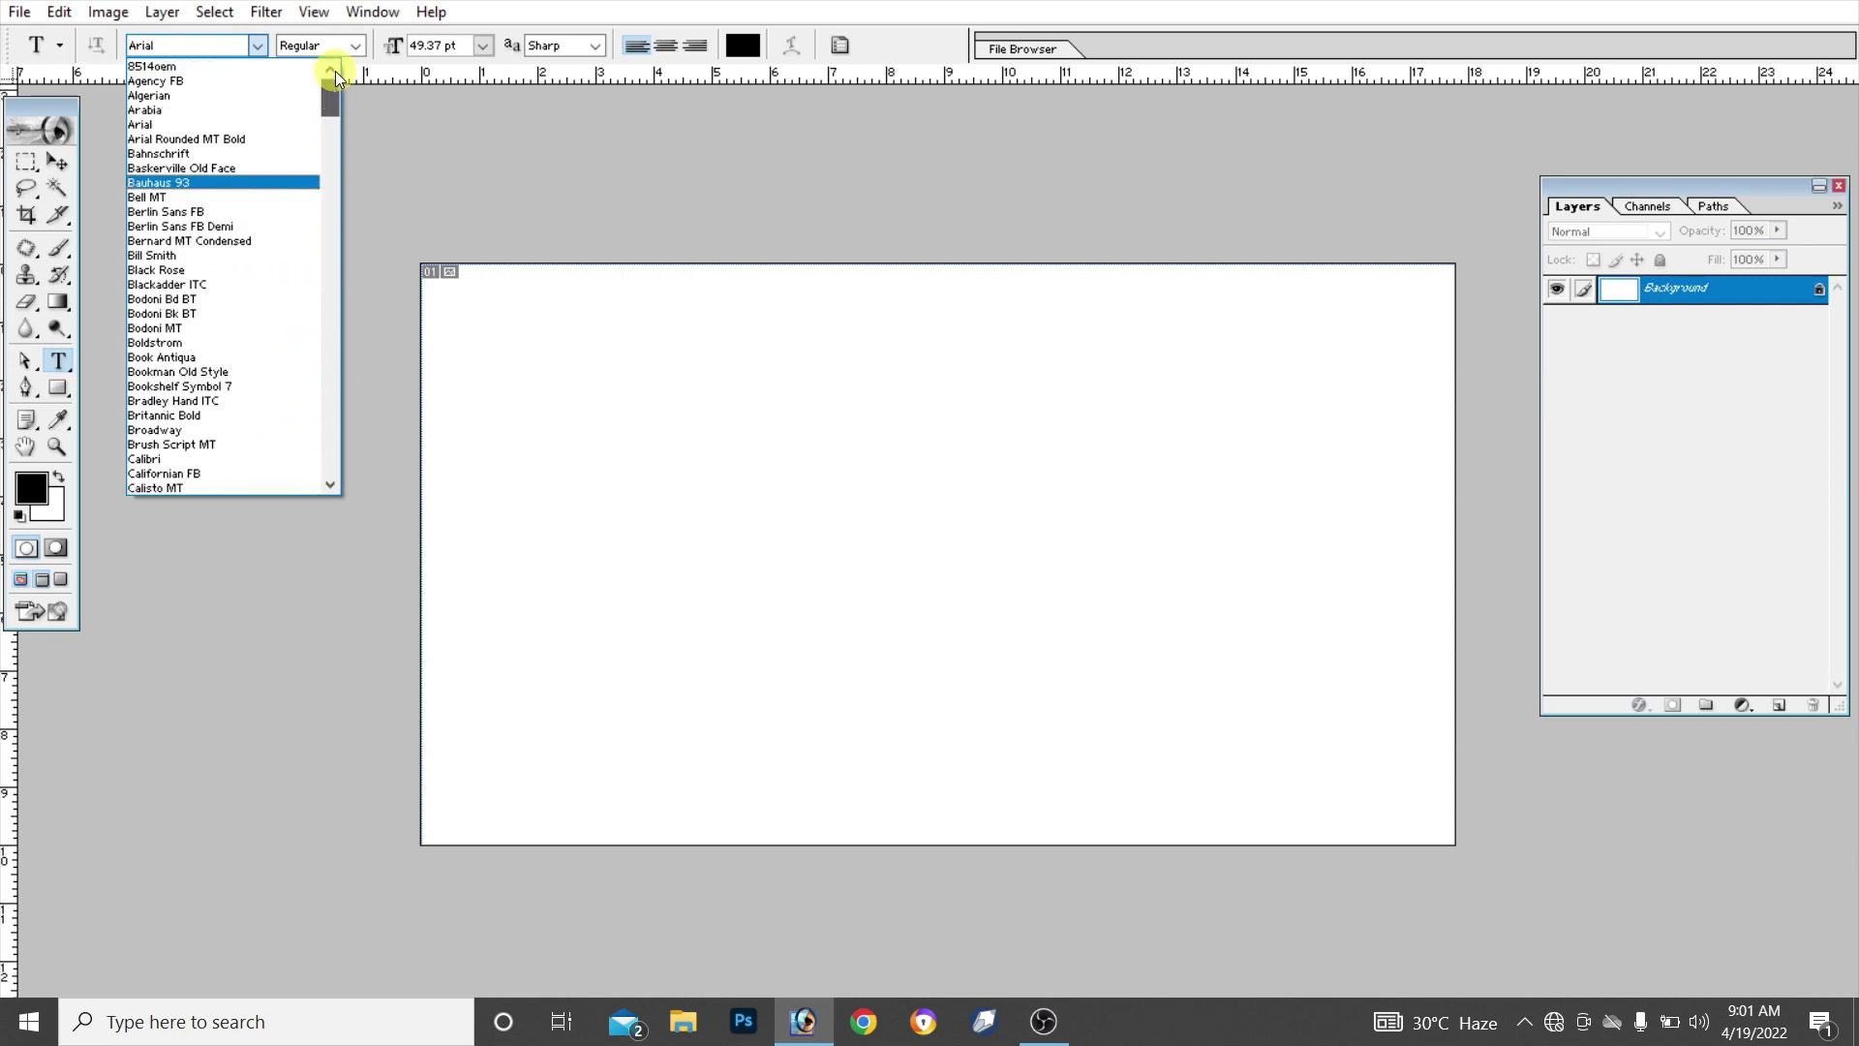
left_click(361, 46)
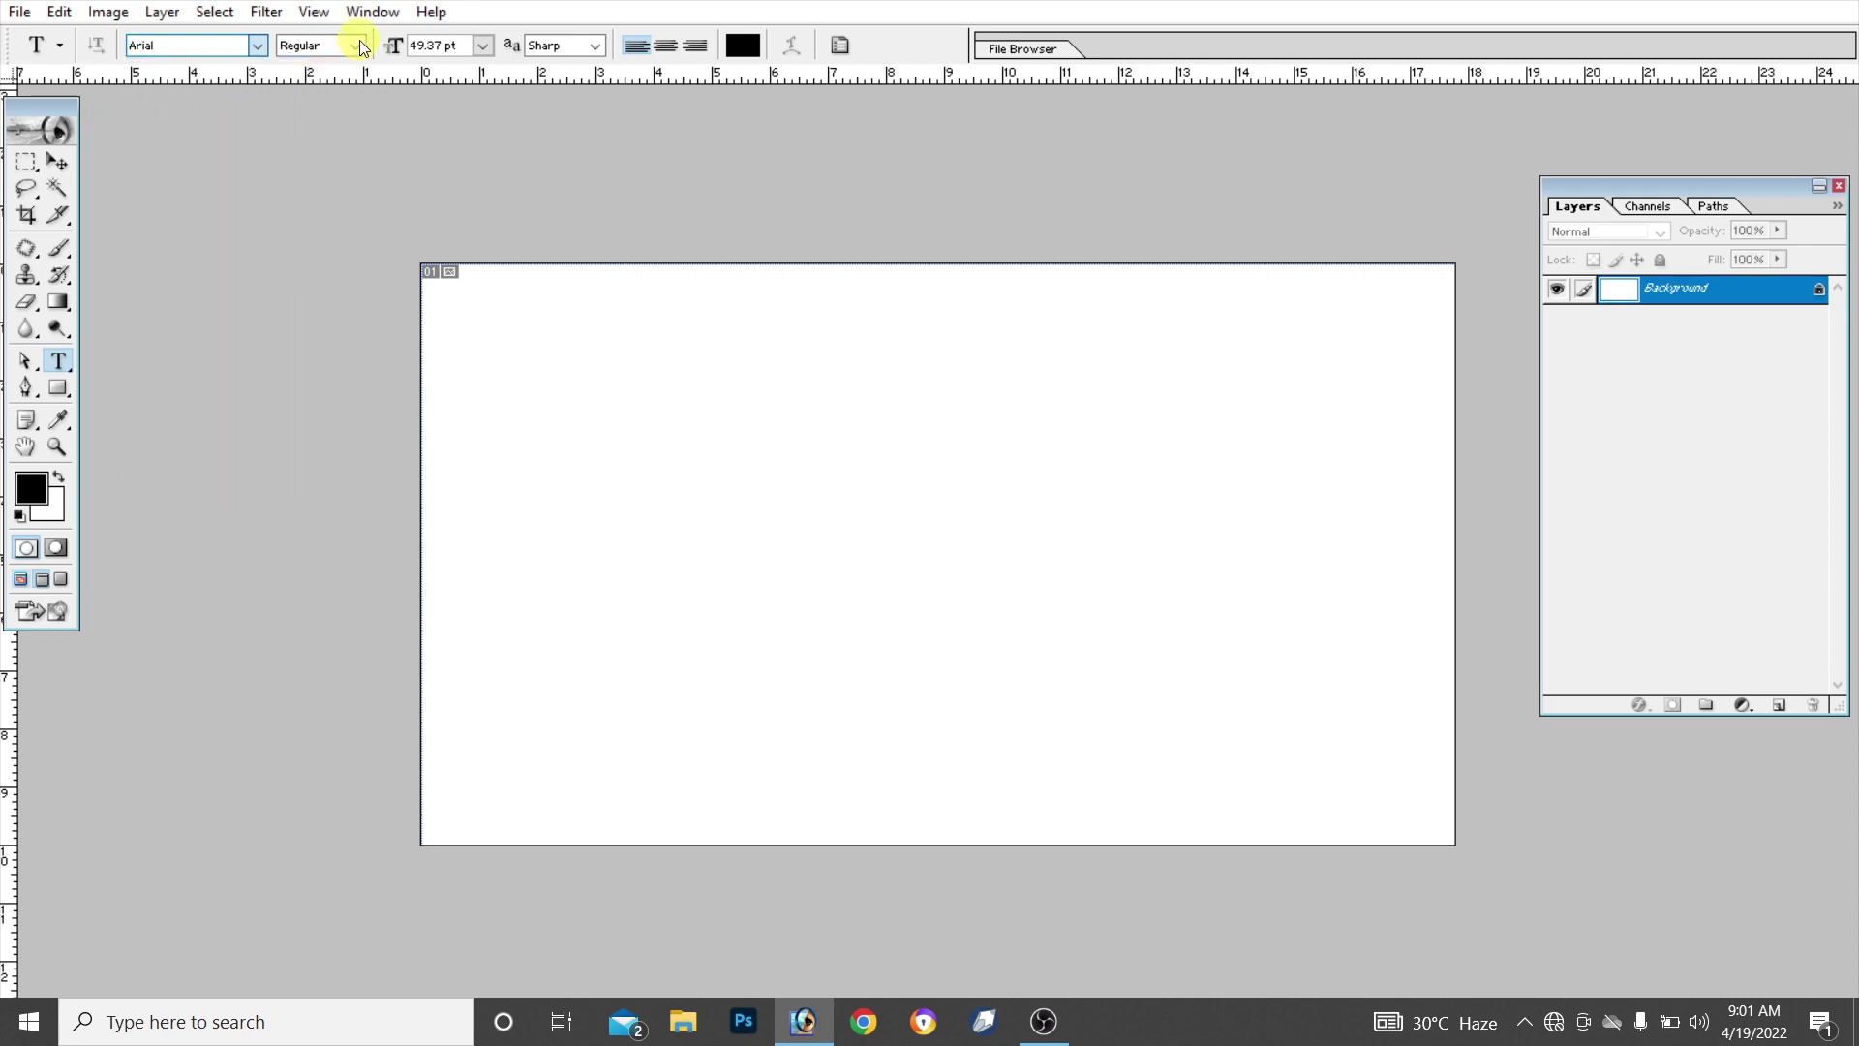
left_click(359, 45)
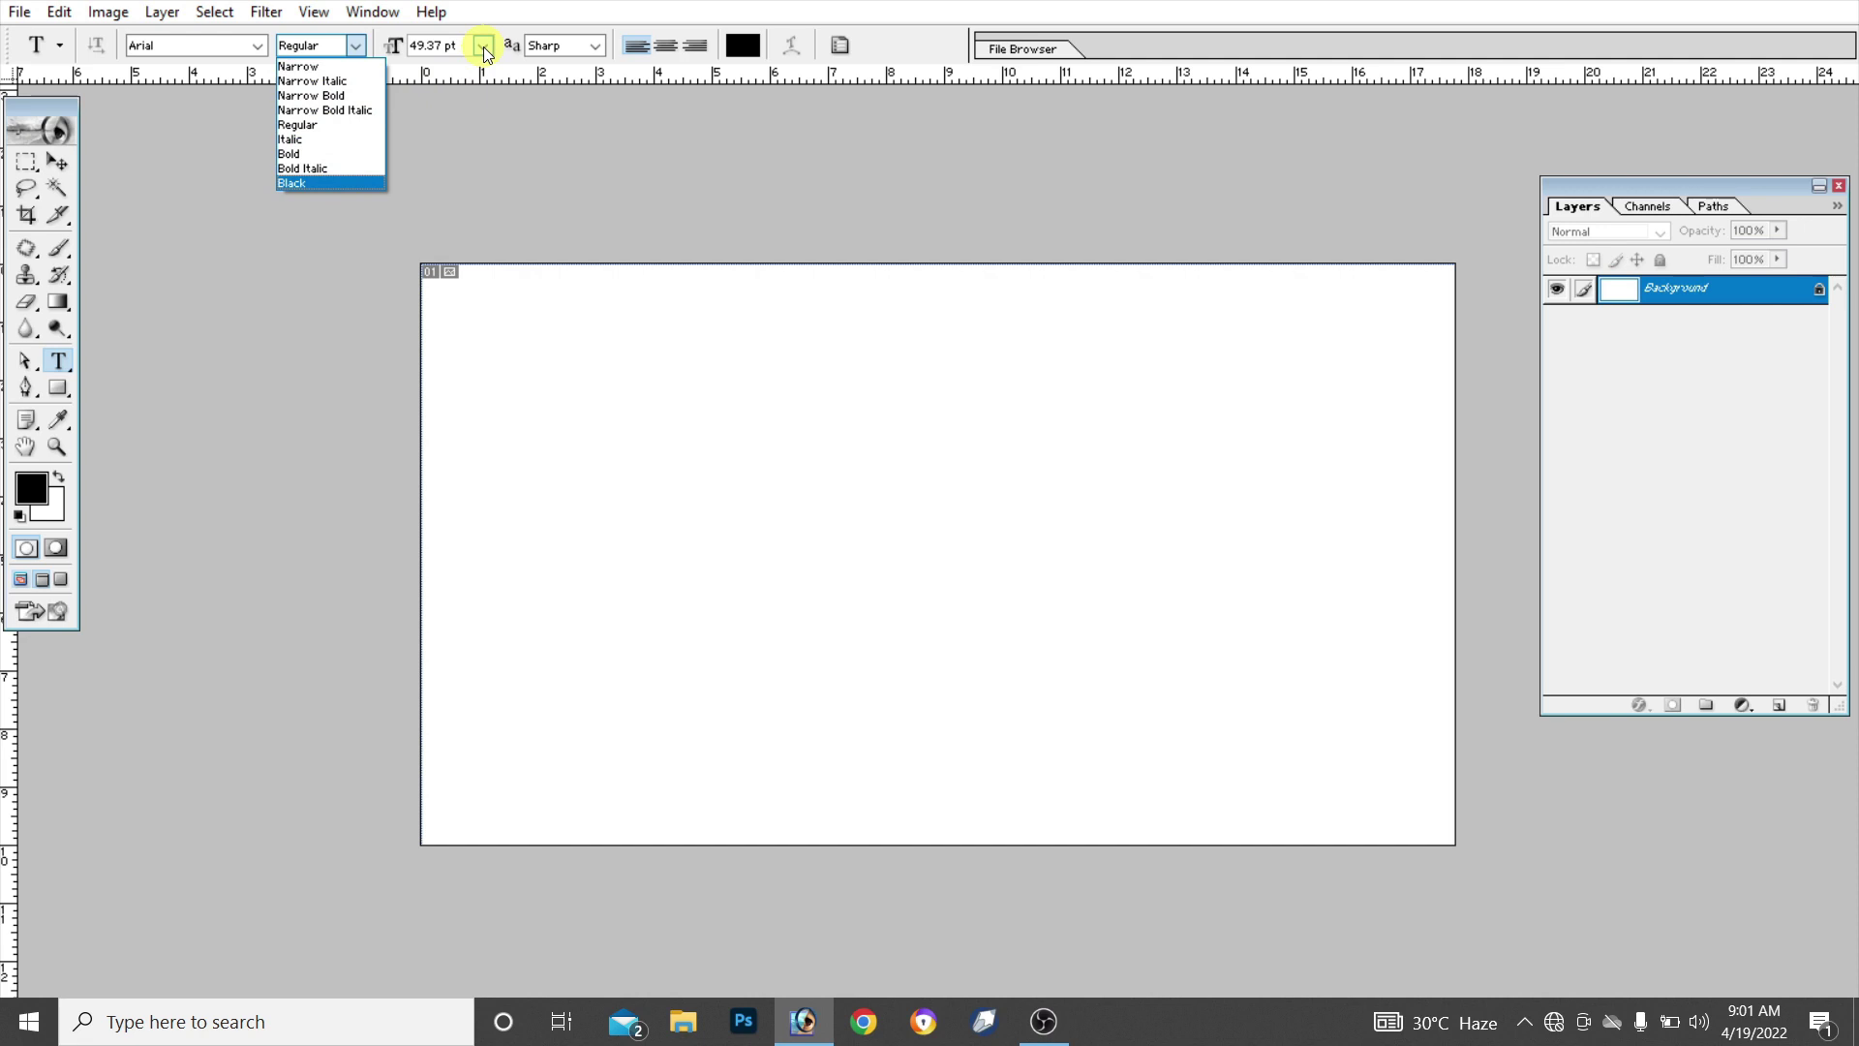
key("Escape")
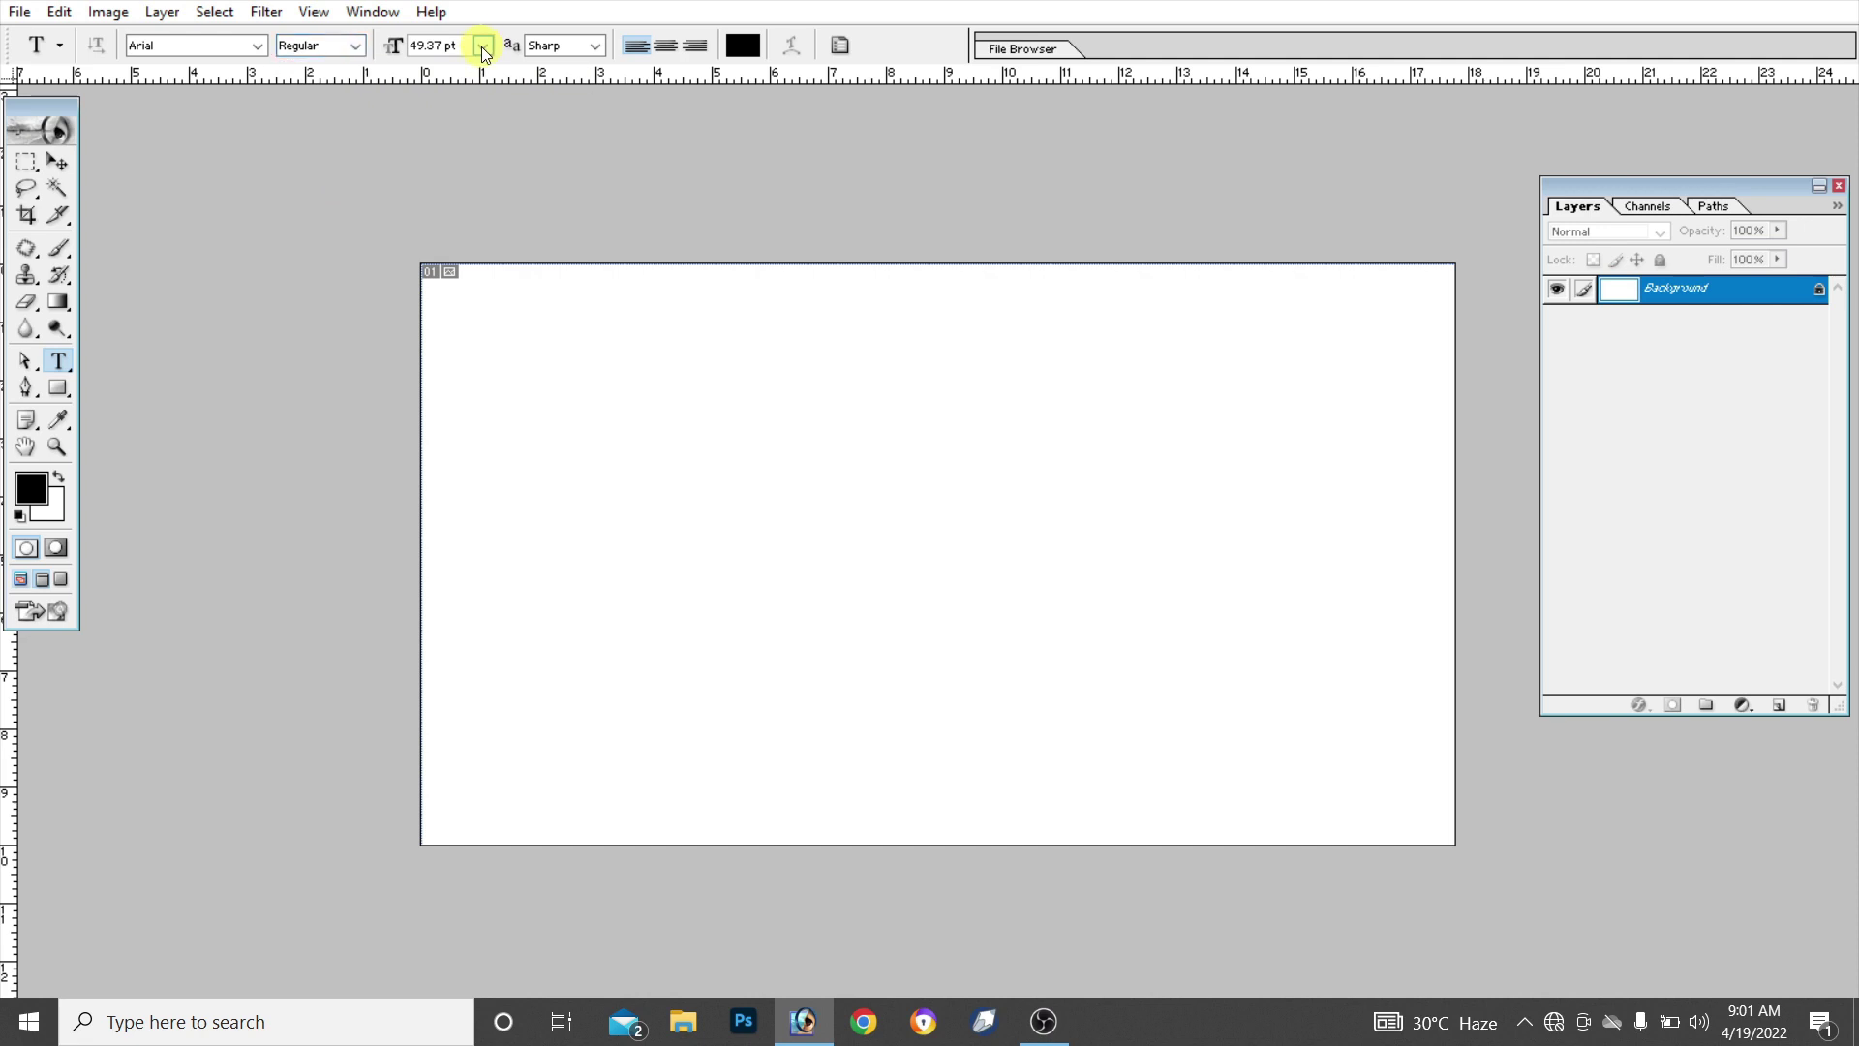
Keep the size and Sharp anti-aliasing, and start a text layer on the canvas's left side
left_click(481, 46)
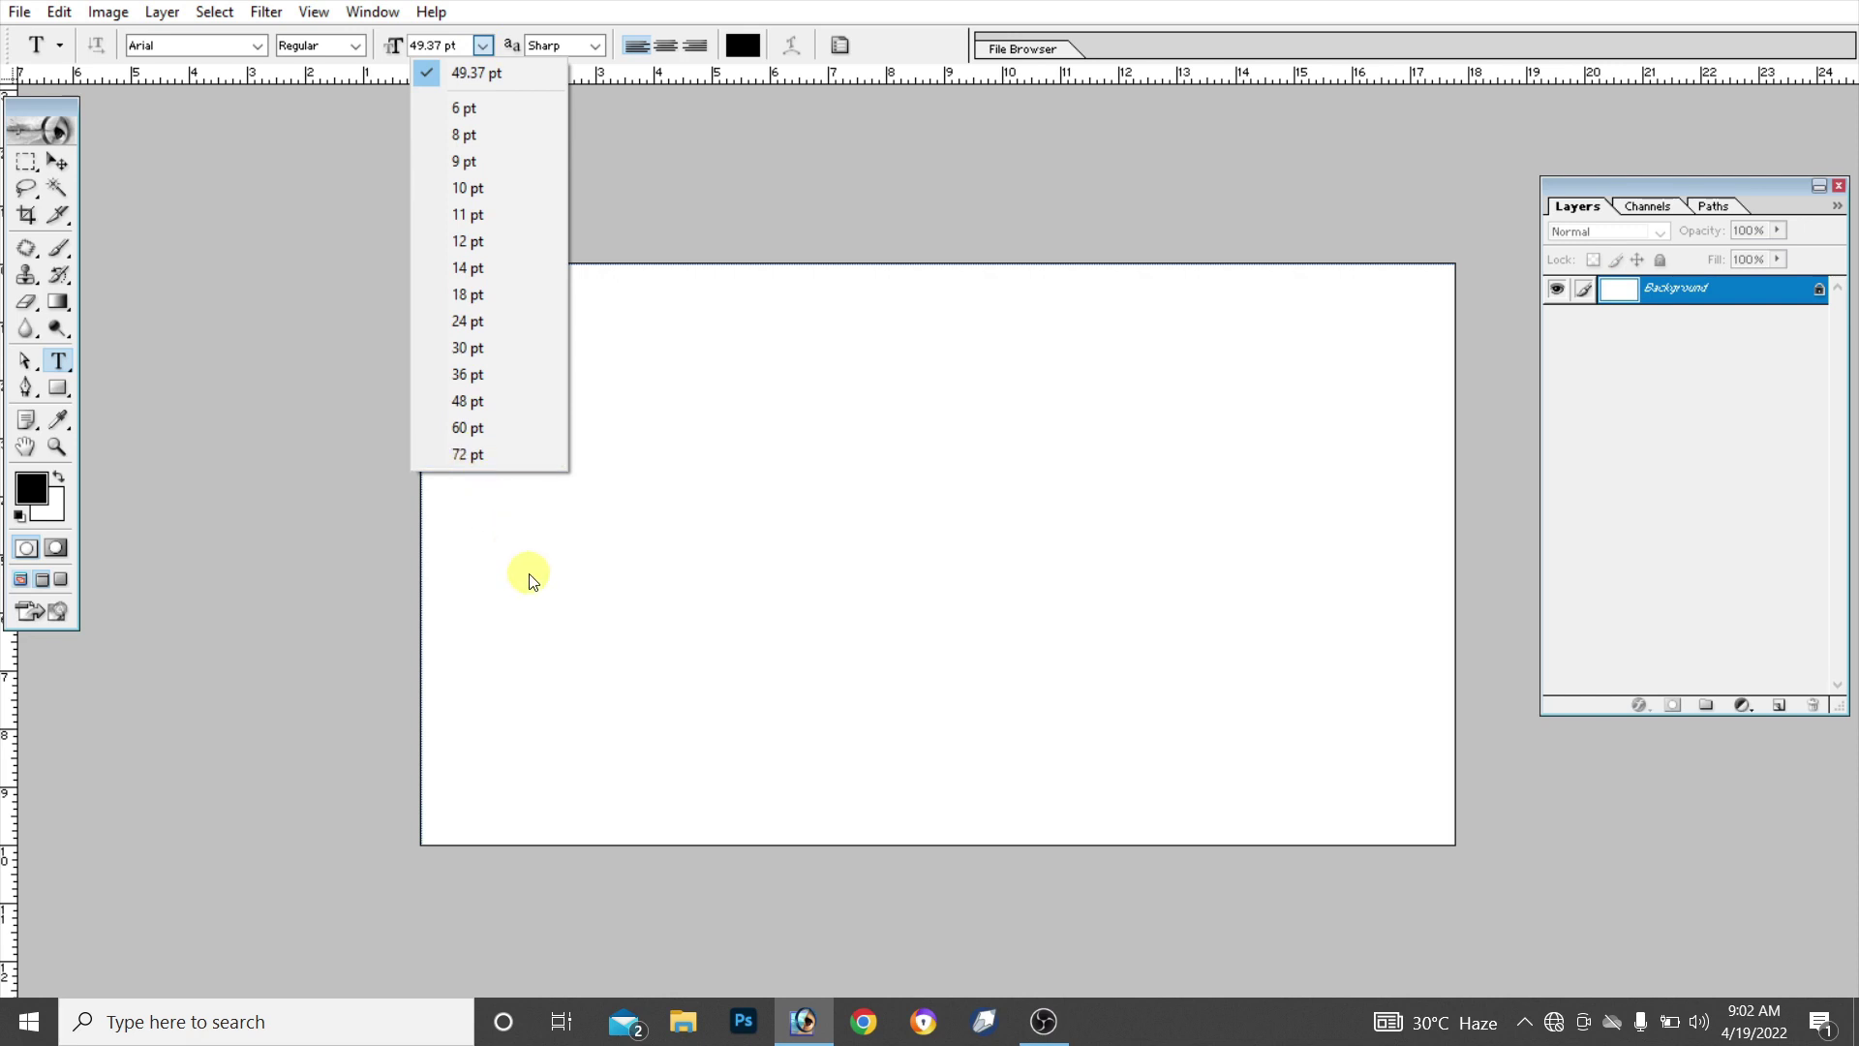
left_click(587, 205)
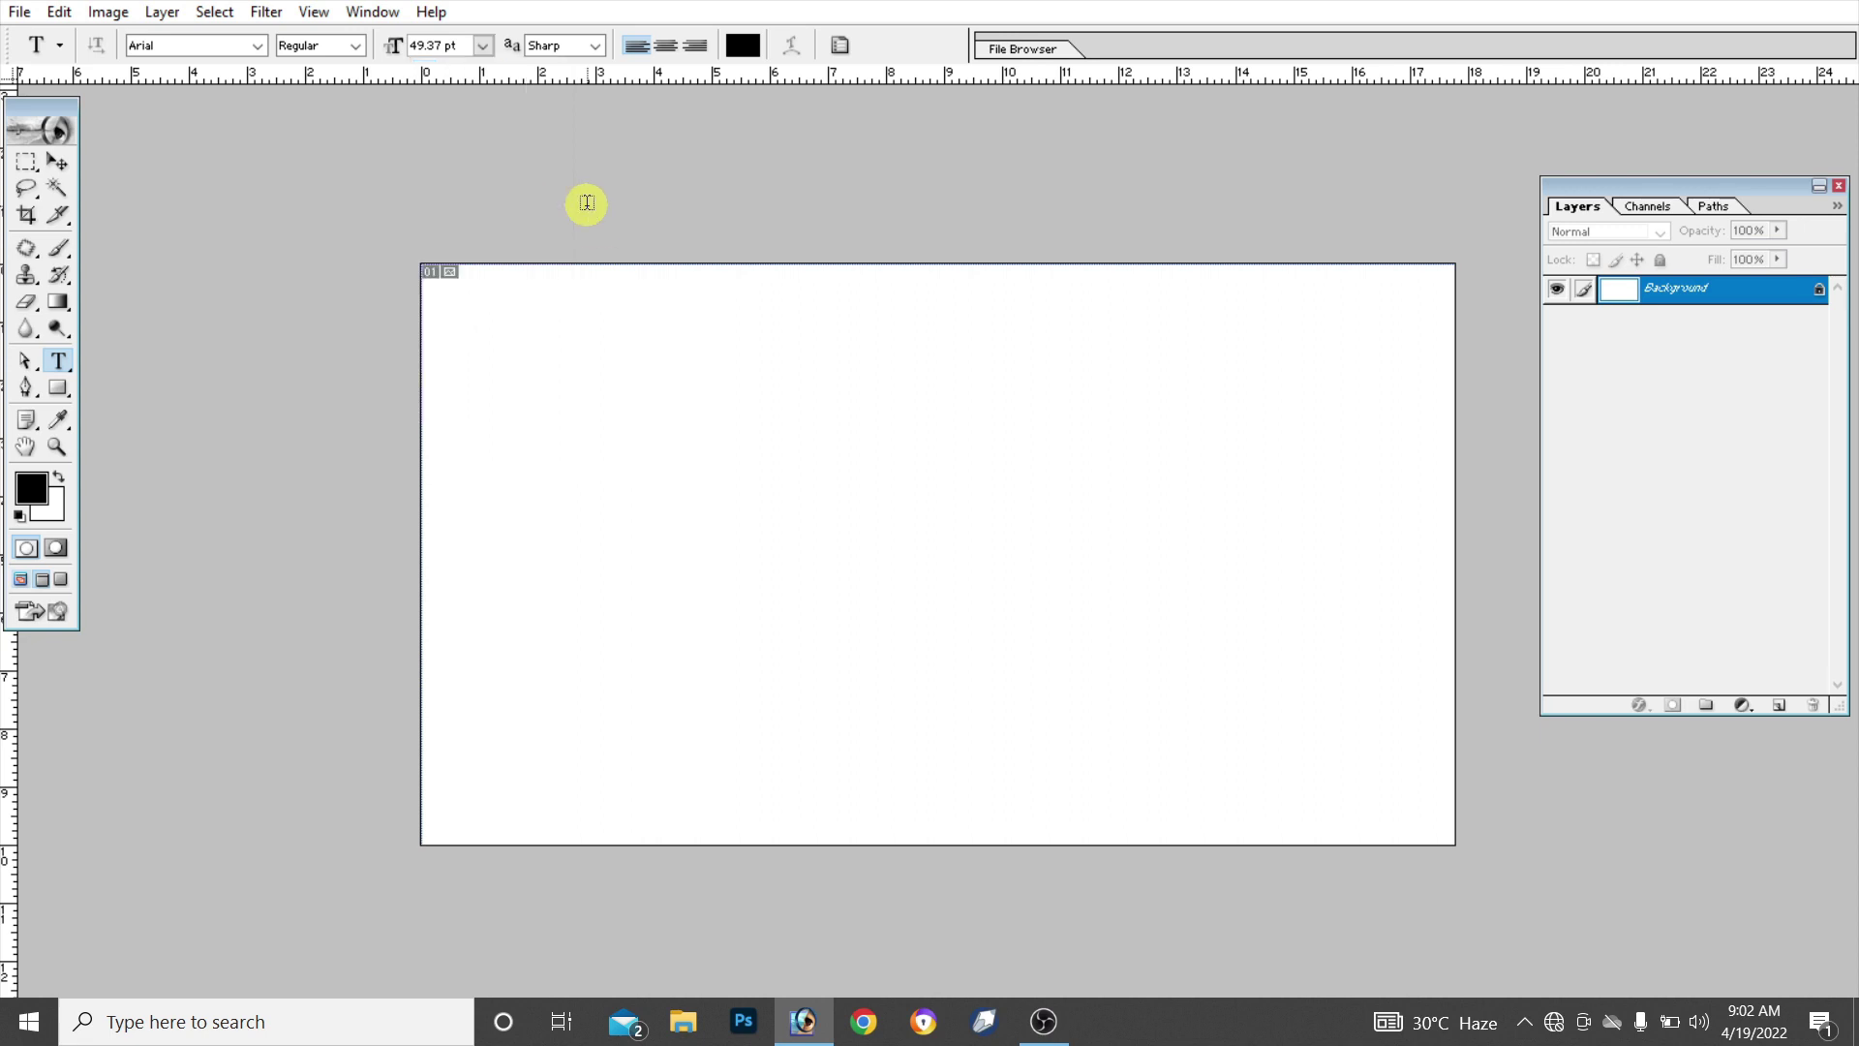
left_click(593, 45)
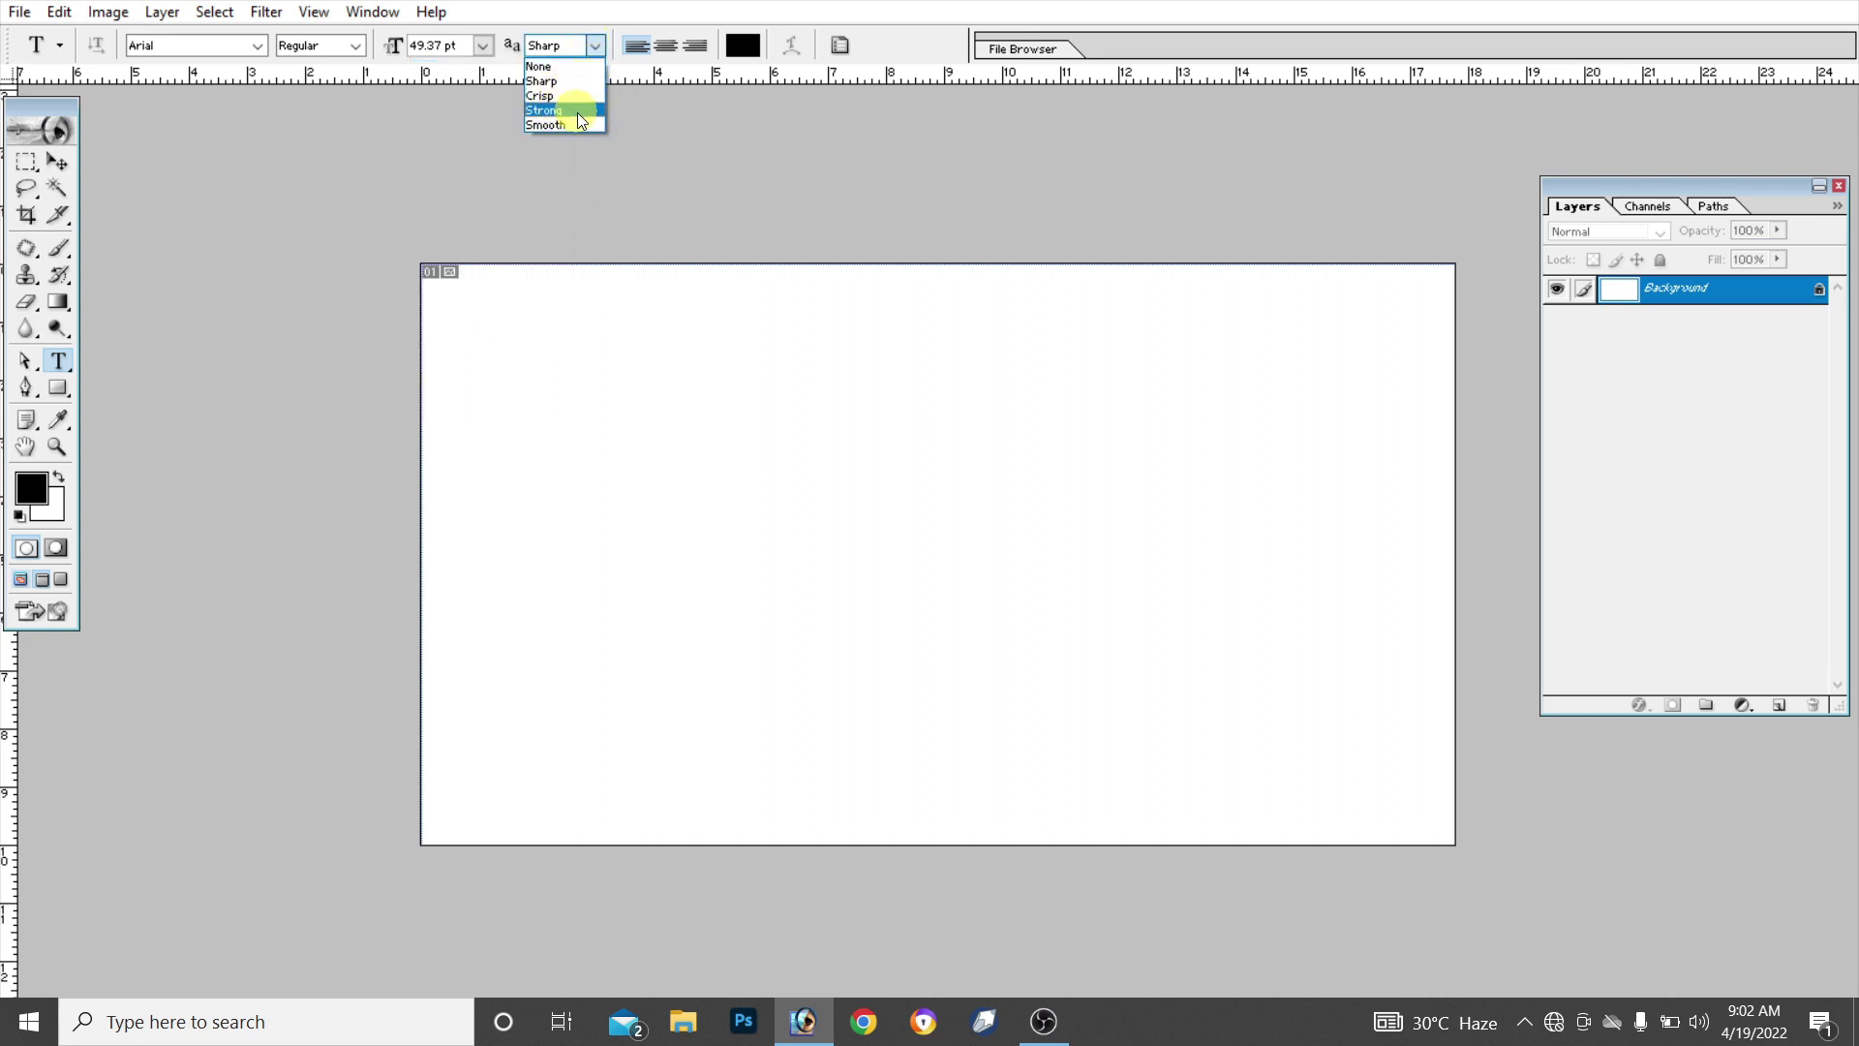
left_click(595, 171)
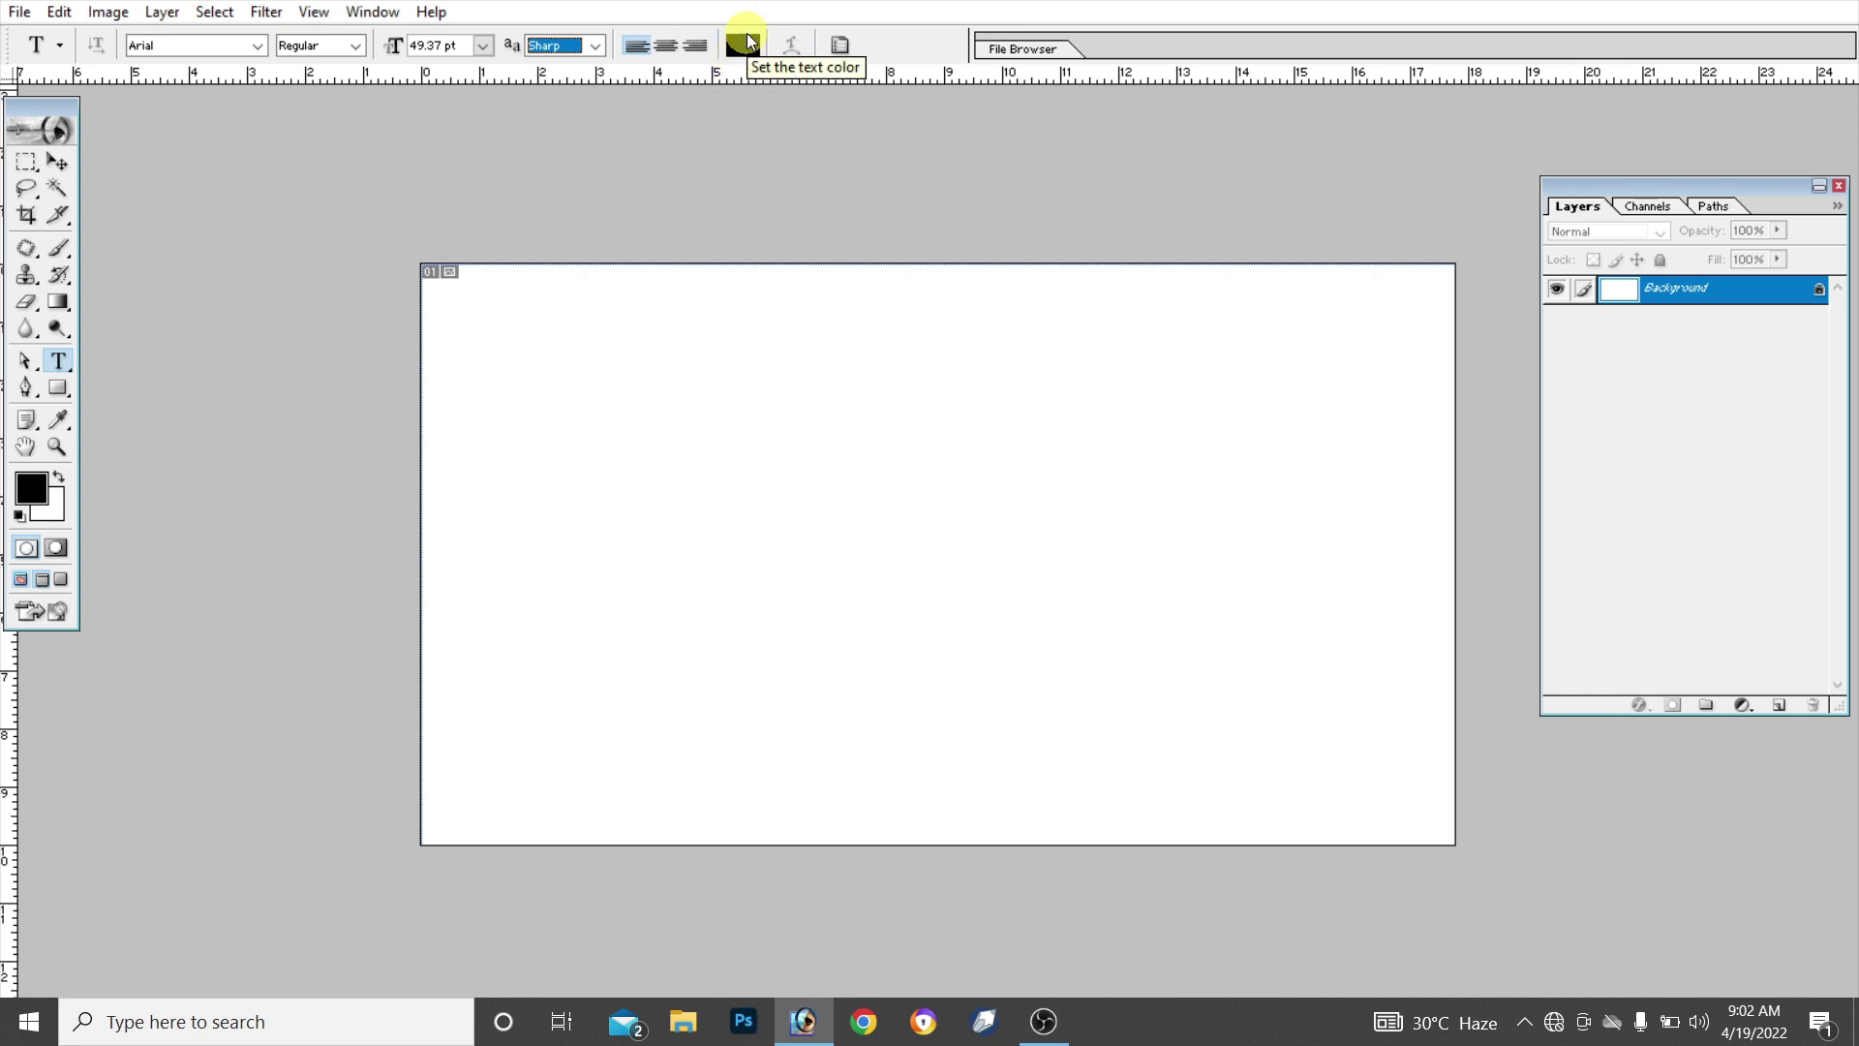
left_click(548, 426)
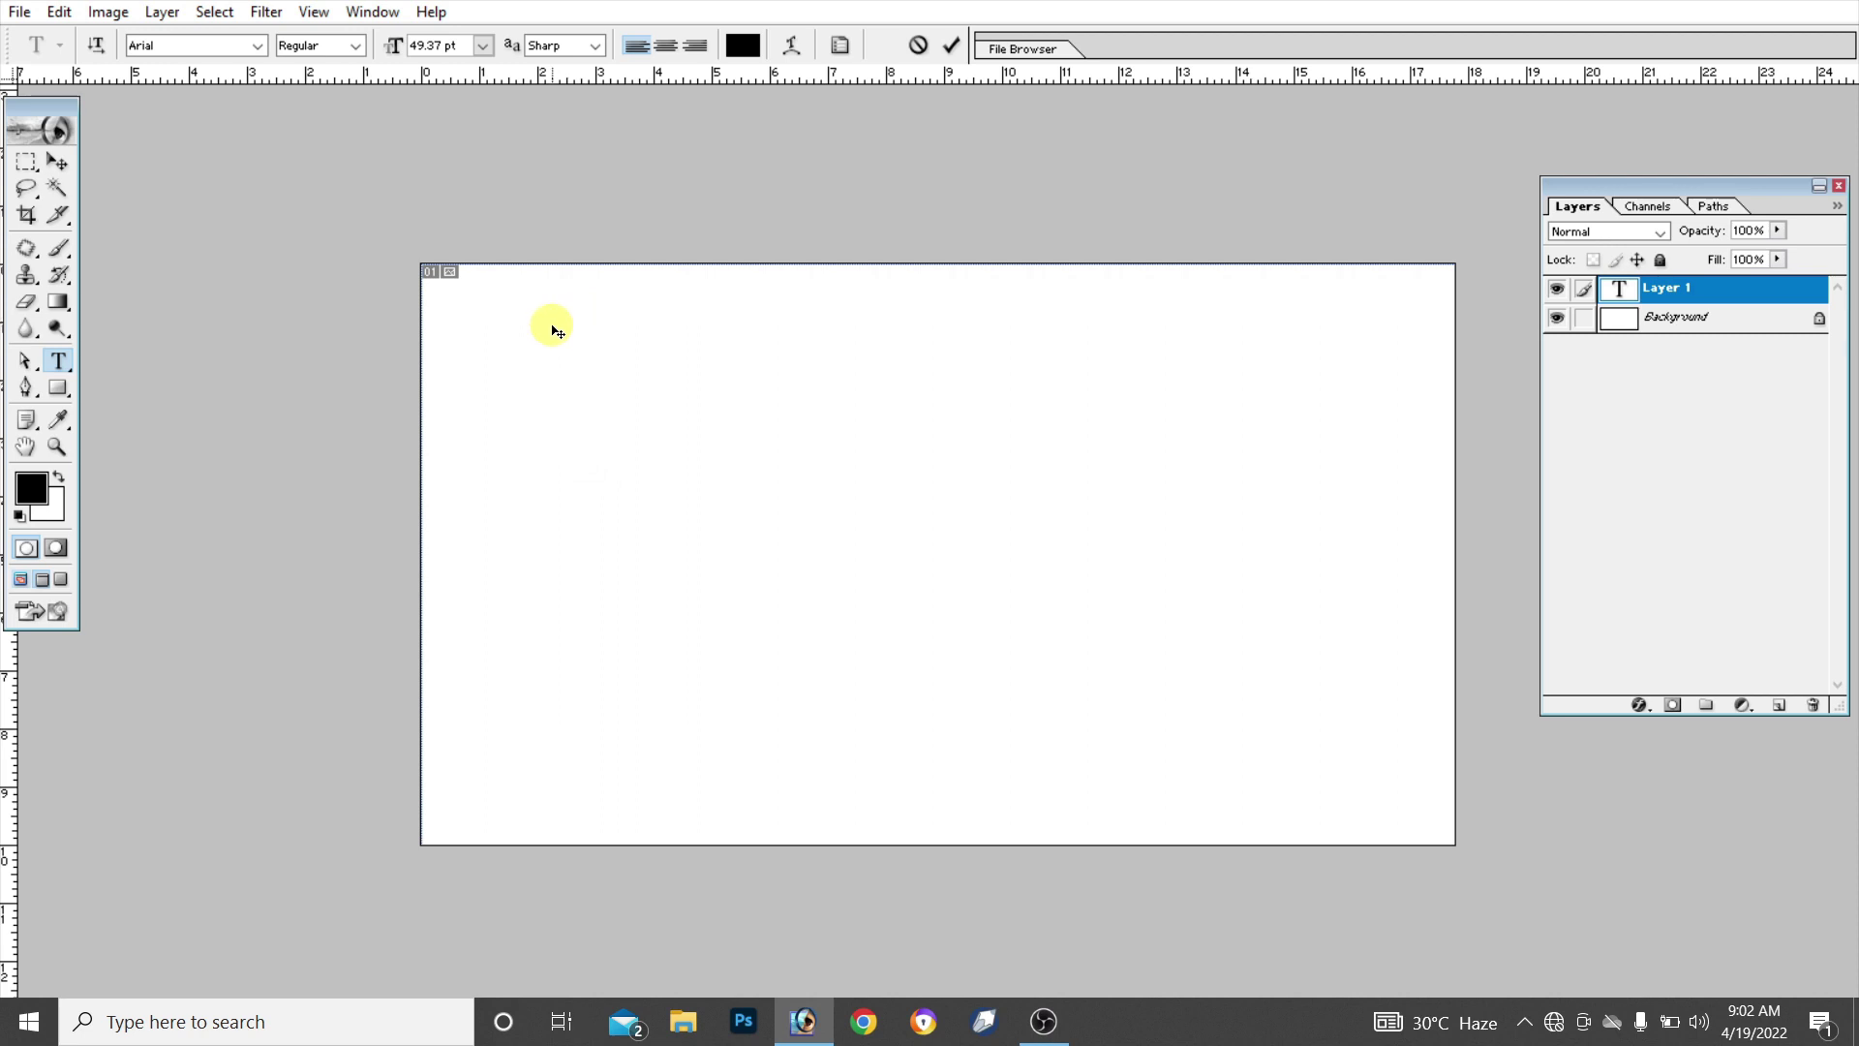
Set the type to Arial Regular at 30 pt
left_click(257, 45)
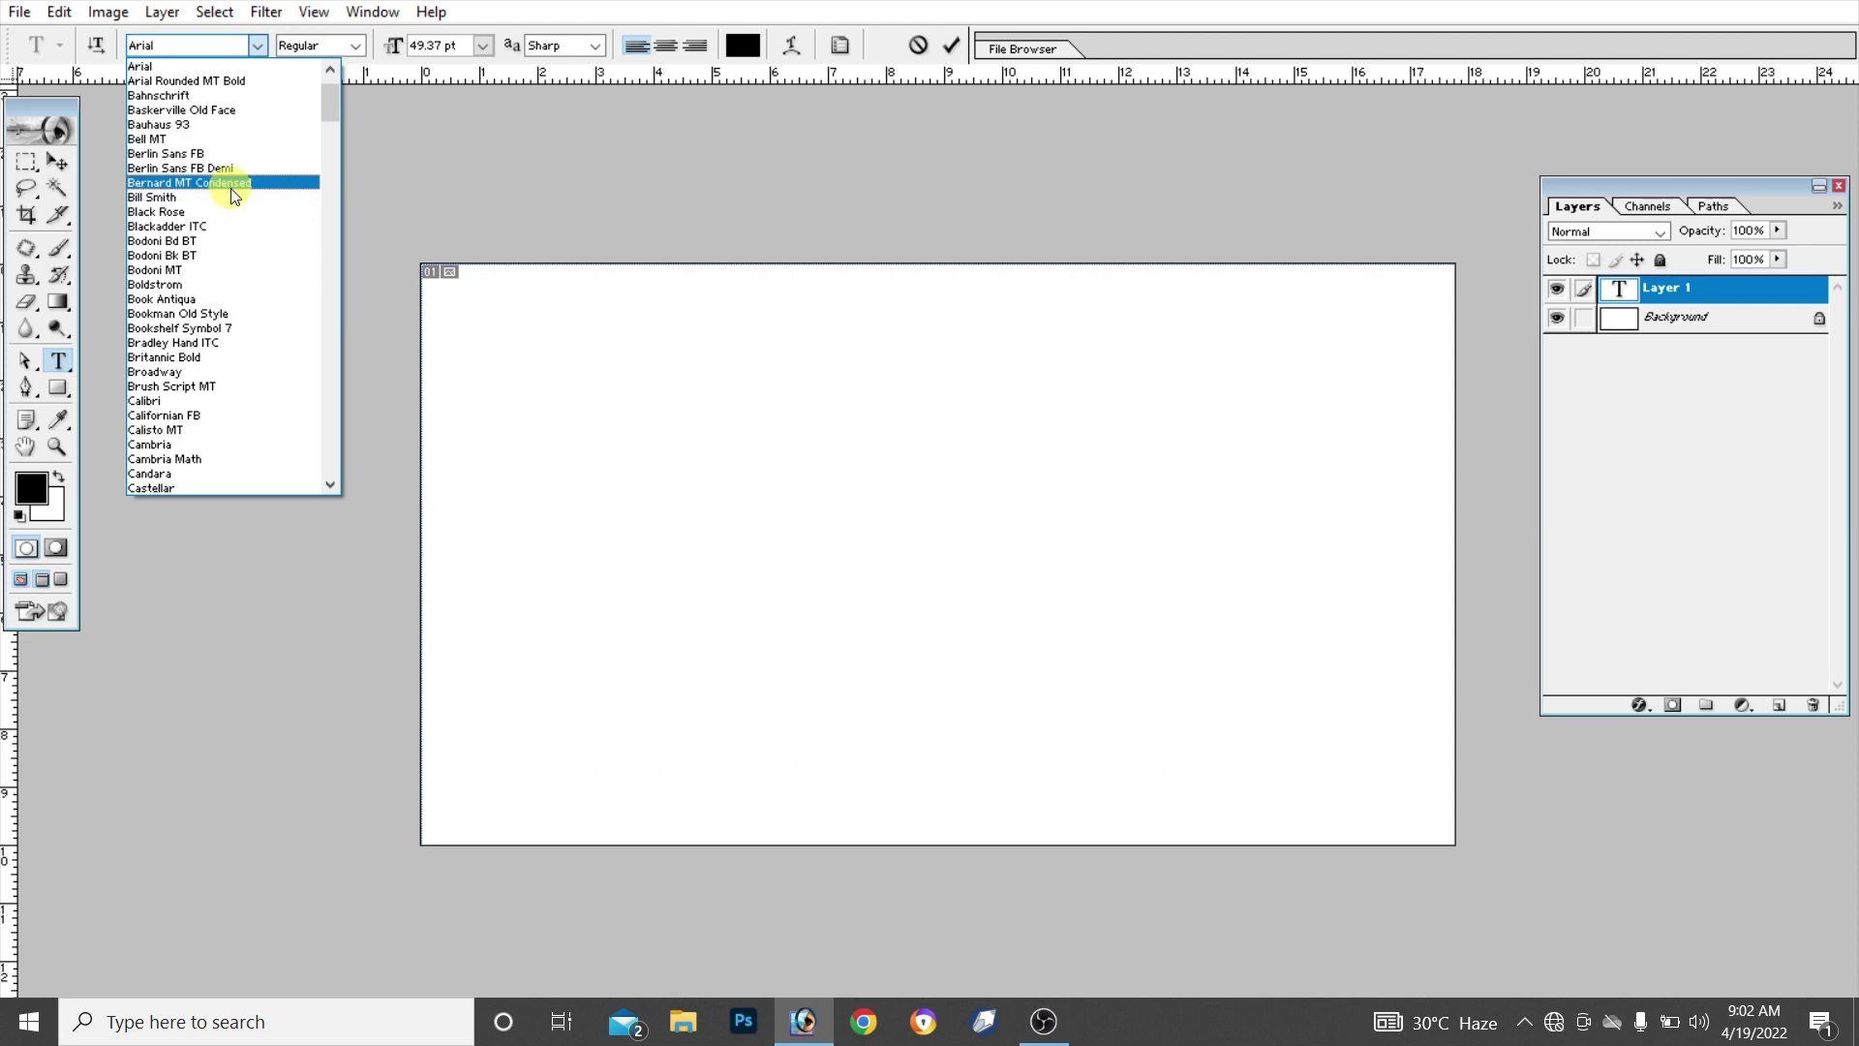
scroll(155, 126, "up", 2)
left_click(155, 122)
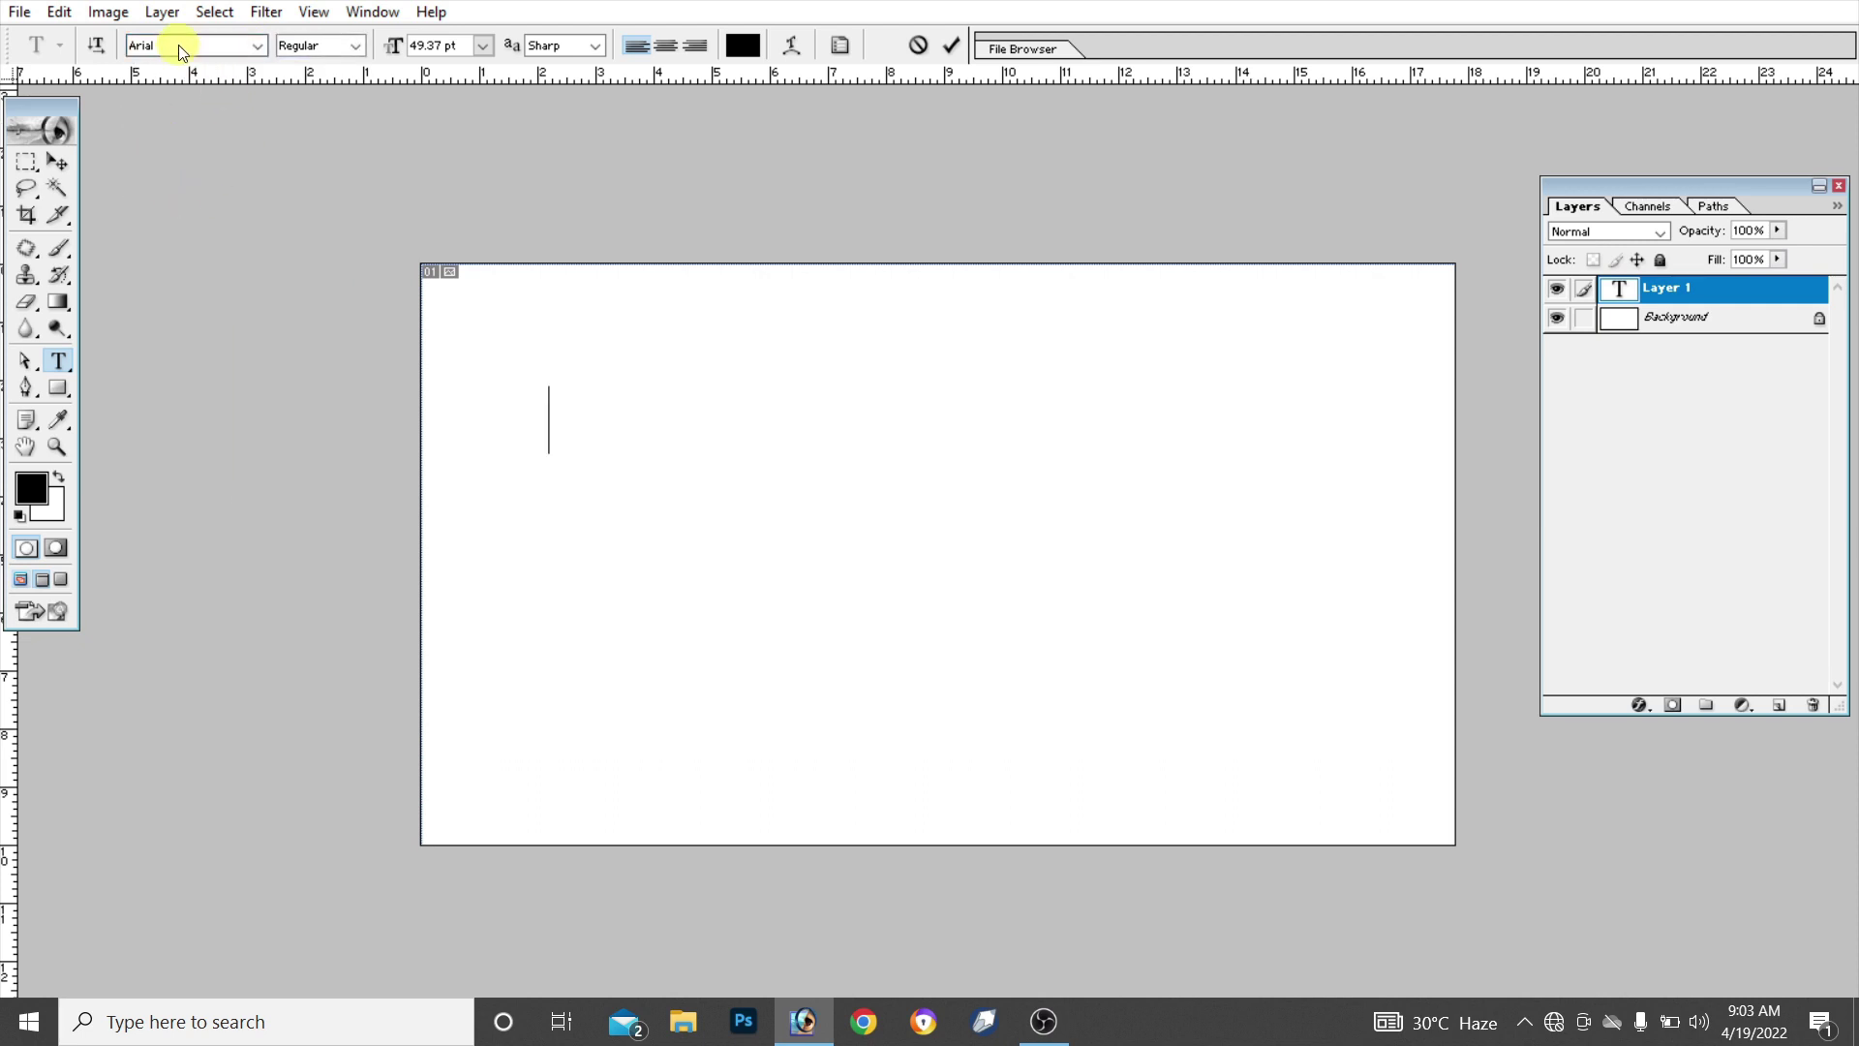
left_click(358, 46)
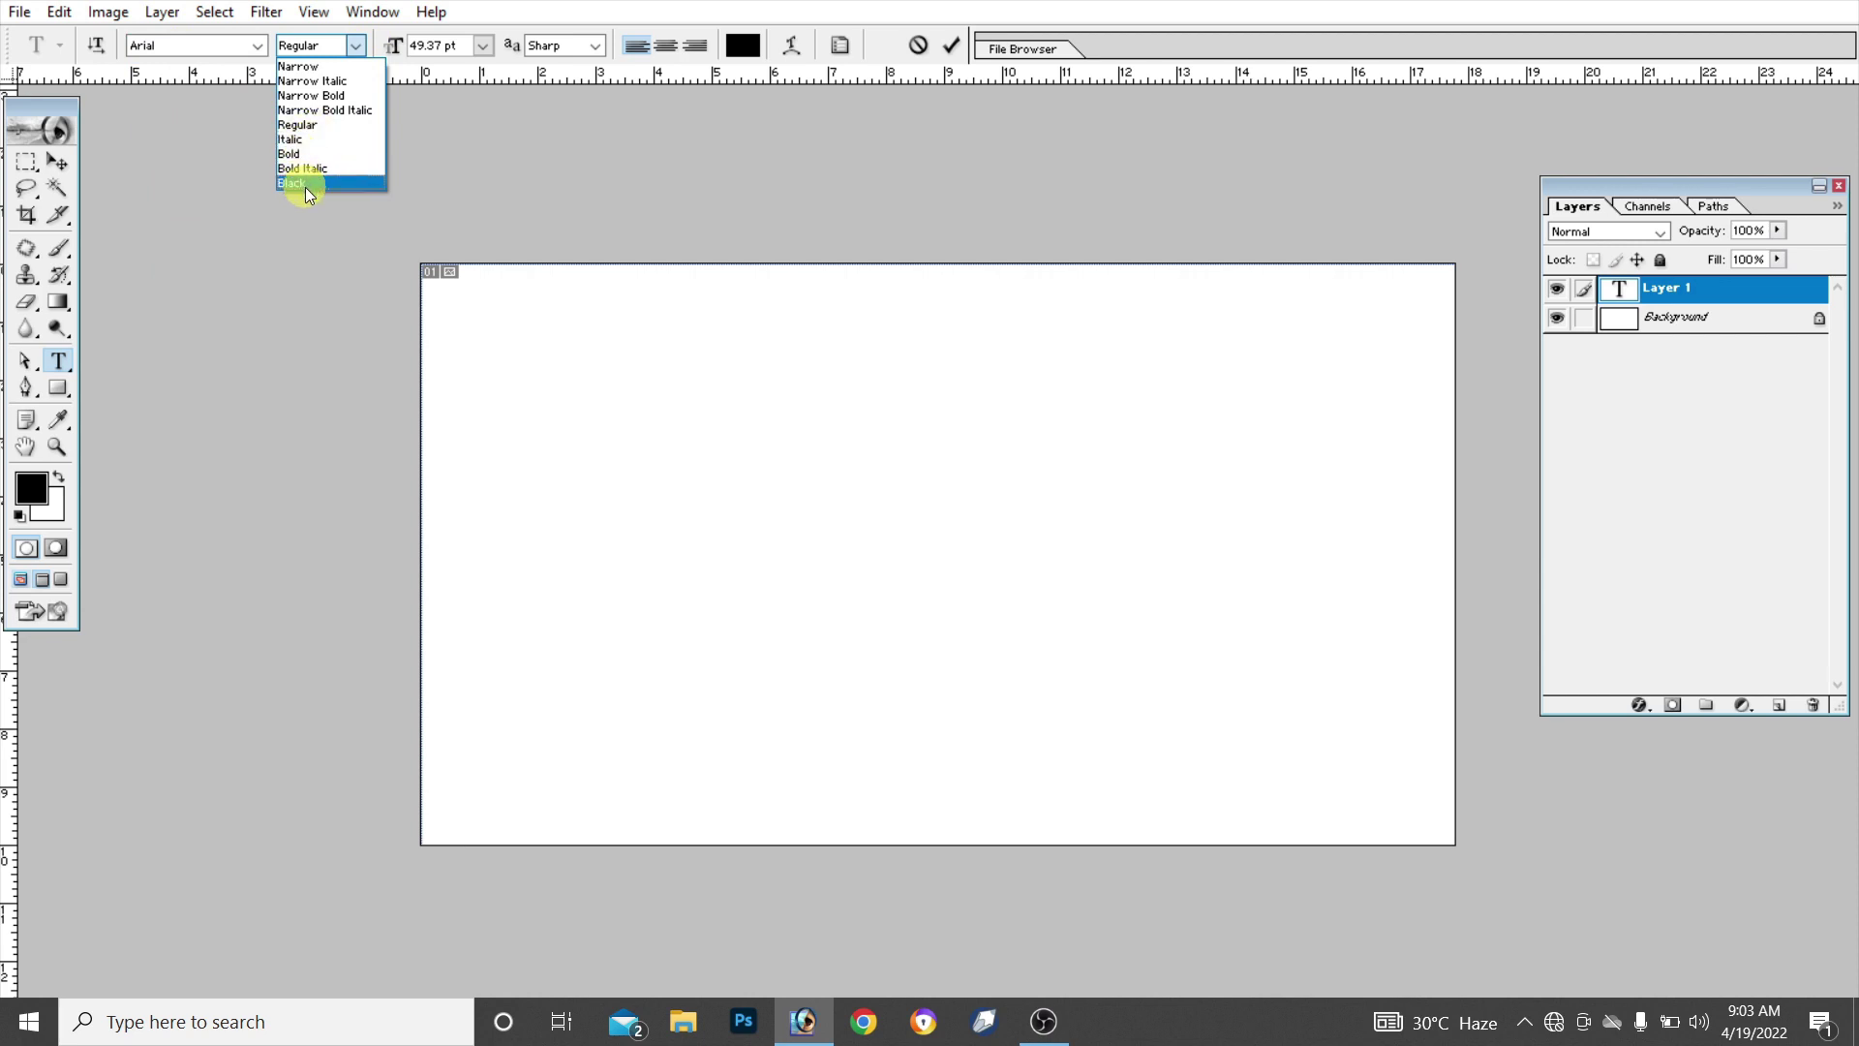
left_click(475, 175)
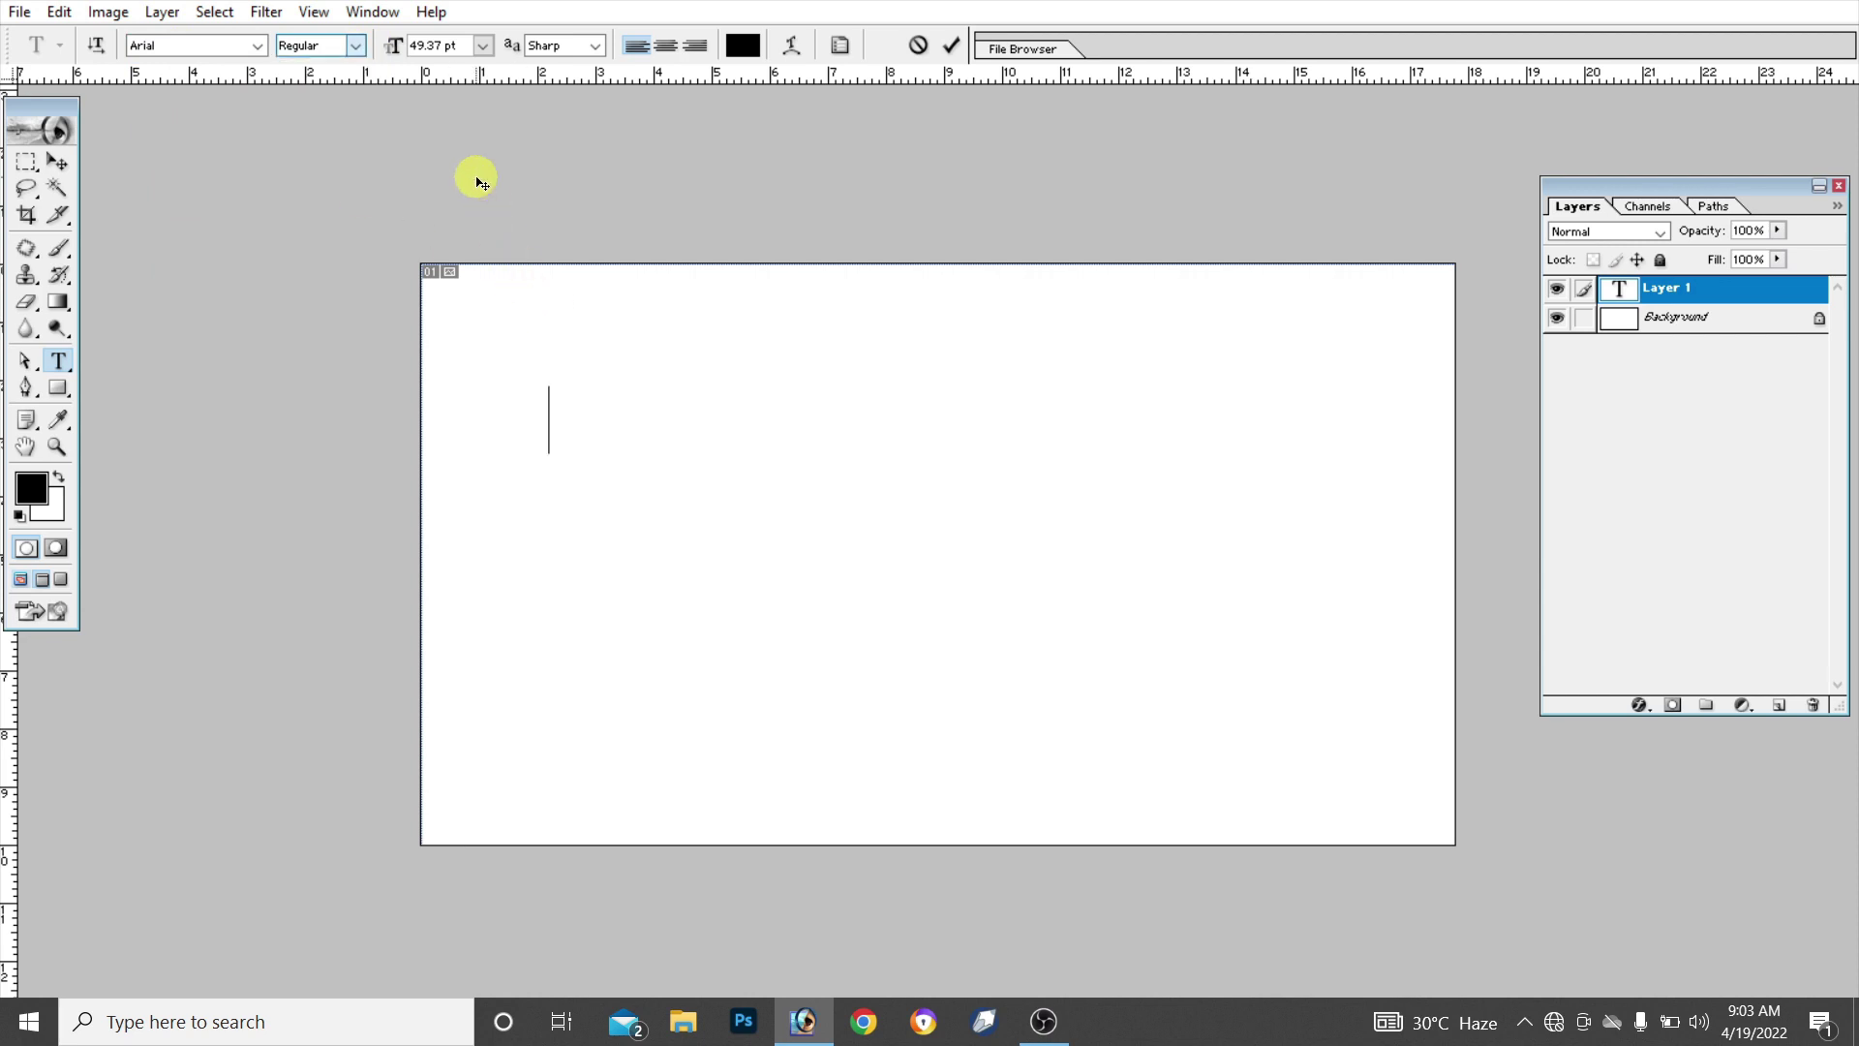
left_click(481, 45)
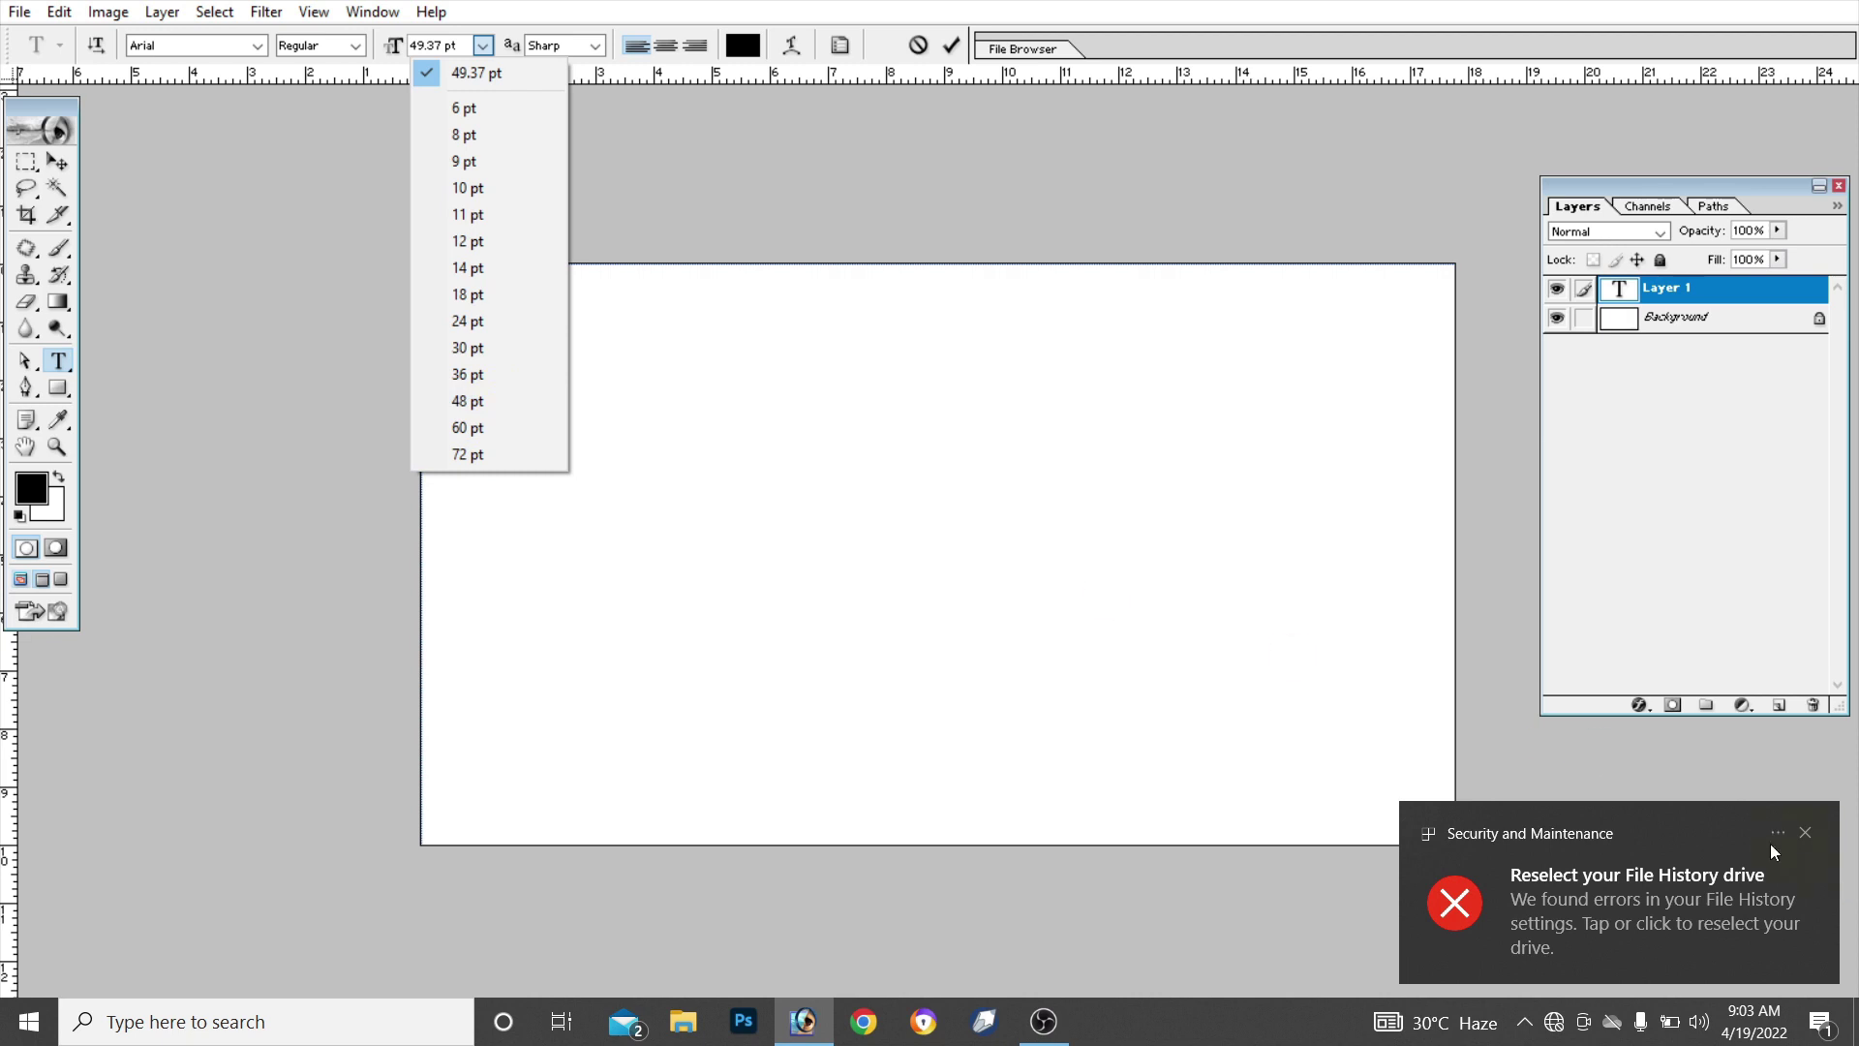
left_click(1801, 829)
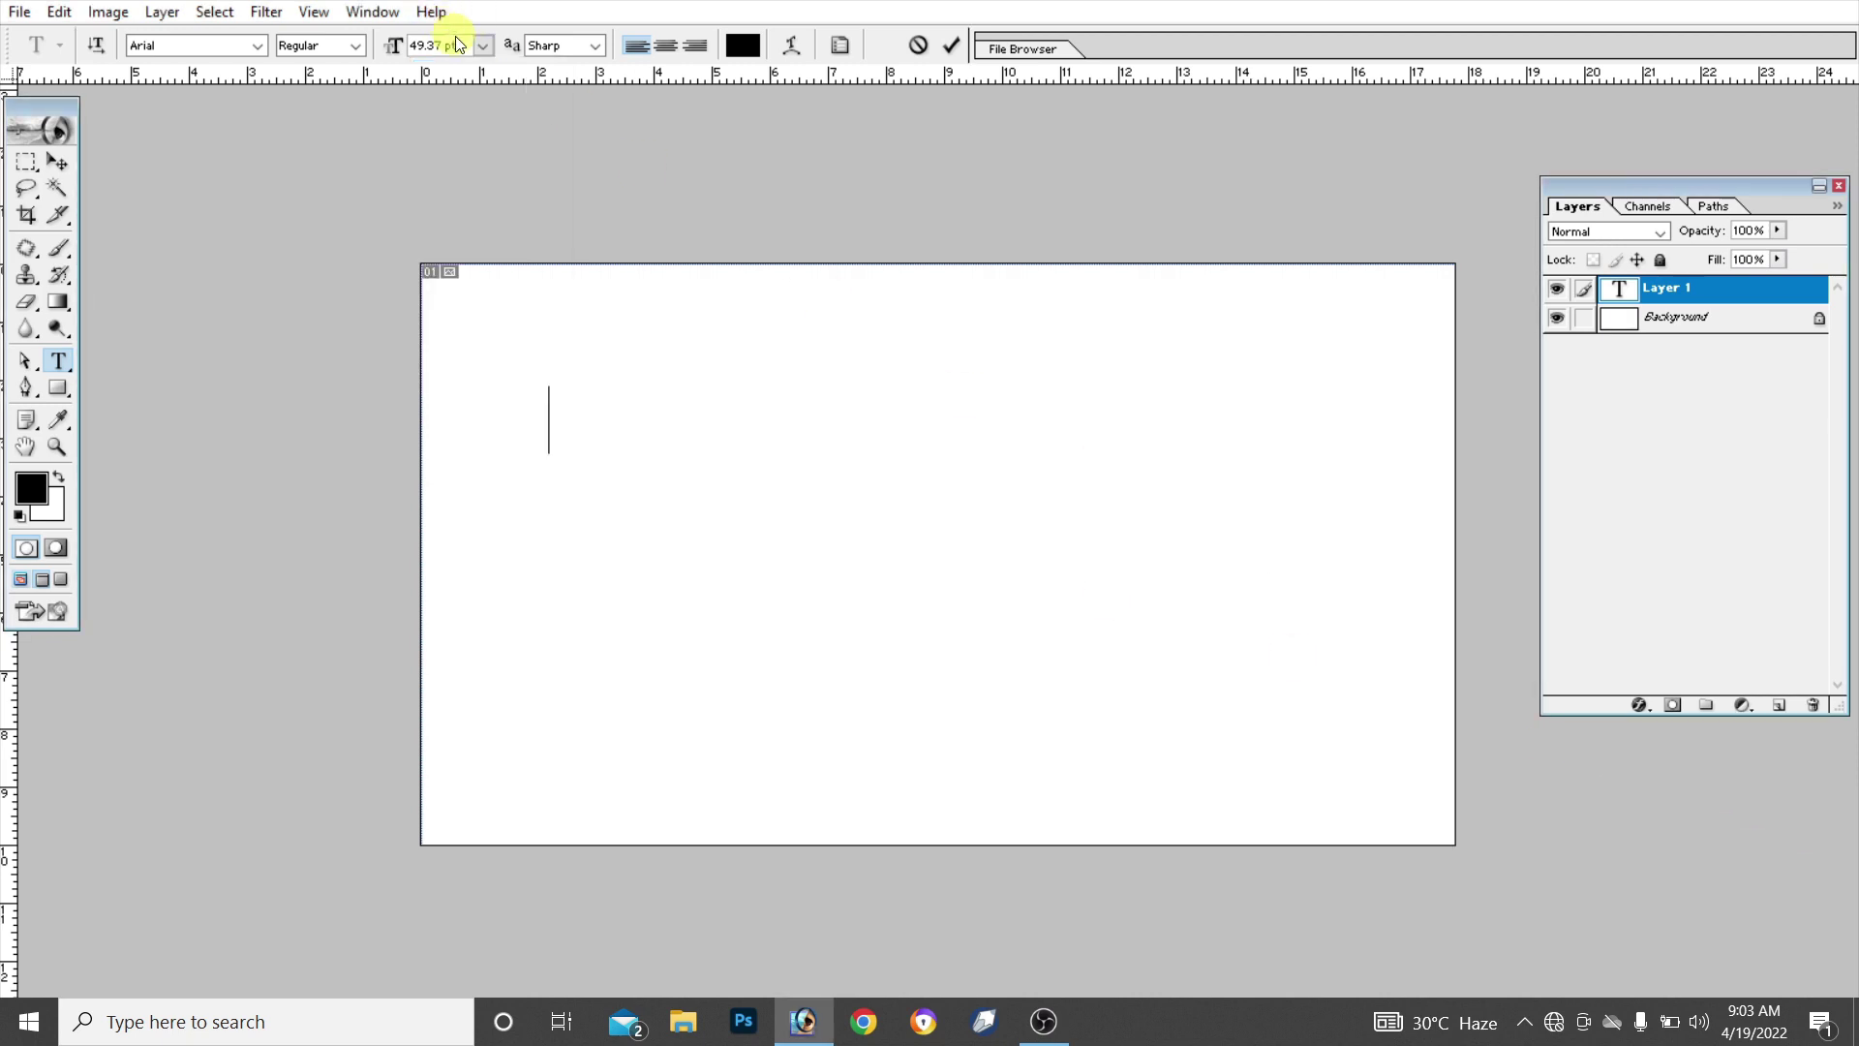
left_click(484, 52)
left_click(474, 343)
Set the text colour to blue 2705F4 and type the YouTube channel line
left_click(747, 44)
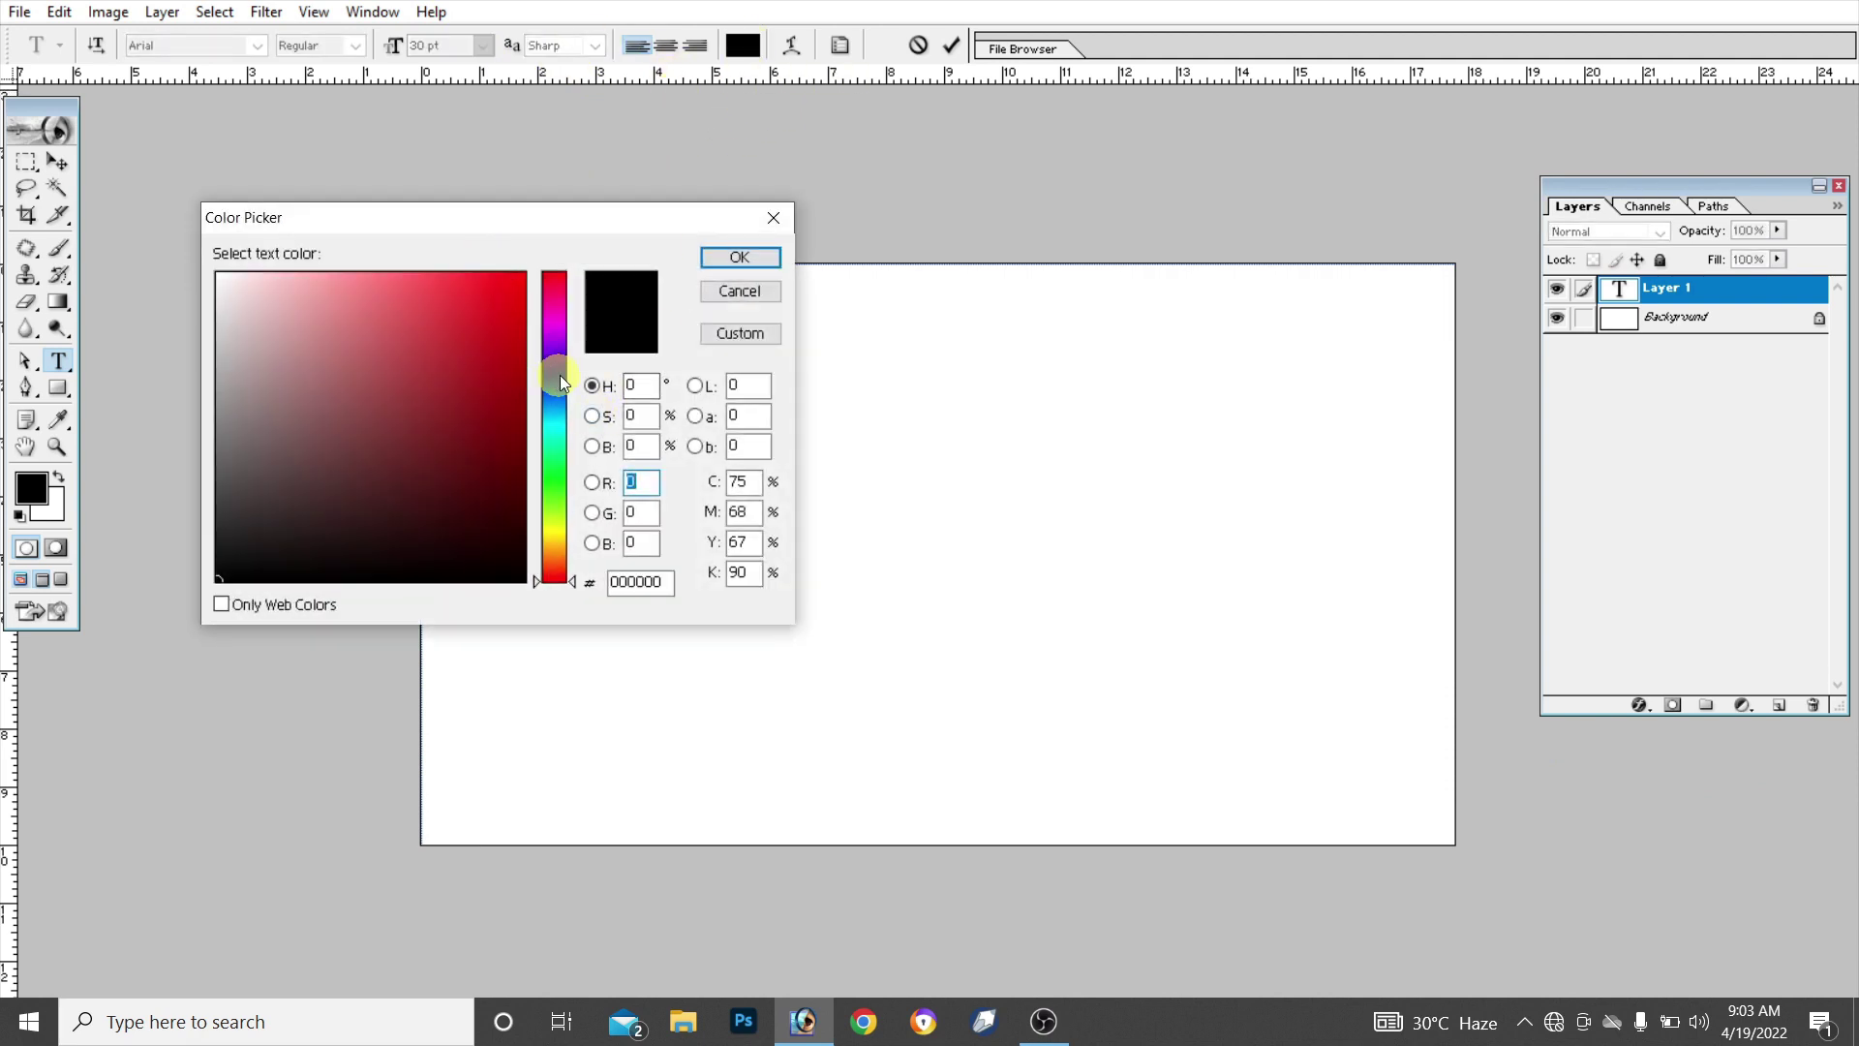
left_click_drag(552, 379, 553, 369)
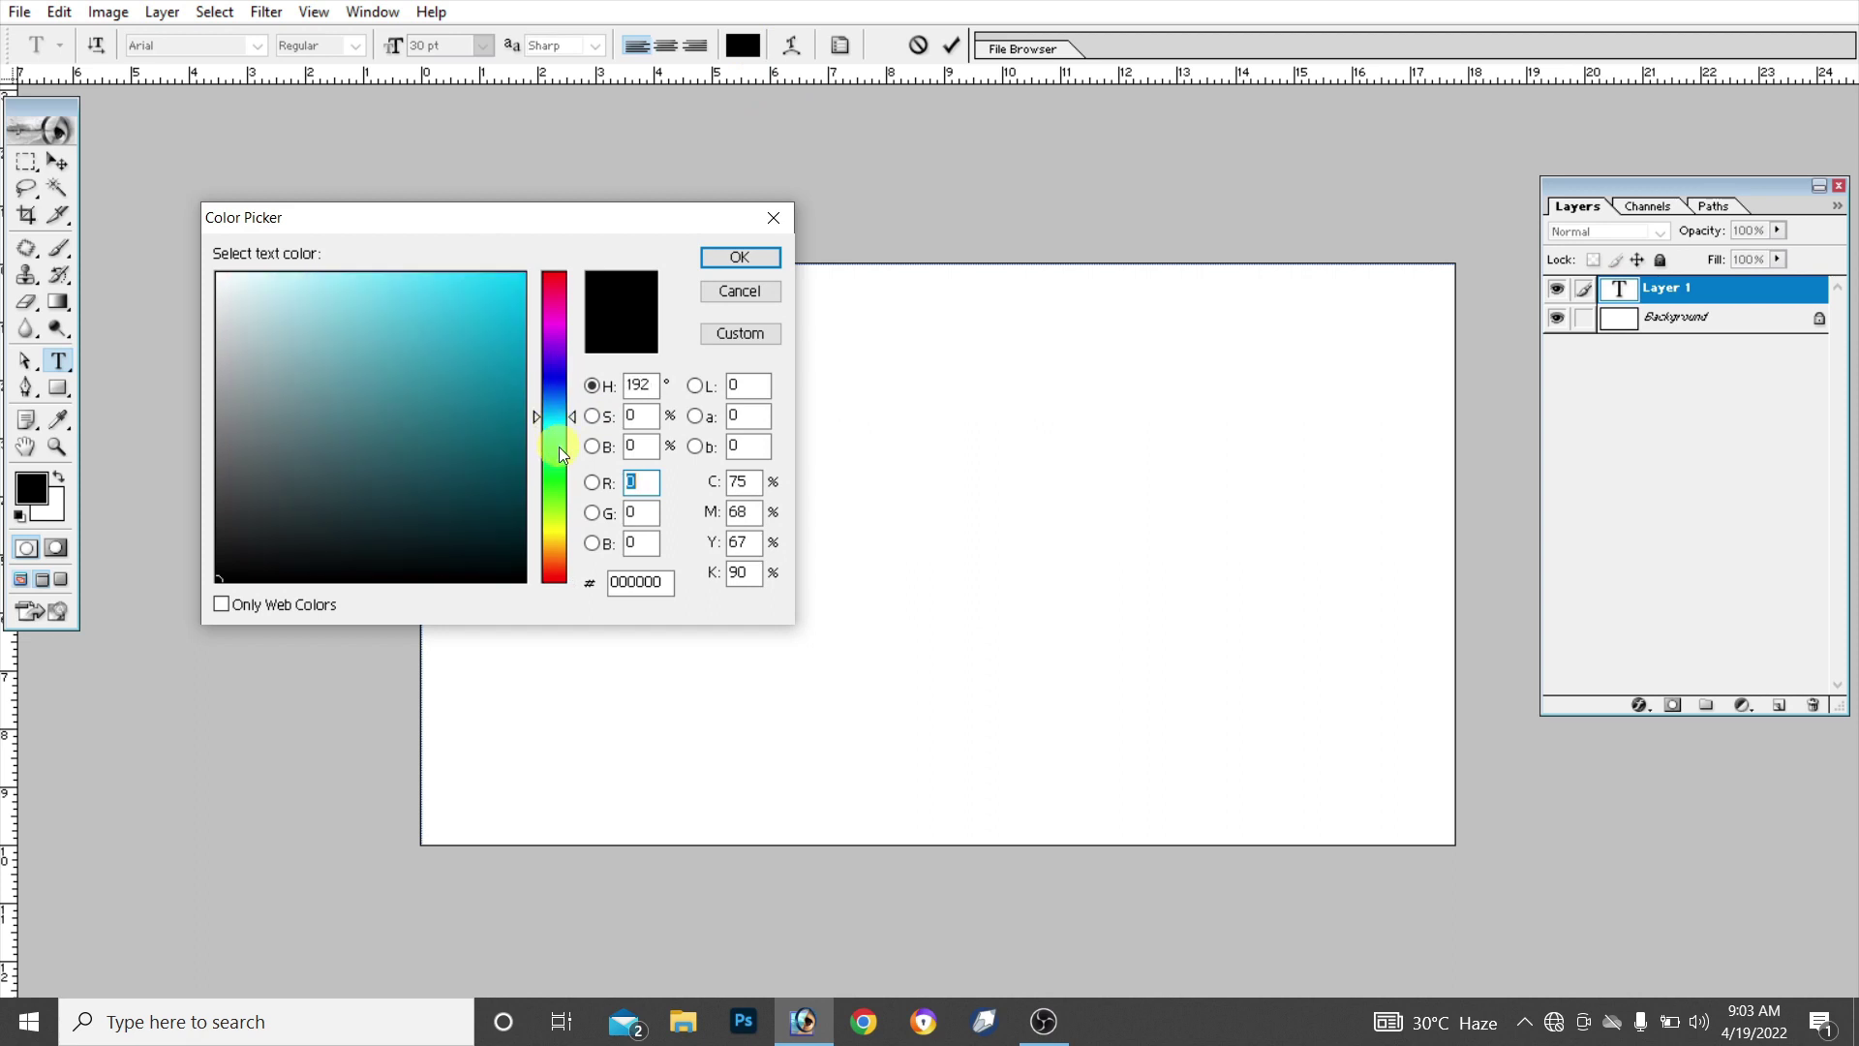
left_click(520, 283)
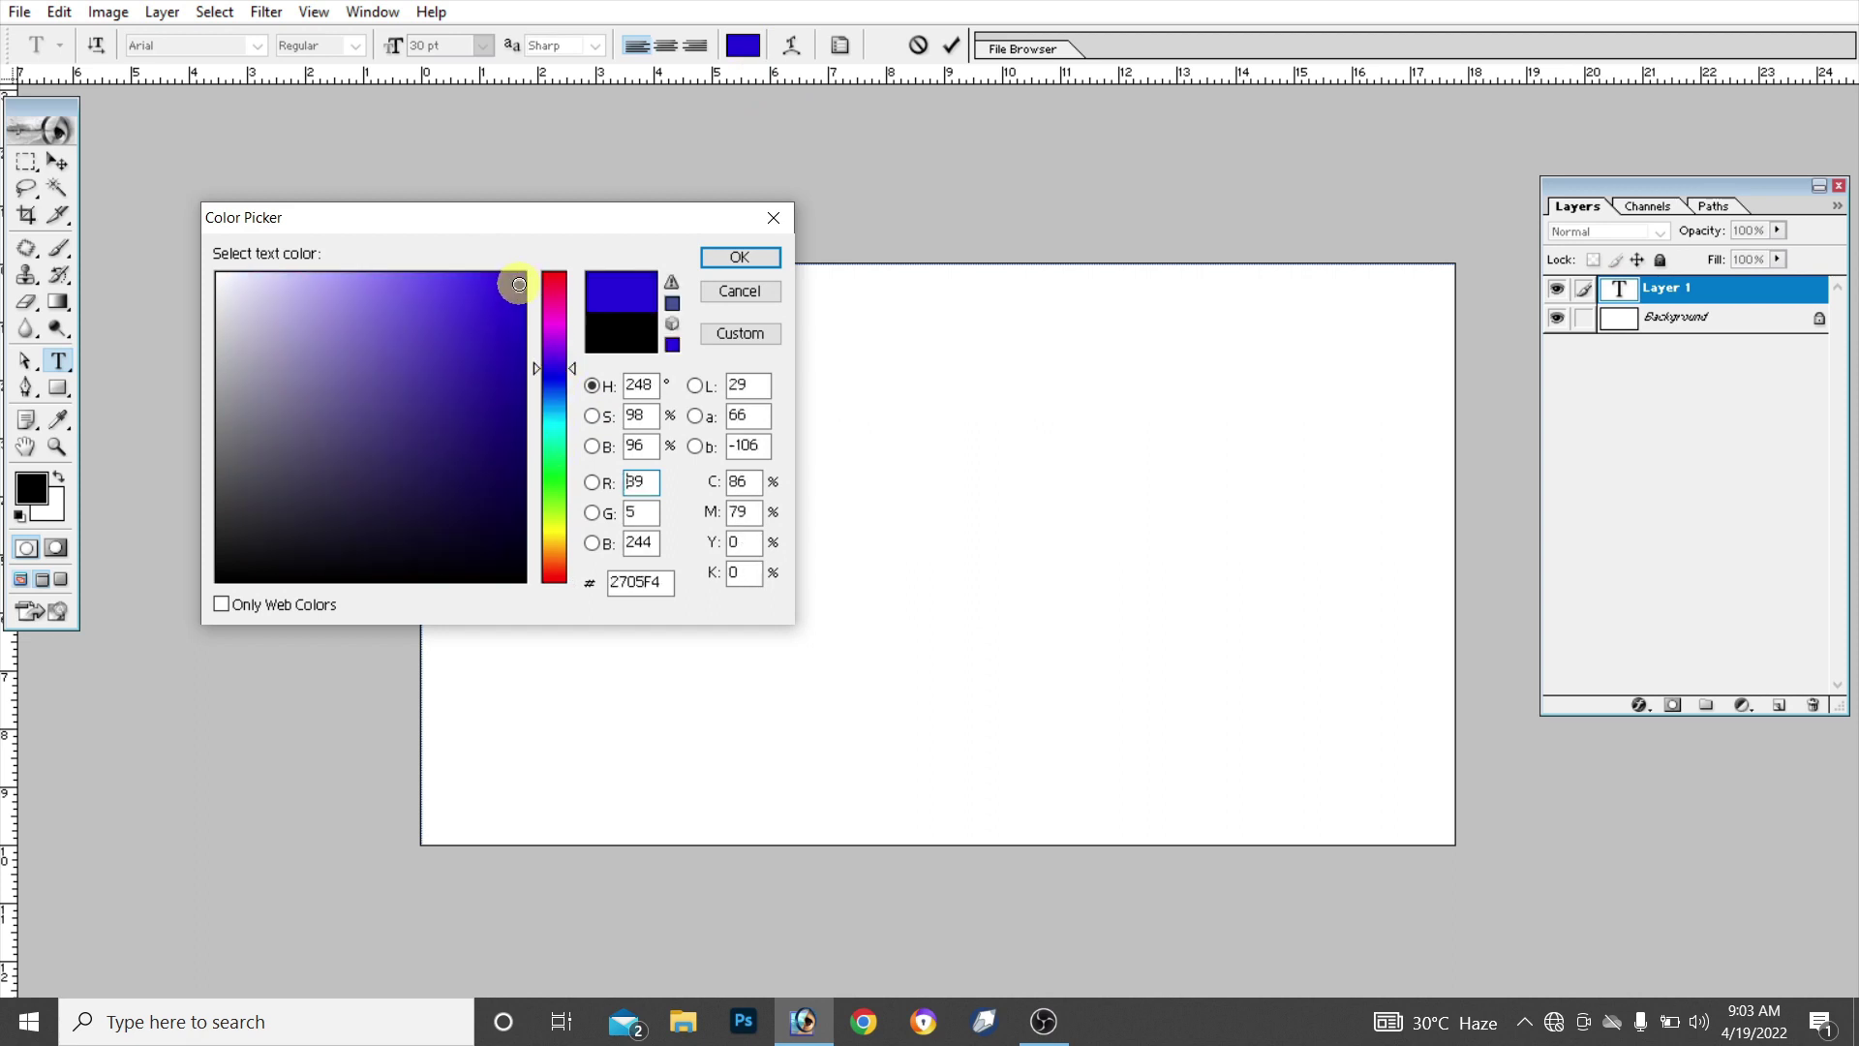
left_click(740, 257)
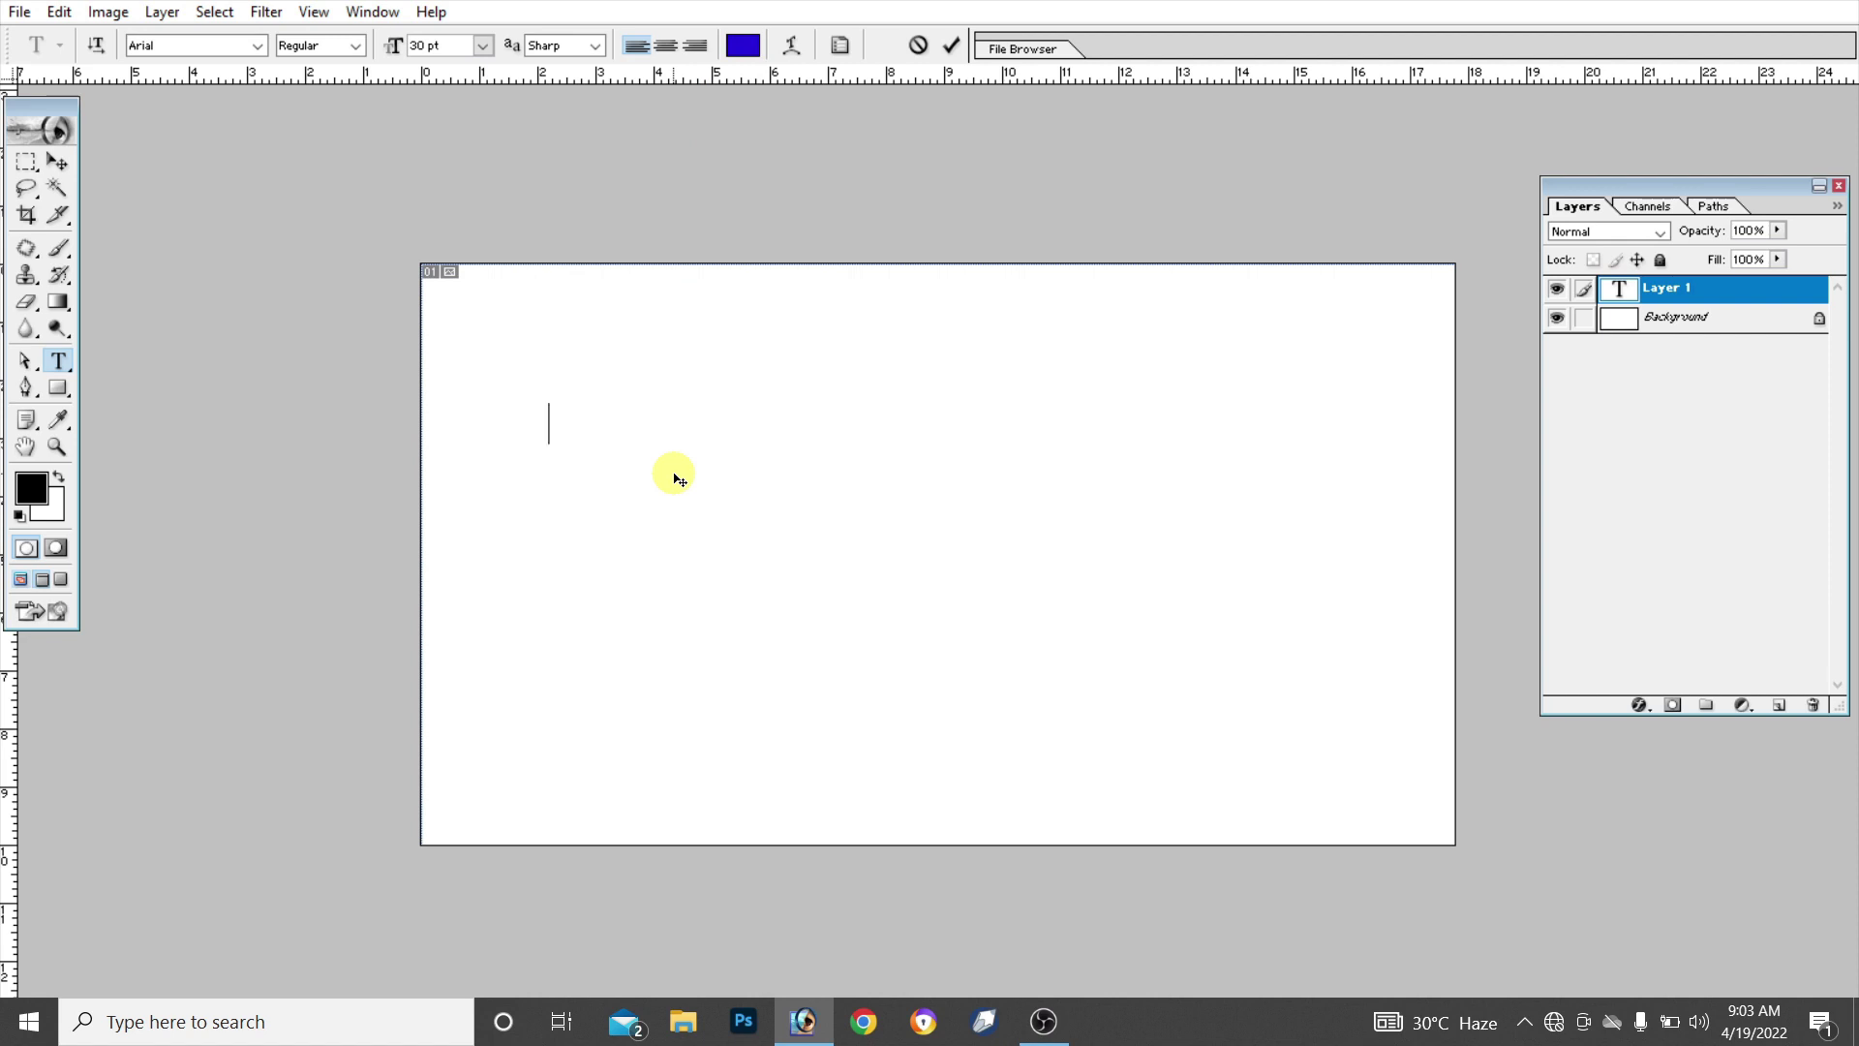
type("M")
type("y youtube channel Bipin Tech")
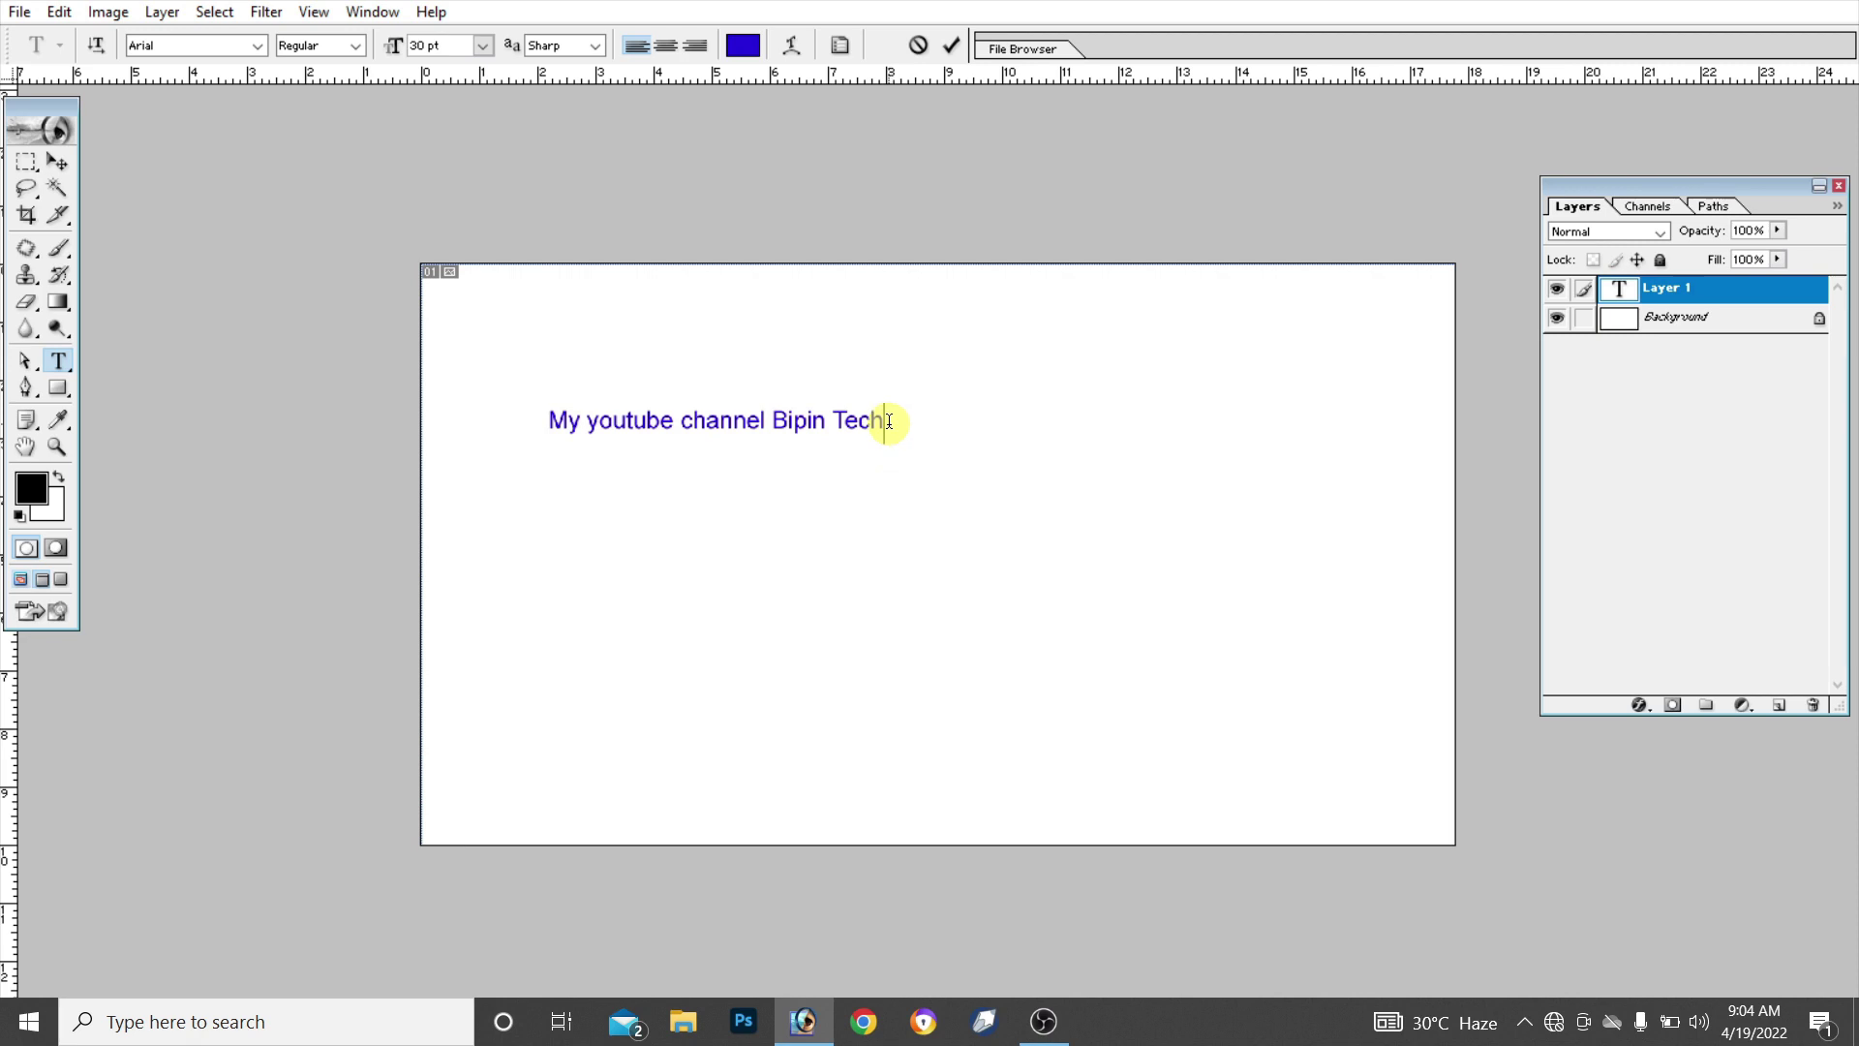
Set the selected channel line to Bernard MT Condensed at 72 pt
left_click_drag(888, 421, 556, 441)
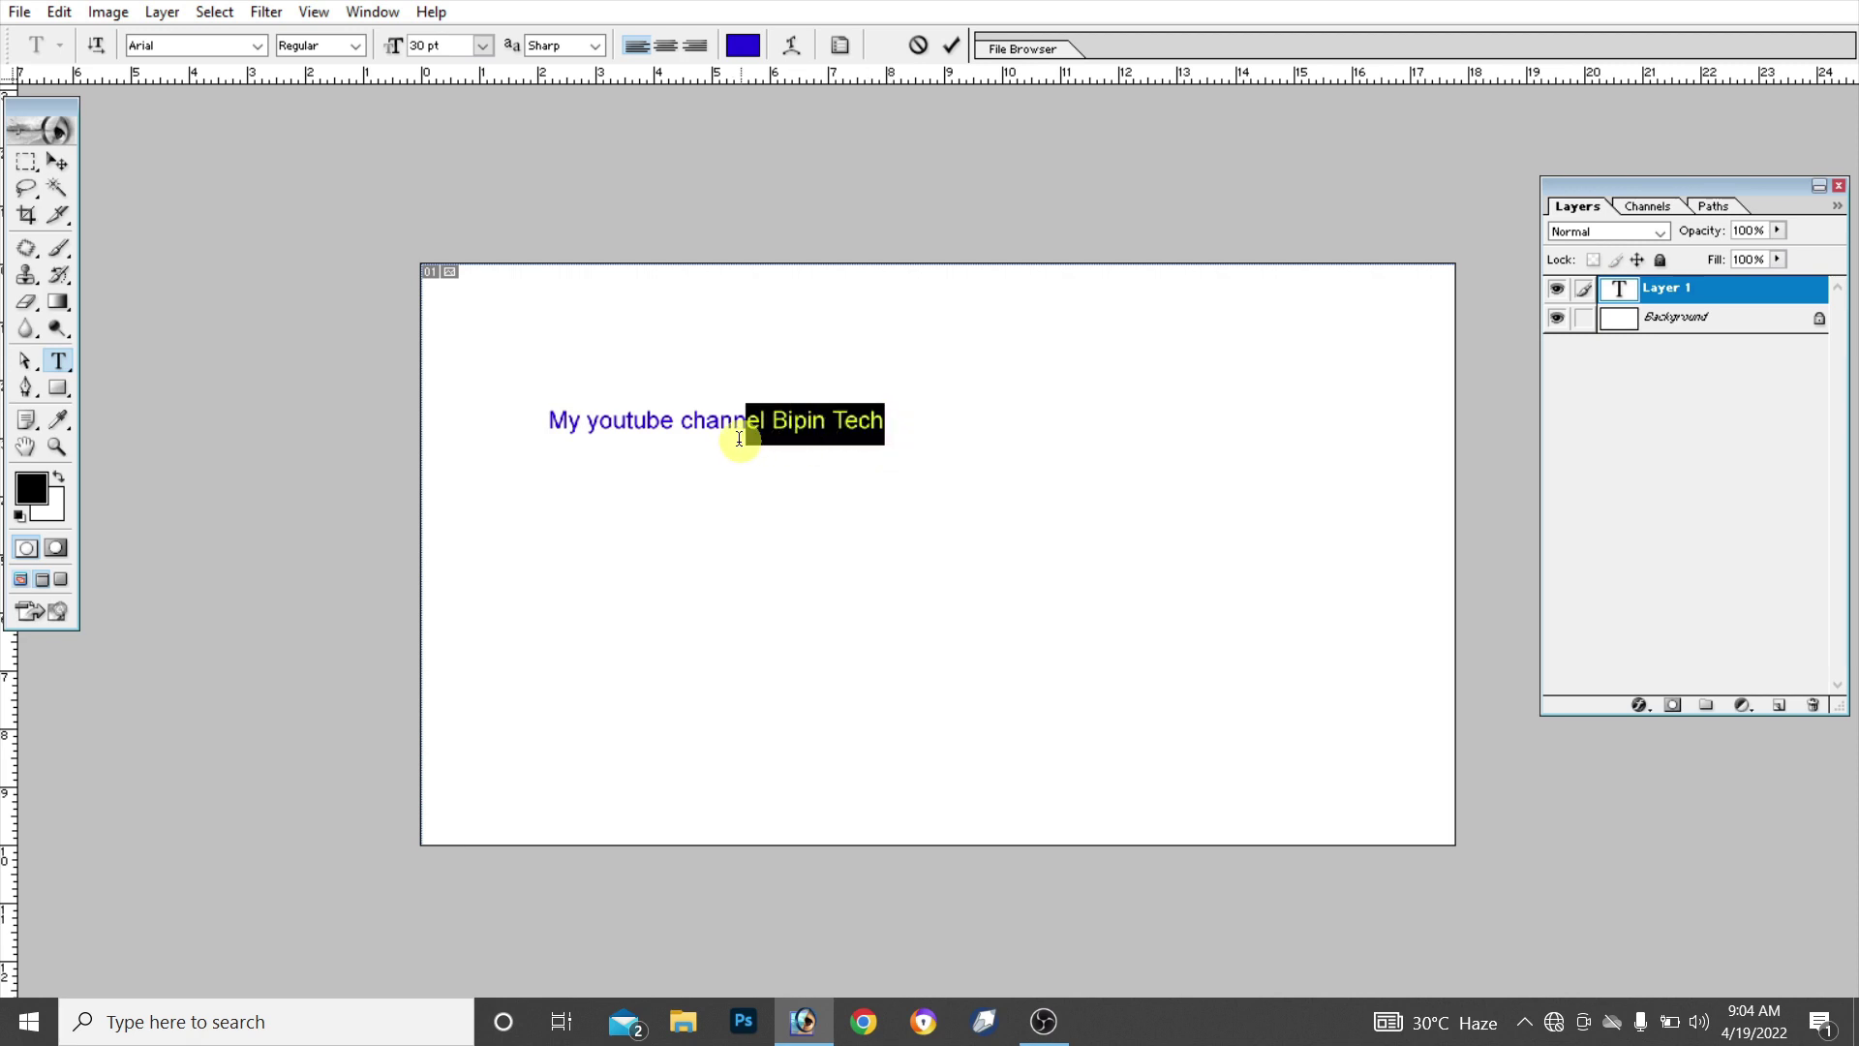
left_click(531, 439)
double_click(539, 438)
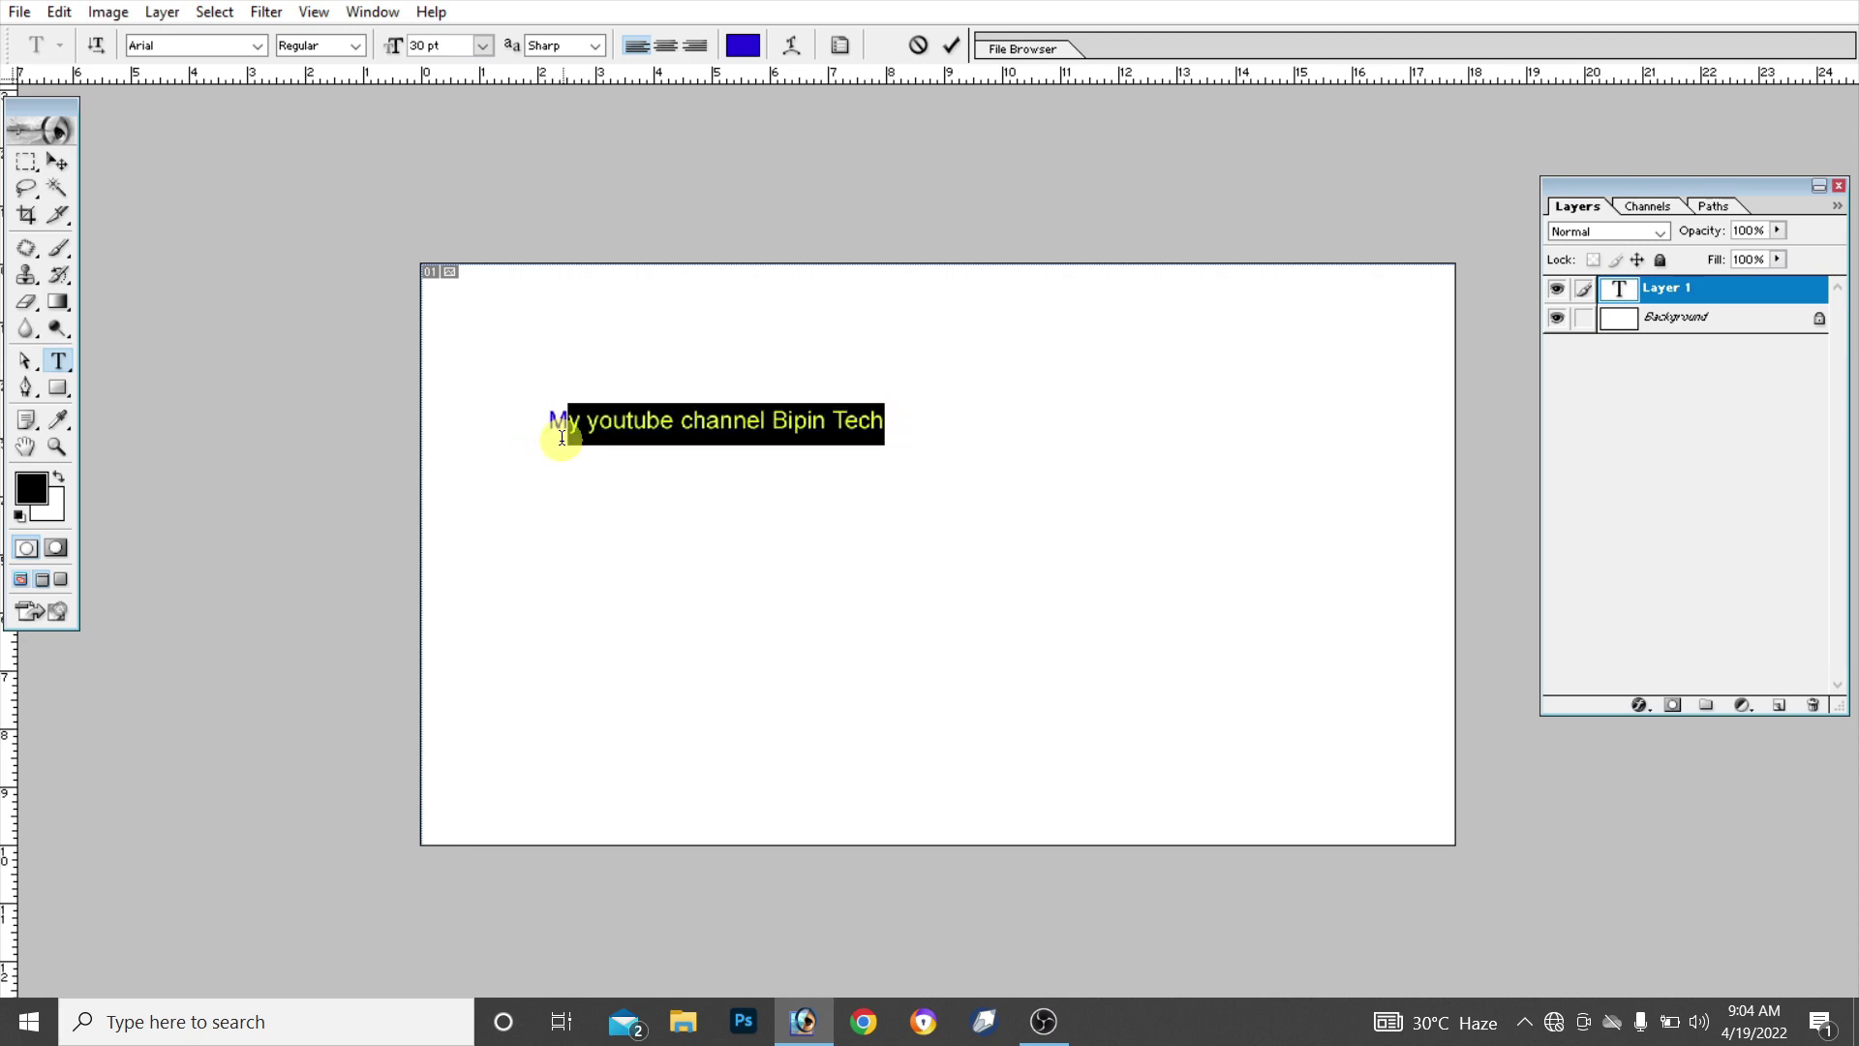
left_click(257, 44)
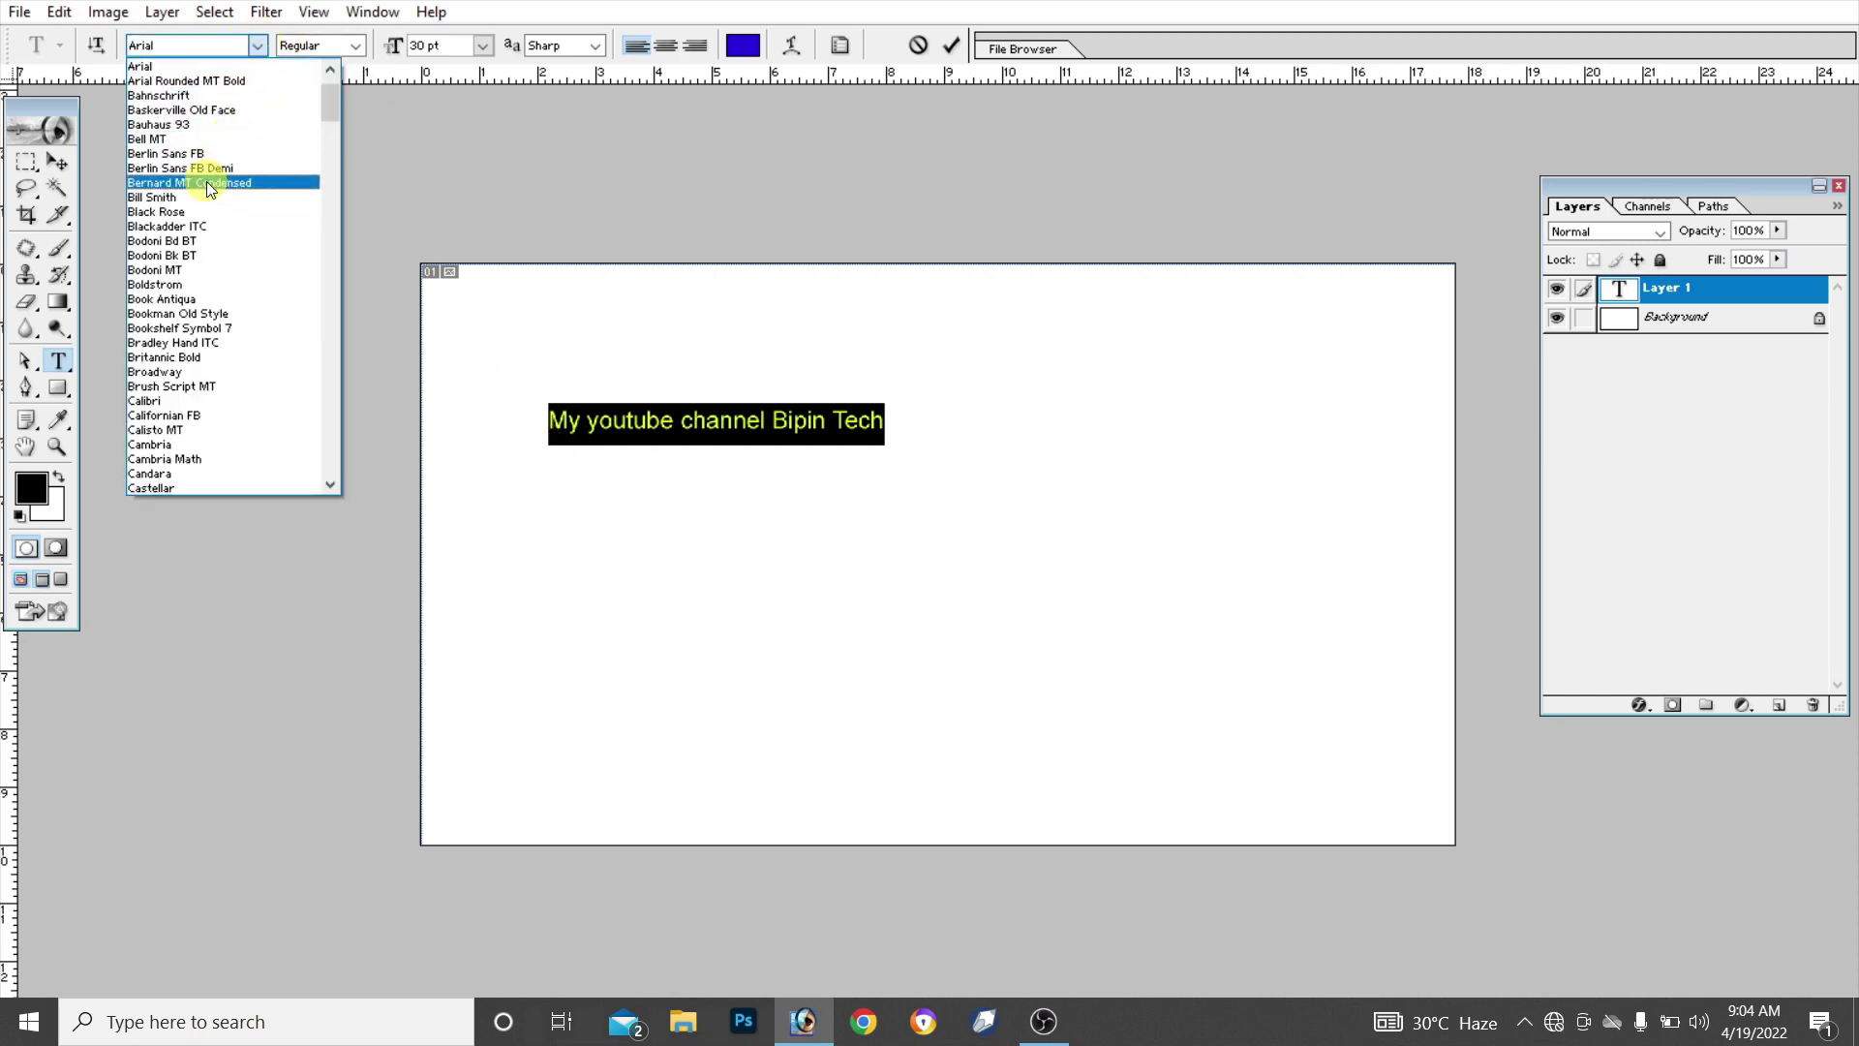
left_click(210, 183)
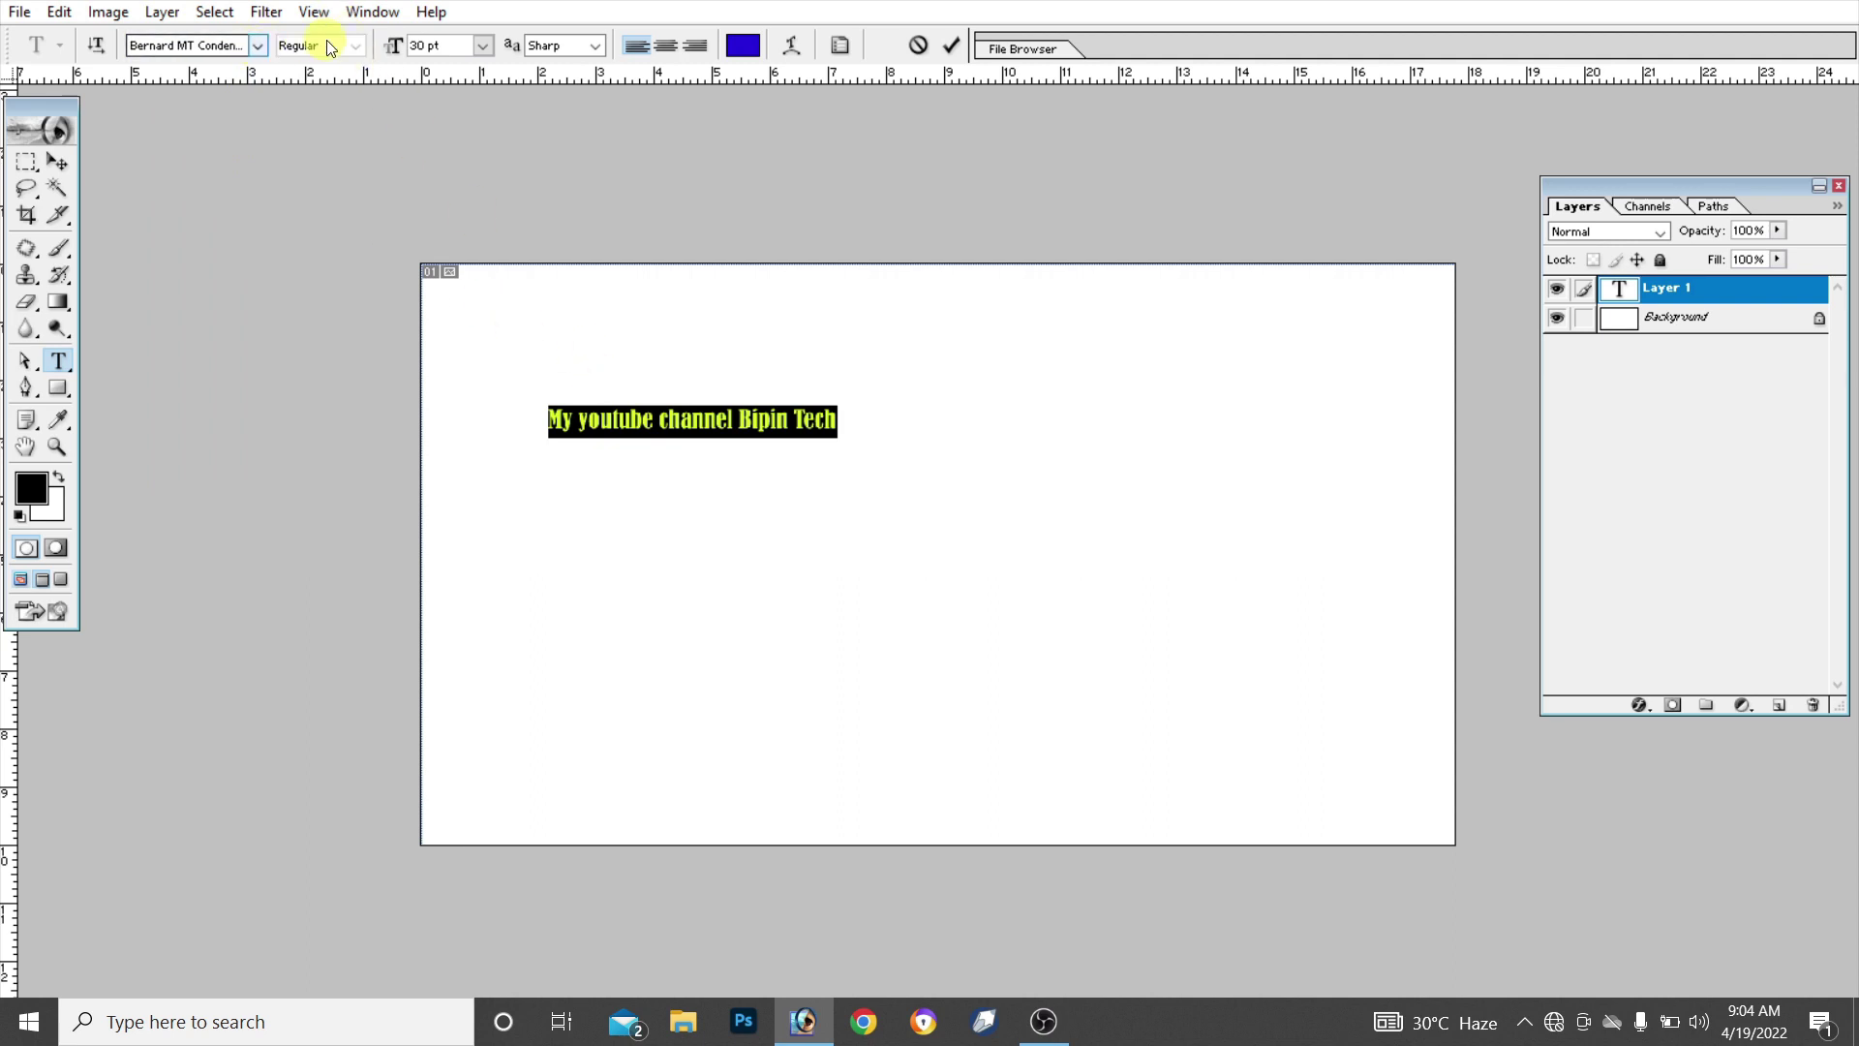
left_click(485, 49)
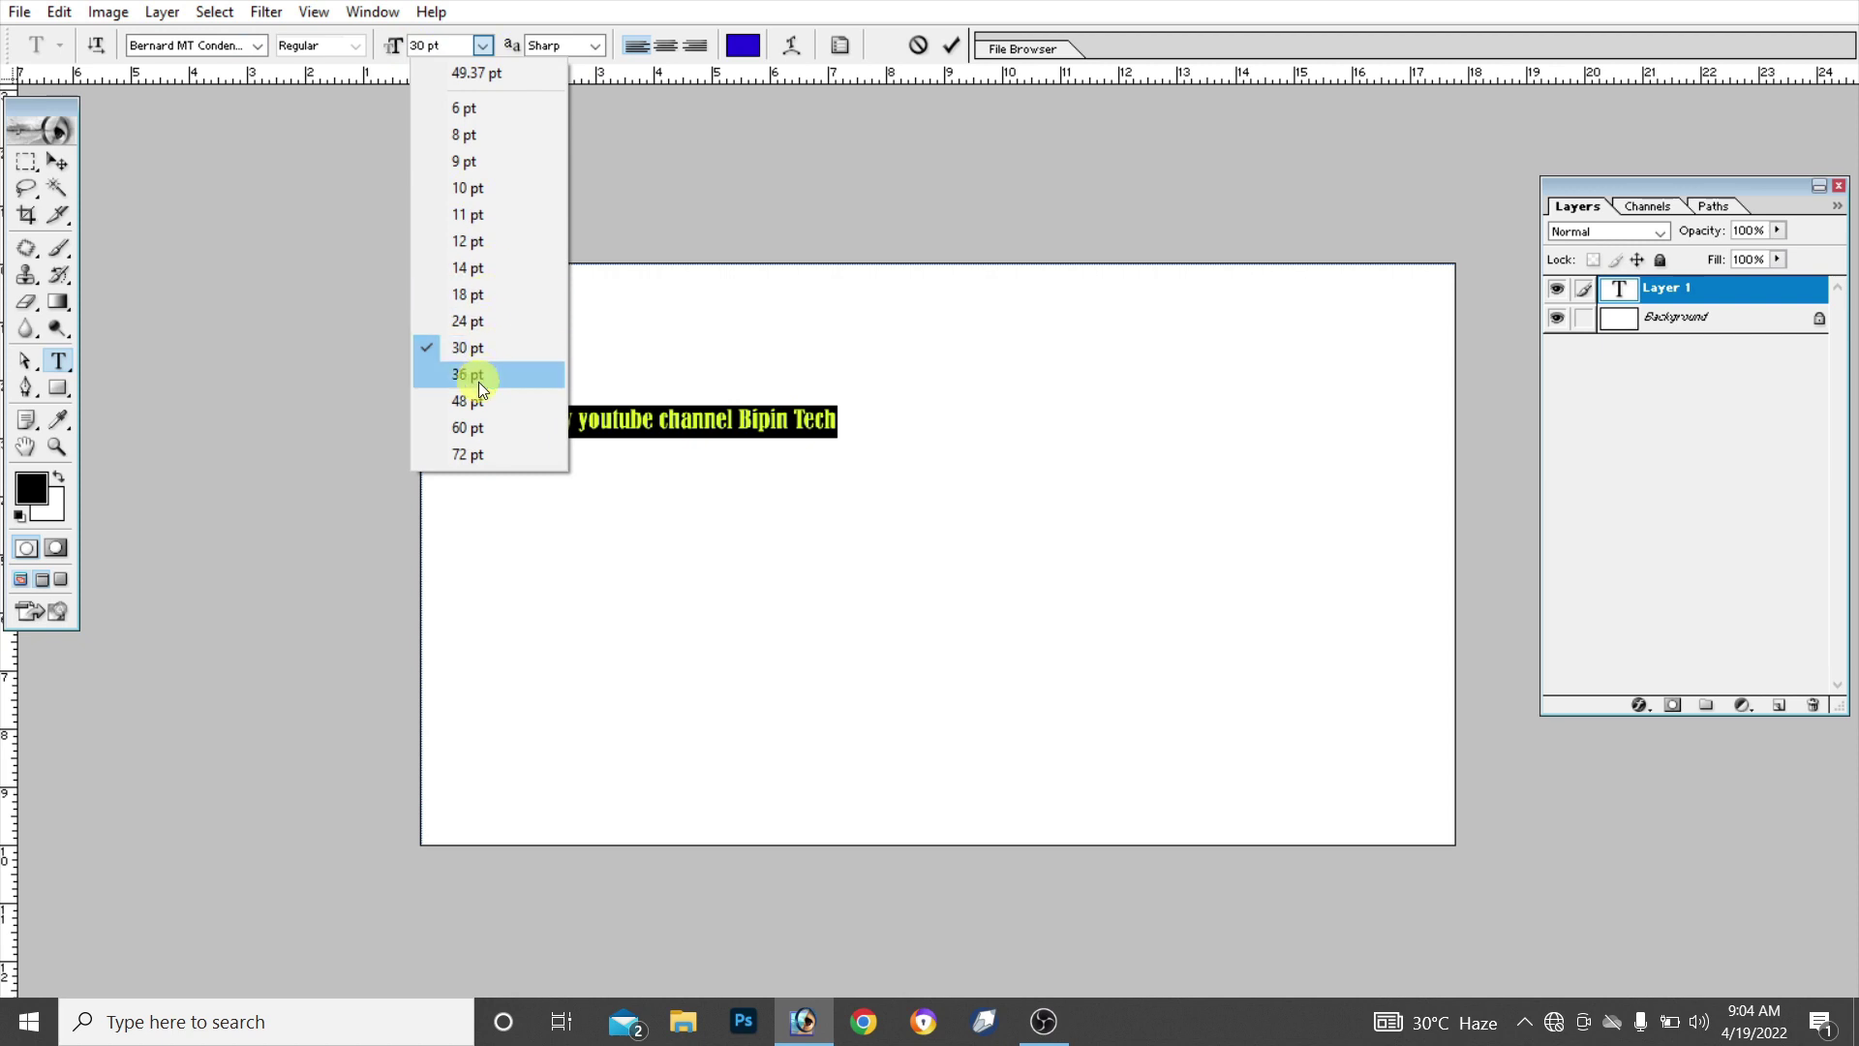
left_click(479, 381)
left_click(485, 45)
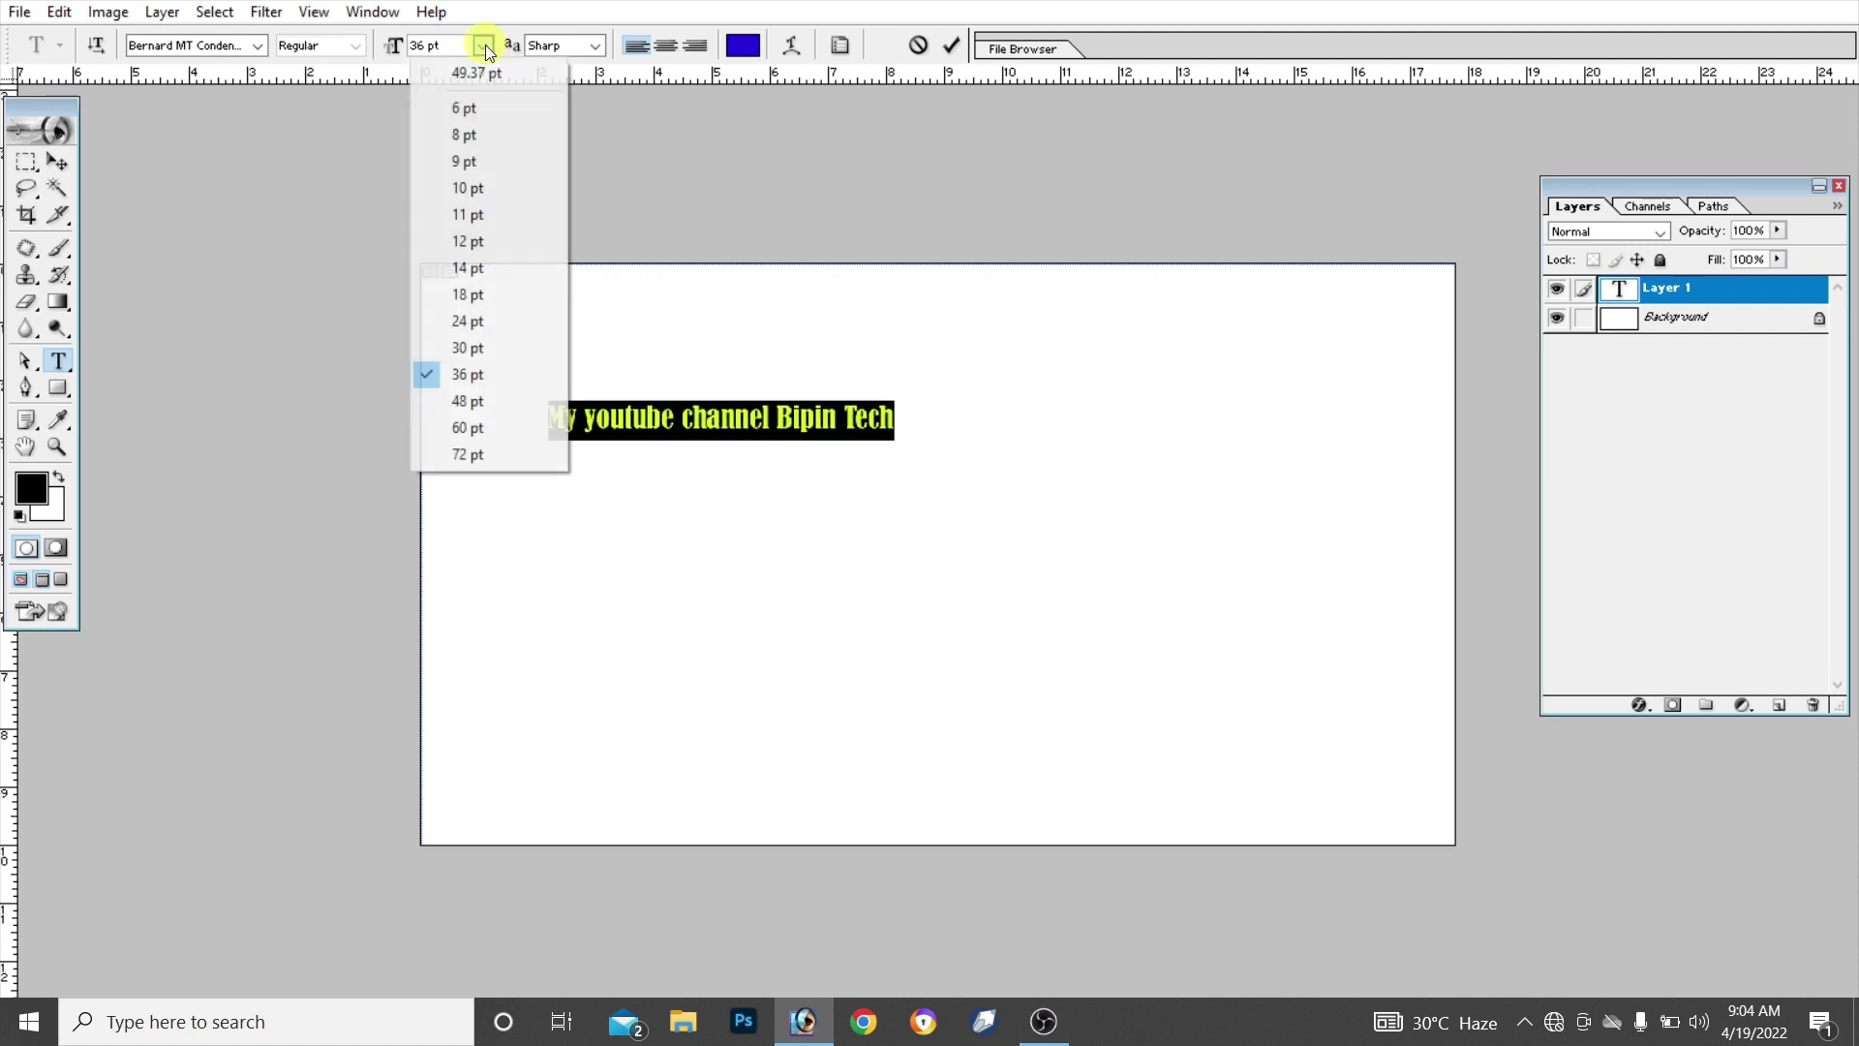
left_click(469, 457)
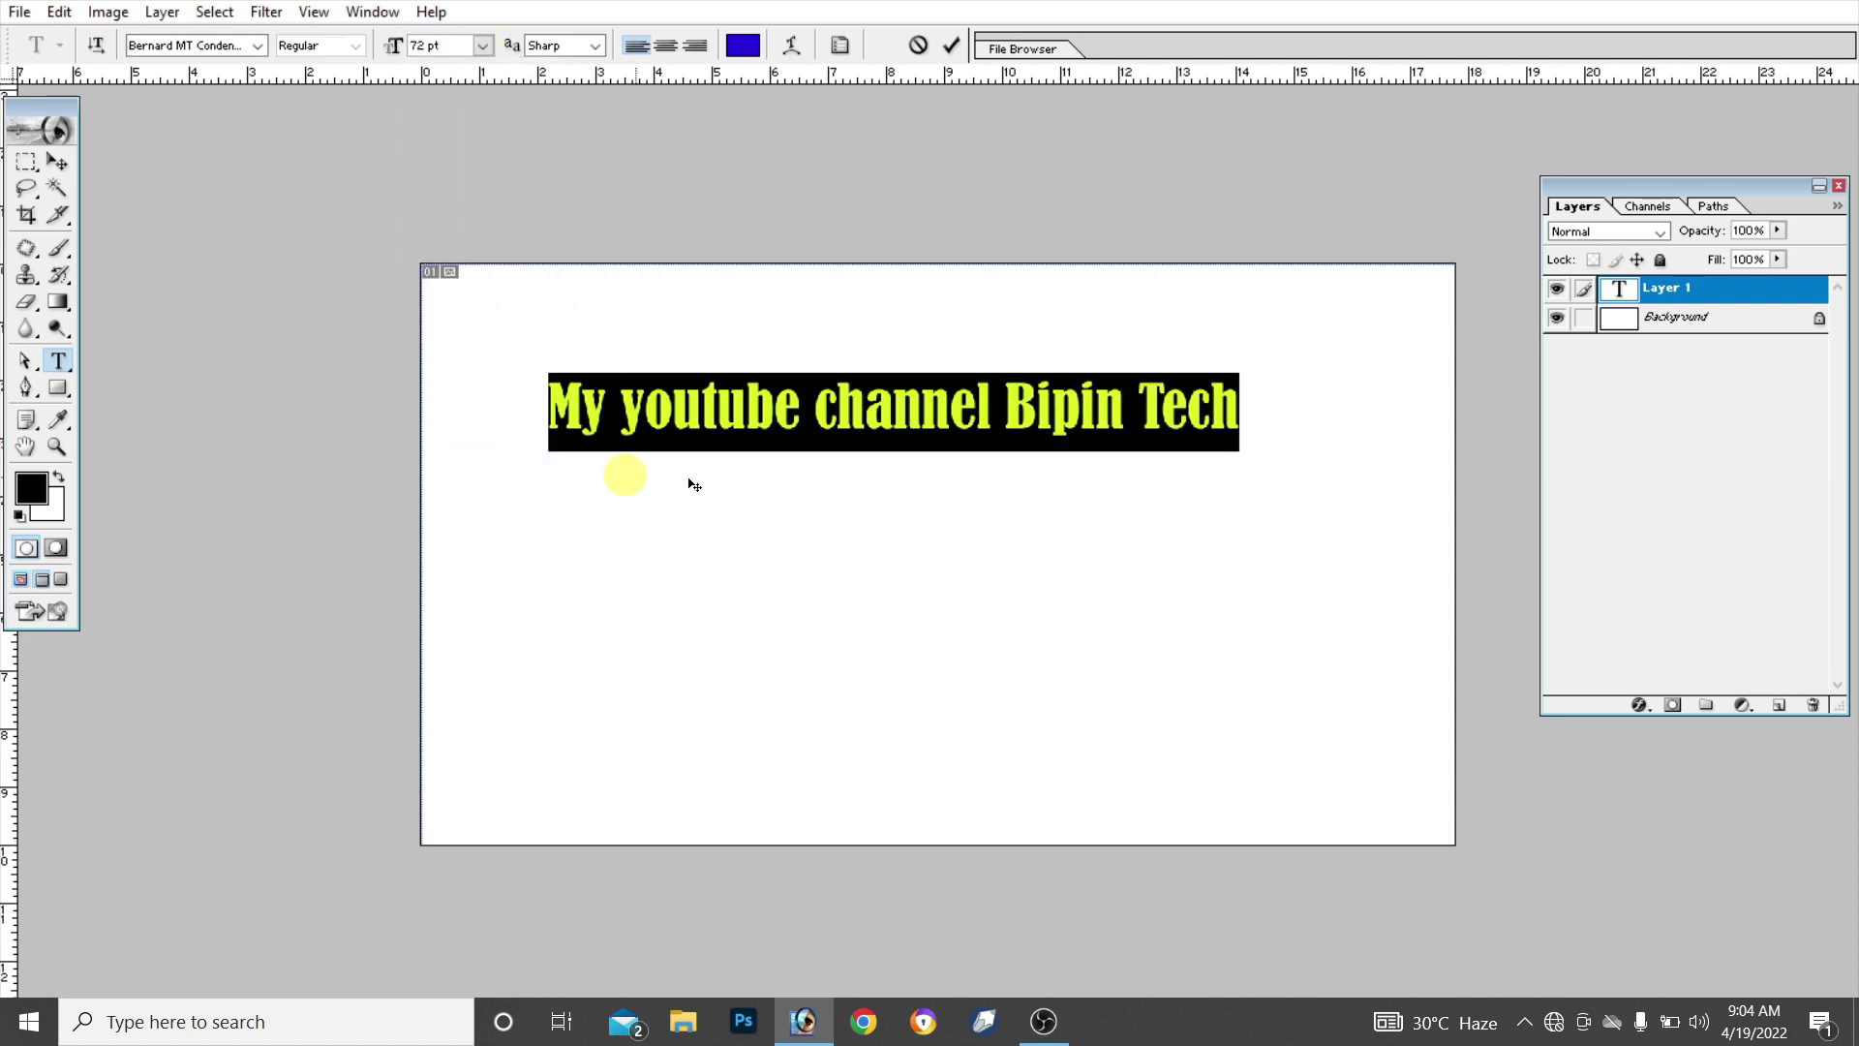
Turn anti-aliasing to None and colour the text red
left_click(595, 46)
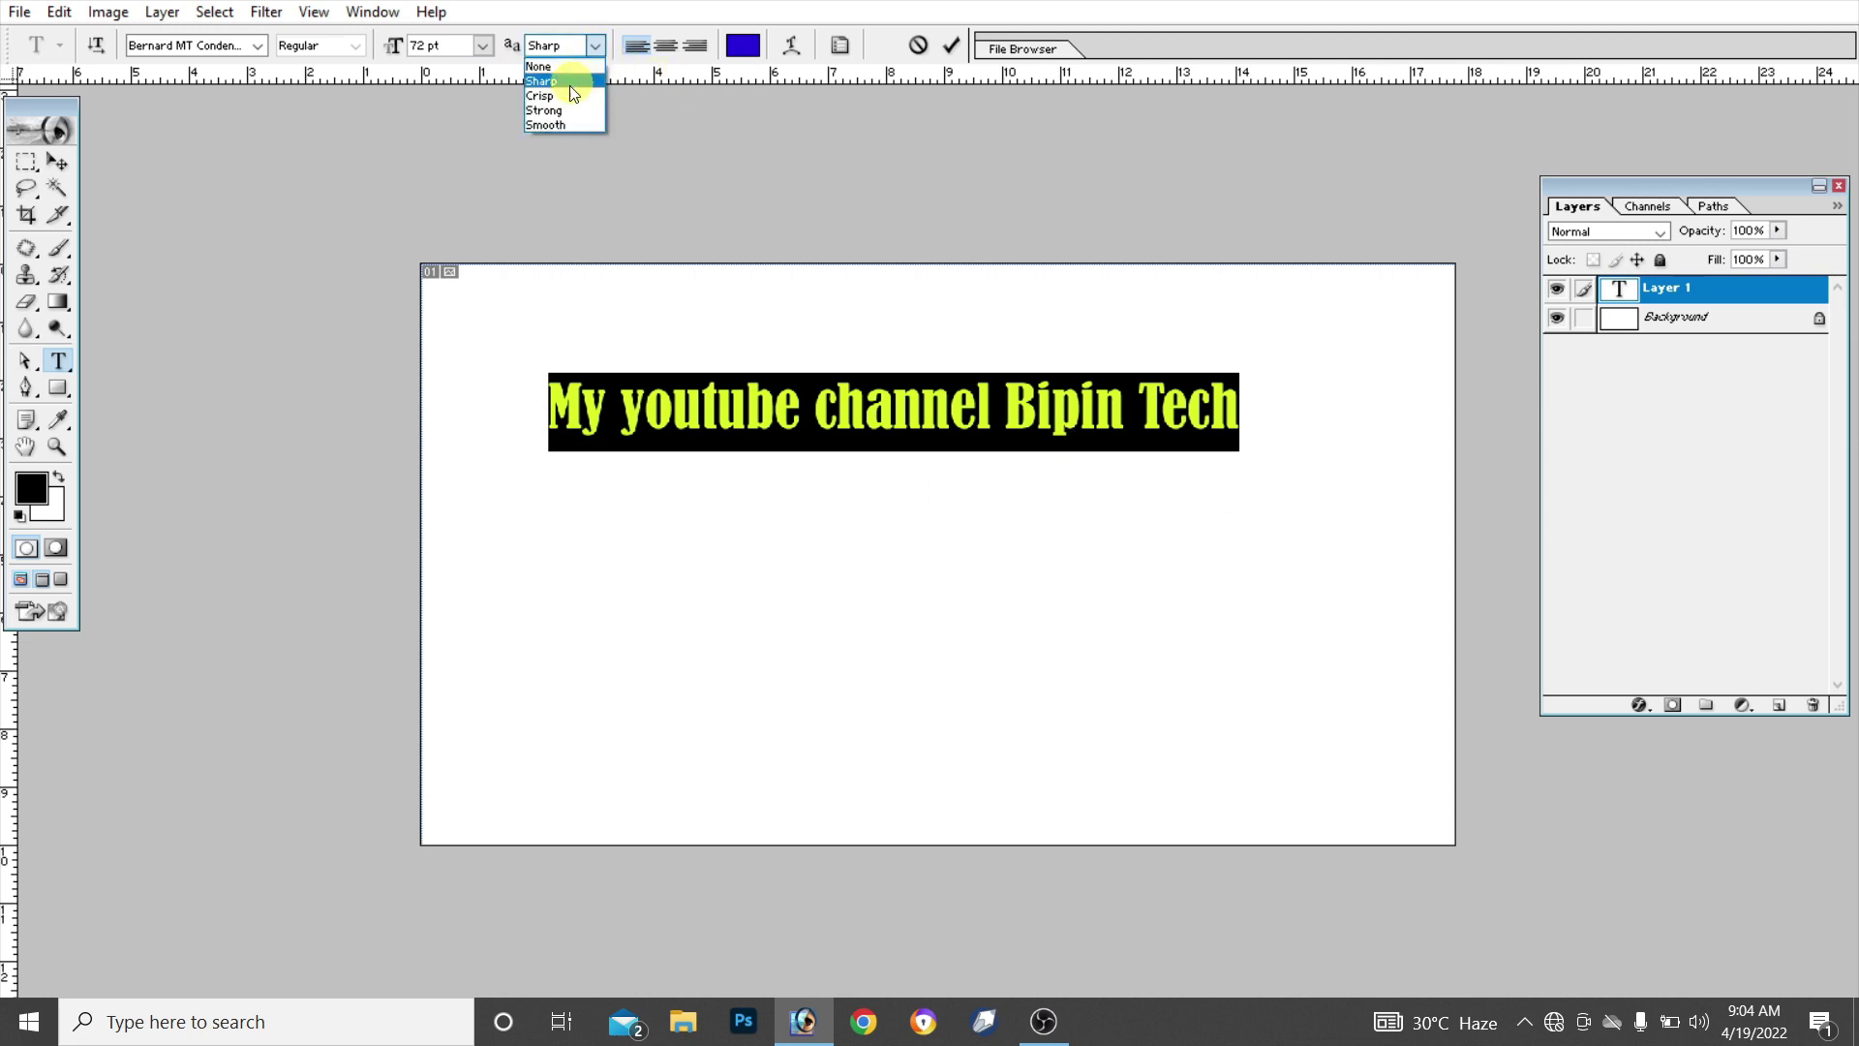
left_click(558, 95)
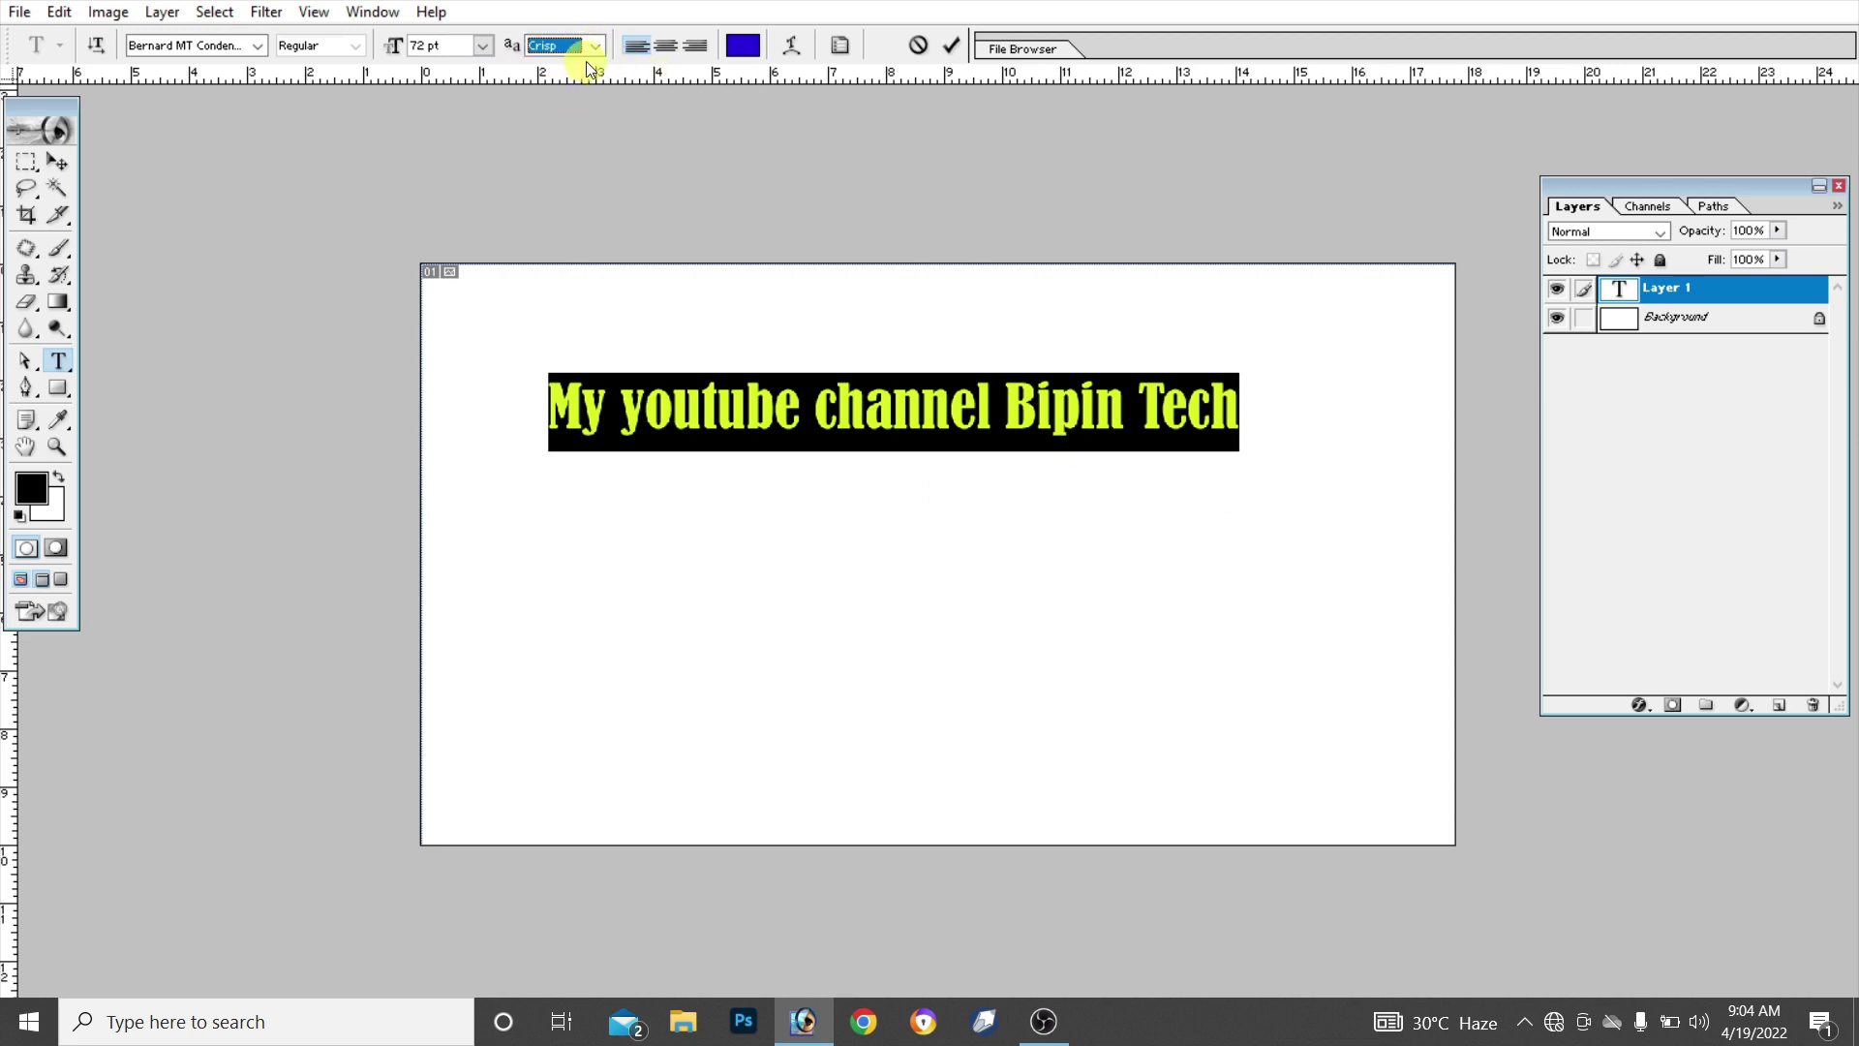
left_click(595, 45)
left_click(583, 110)
left_click(595, 46)
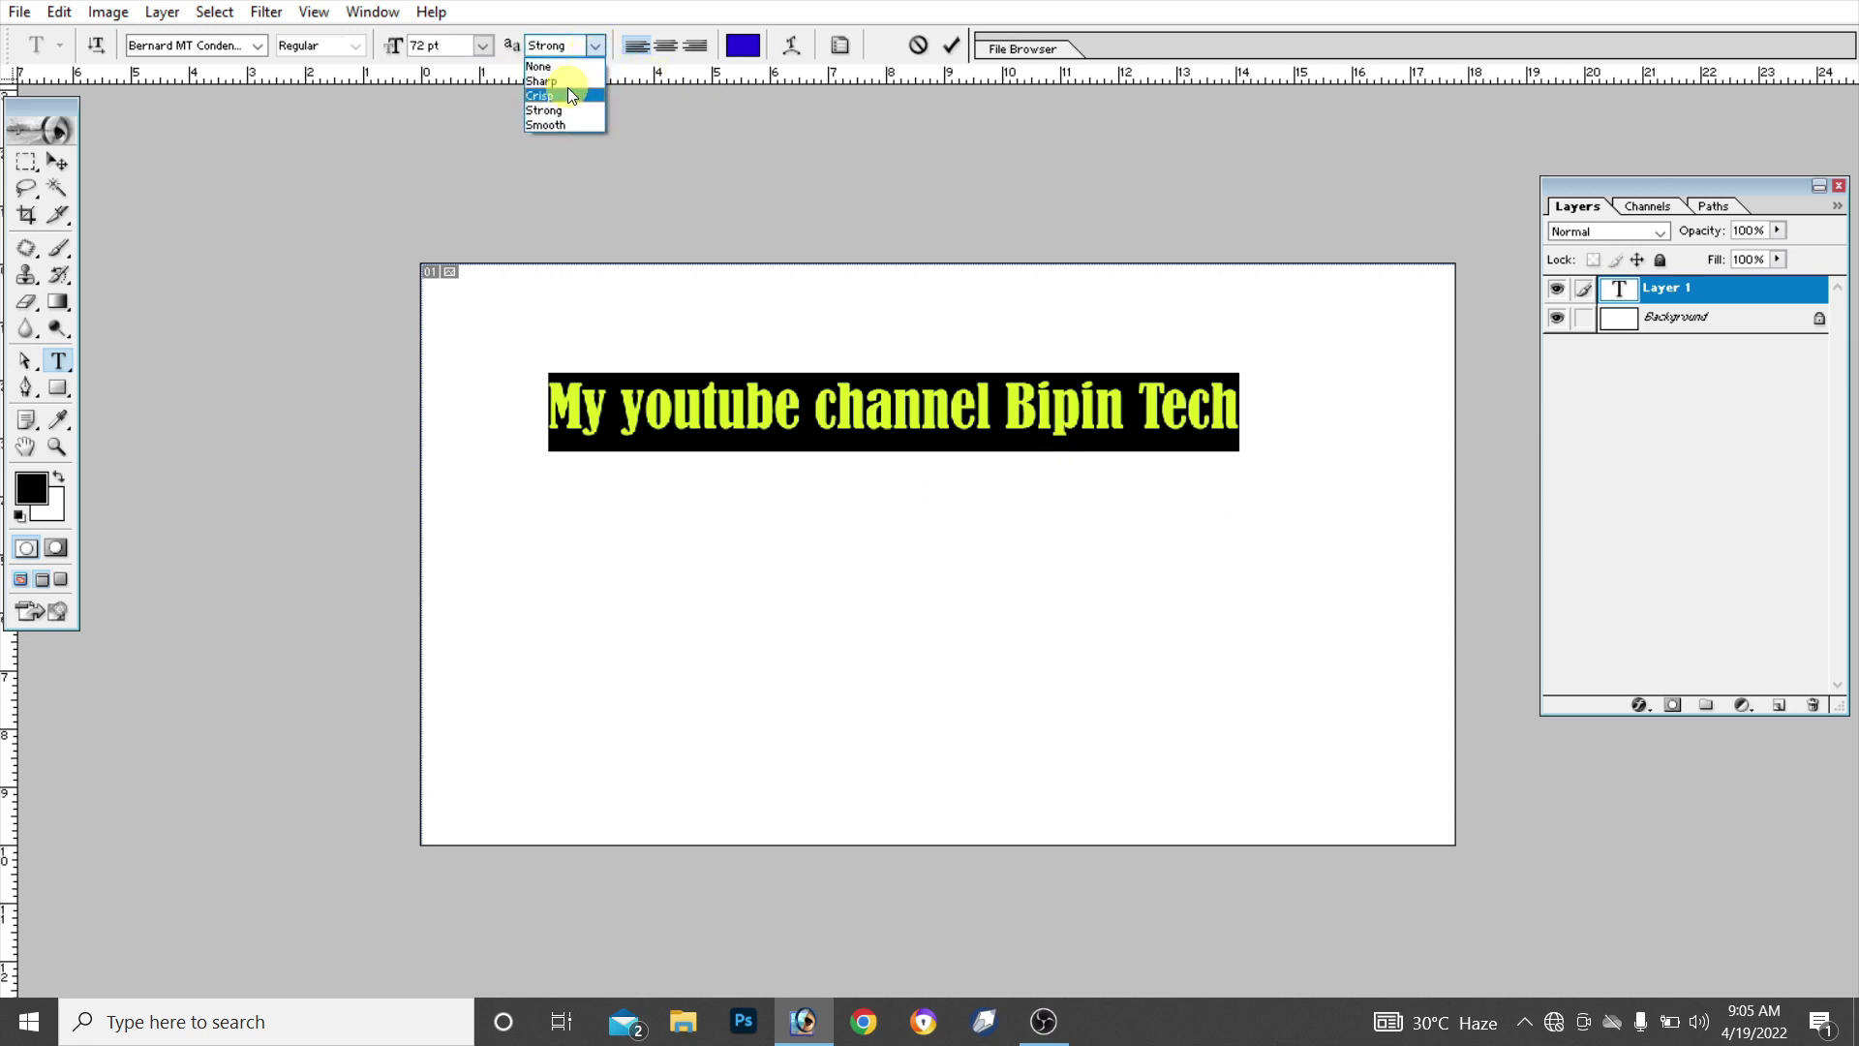
left_click(560, 66)
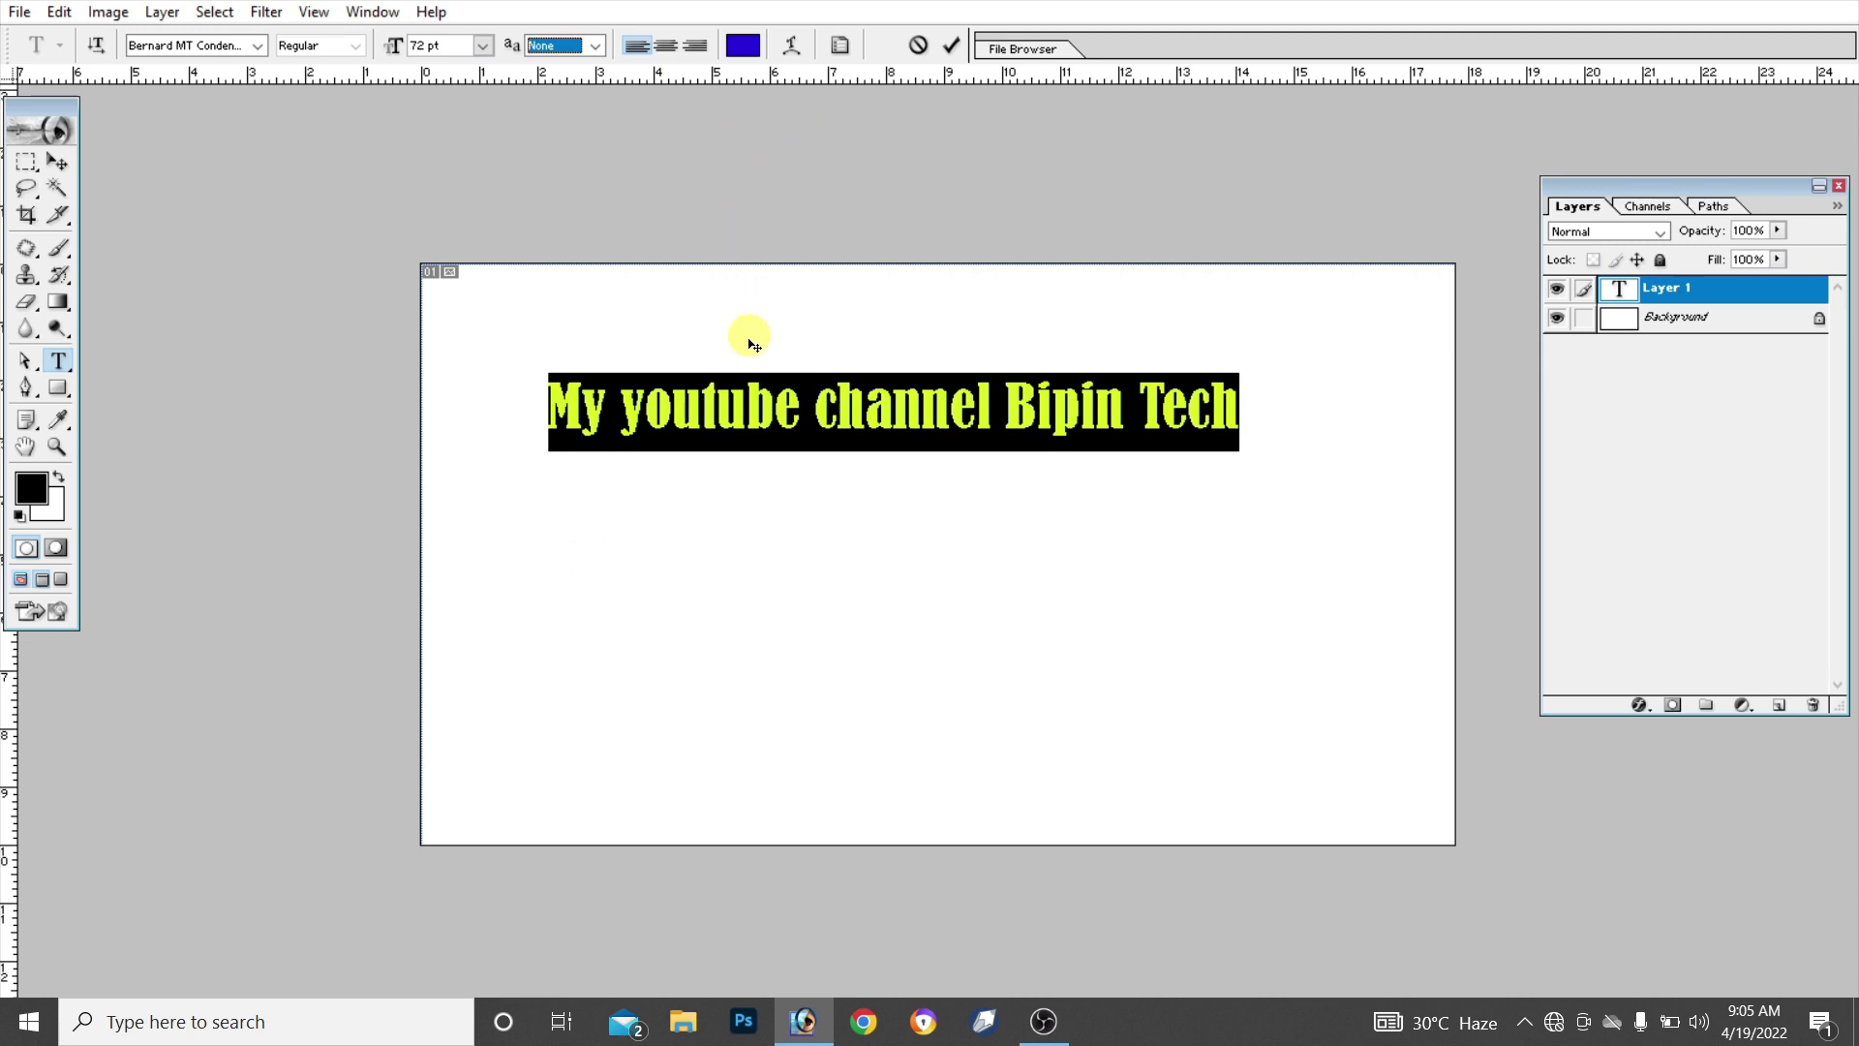
left_click(743, 46)
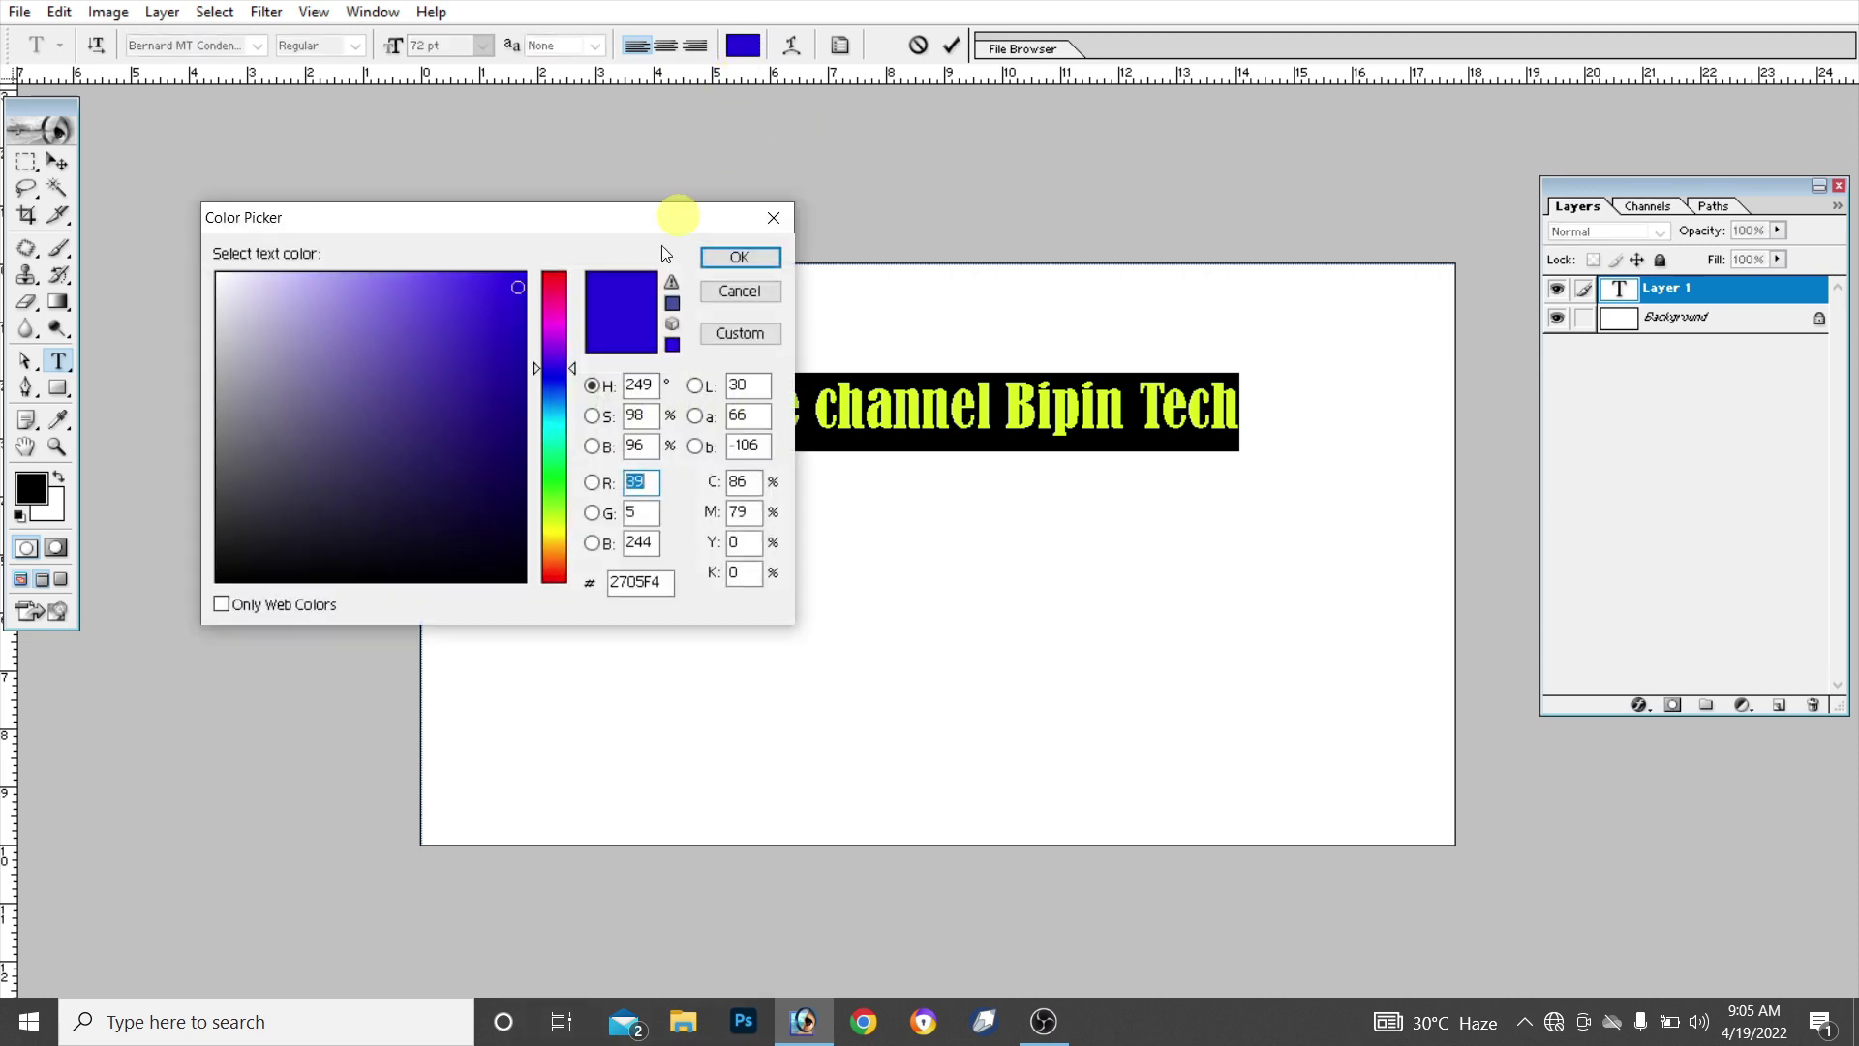
left_click(554, 282)
left_click(737, 258)
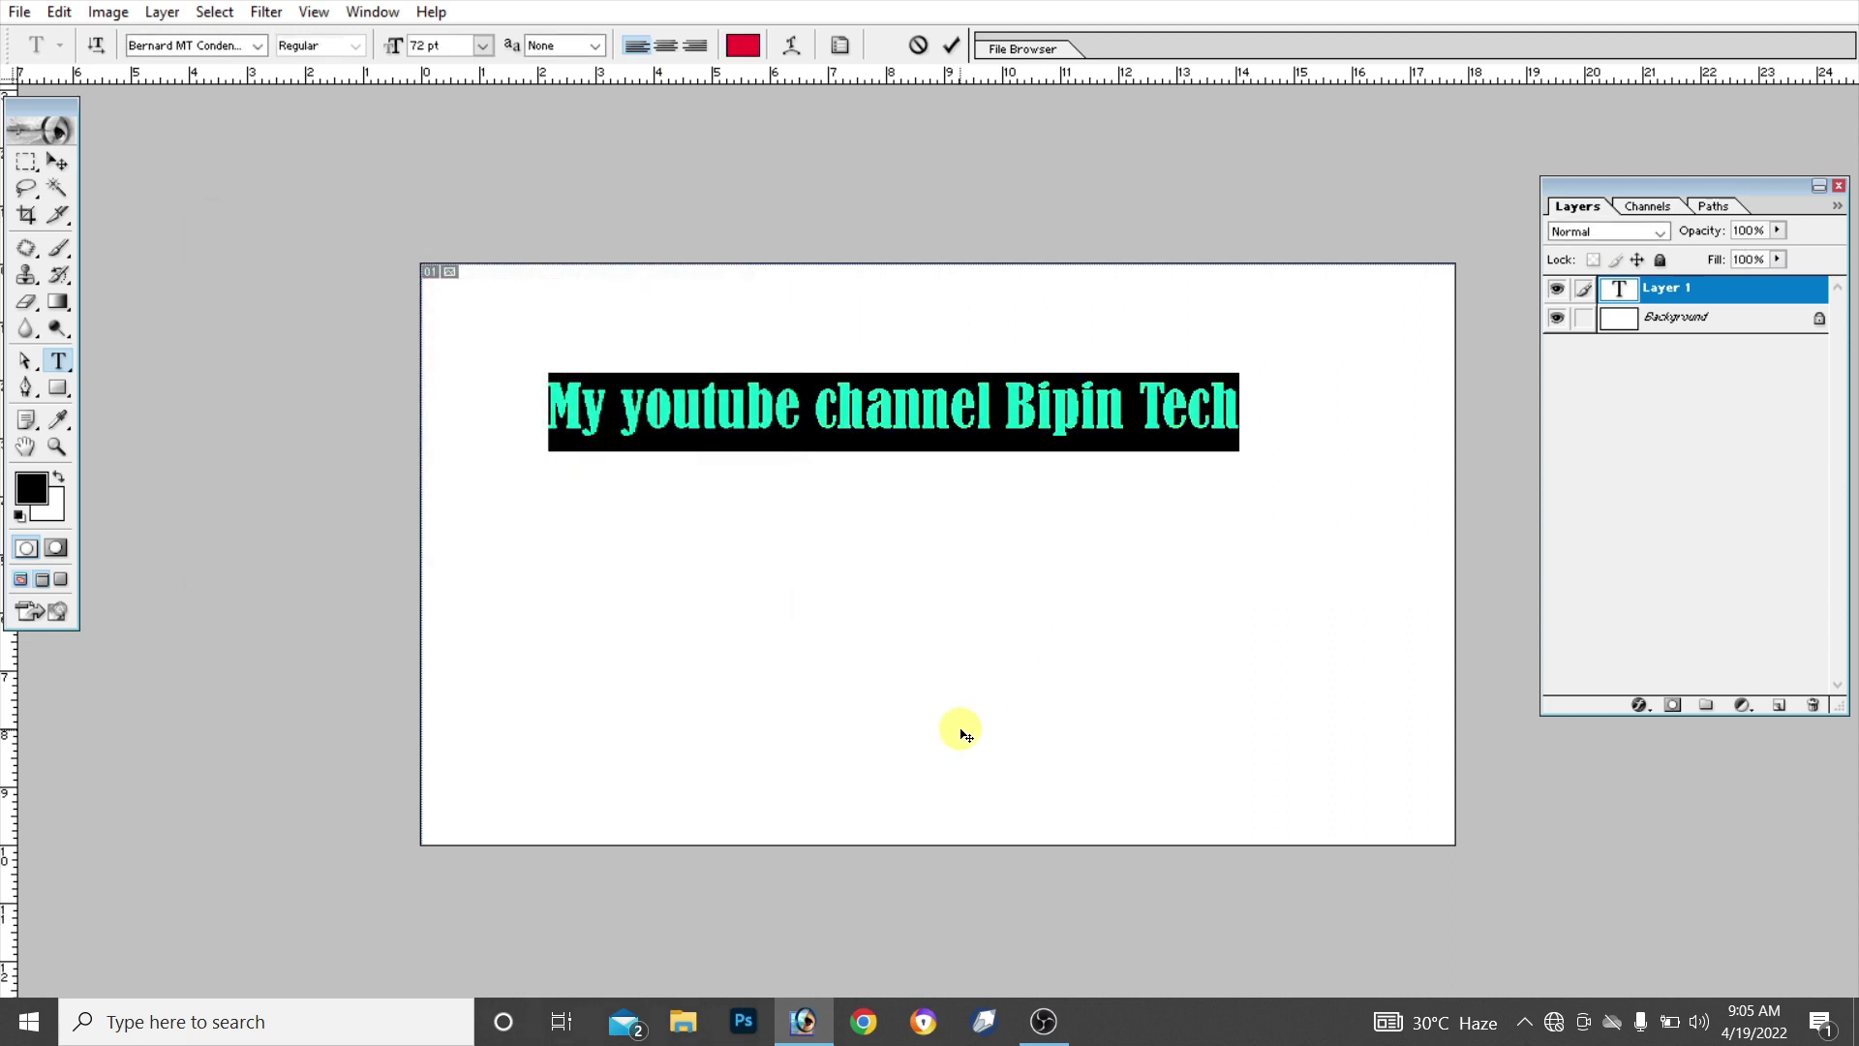
left_click(792, 46)
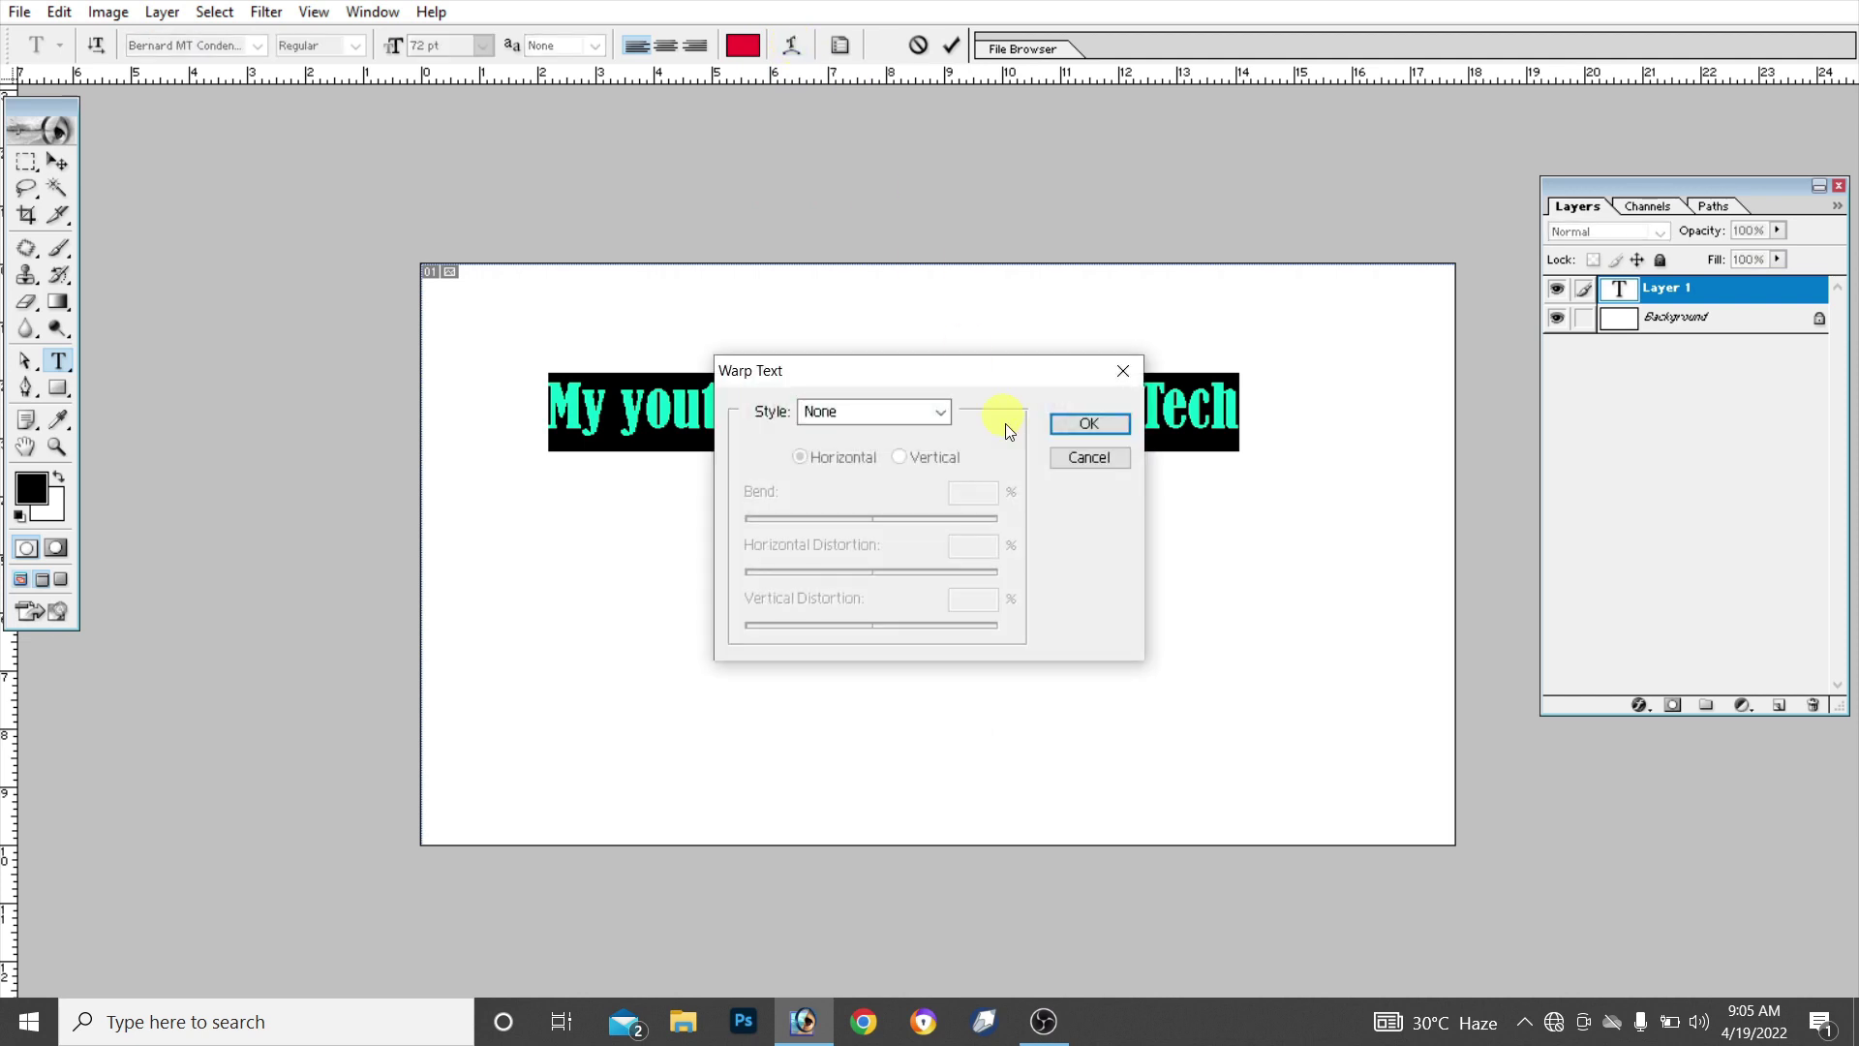
mouse_move(1012, 377)
left_mouse_down()
mouse_move(1403, 299)
mouse_move(980, 536)
left_mouse_up()
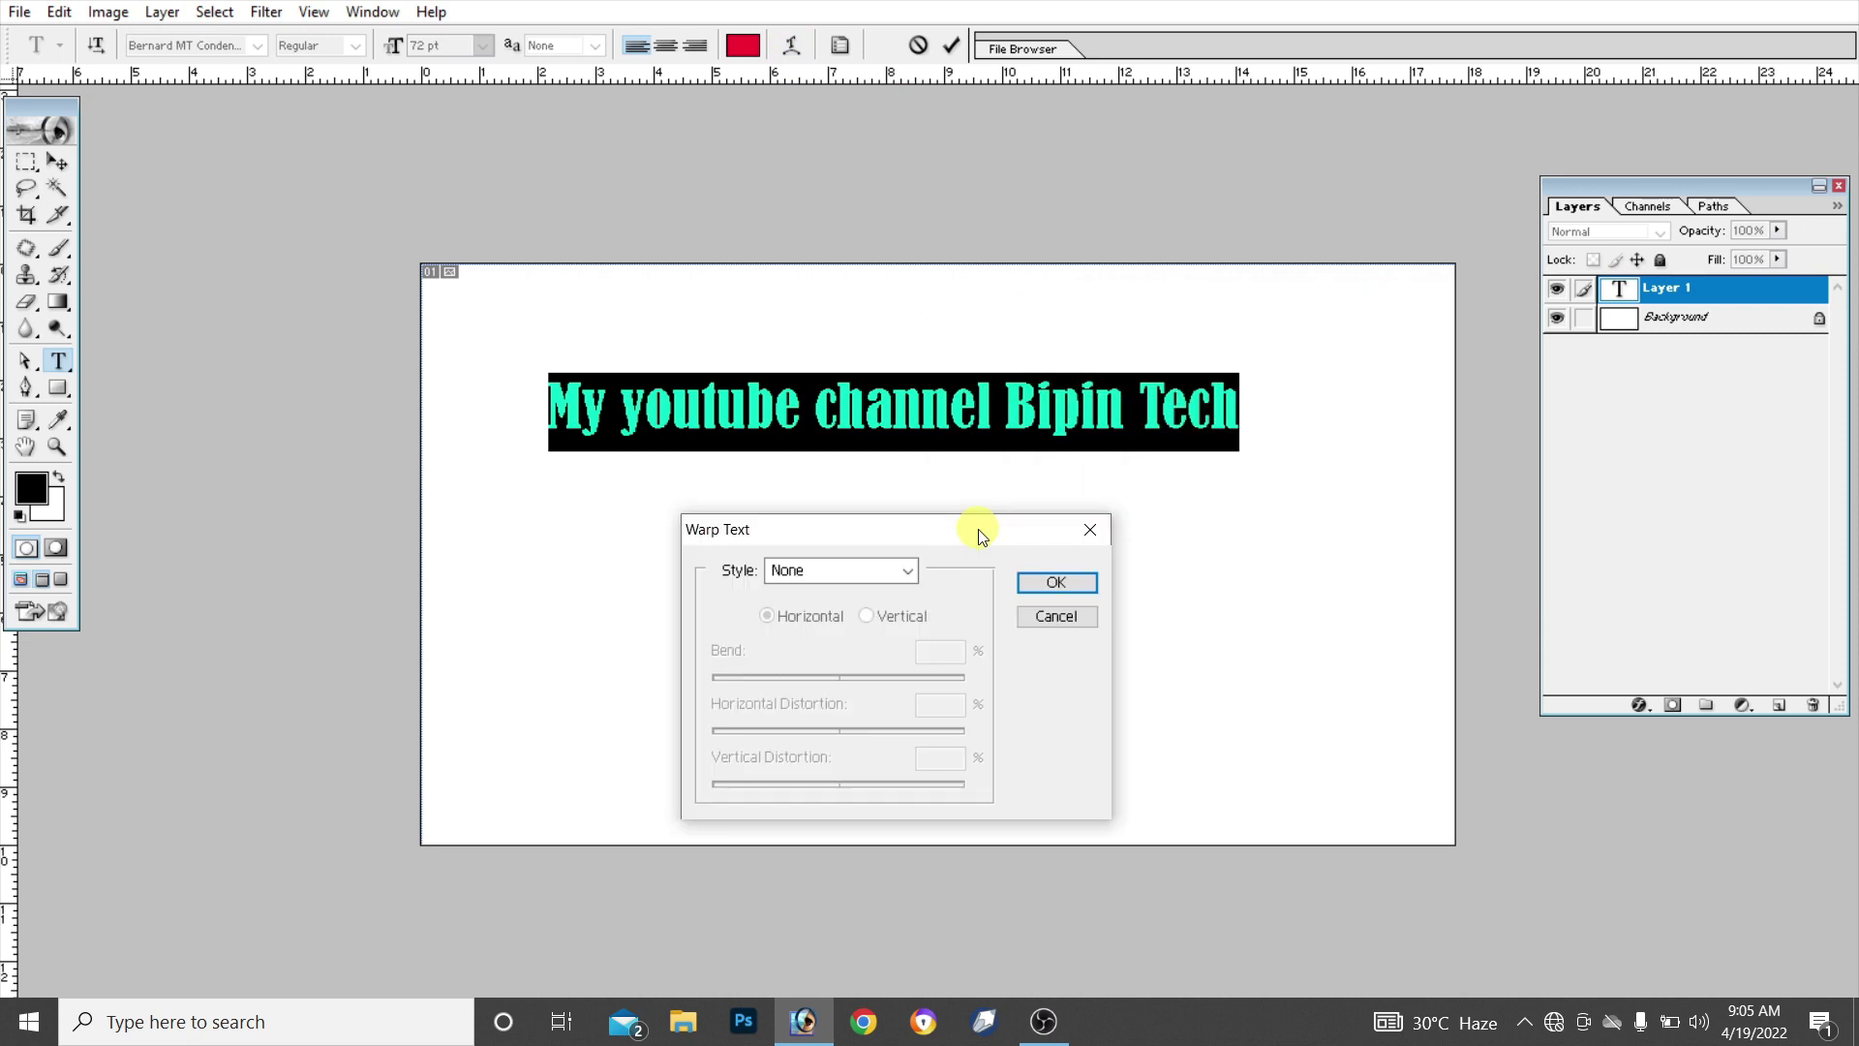
left_click(910, 572)
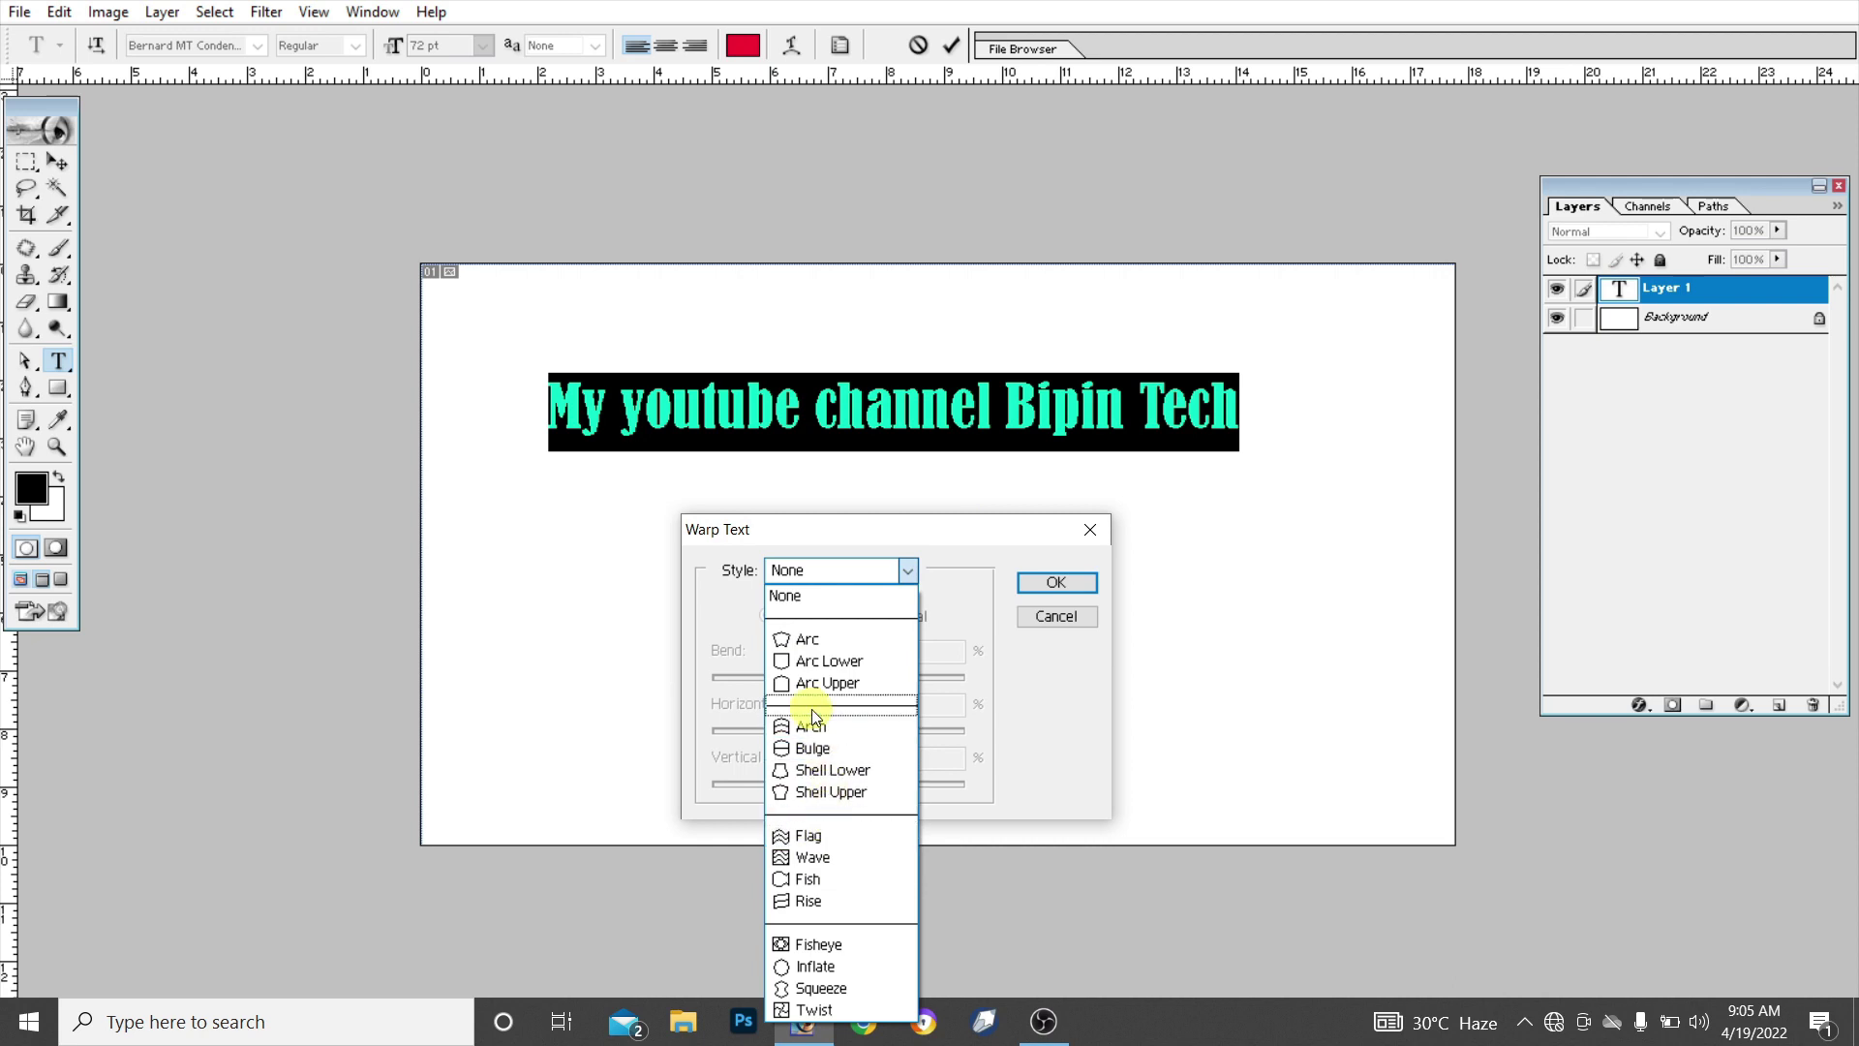
left_click(808, 641)
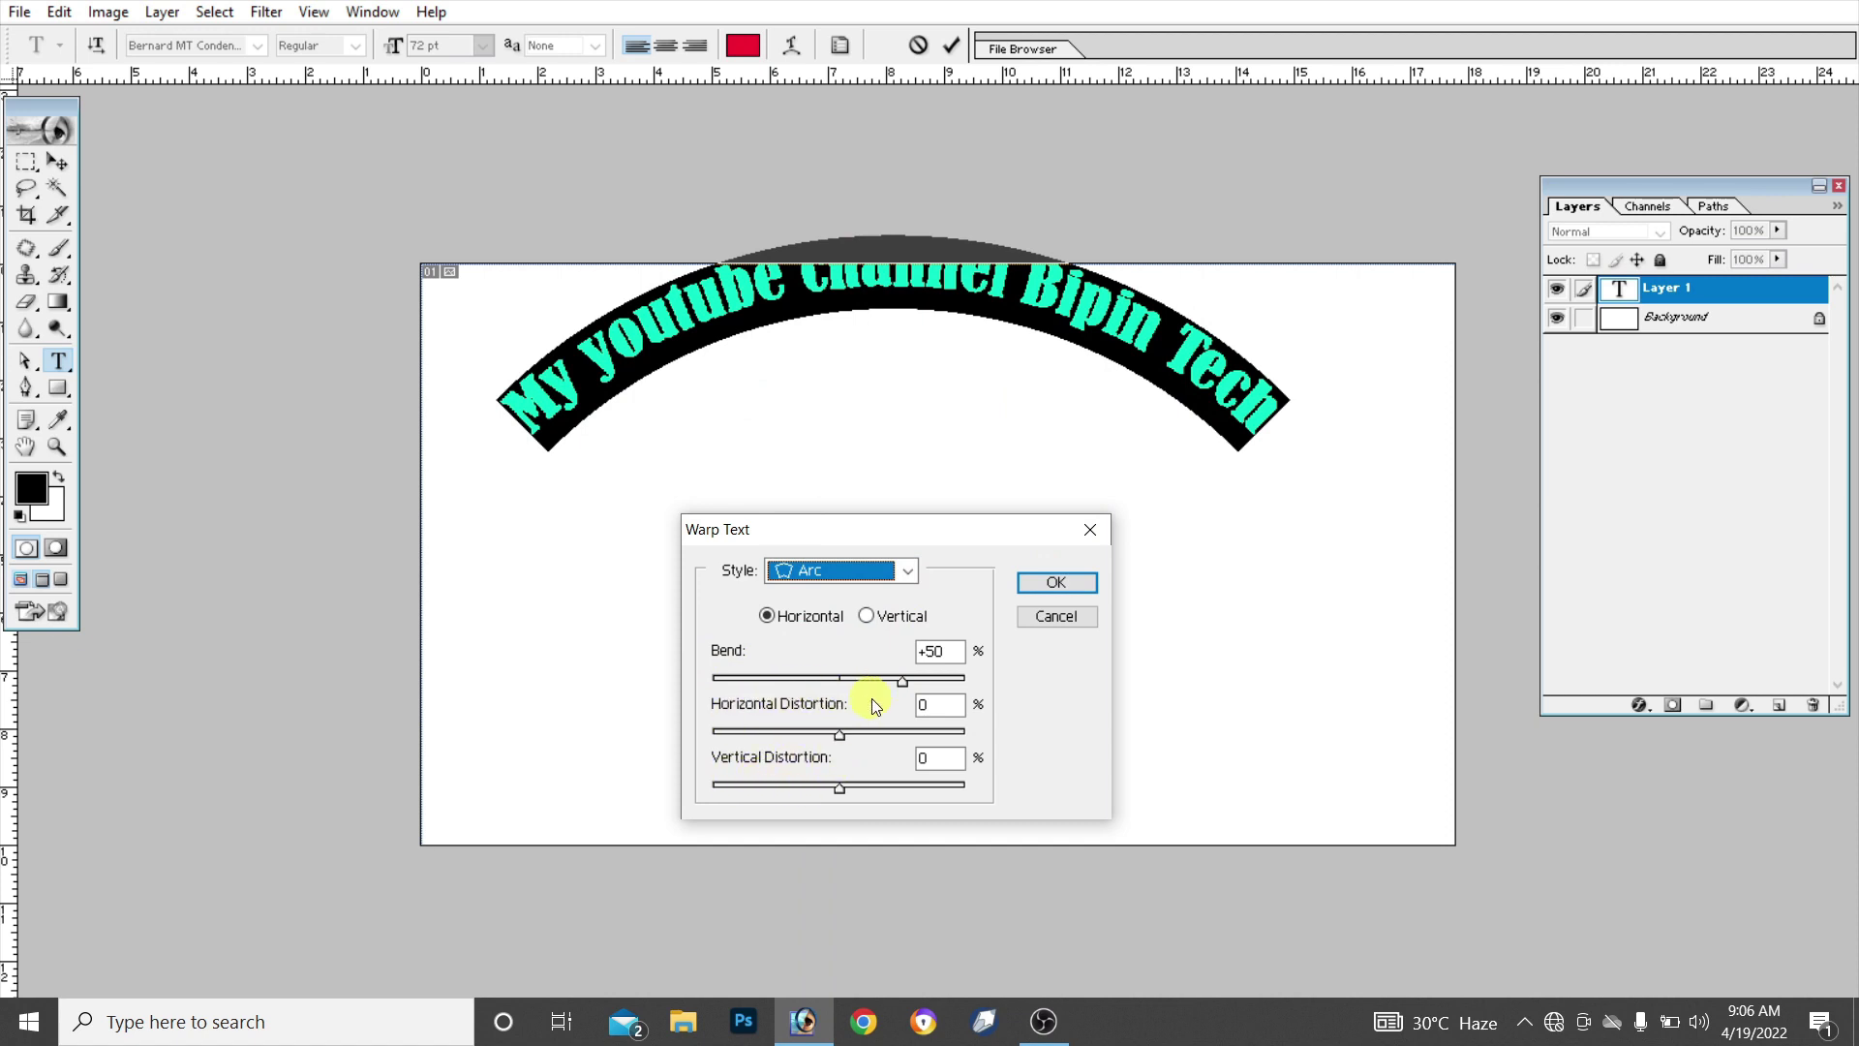
mouse_move(904, 681)
left_mouse_down()
mouse_move(763, 674)
mouse_move(916, 672)
left_mouse_up()
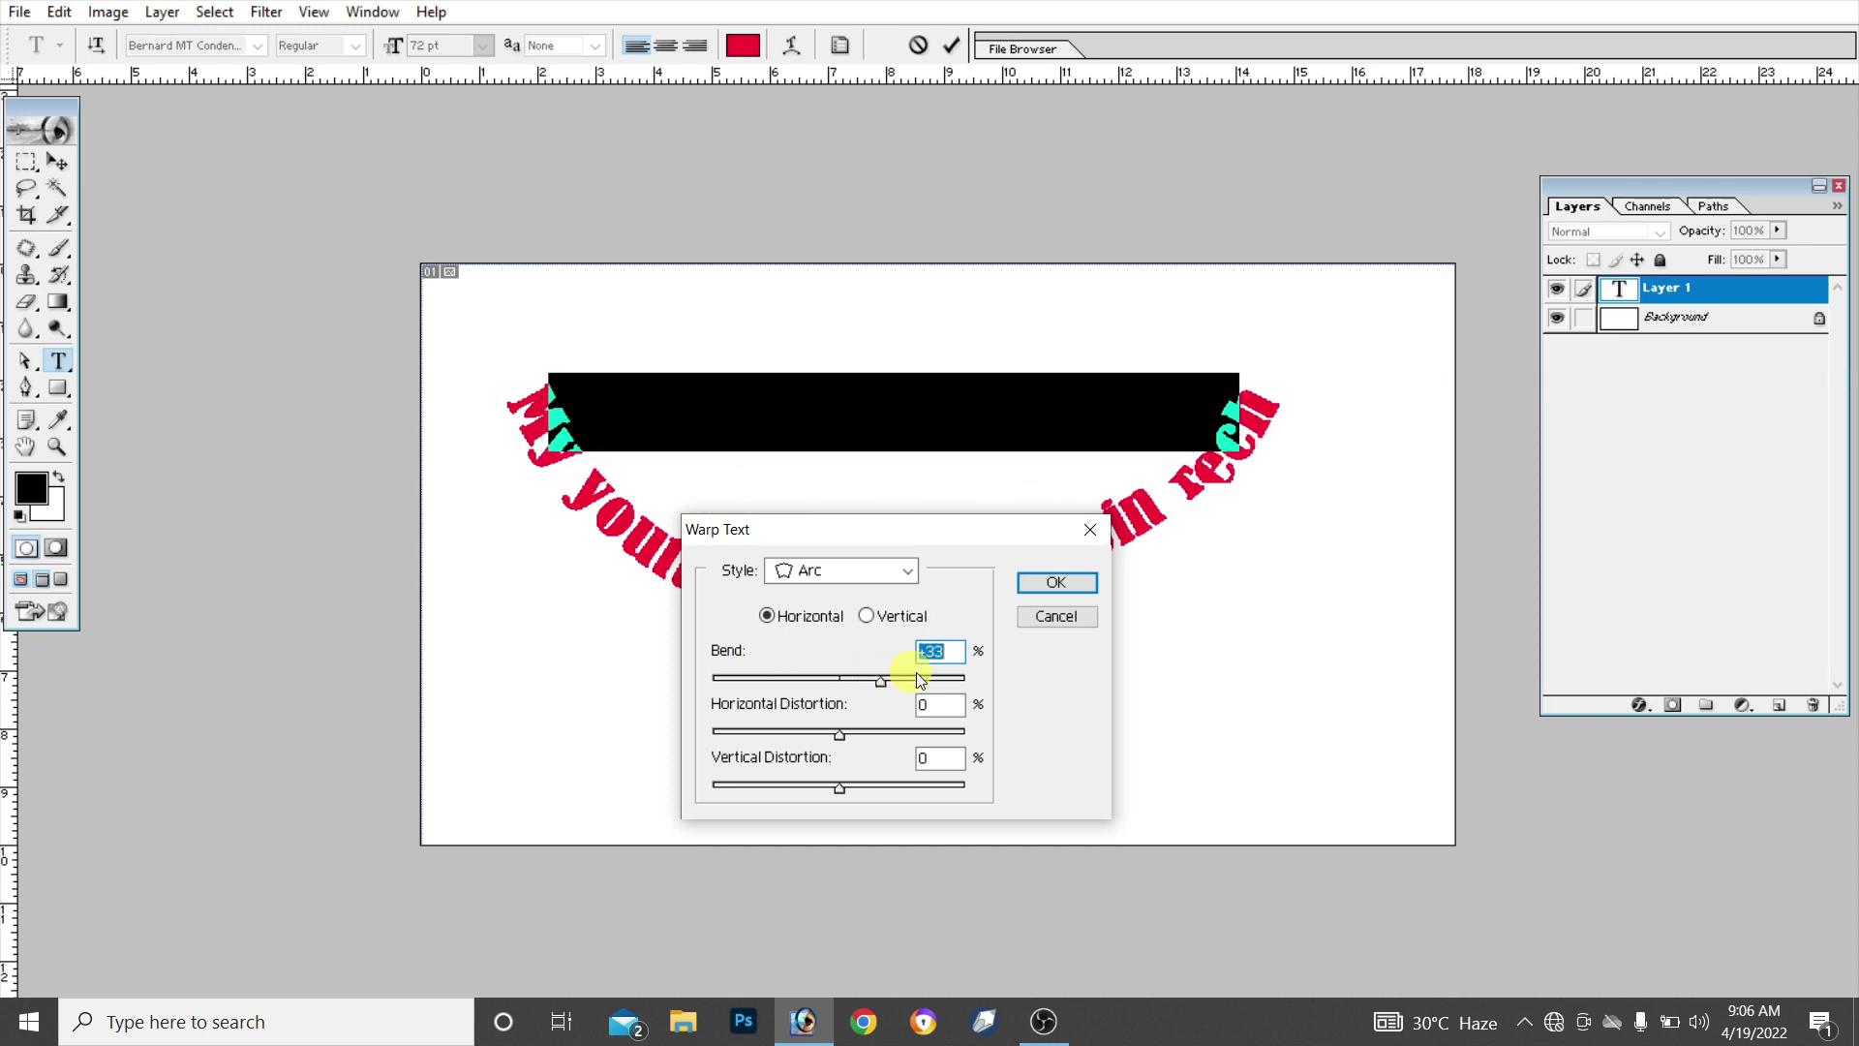
key("Return")
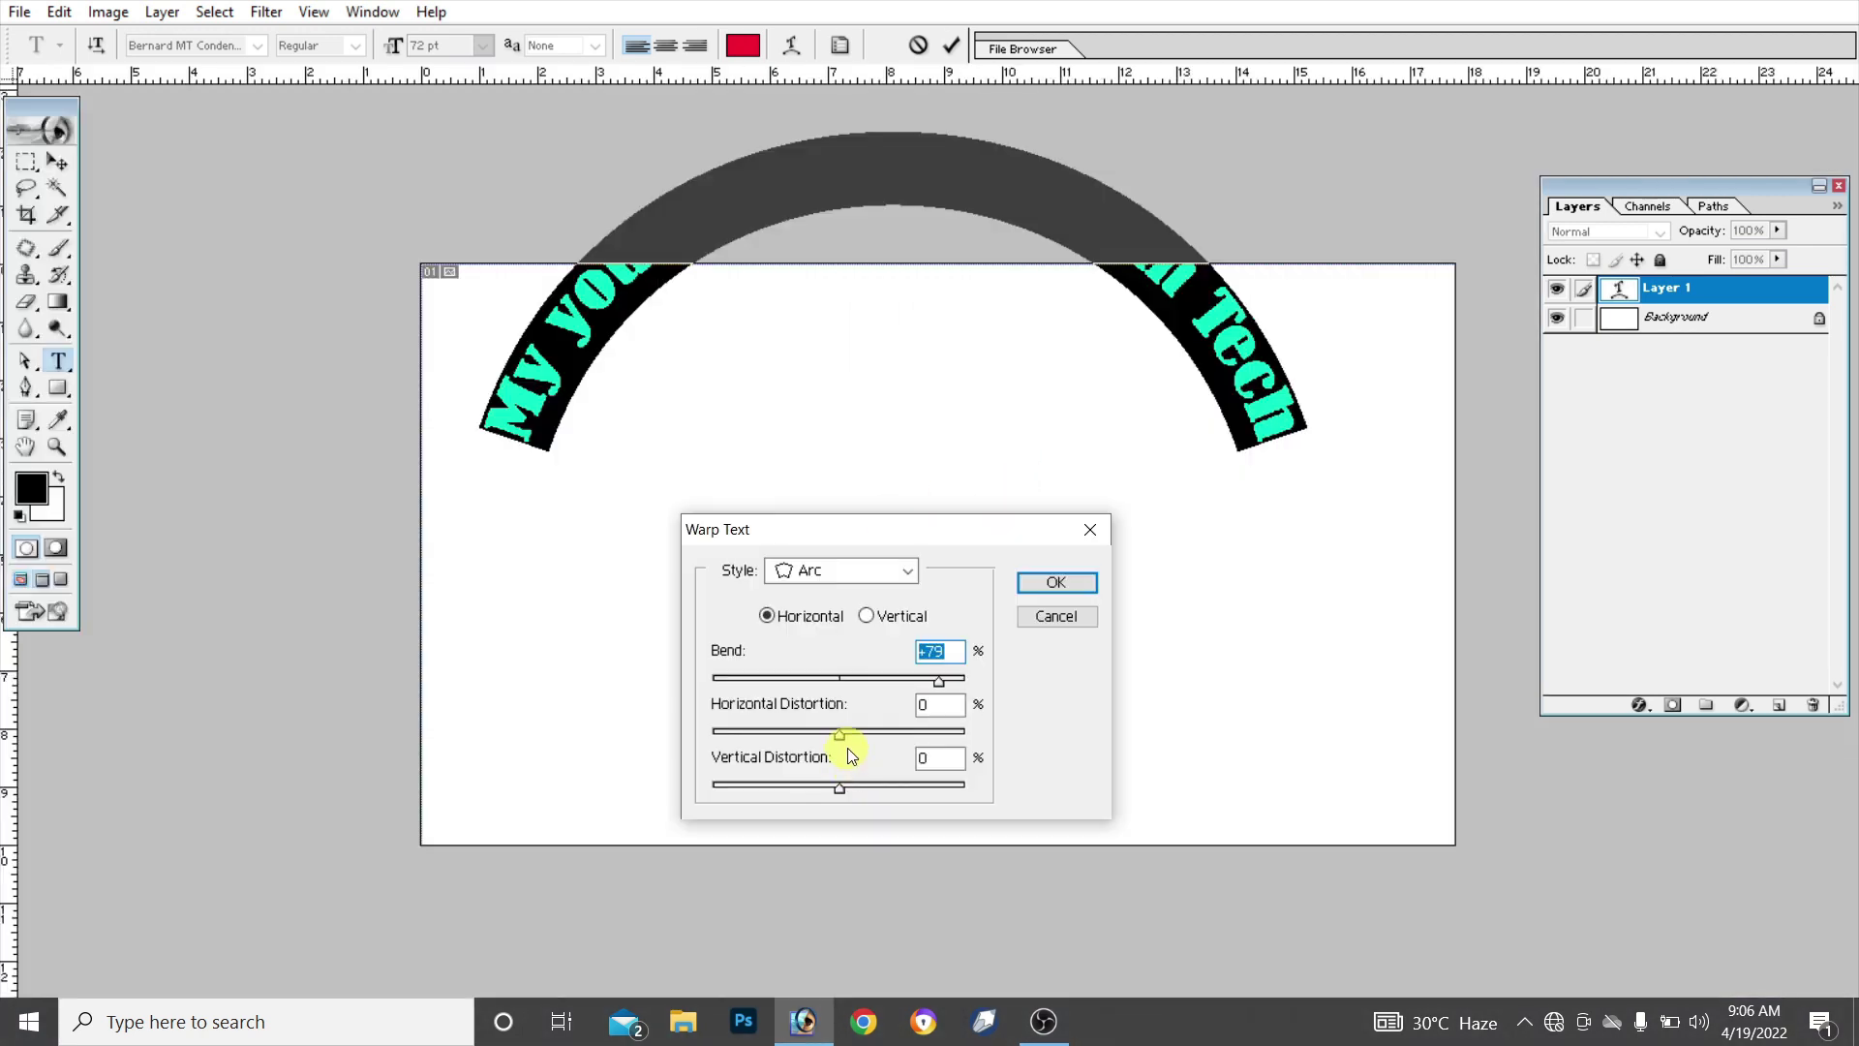
mouse_move(841, 734)
left_mouse_down()
mouse_move(908, 730)
mouse_move(858, 733)
left_mouse_up()
mouse_move(944, 681)
left_mouse_down()
mouse_move(898, 683)
mouse_move(864, 733)
mouse_move(893, 733)
mouse_move(842, 732)
left_mouse_up()
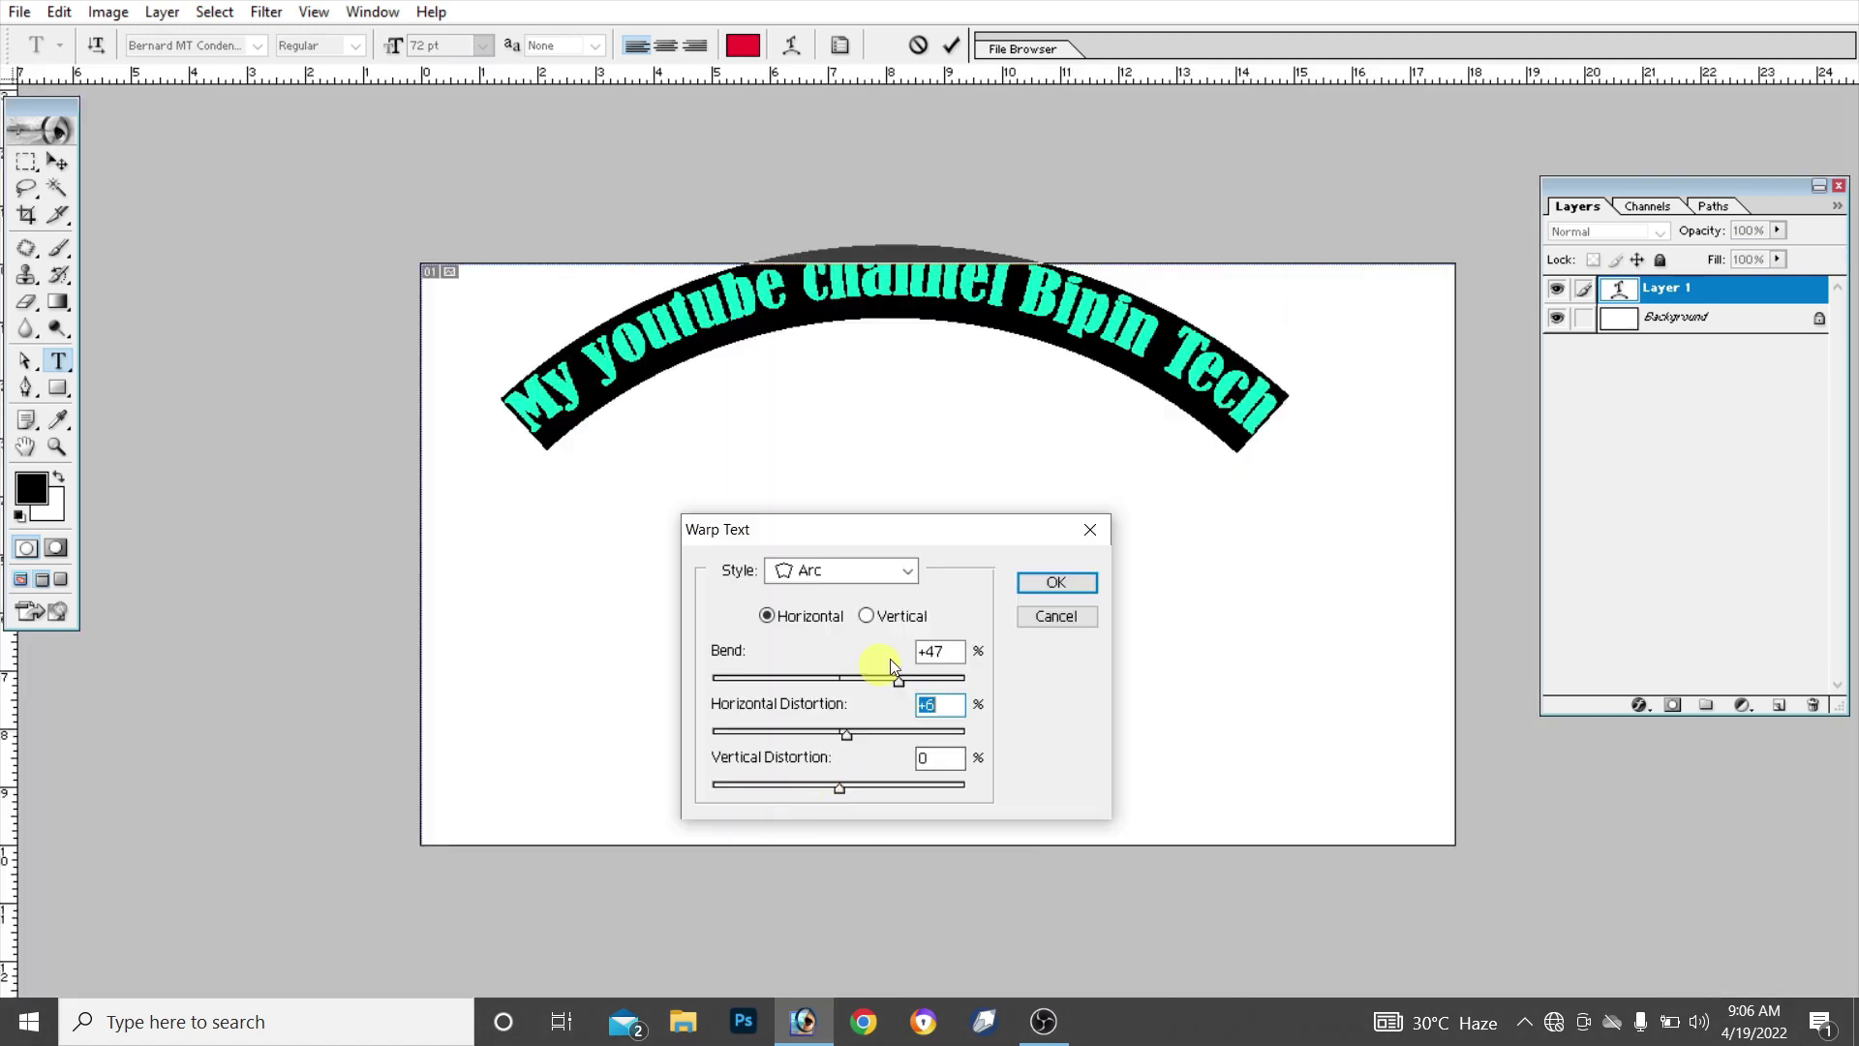
left_click(916, 575)
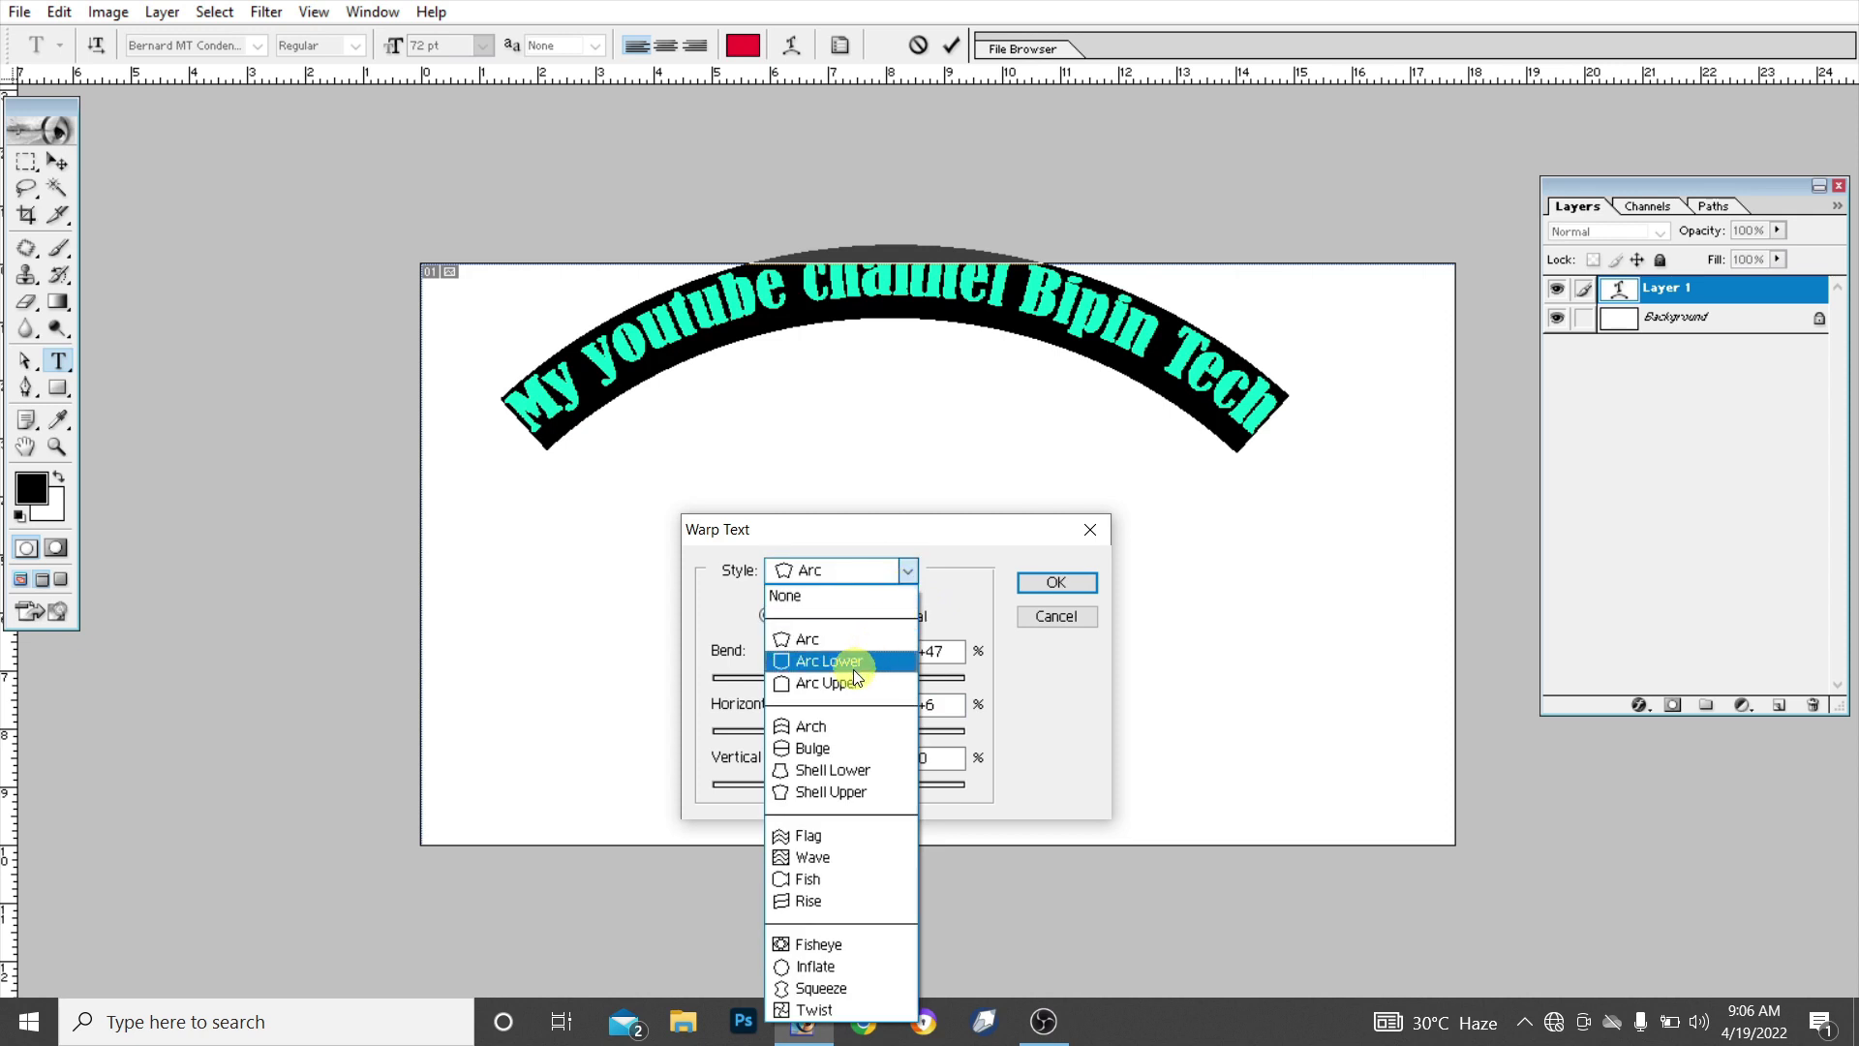
left_click(827, 662)
left_click(896, 571)
left_click(823, 683)
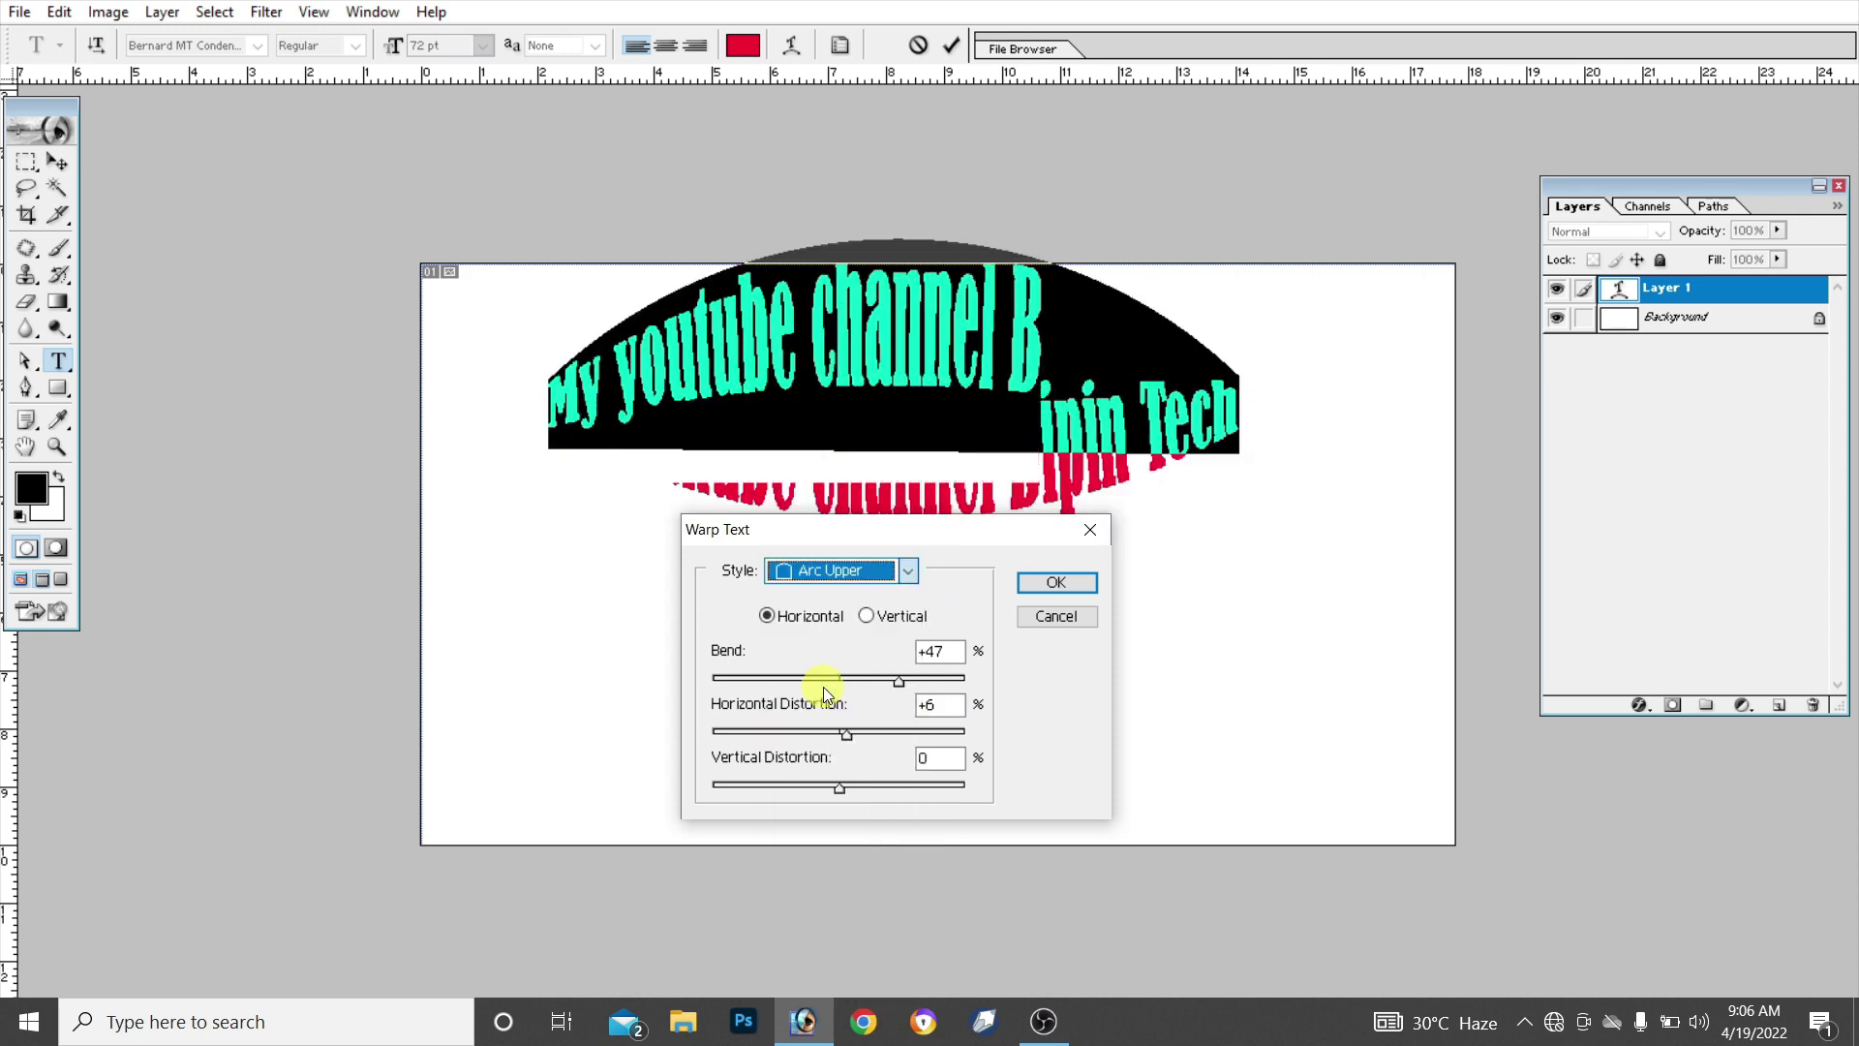
left_click_drag(899, 680, 865, 681)
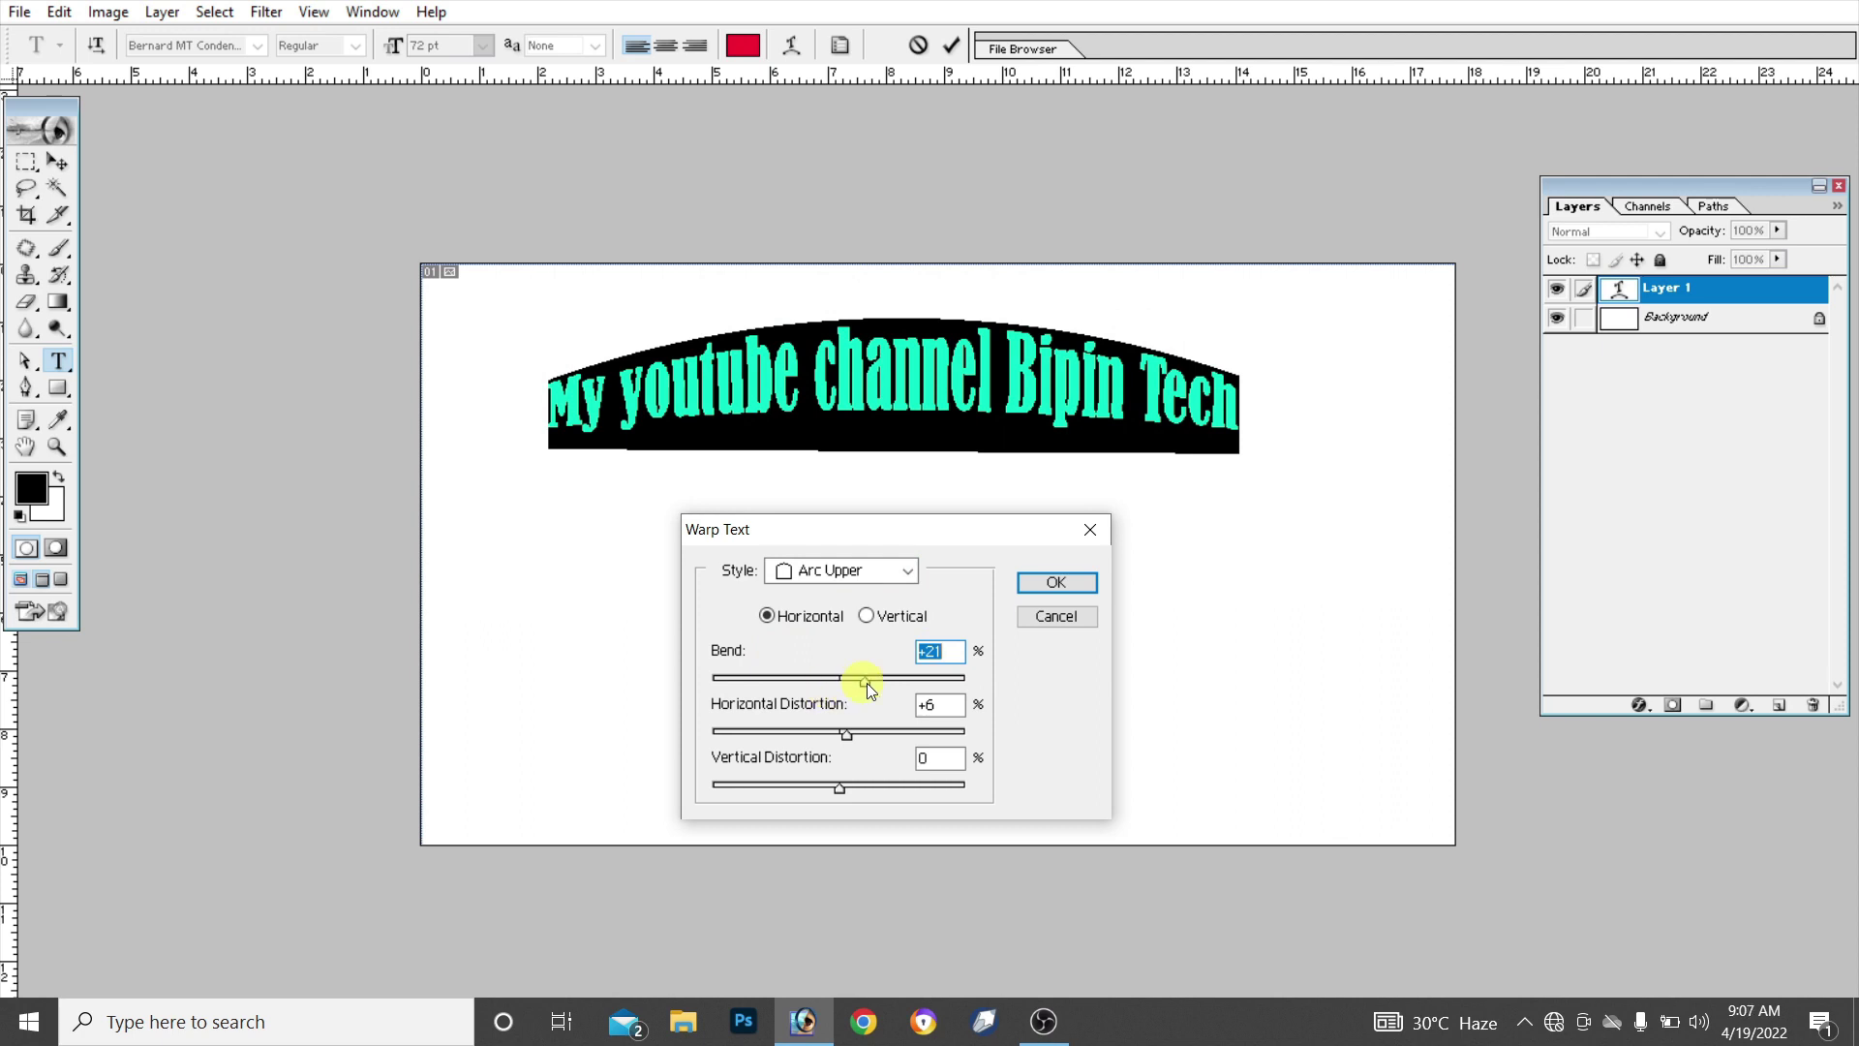
left_click(1090, 531)
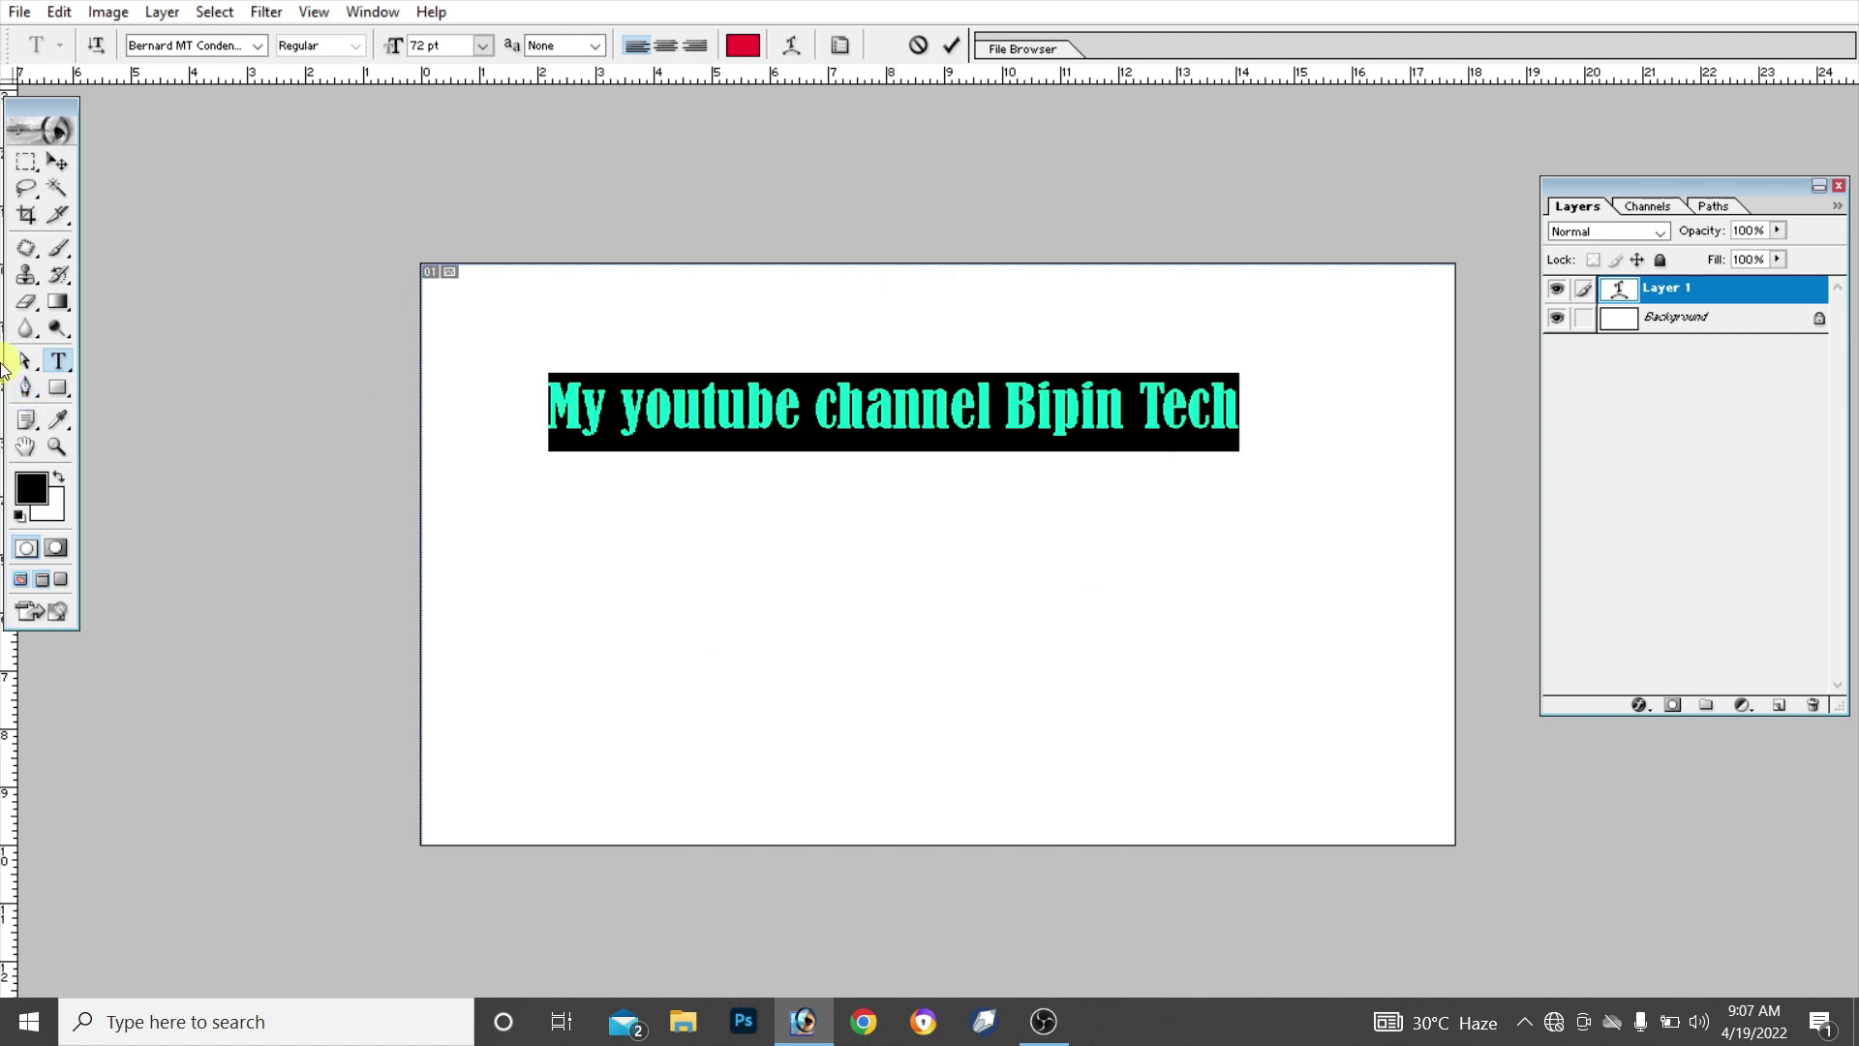
Commit the text, reposition the red heading near the top, and open the Window menu
left_click(56, 184)
left_click(60, 162)
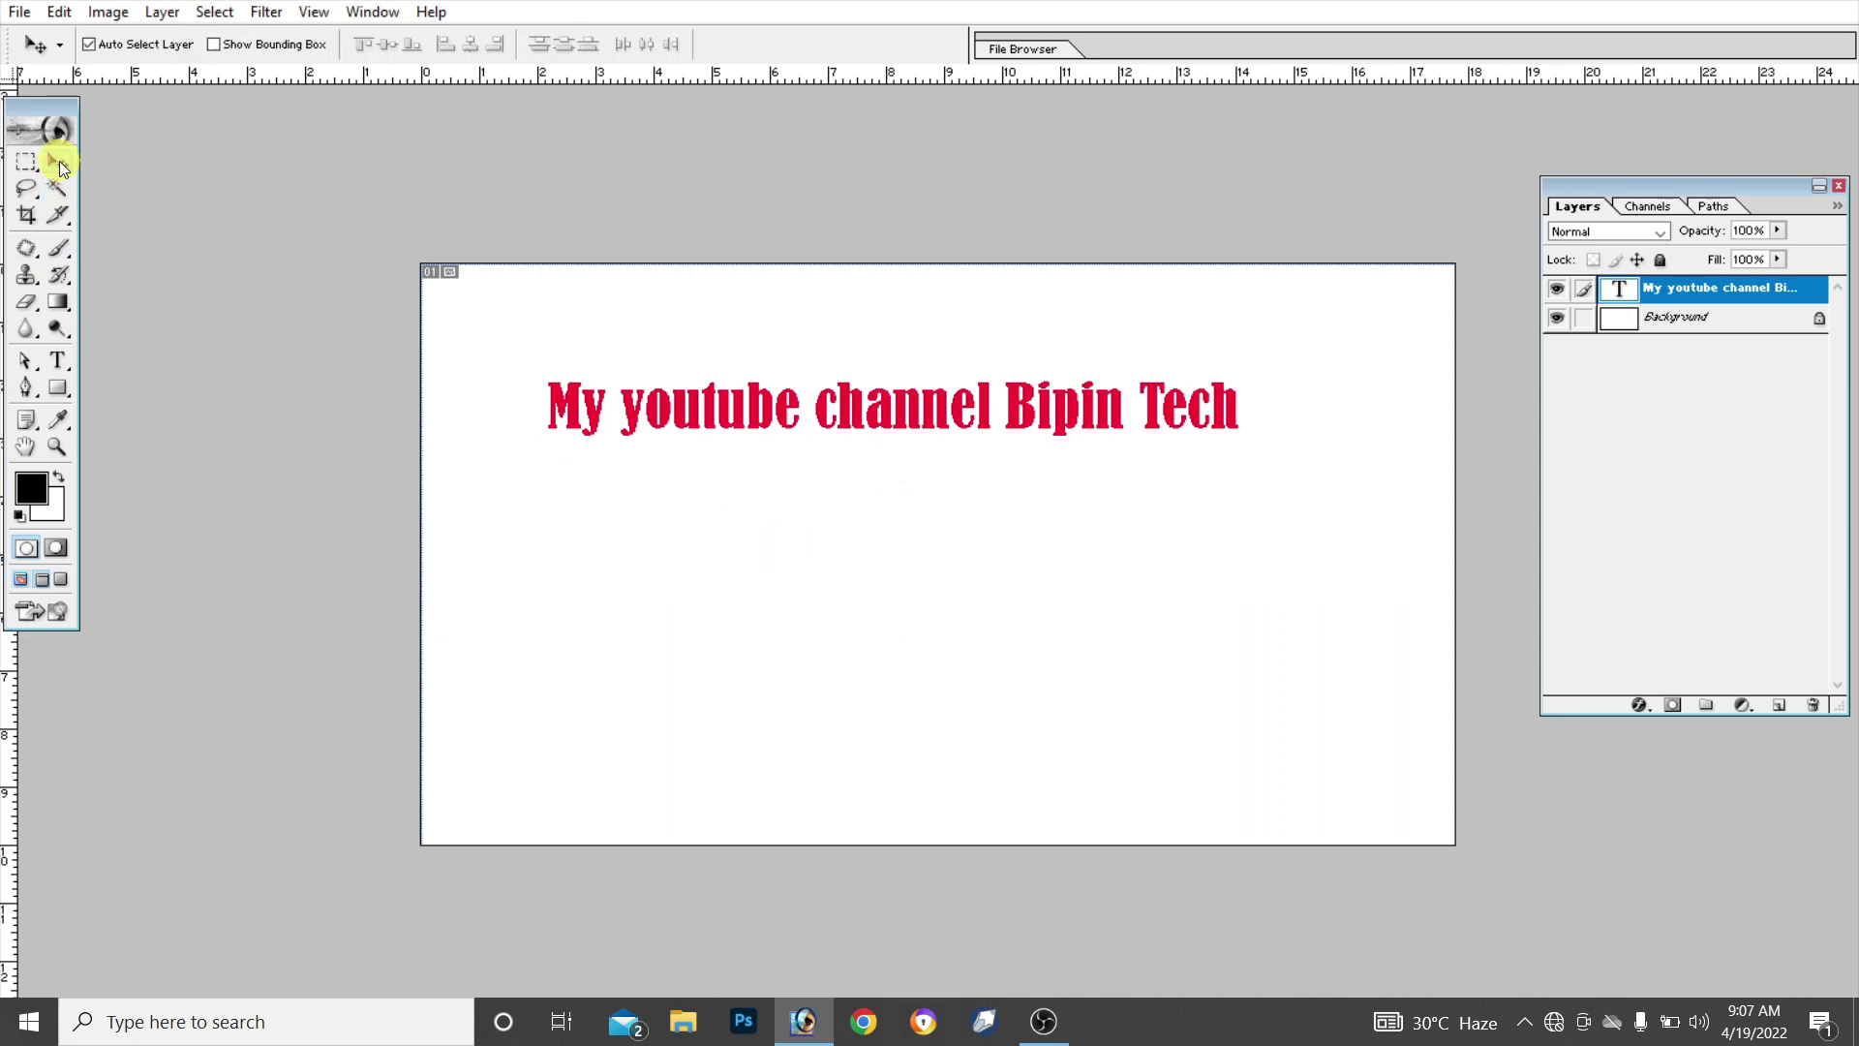
left_click_drag(860, 408, 905, 666)
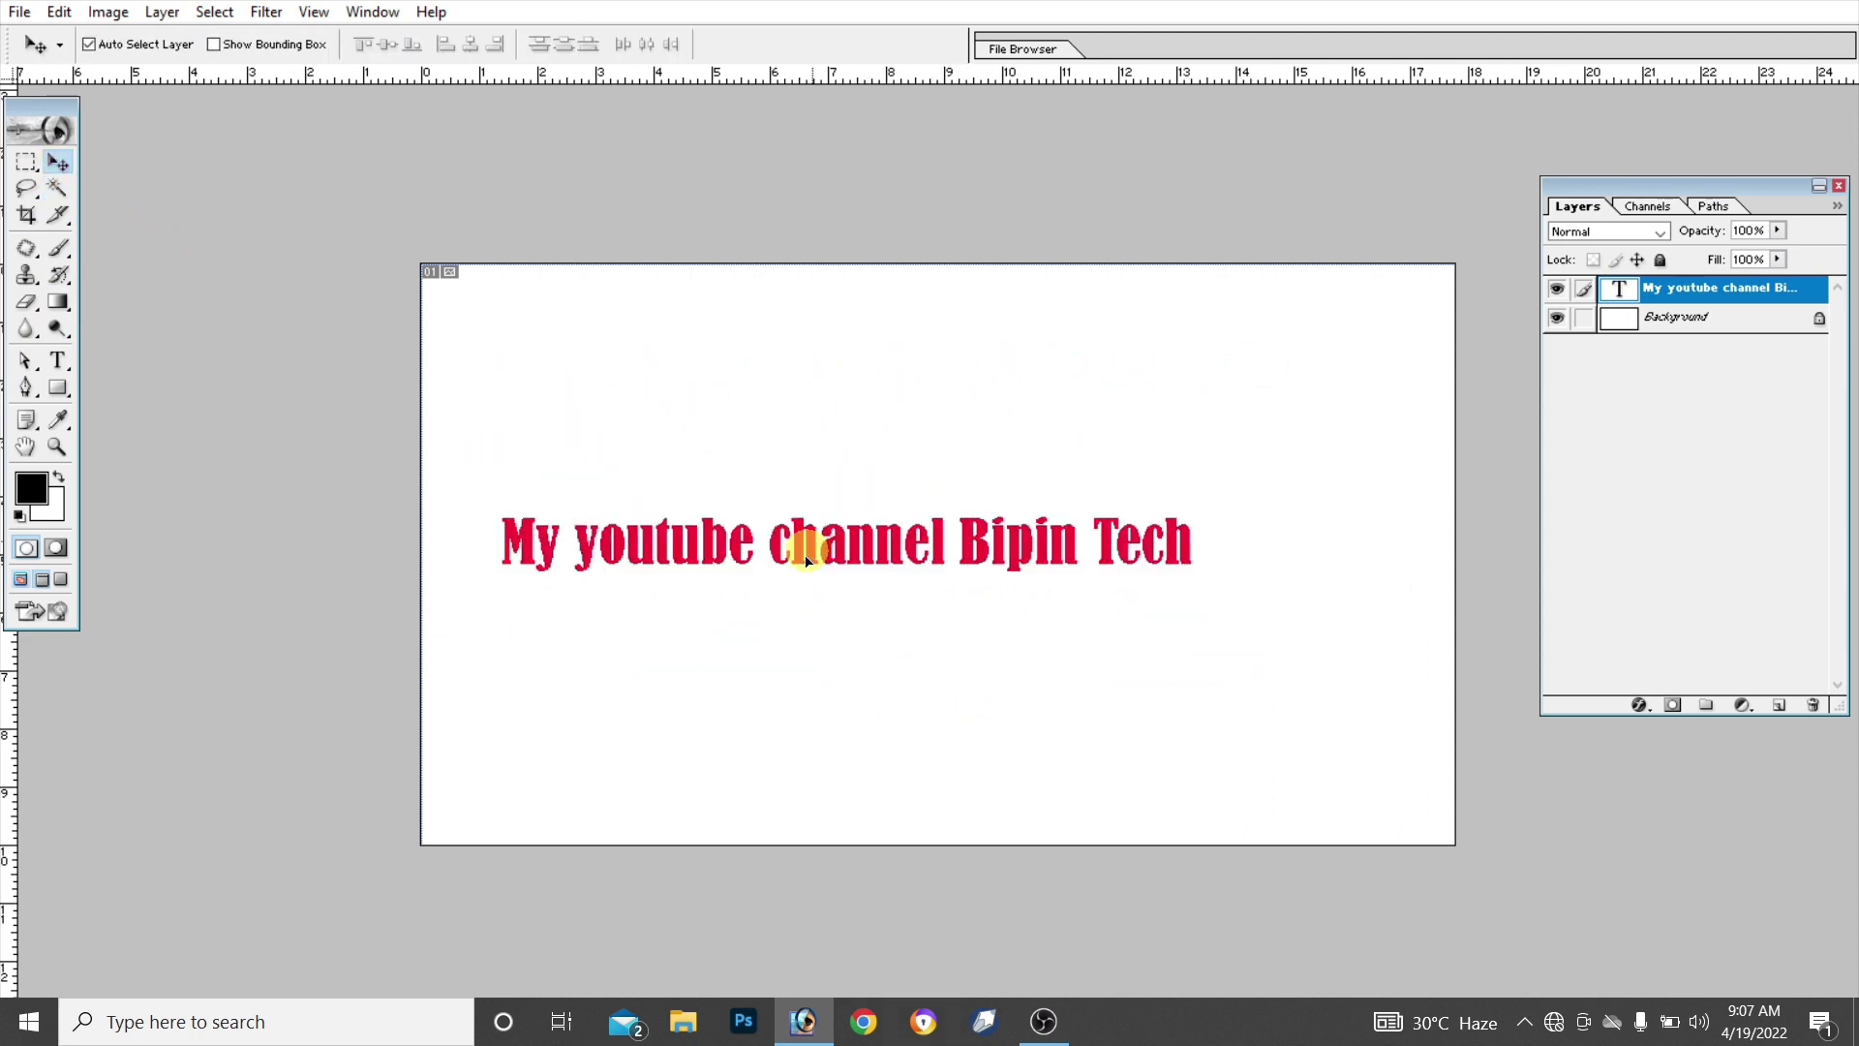
left_click_drag(903, 667, 901, 453)
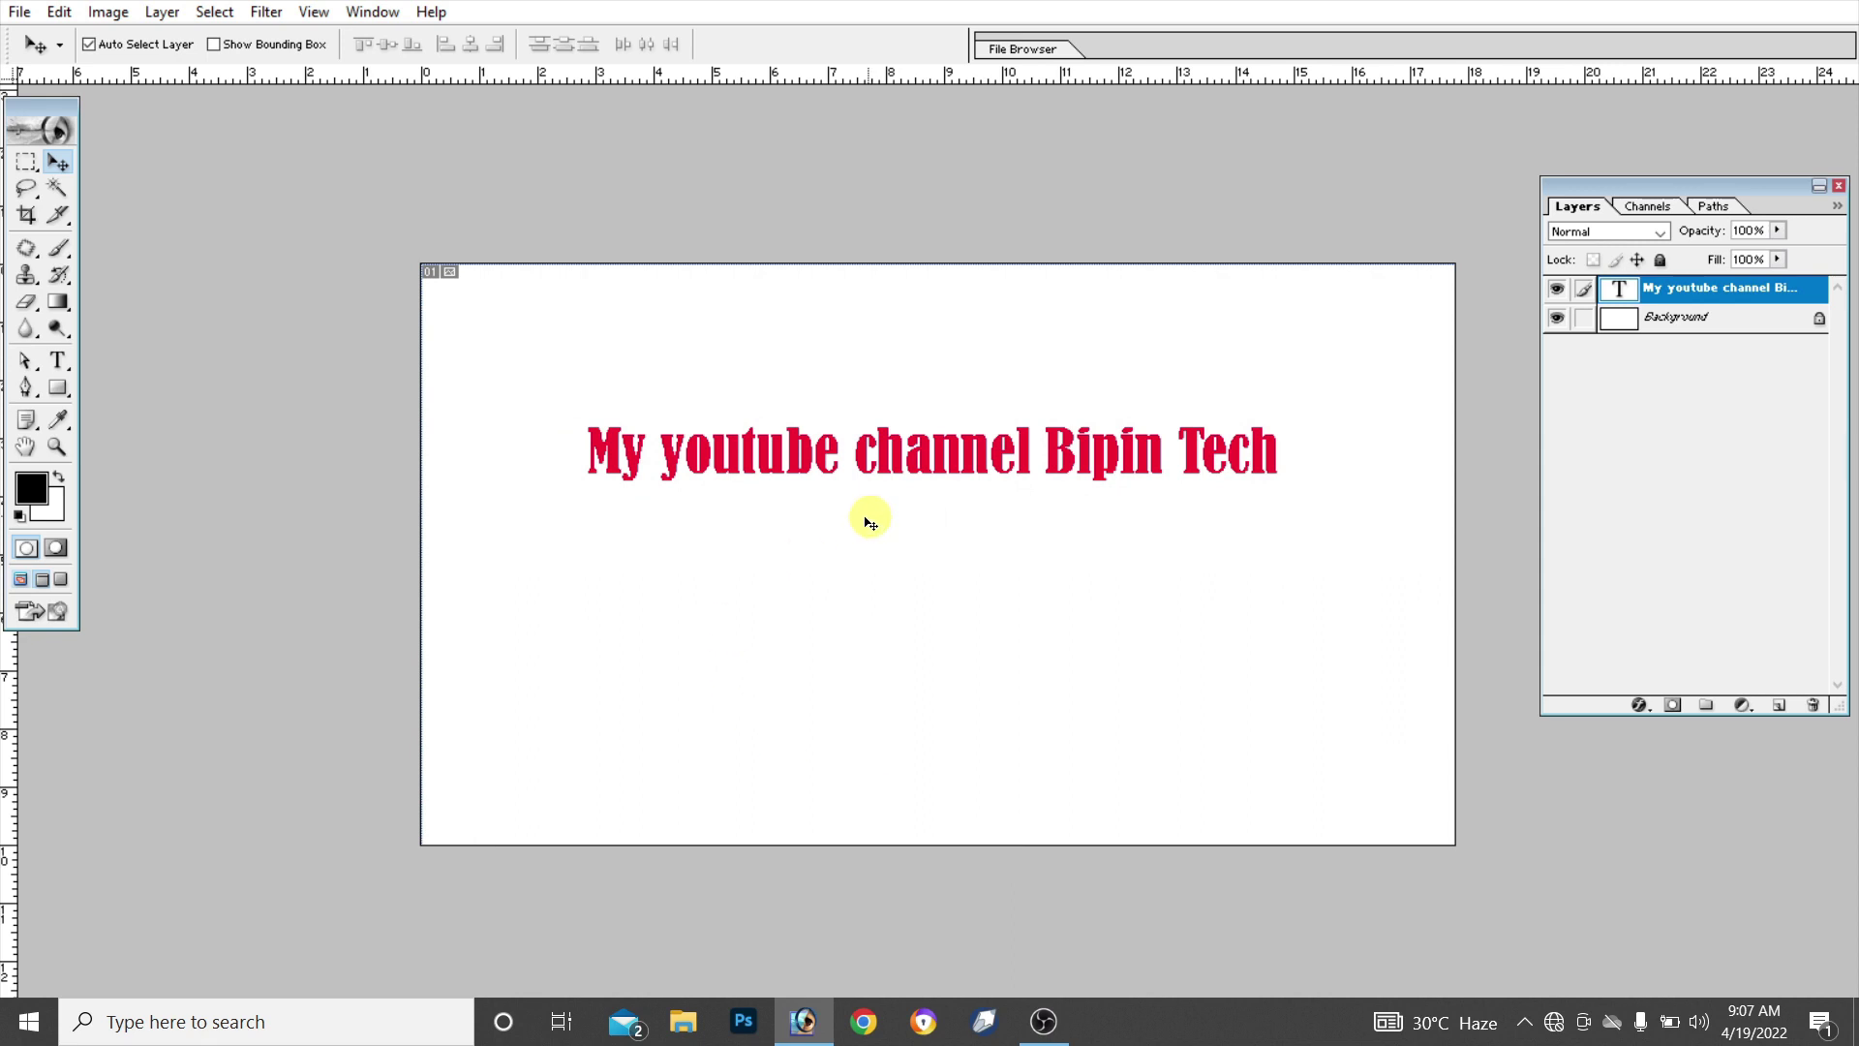
left_click(56, 365)
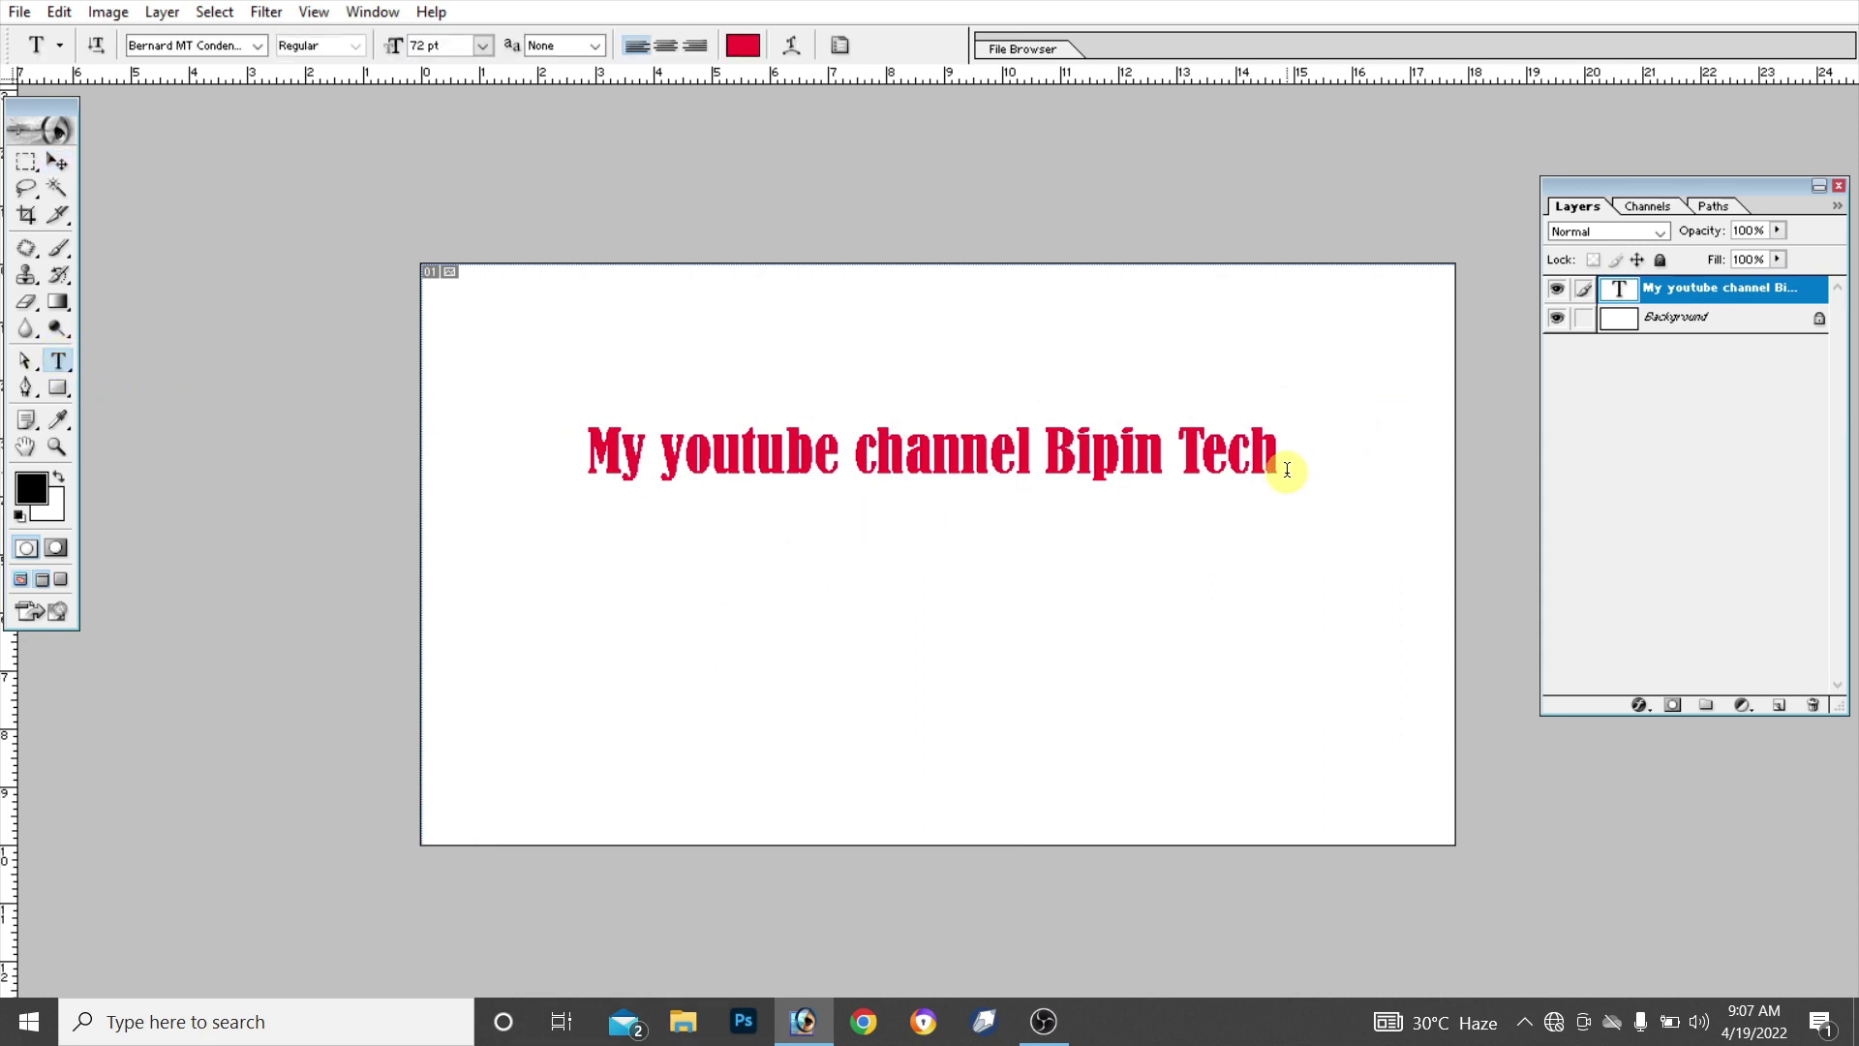
left_click(55, 162)
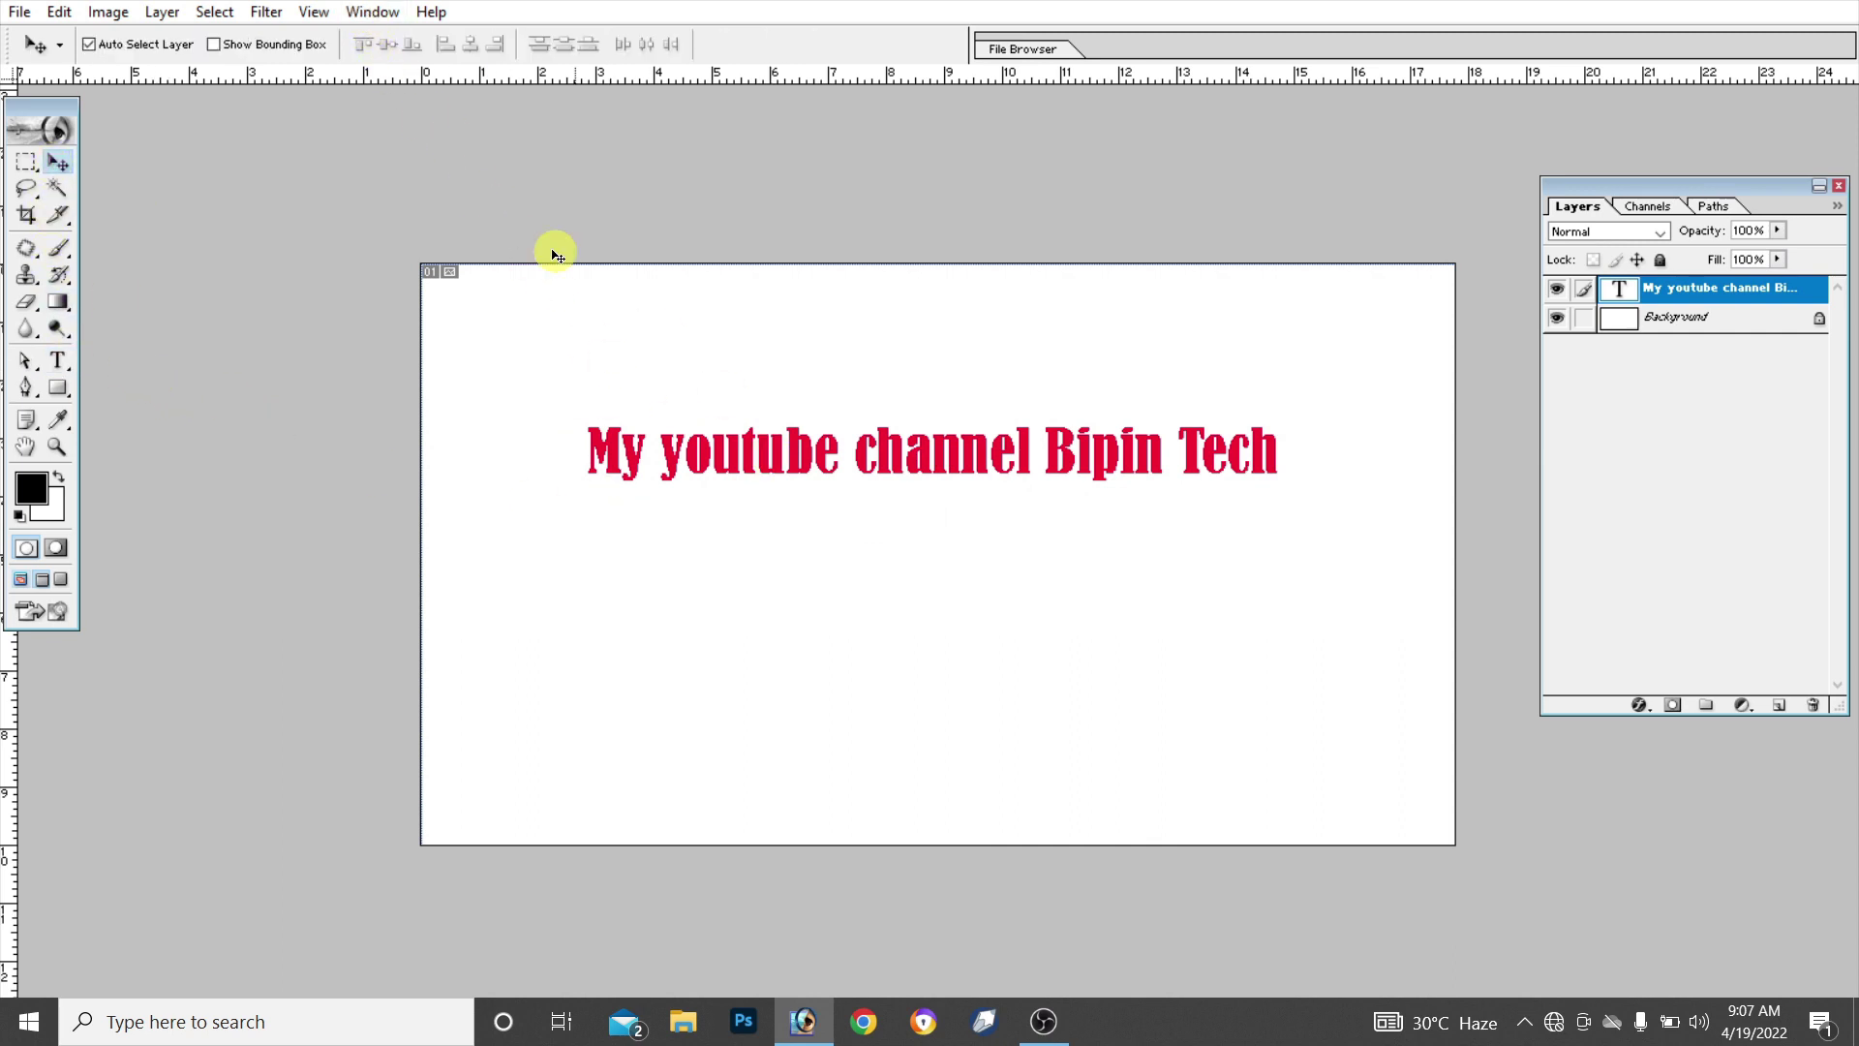
left_click(368, 13)
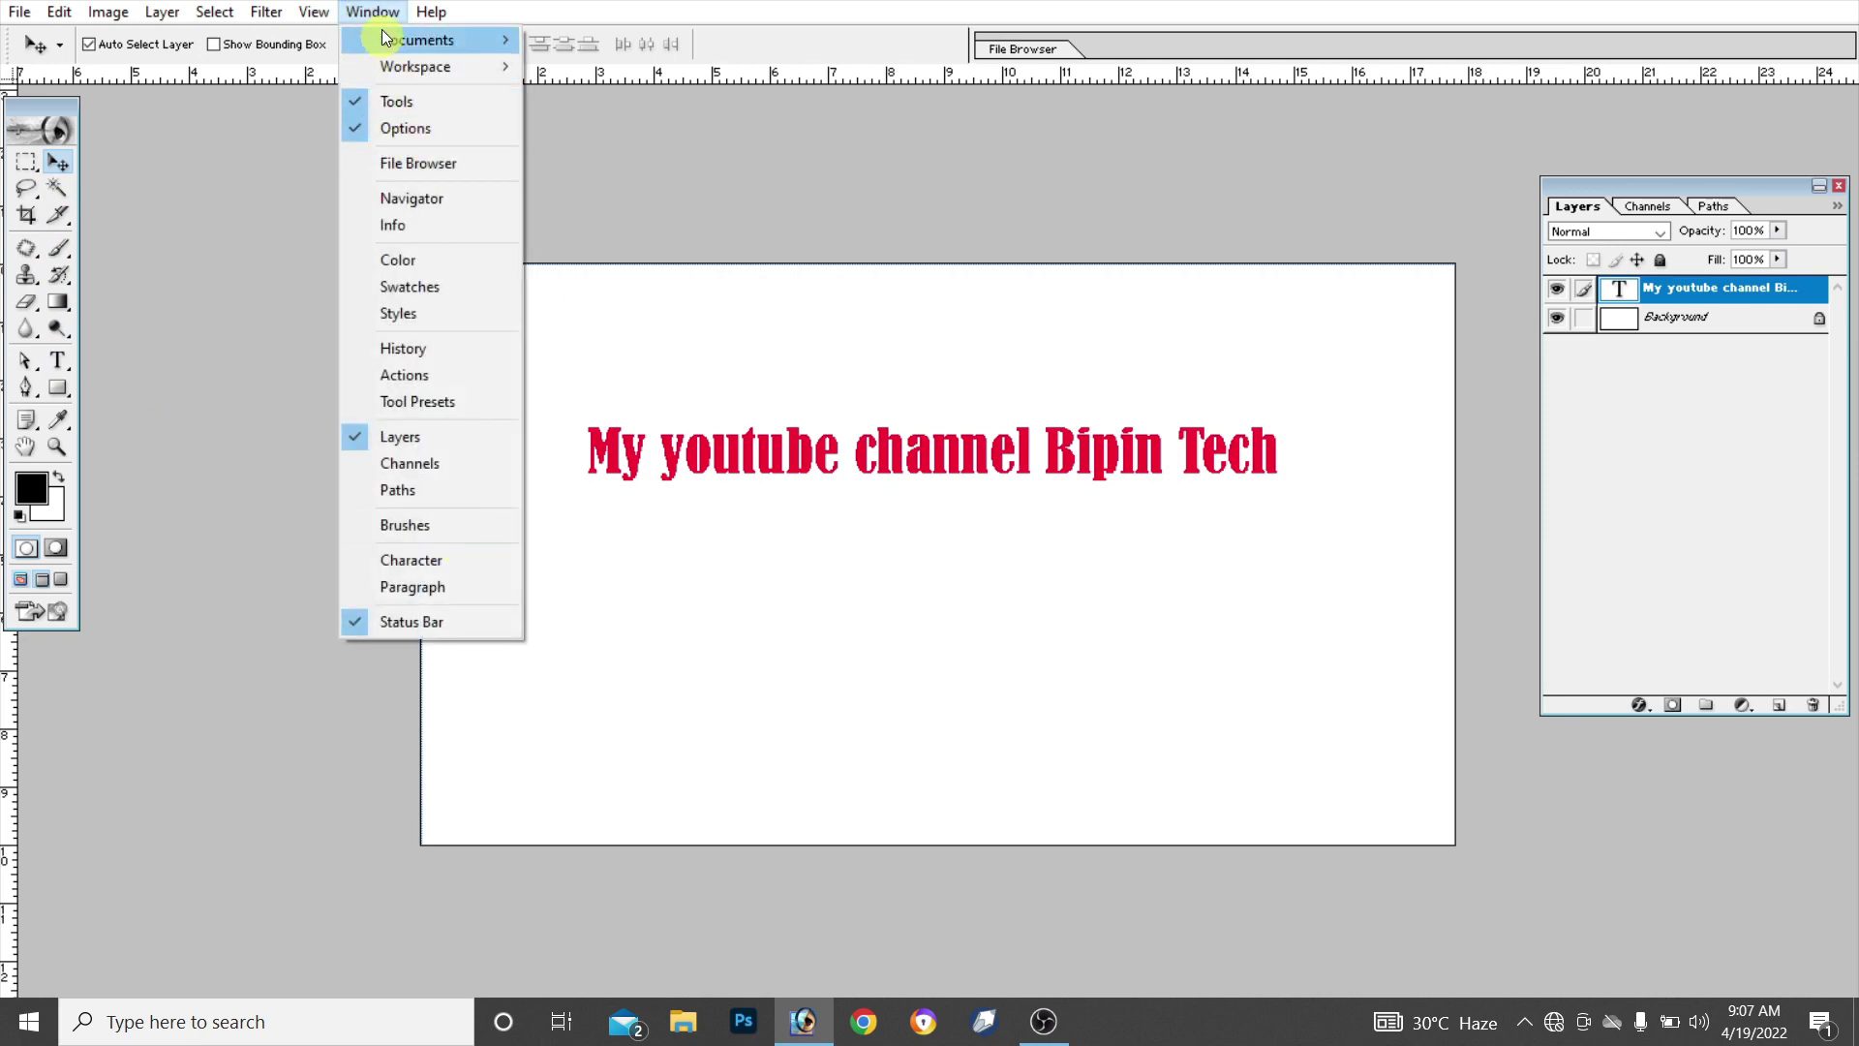
Show the Character panel and drag it over the lower canvas area
left_click(422, 561)
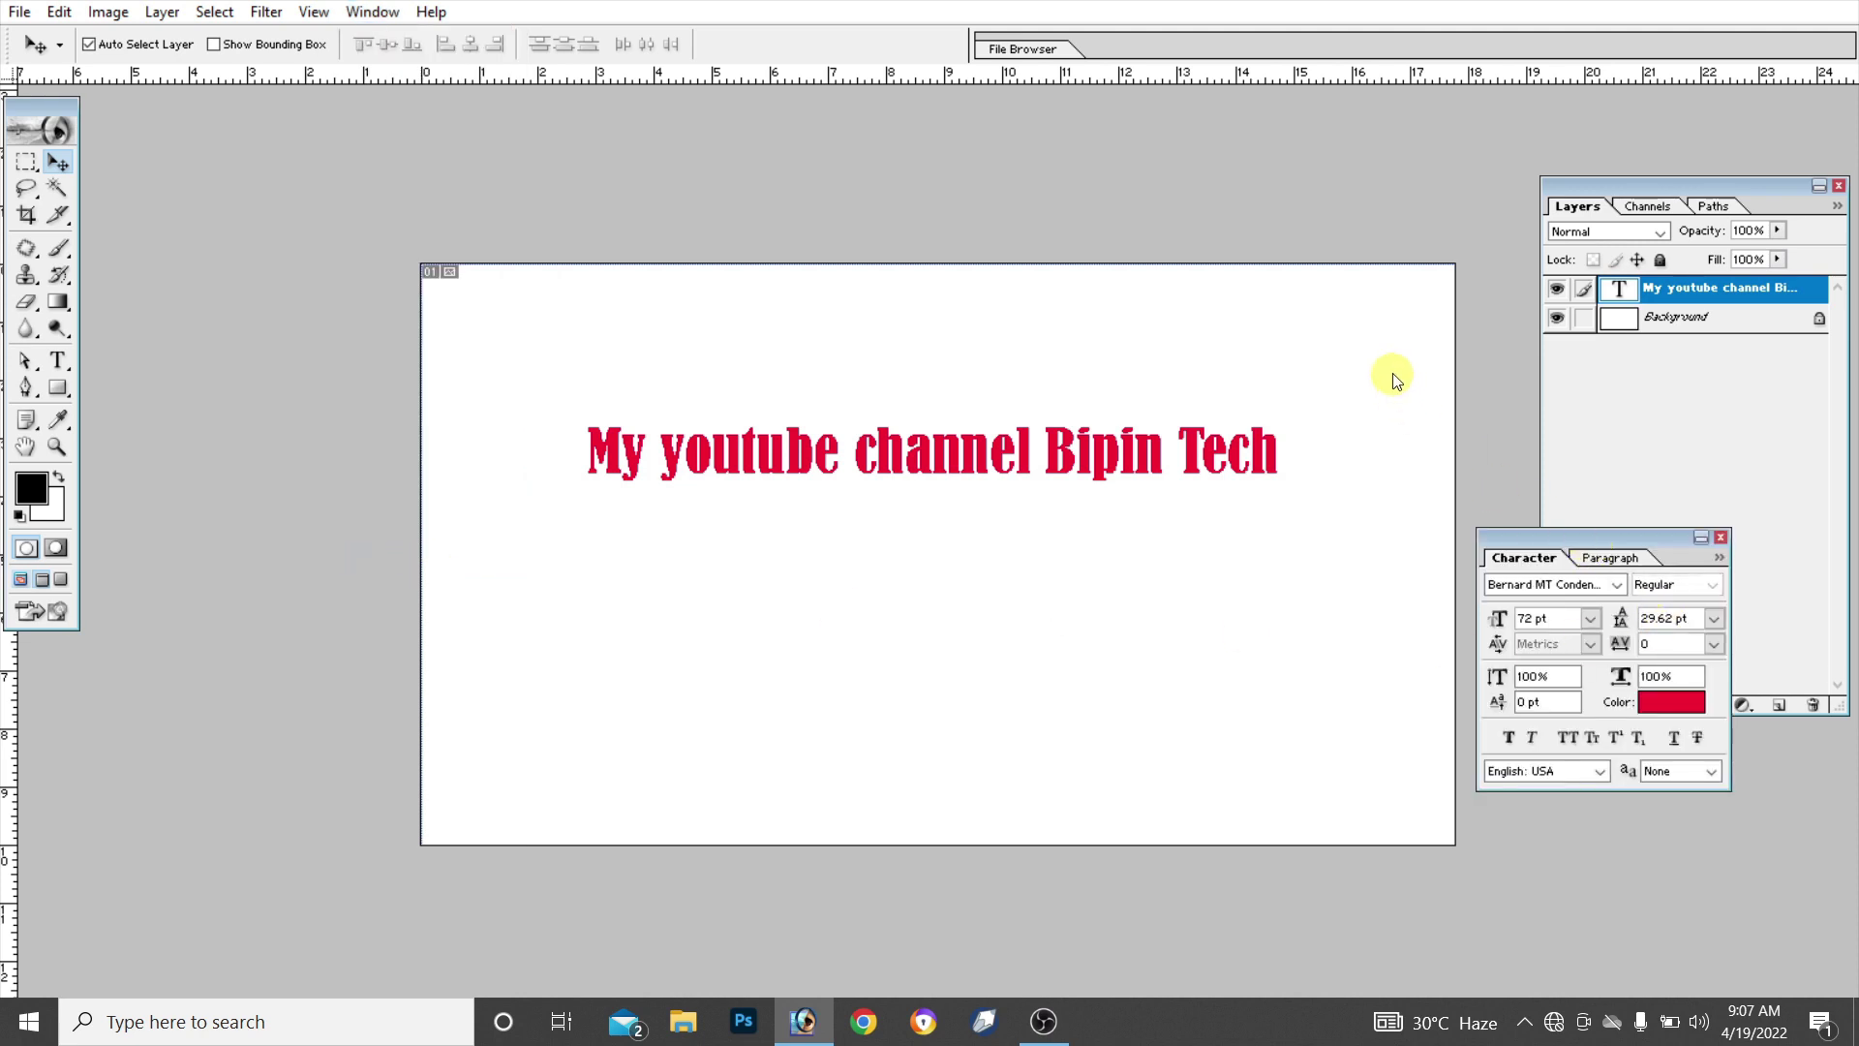
left_click_drag(1592, 544, 1461, 241)
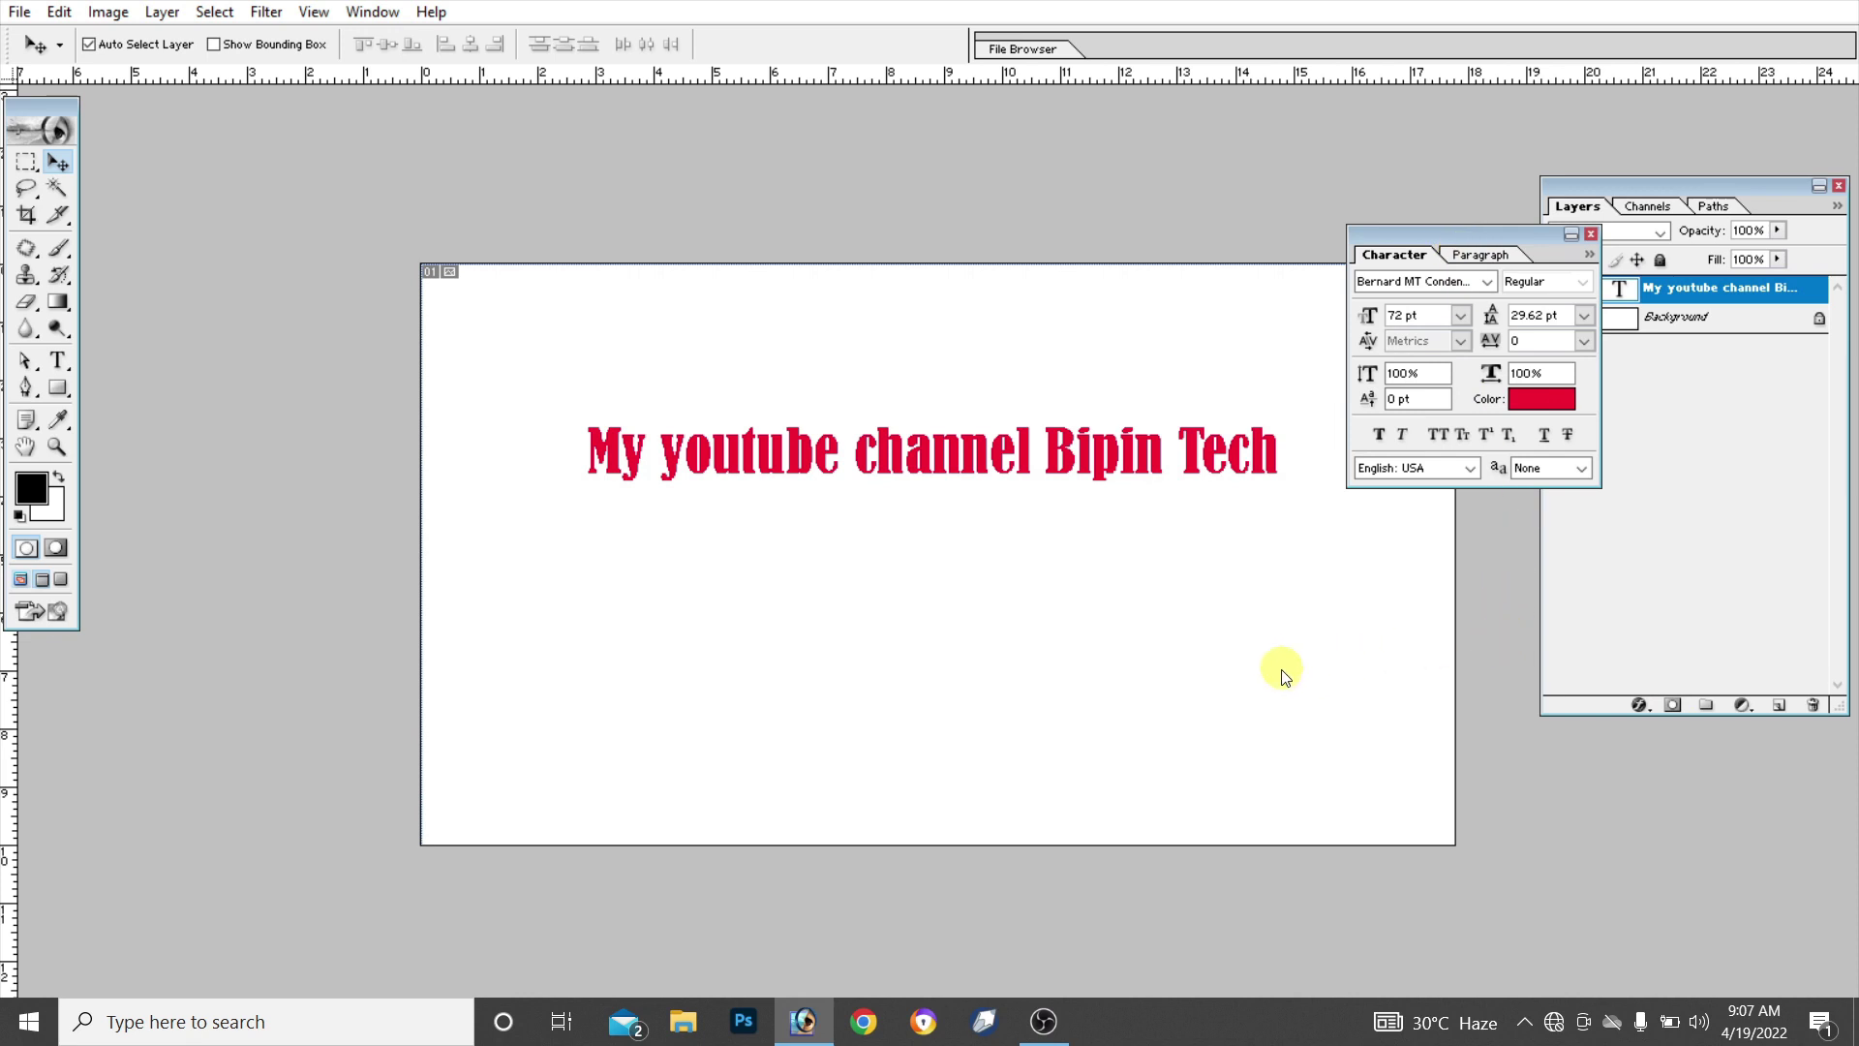
mouse_move(1457, 233)
left_mouse_down()
mouse_move(1229, 685)
mouse_move(1095, 556)
left_mouse_up()
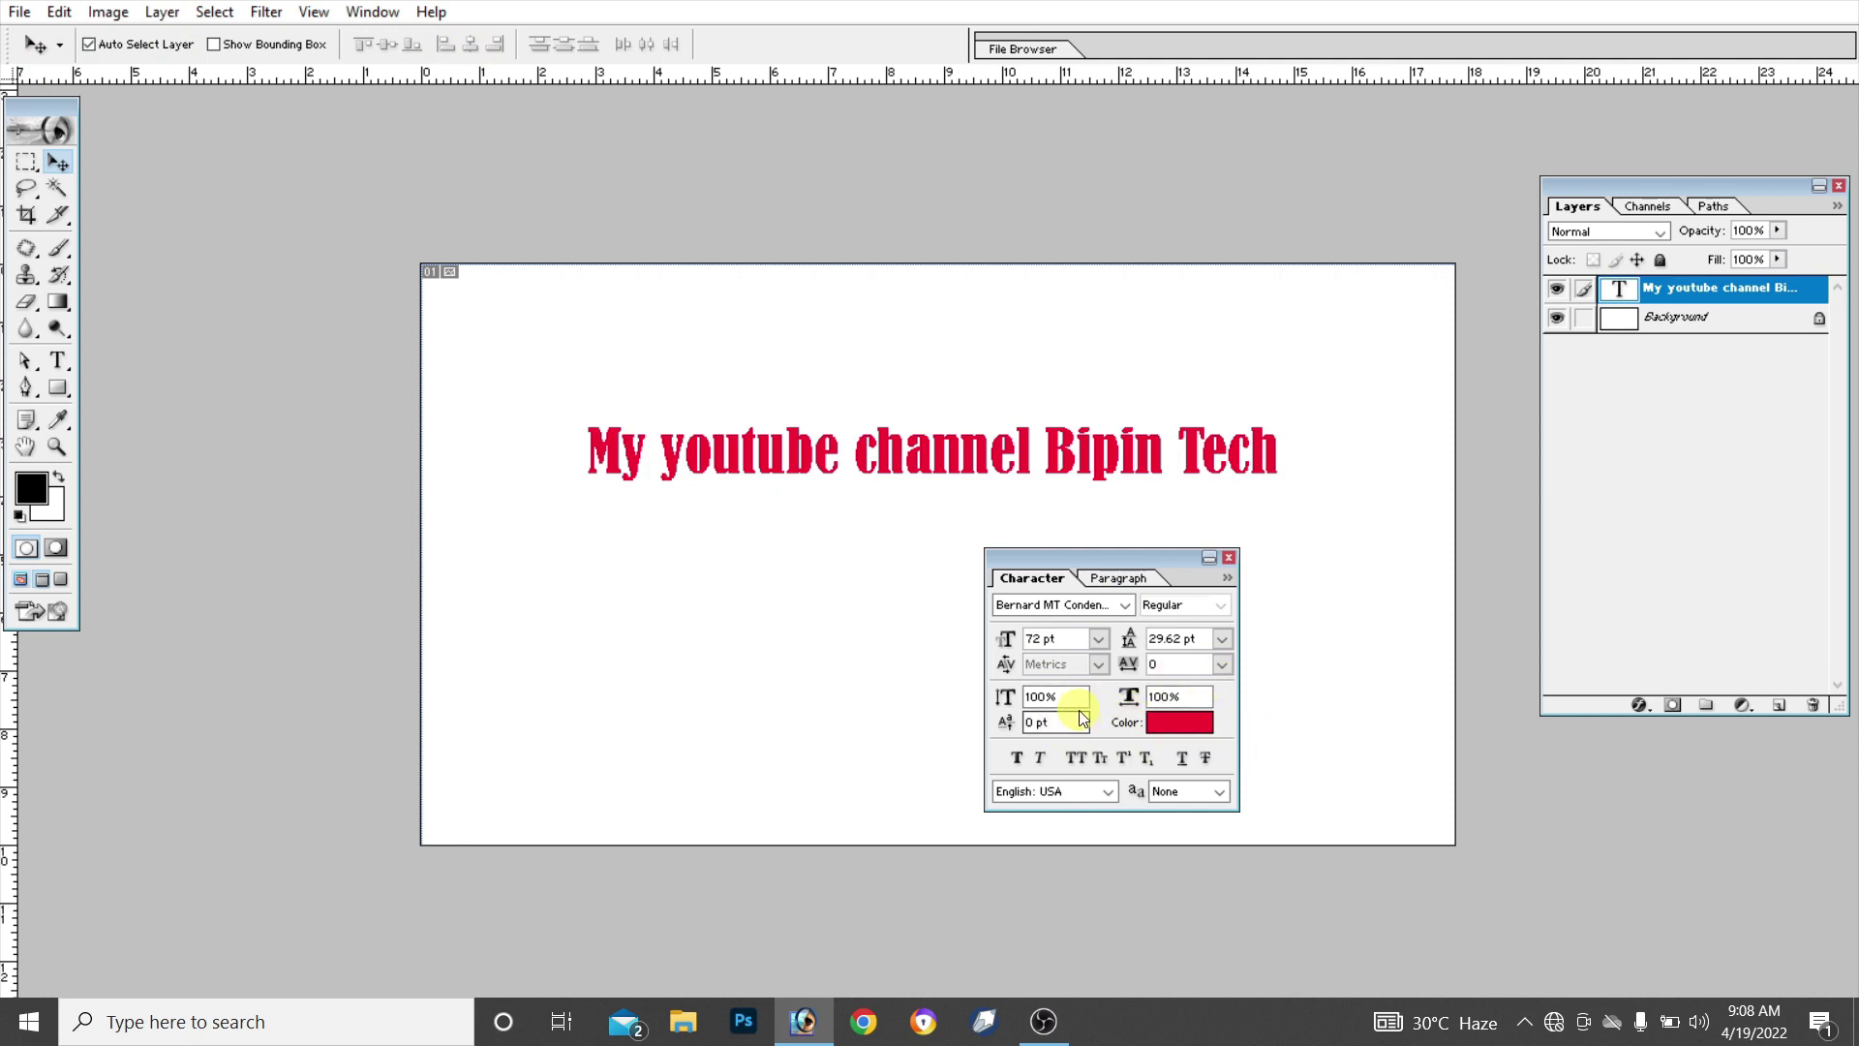
Try several heading fonts, settling on Dreamtimes Demo at 72 pt
left_click(1123, 606)
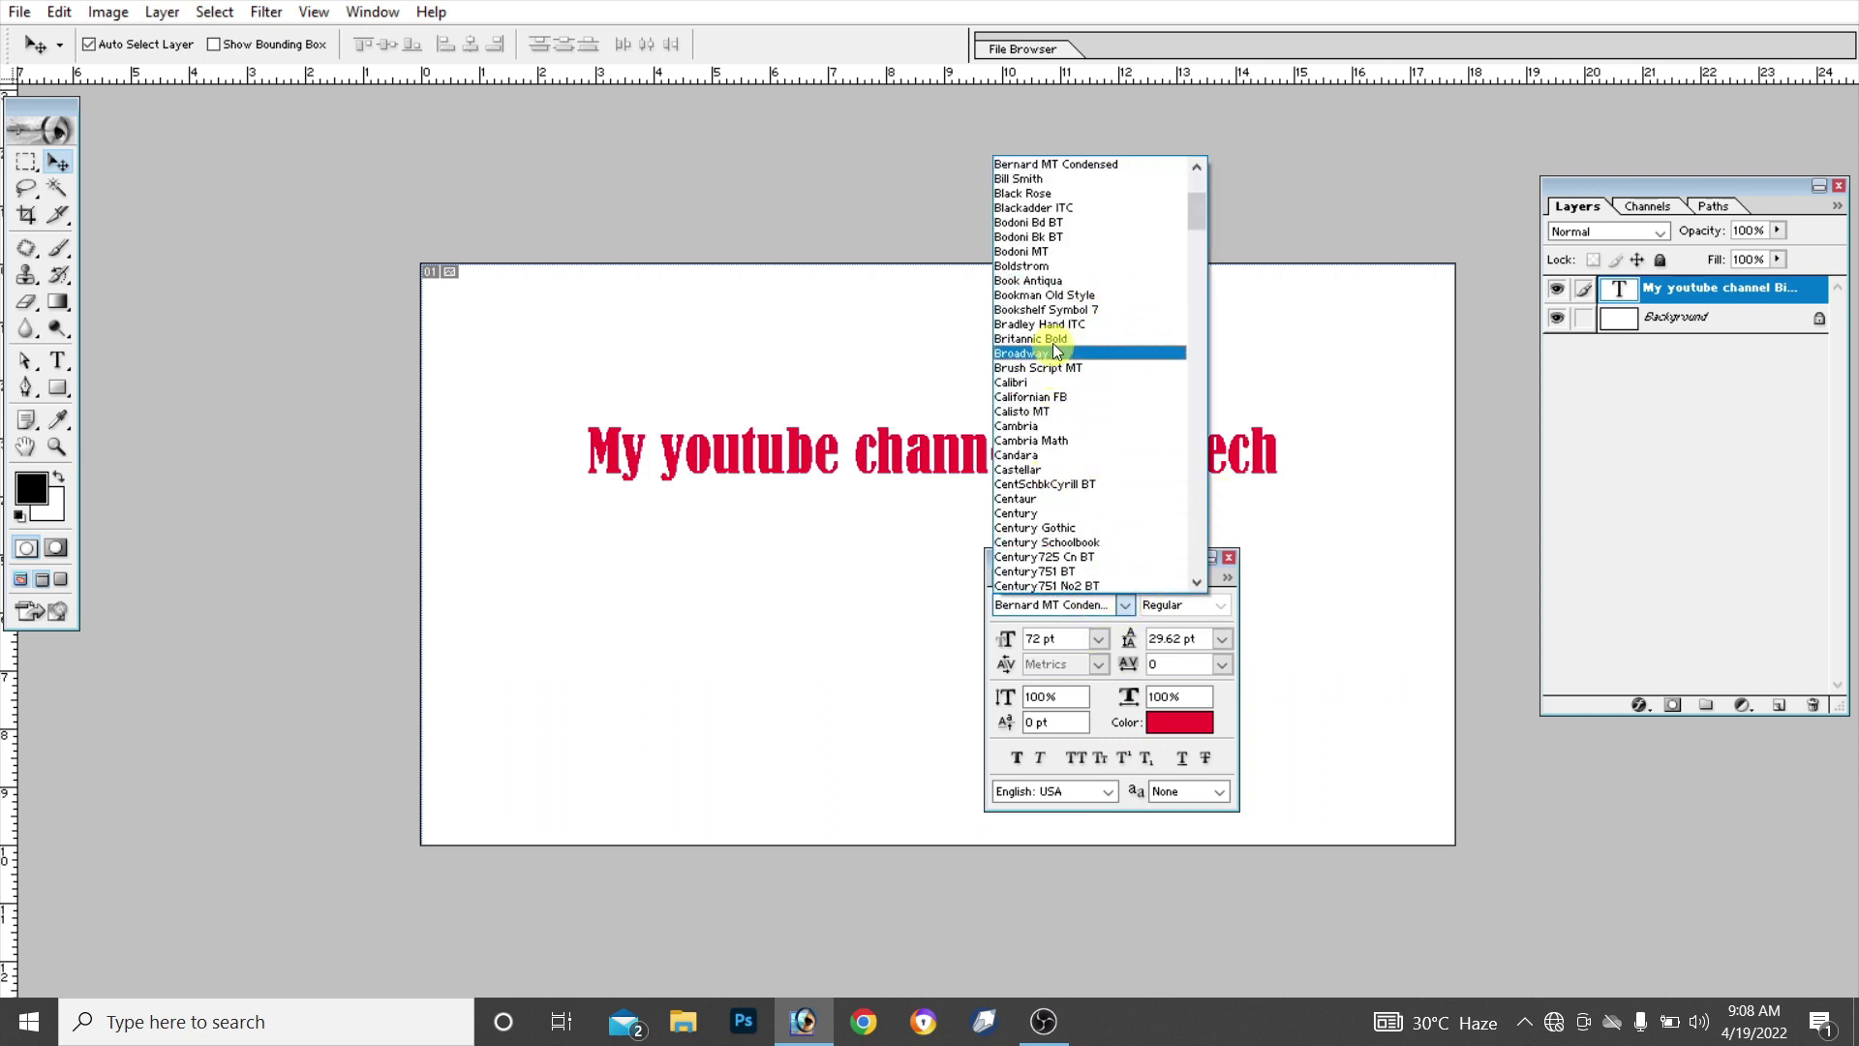
left_click(1048, 310)
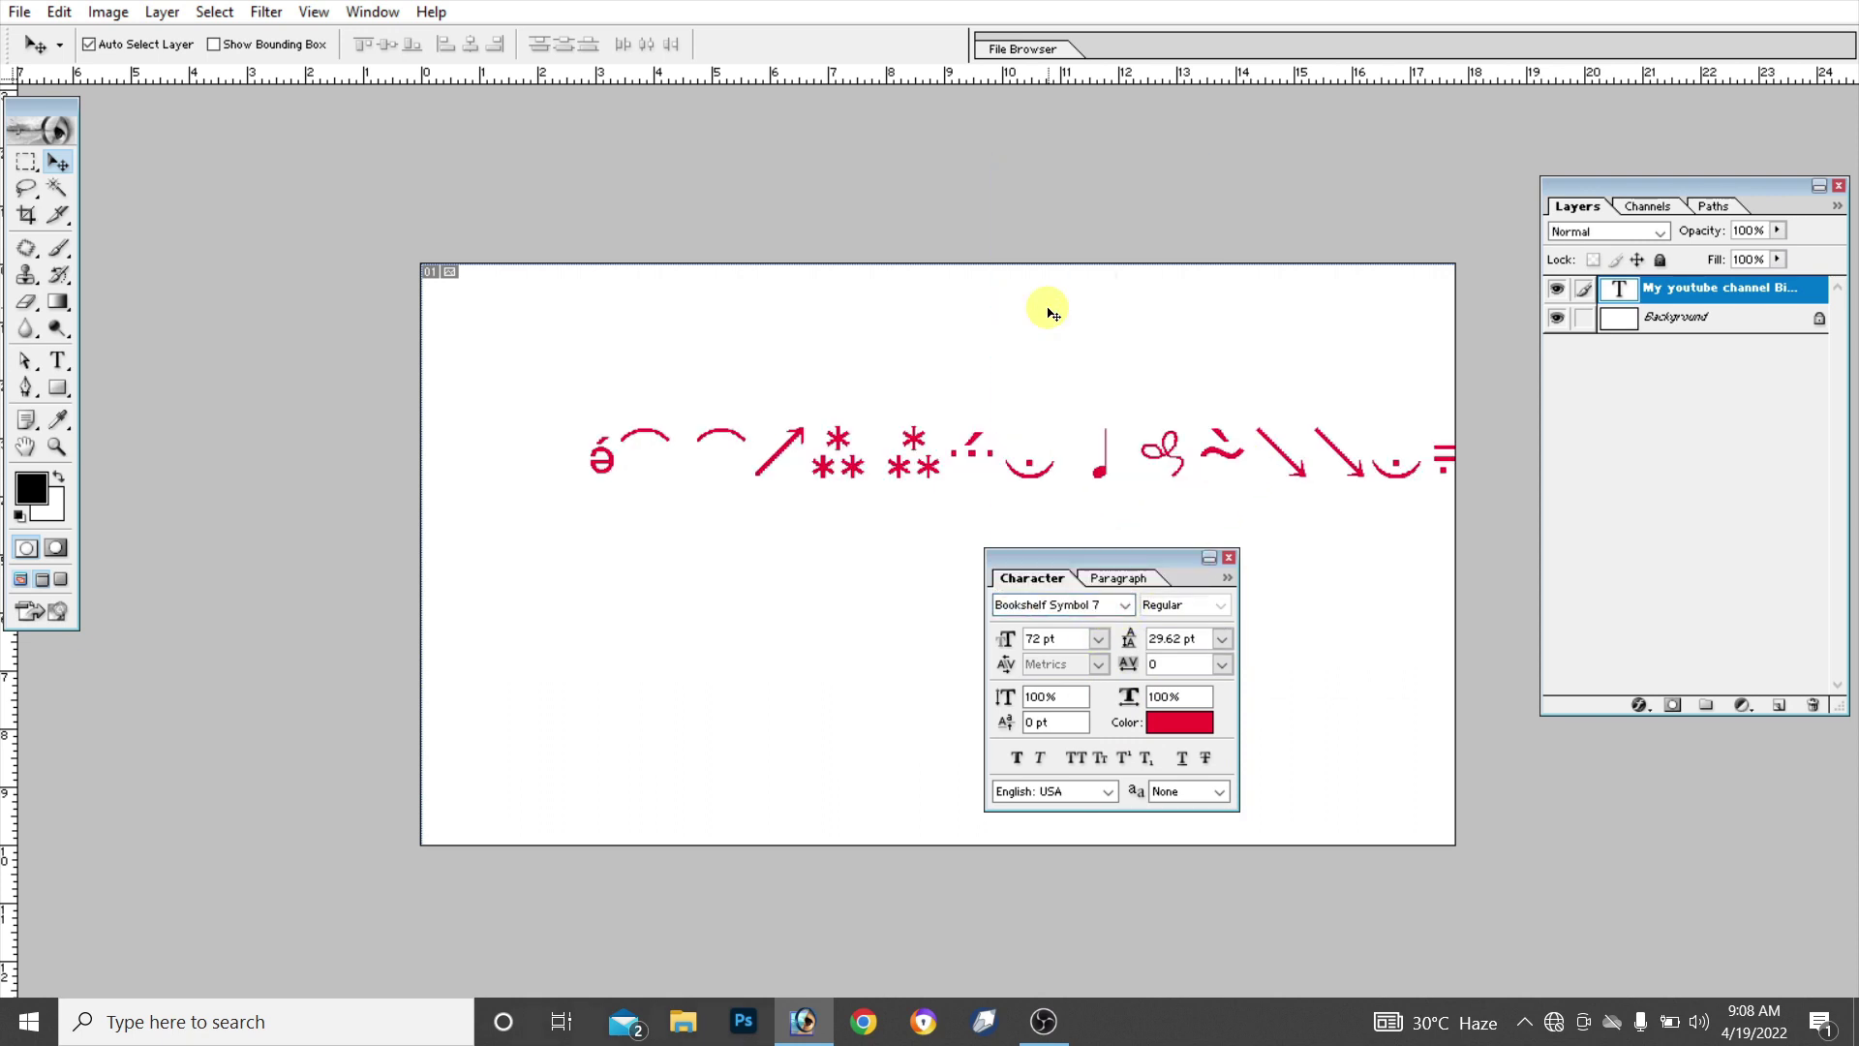
left_click(1124, 605)
left_click(1055, 338)
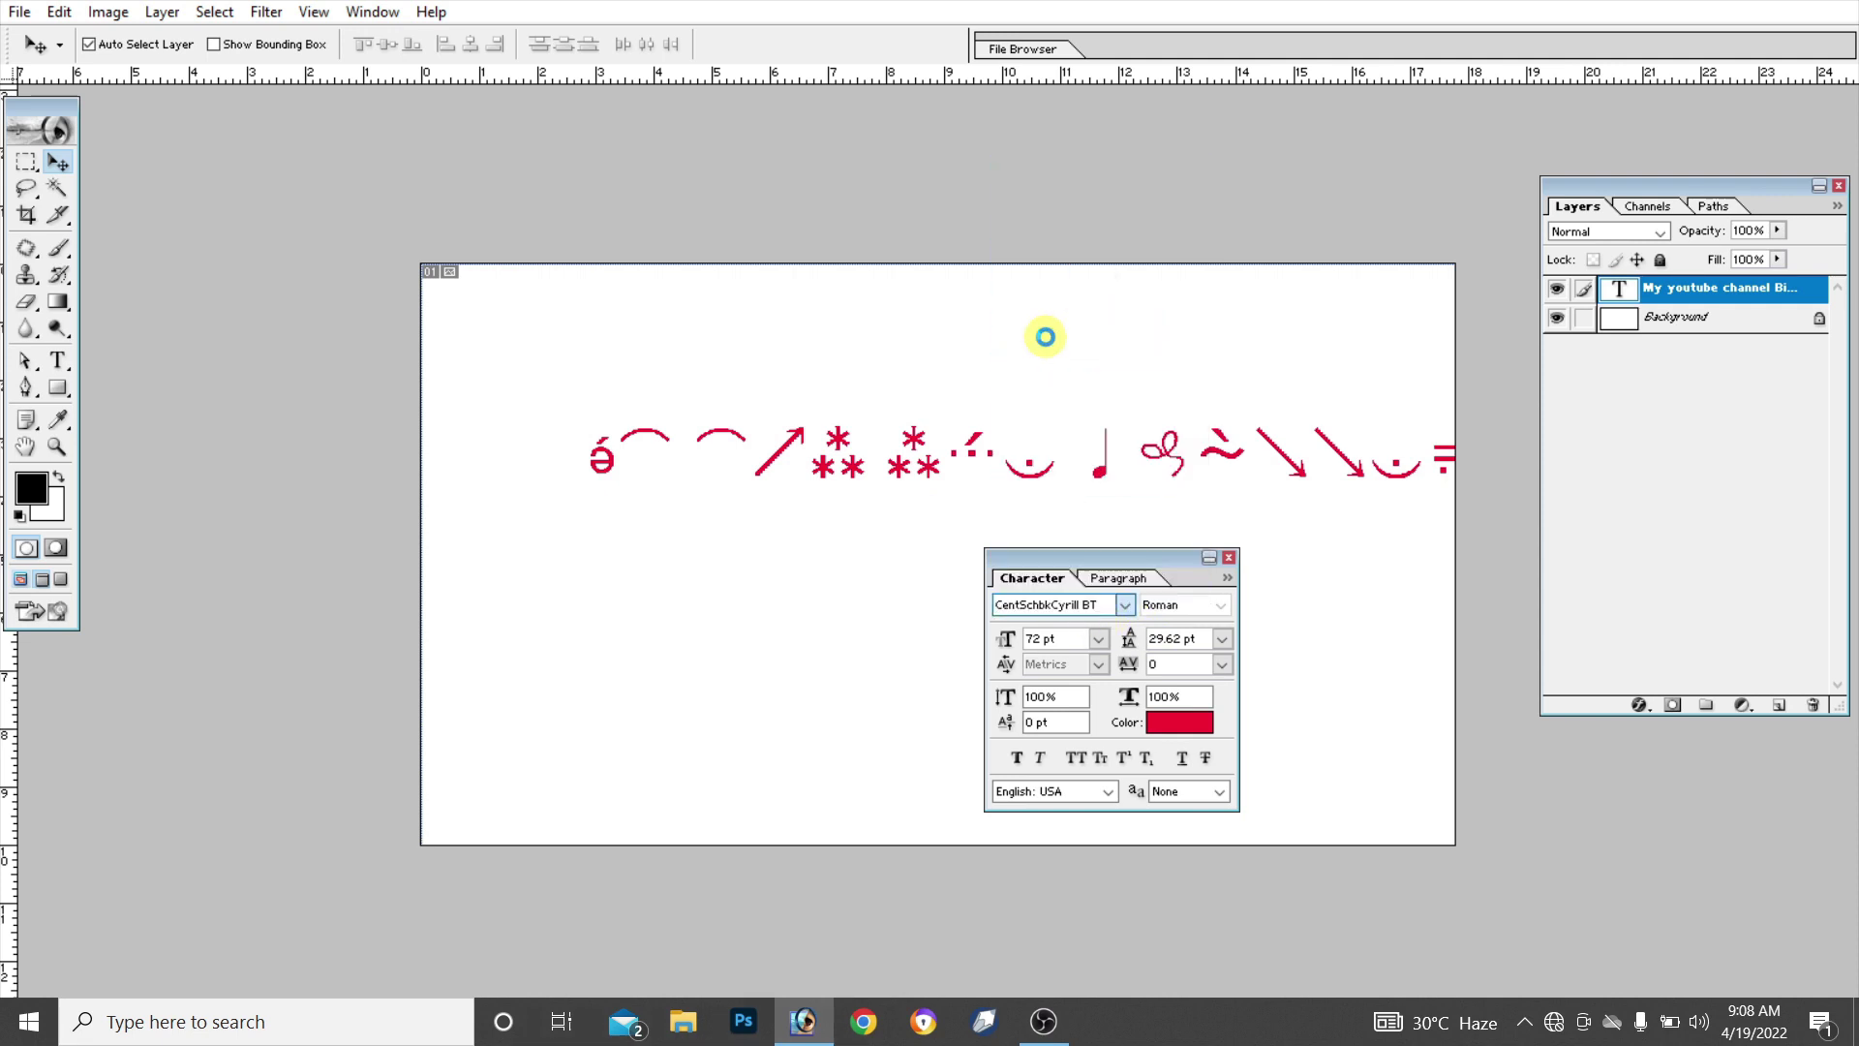
left_click(1124, 605)
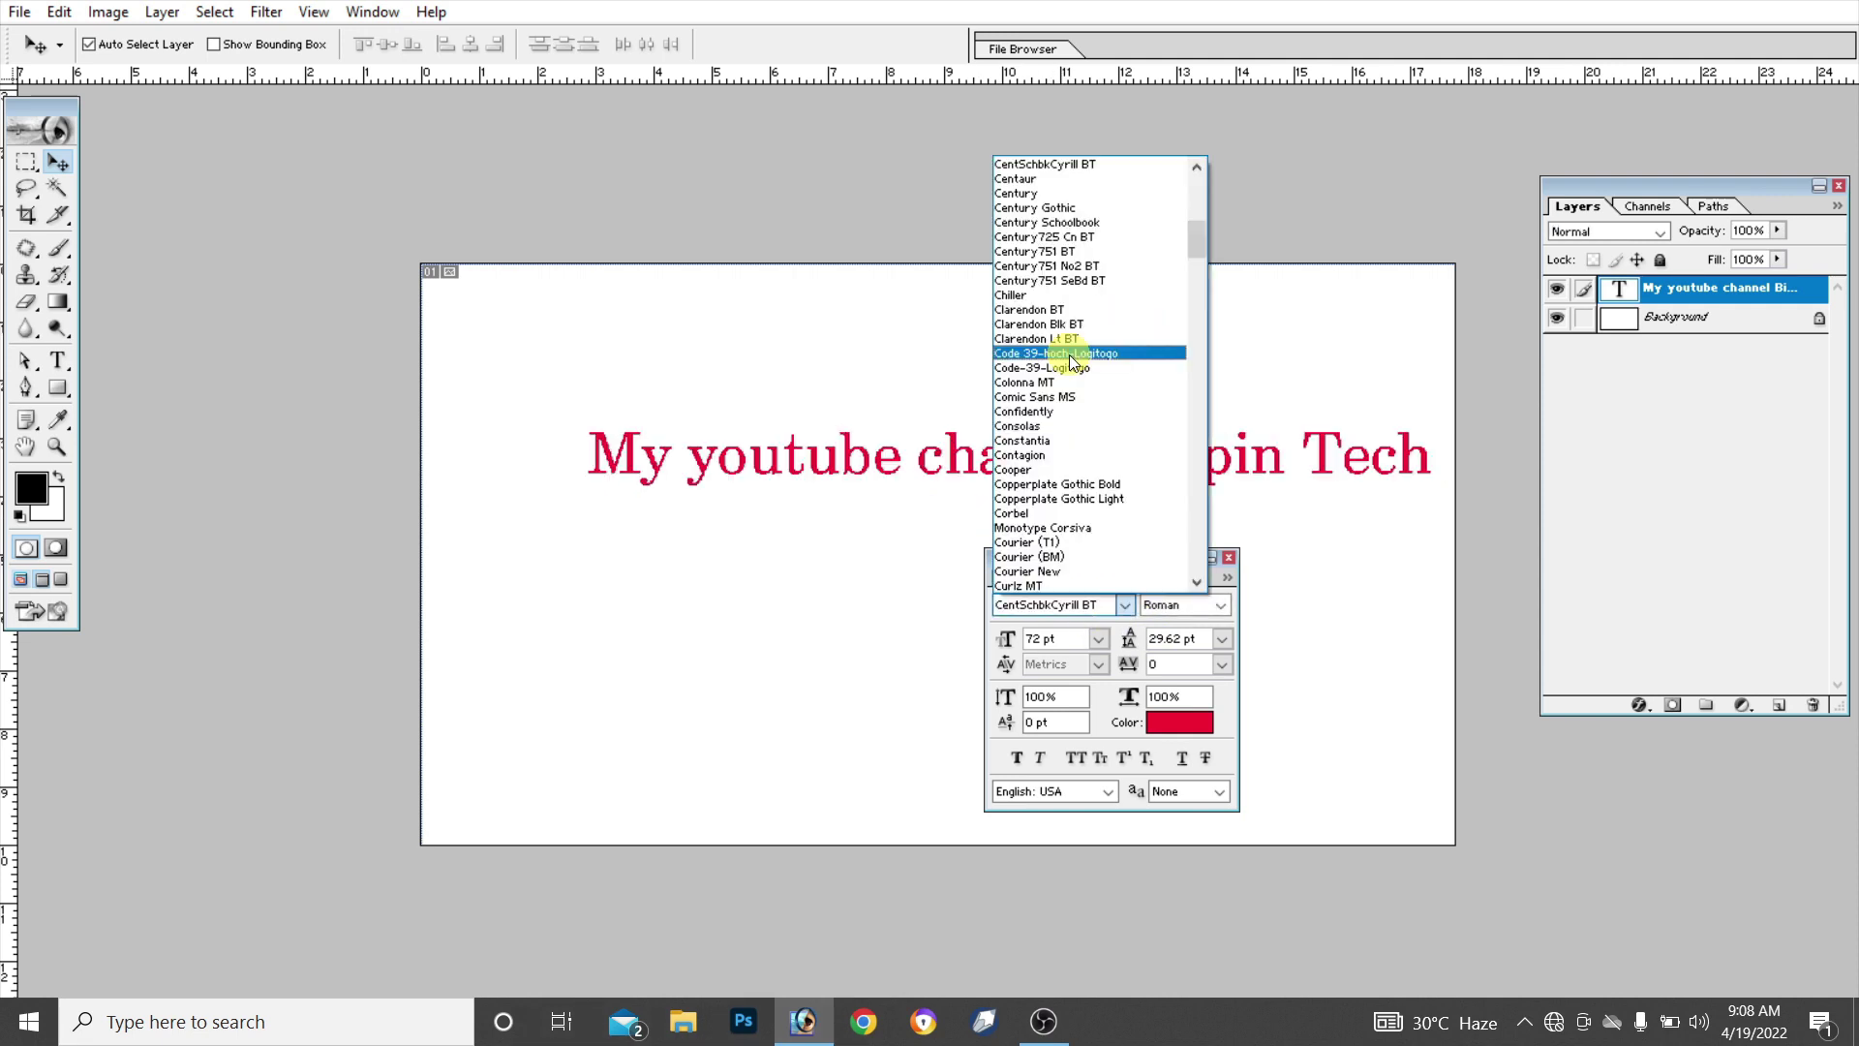
left_click(1069, 355)
key("Down")
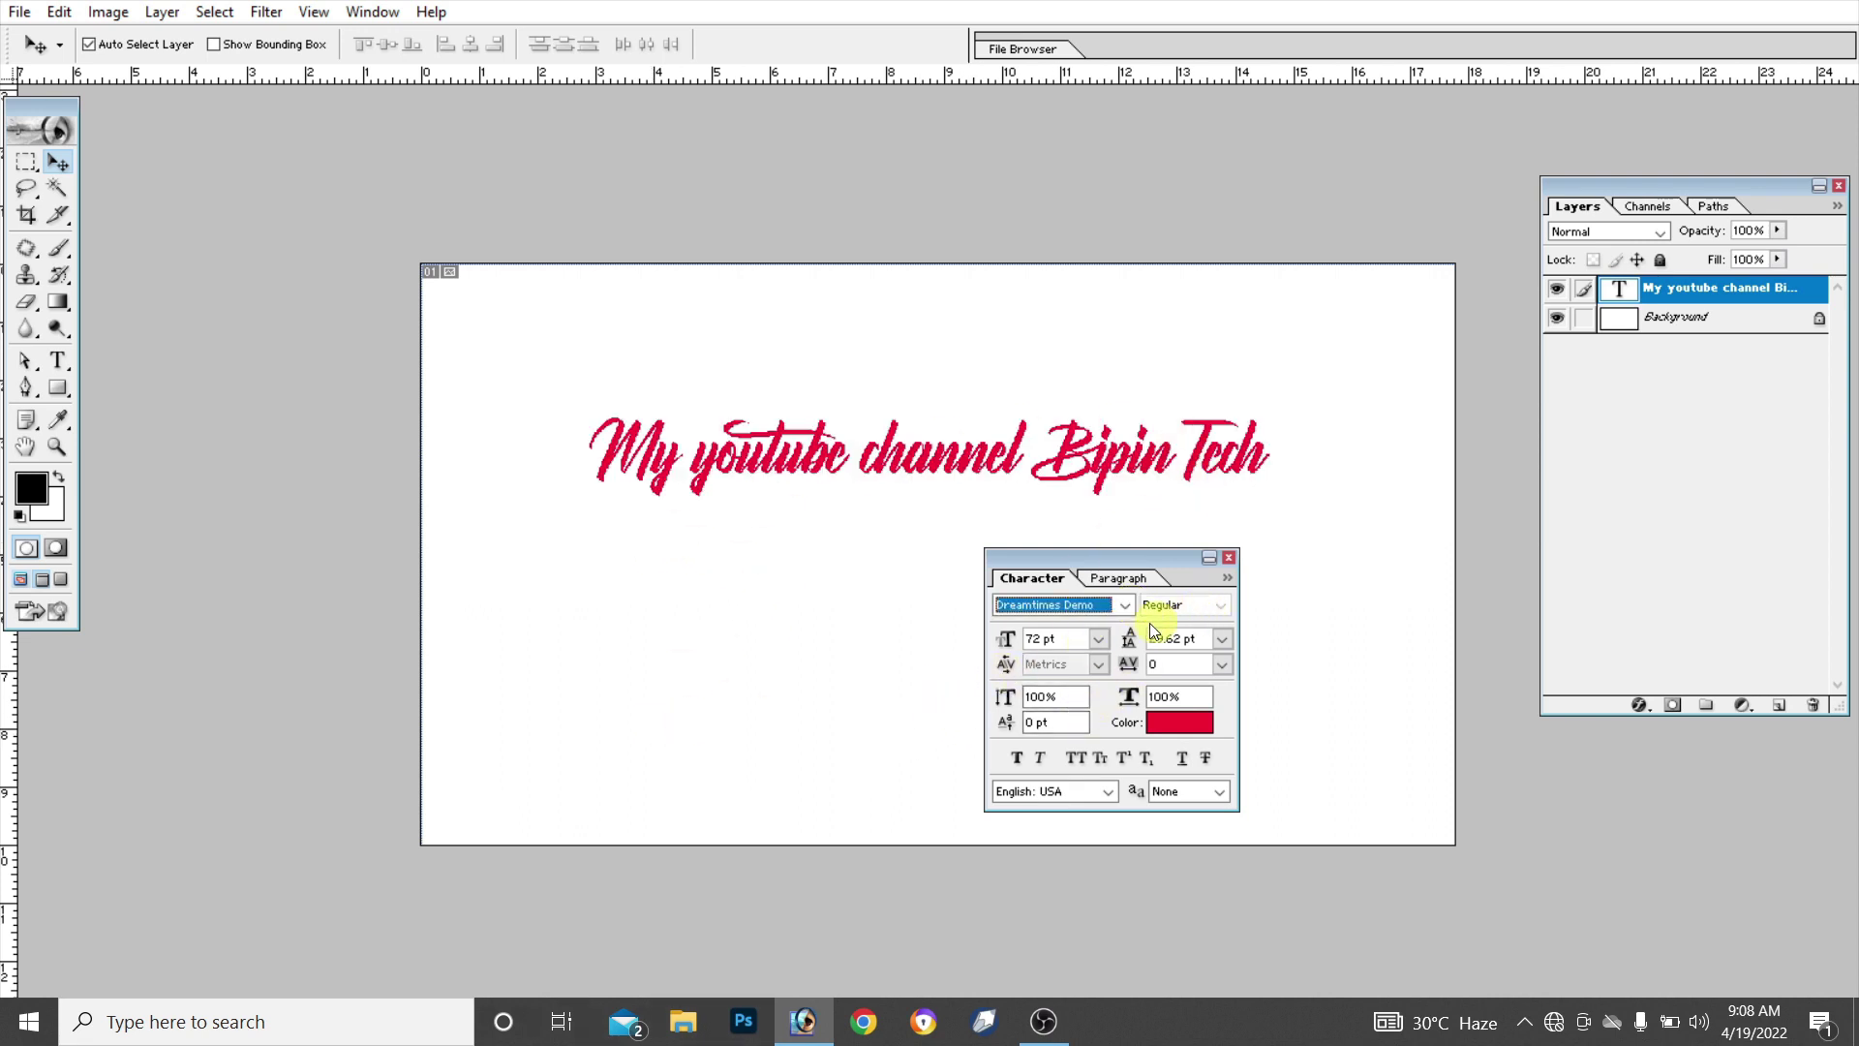
left_click(1099, 641)
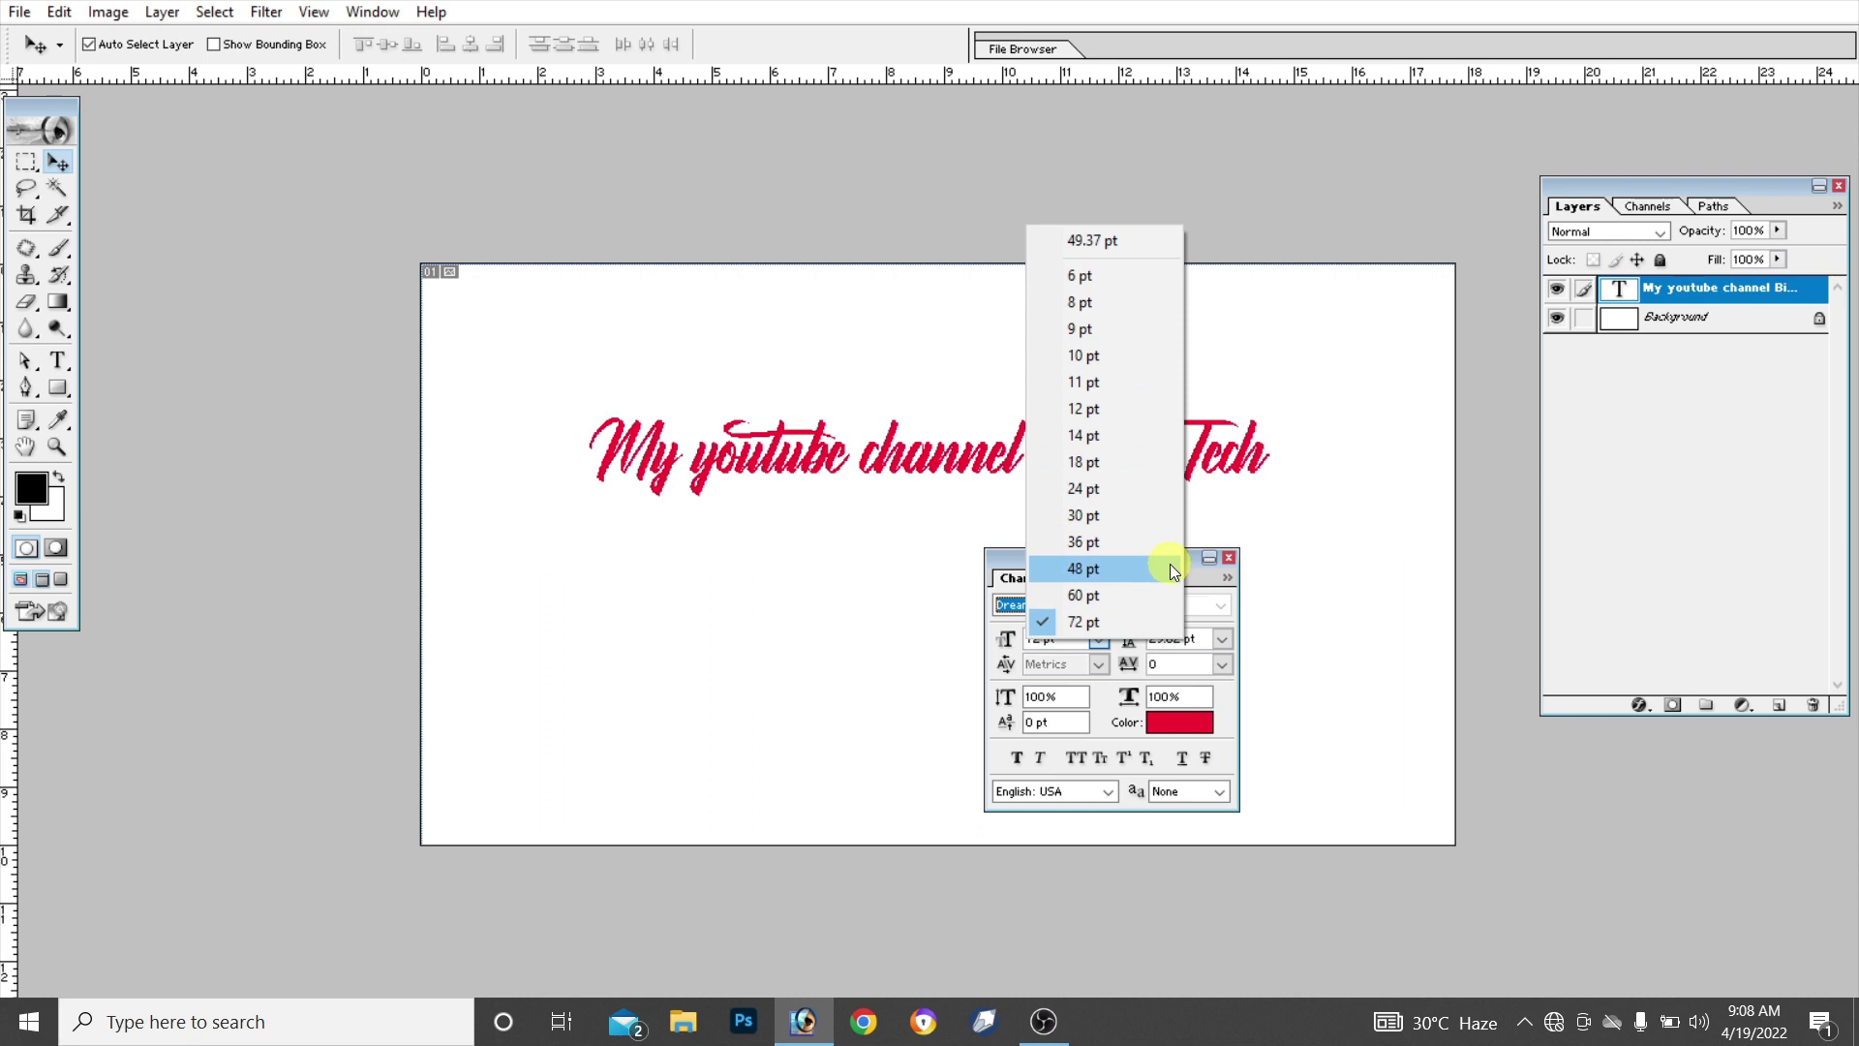
left_click(1256, 506)
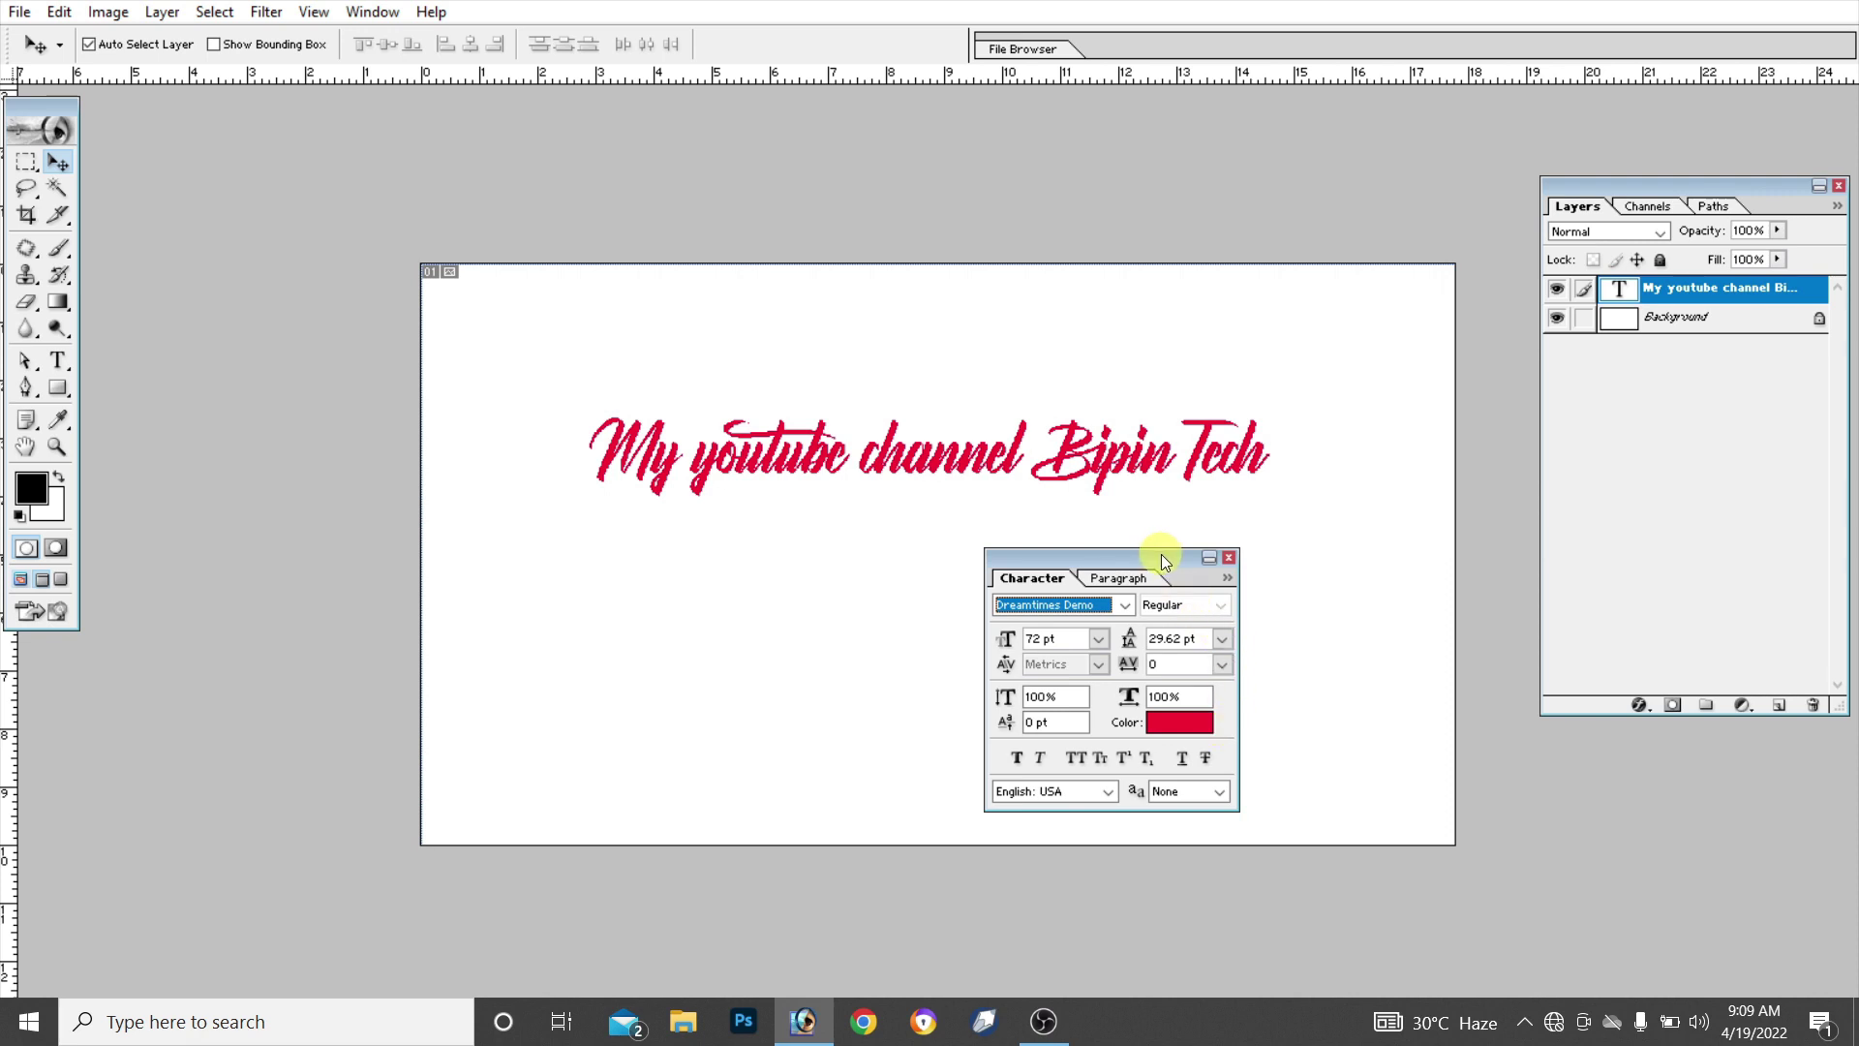
left_click_drag(1113, 557, 1149, 663)
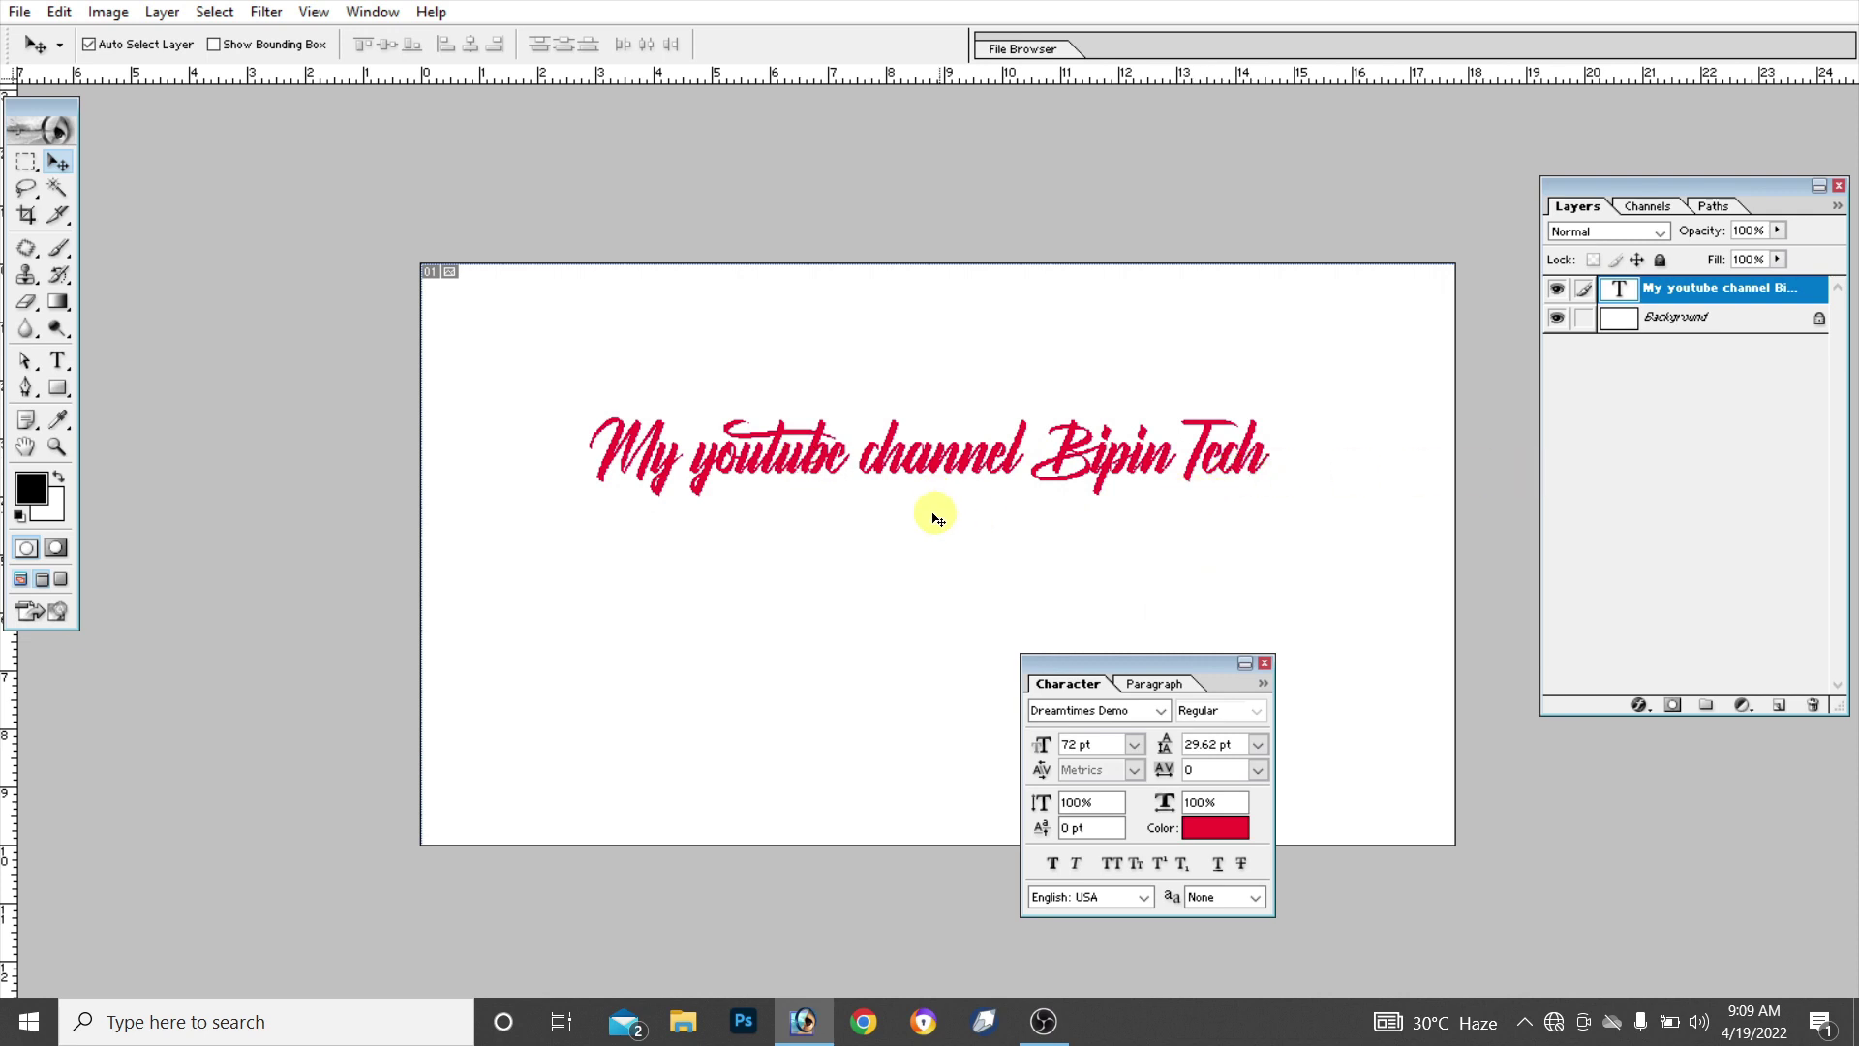
Break the heading so 'Bipin Tech' sits on a second line
left_click(60, 369)
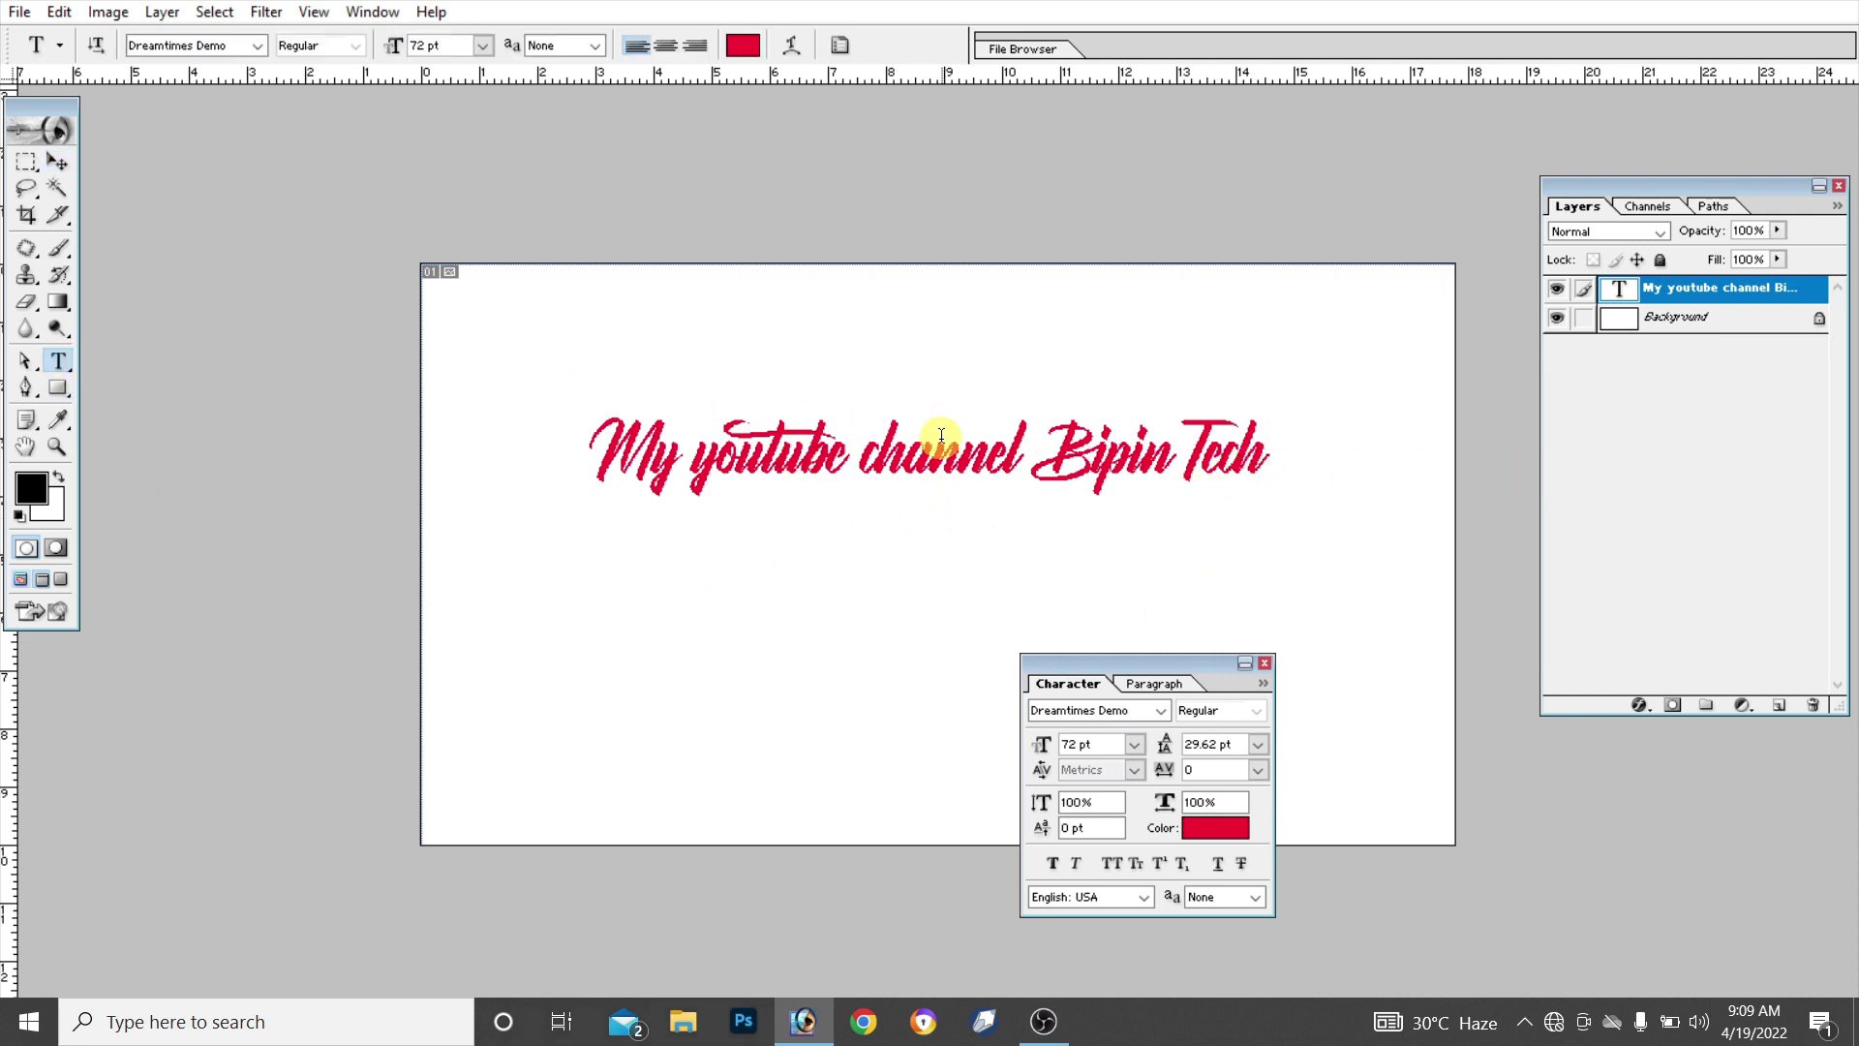
left_click(1016, 465)
key("Return")
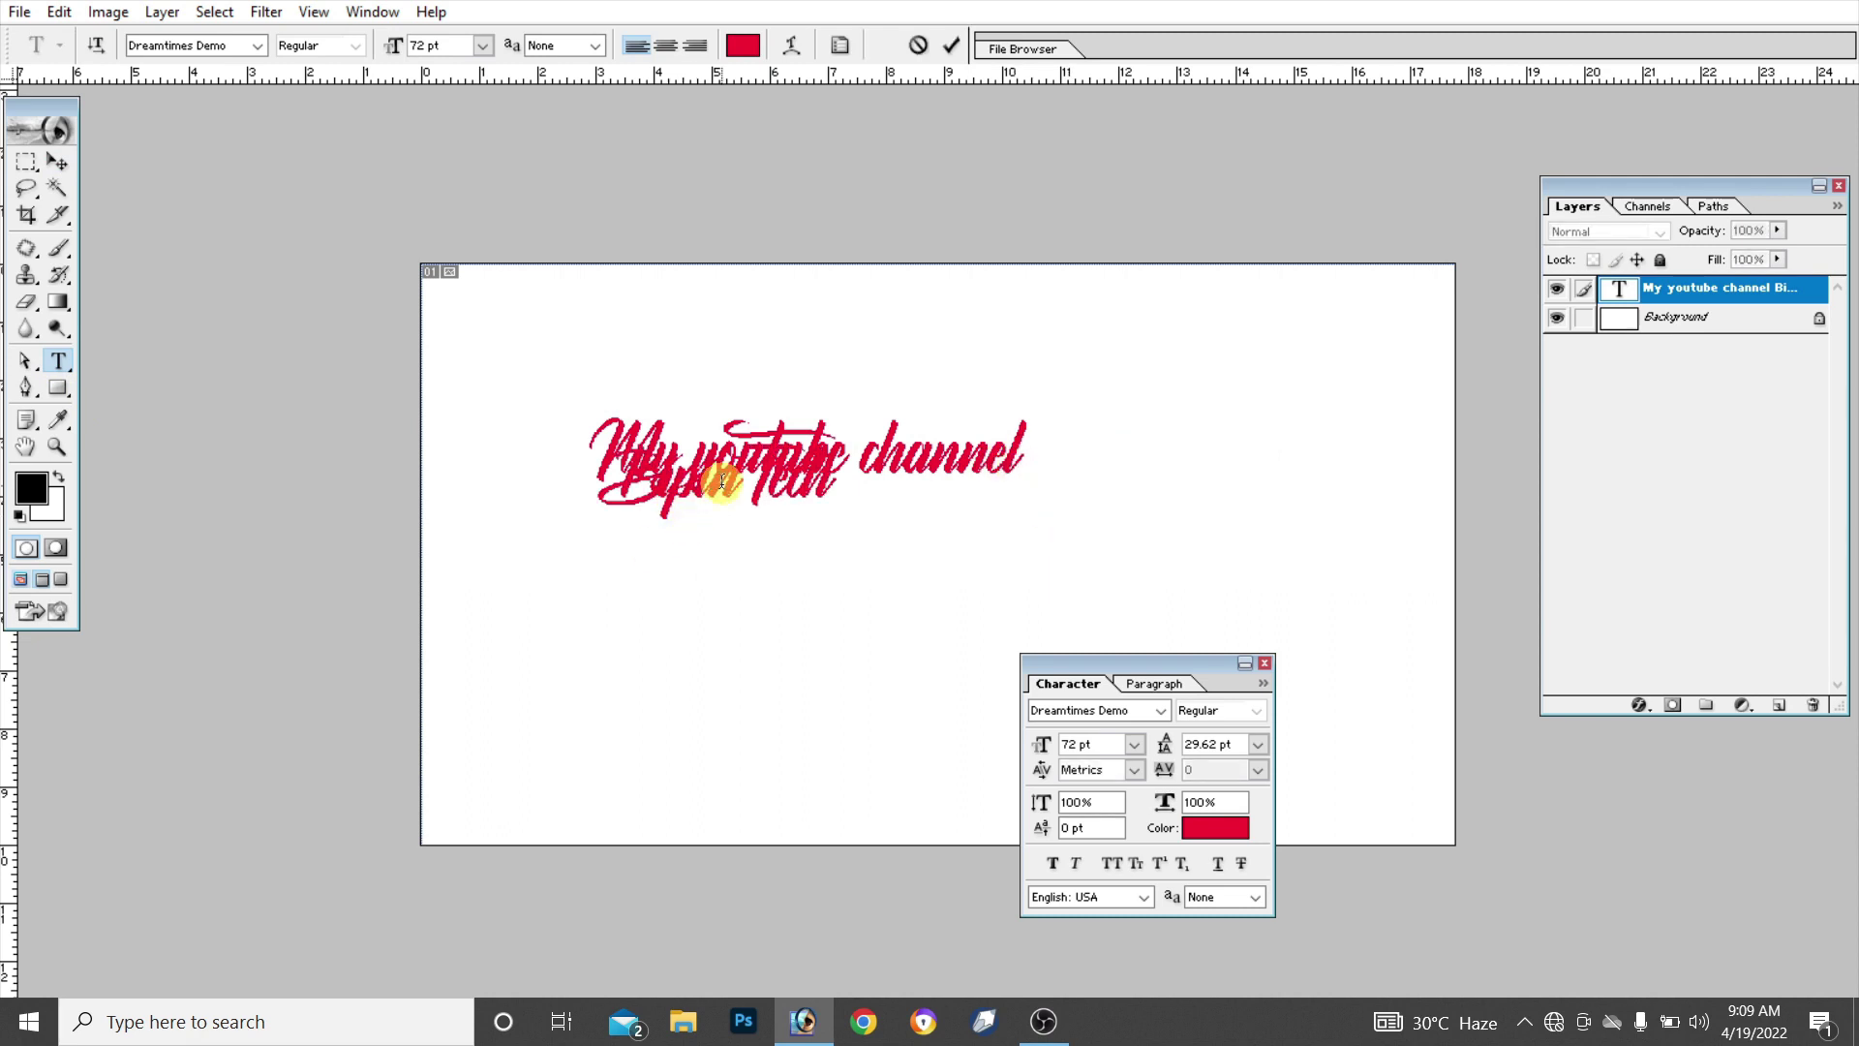
left_click(66, 165)
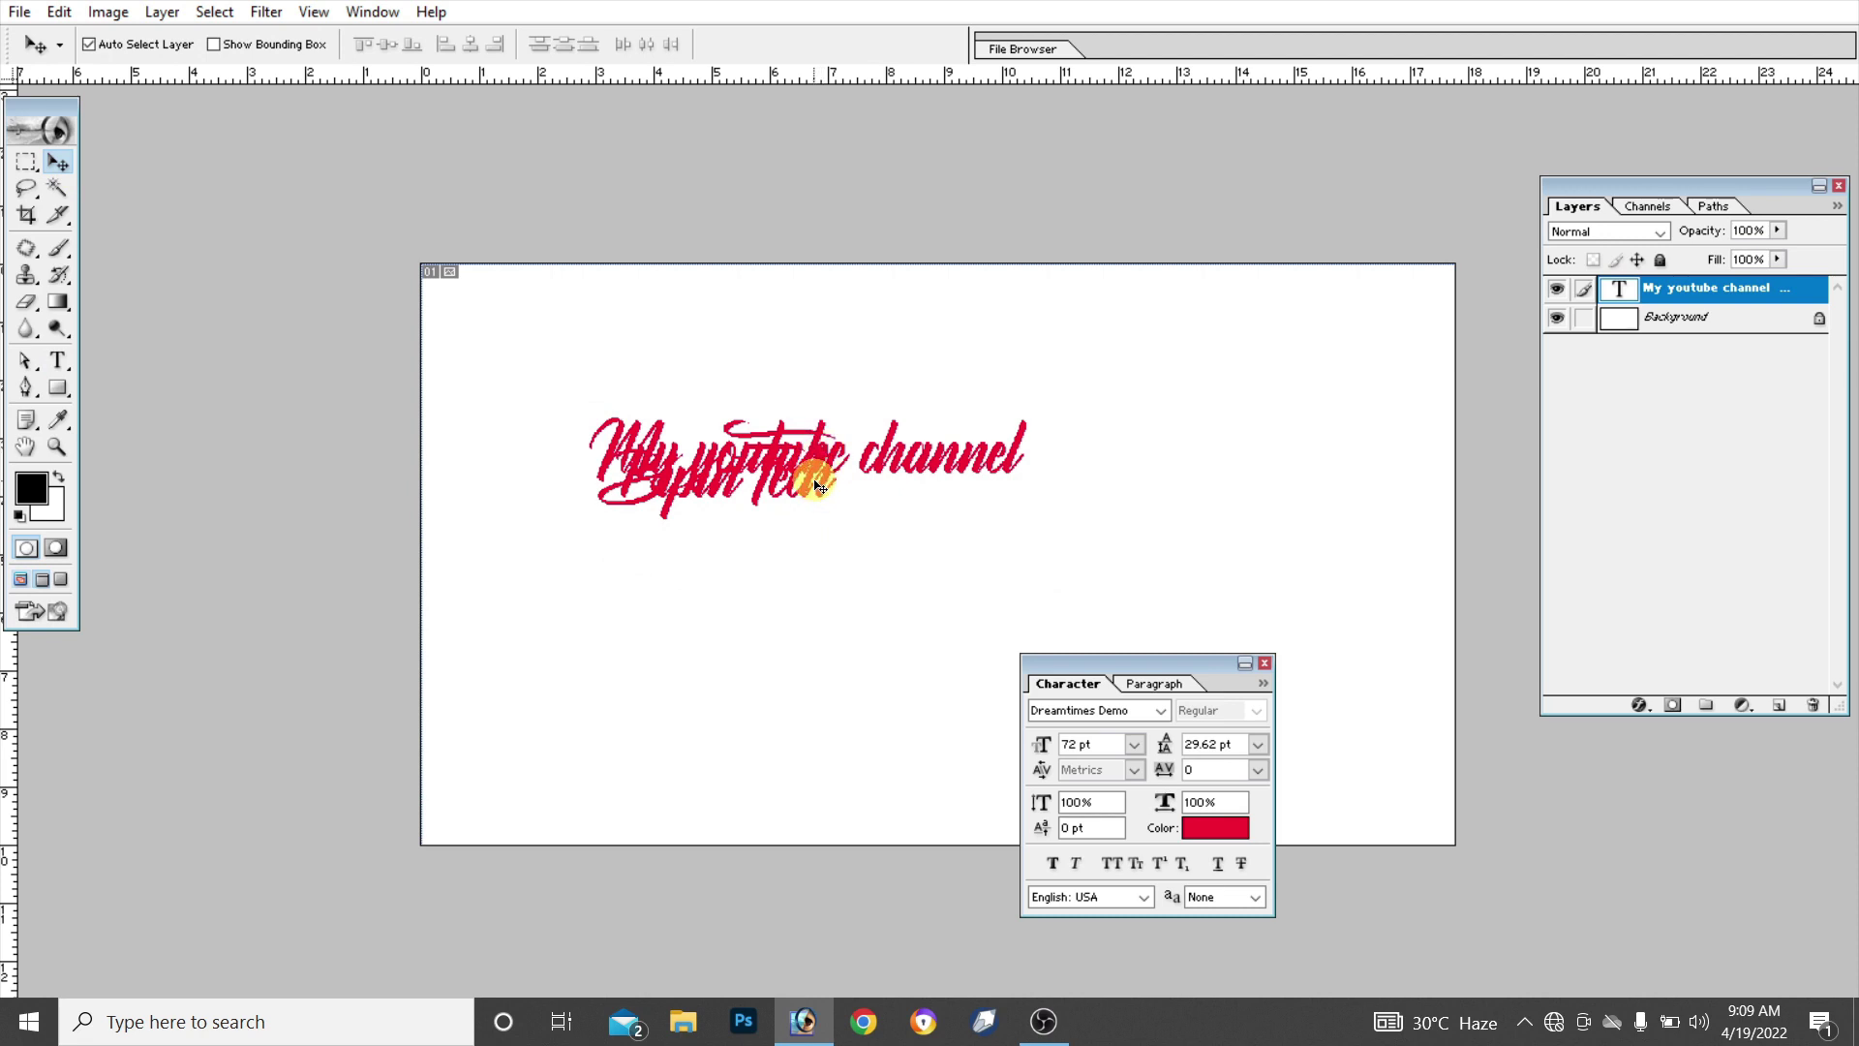
Set the heading's leading to 72 pt and tracking to 5
left_click(1258, 746)
left_click(1242, 648)
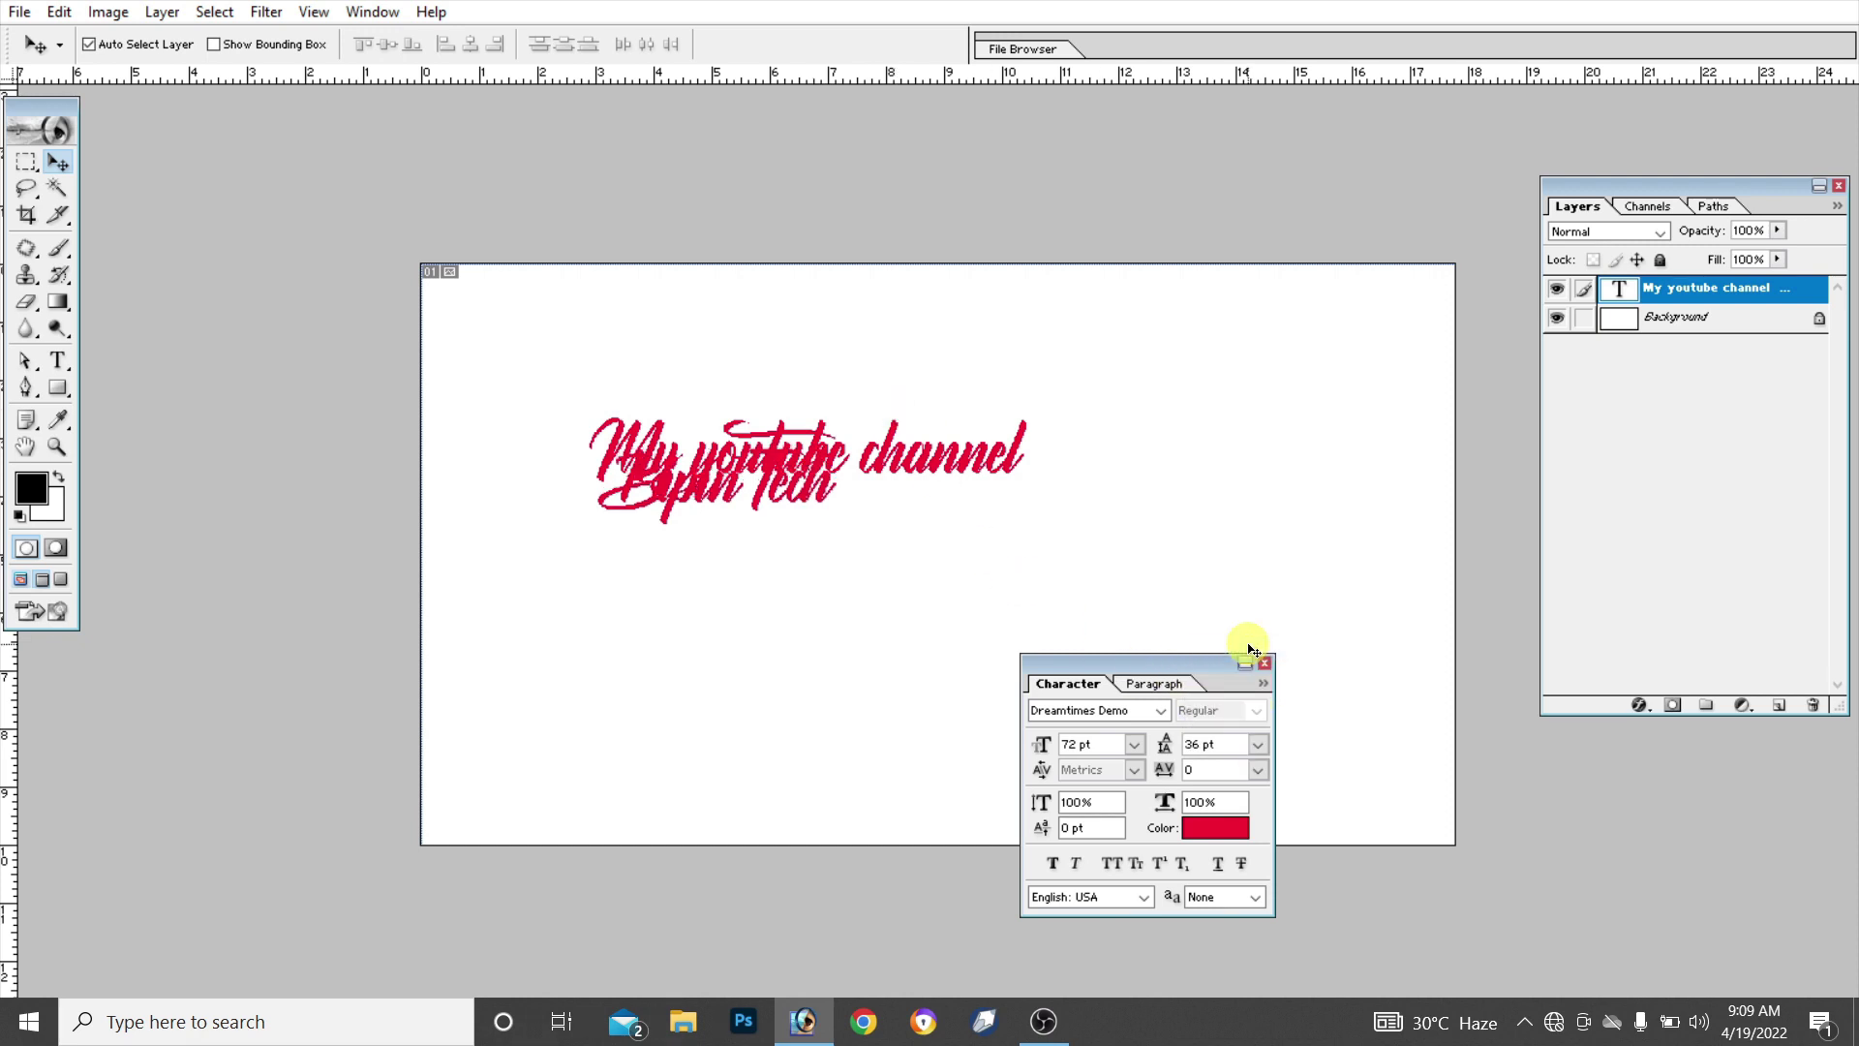
left_click(1259, 742)
left_click(1242, 672)
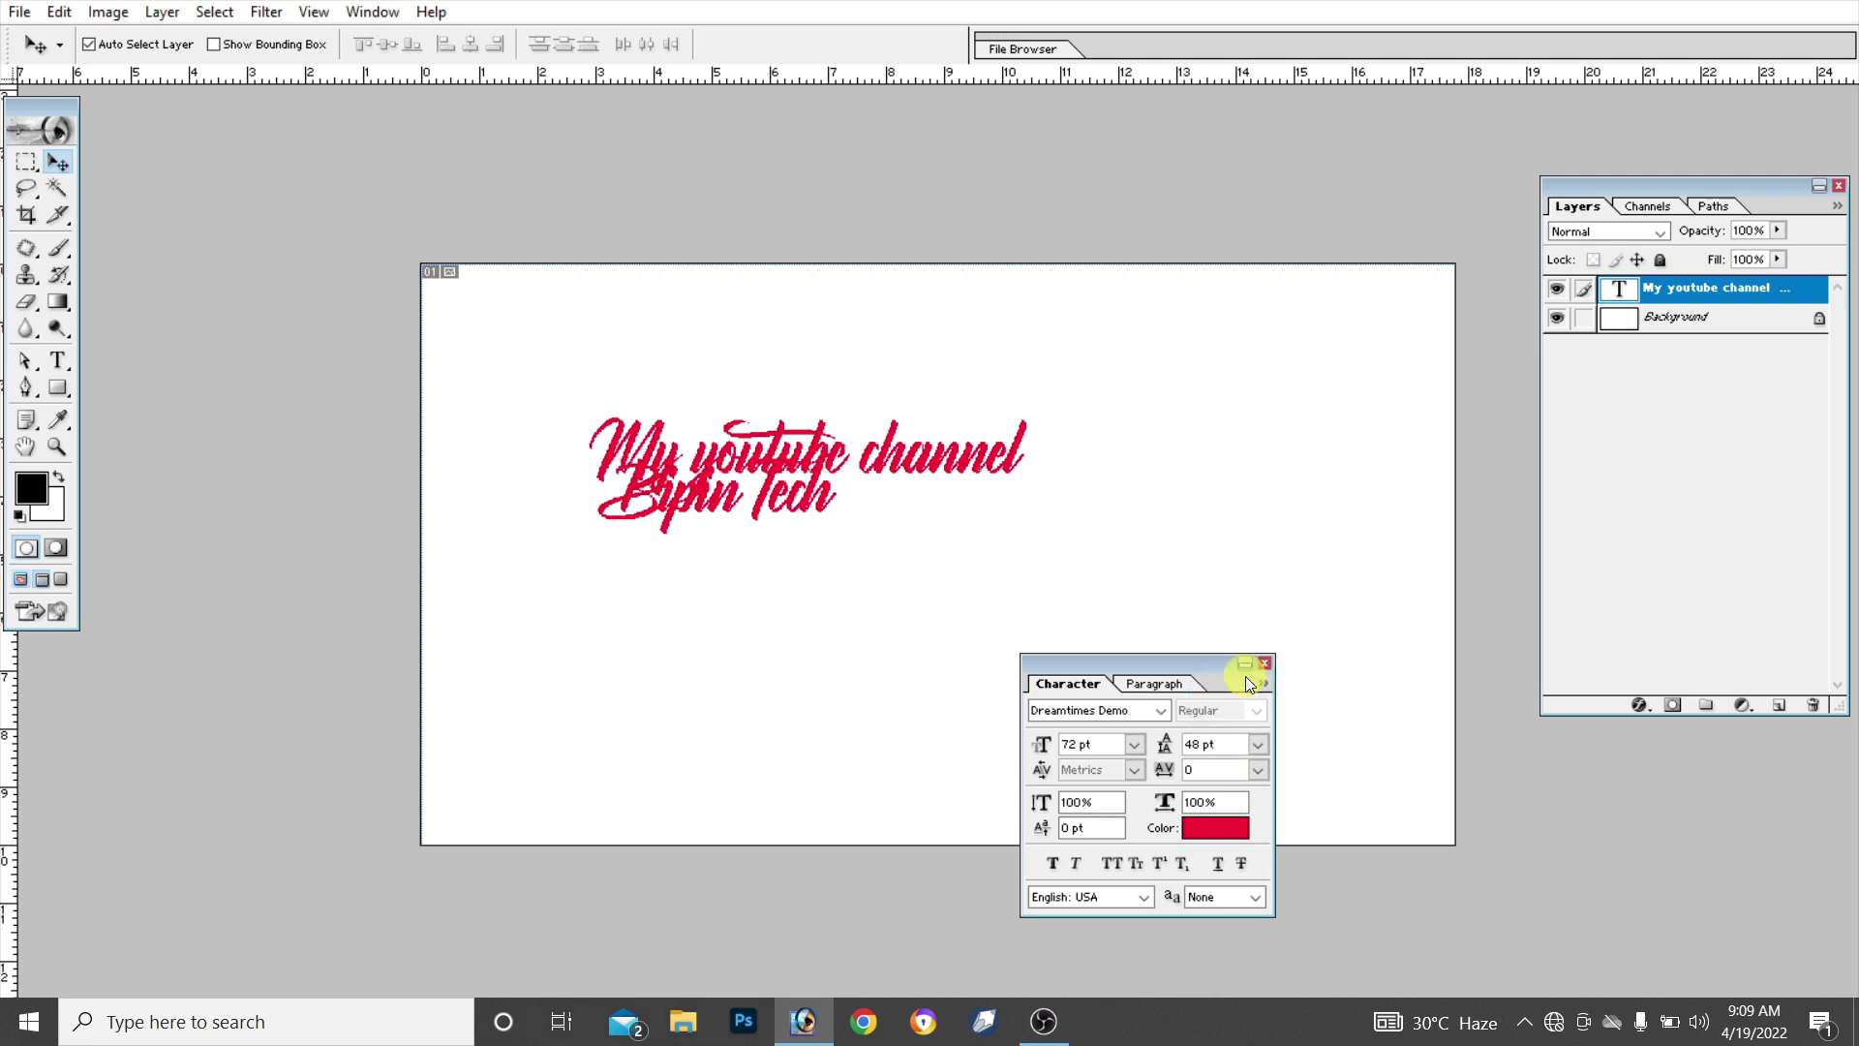
left_click(1254, 744)
left_click(1261, 701)
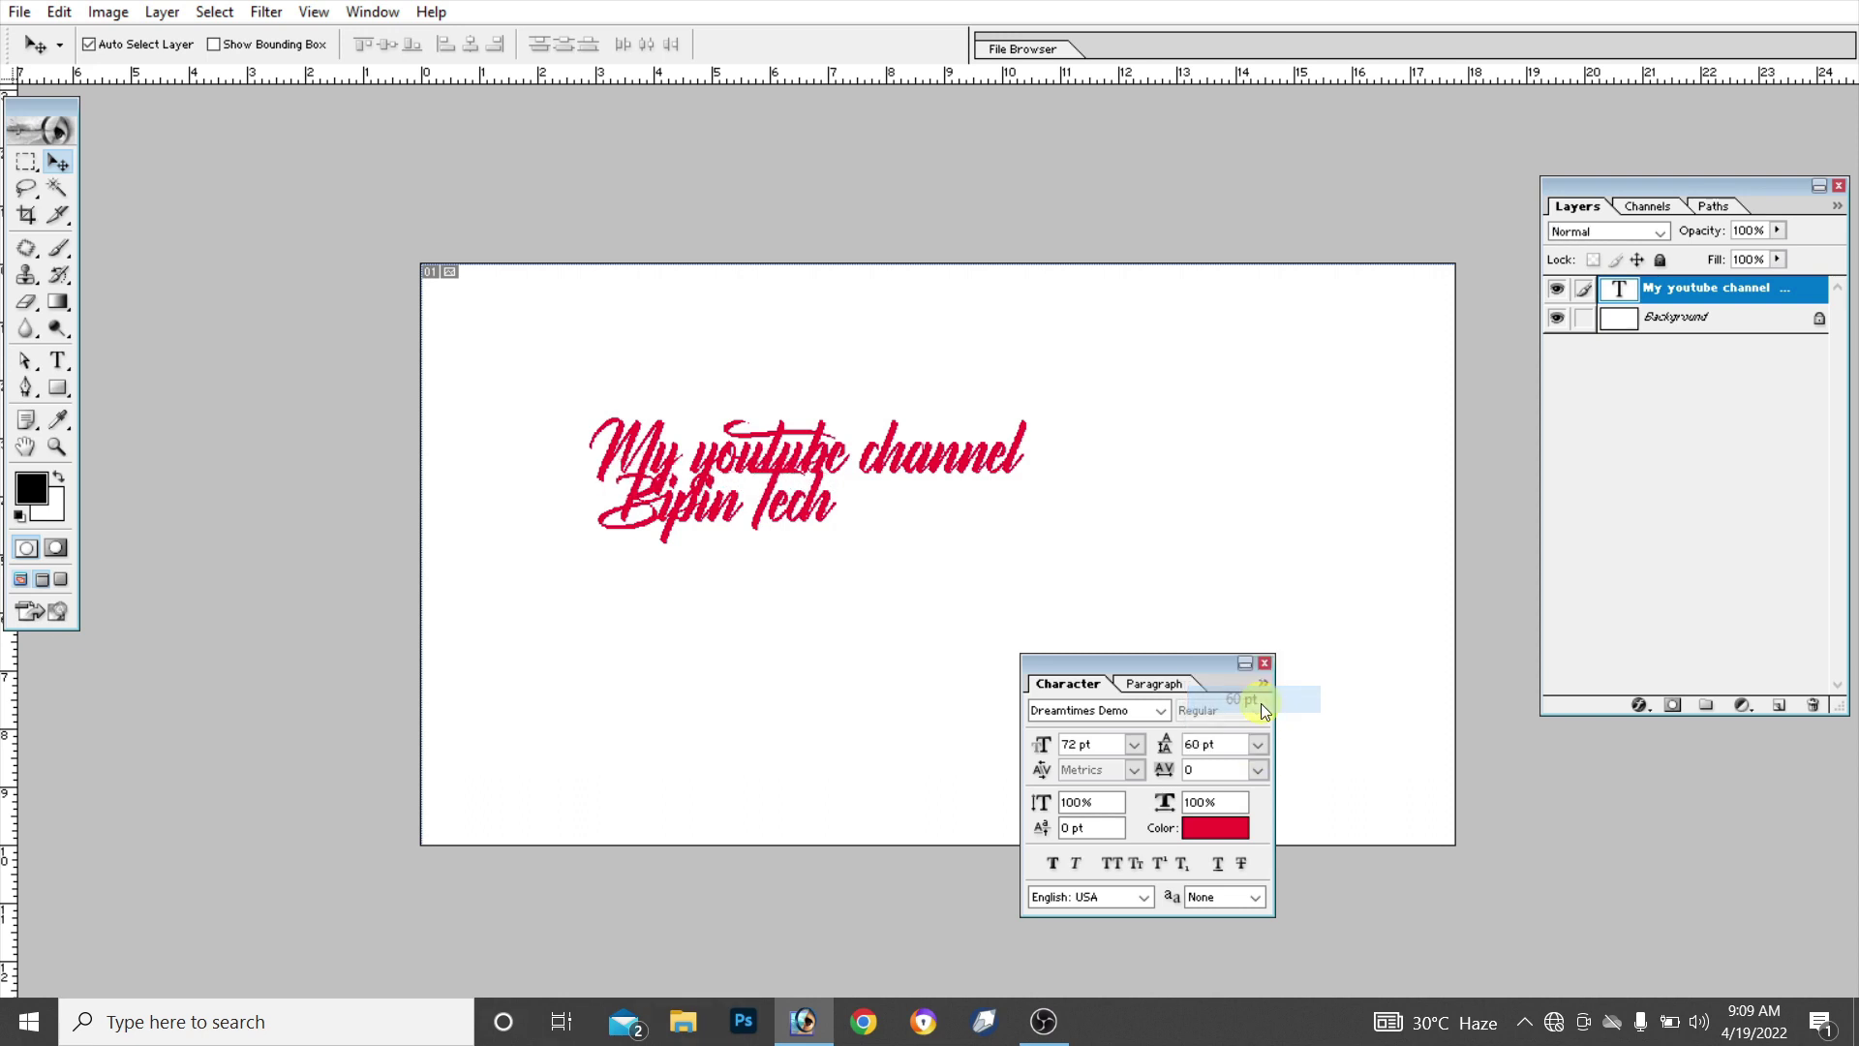
left_click(1259, 741)
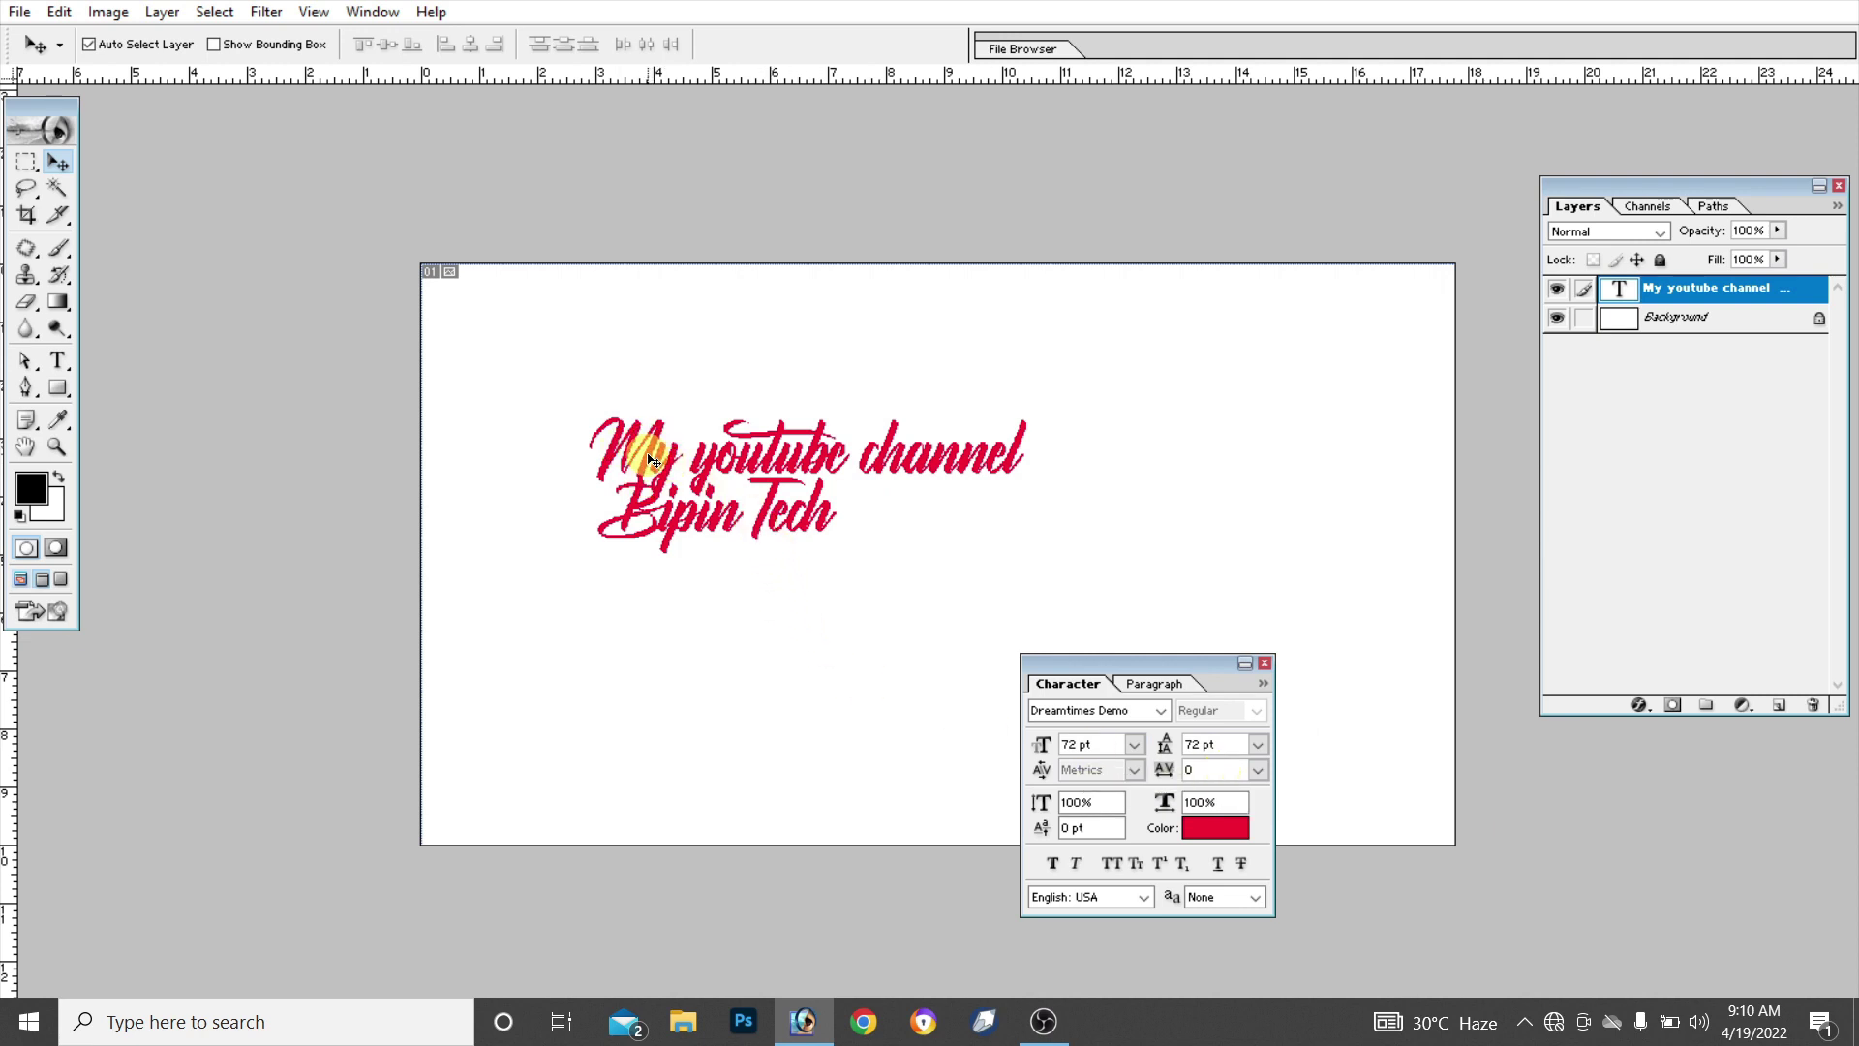
left_click(1258, 769)
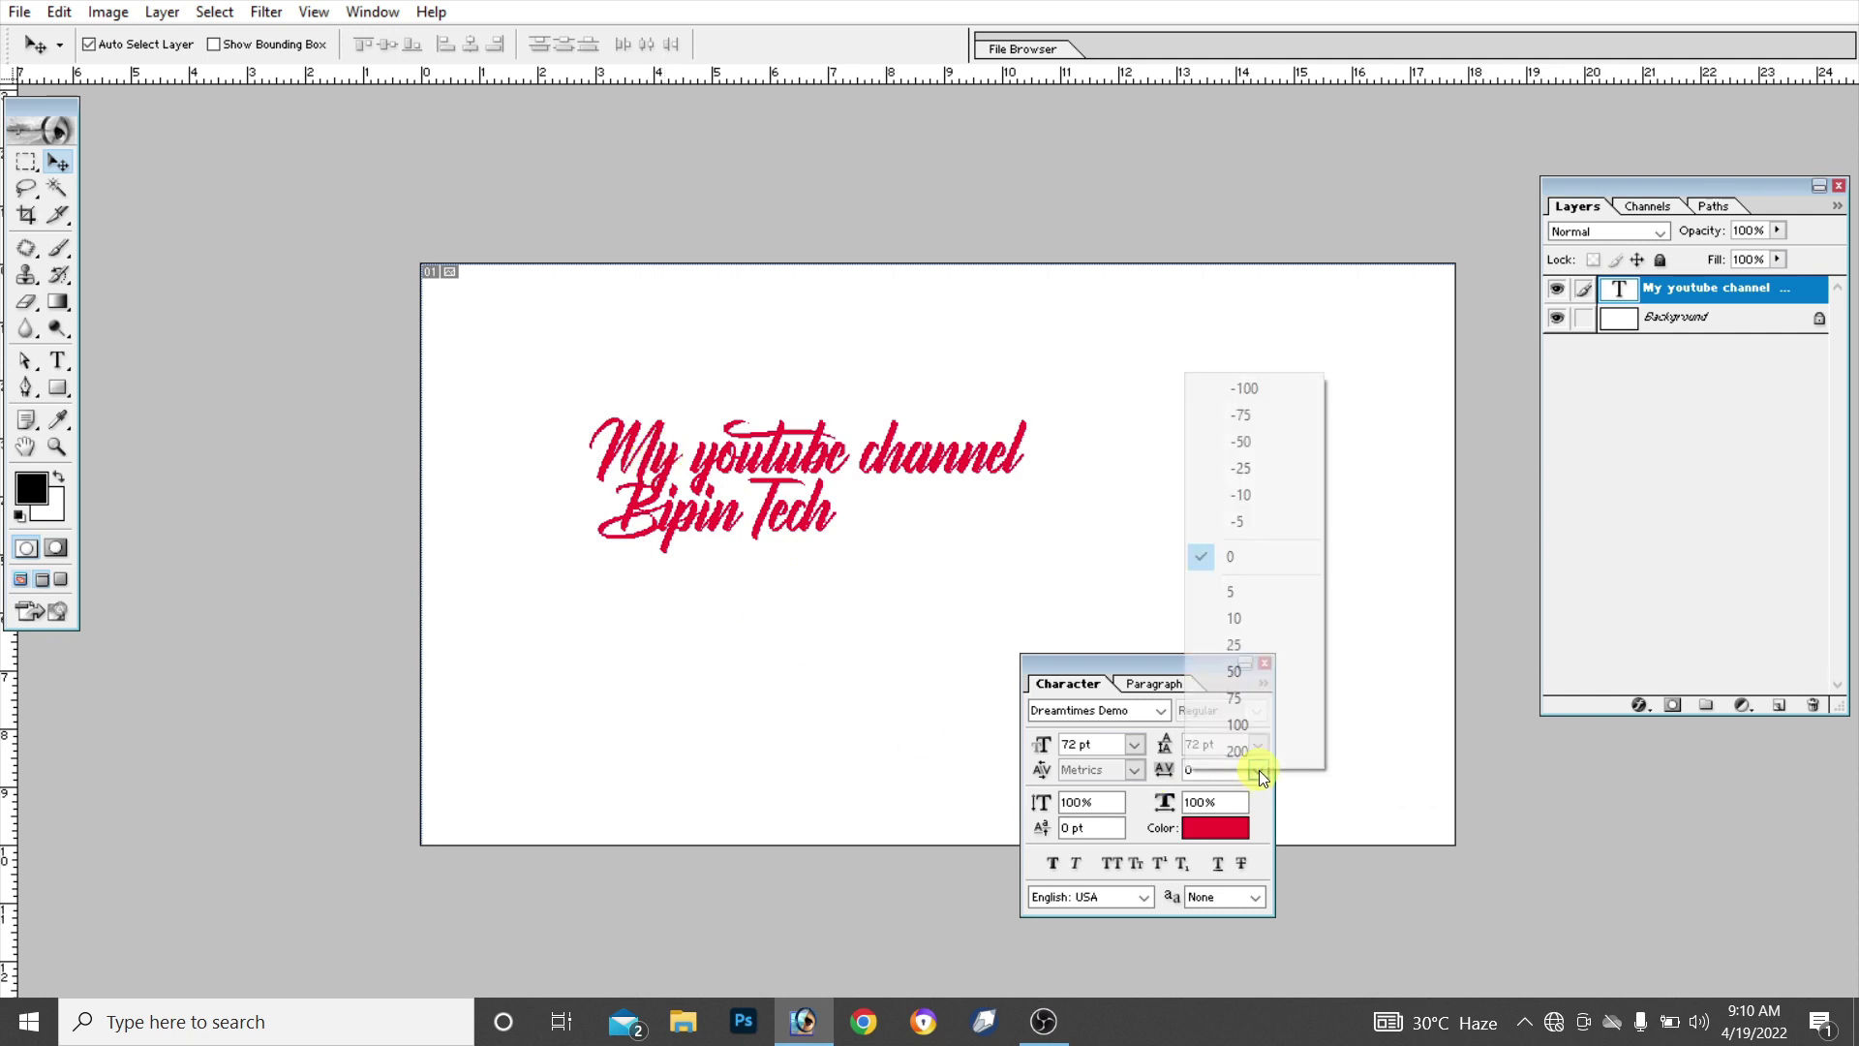
left_click(1240, 593)
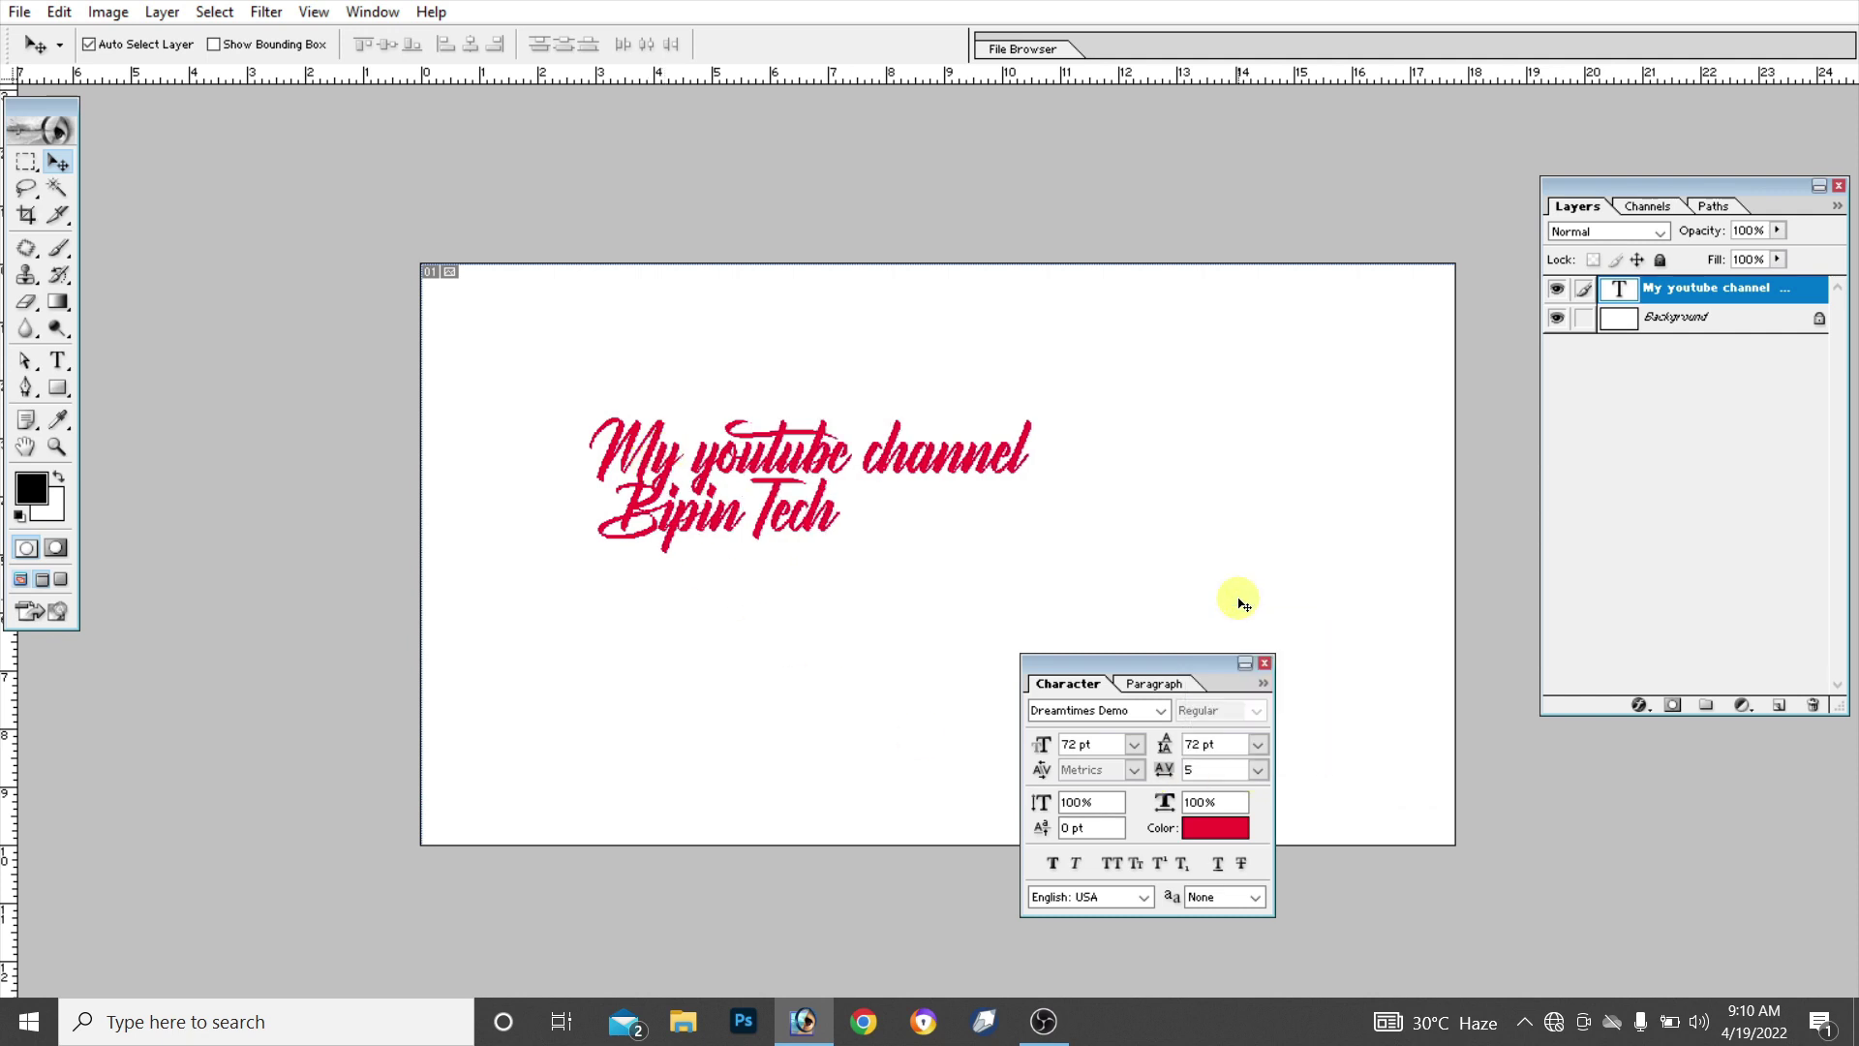
left_click(1262, 746)
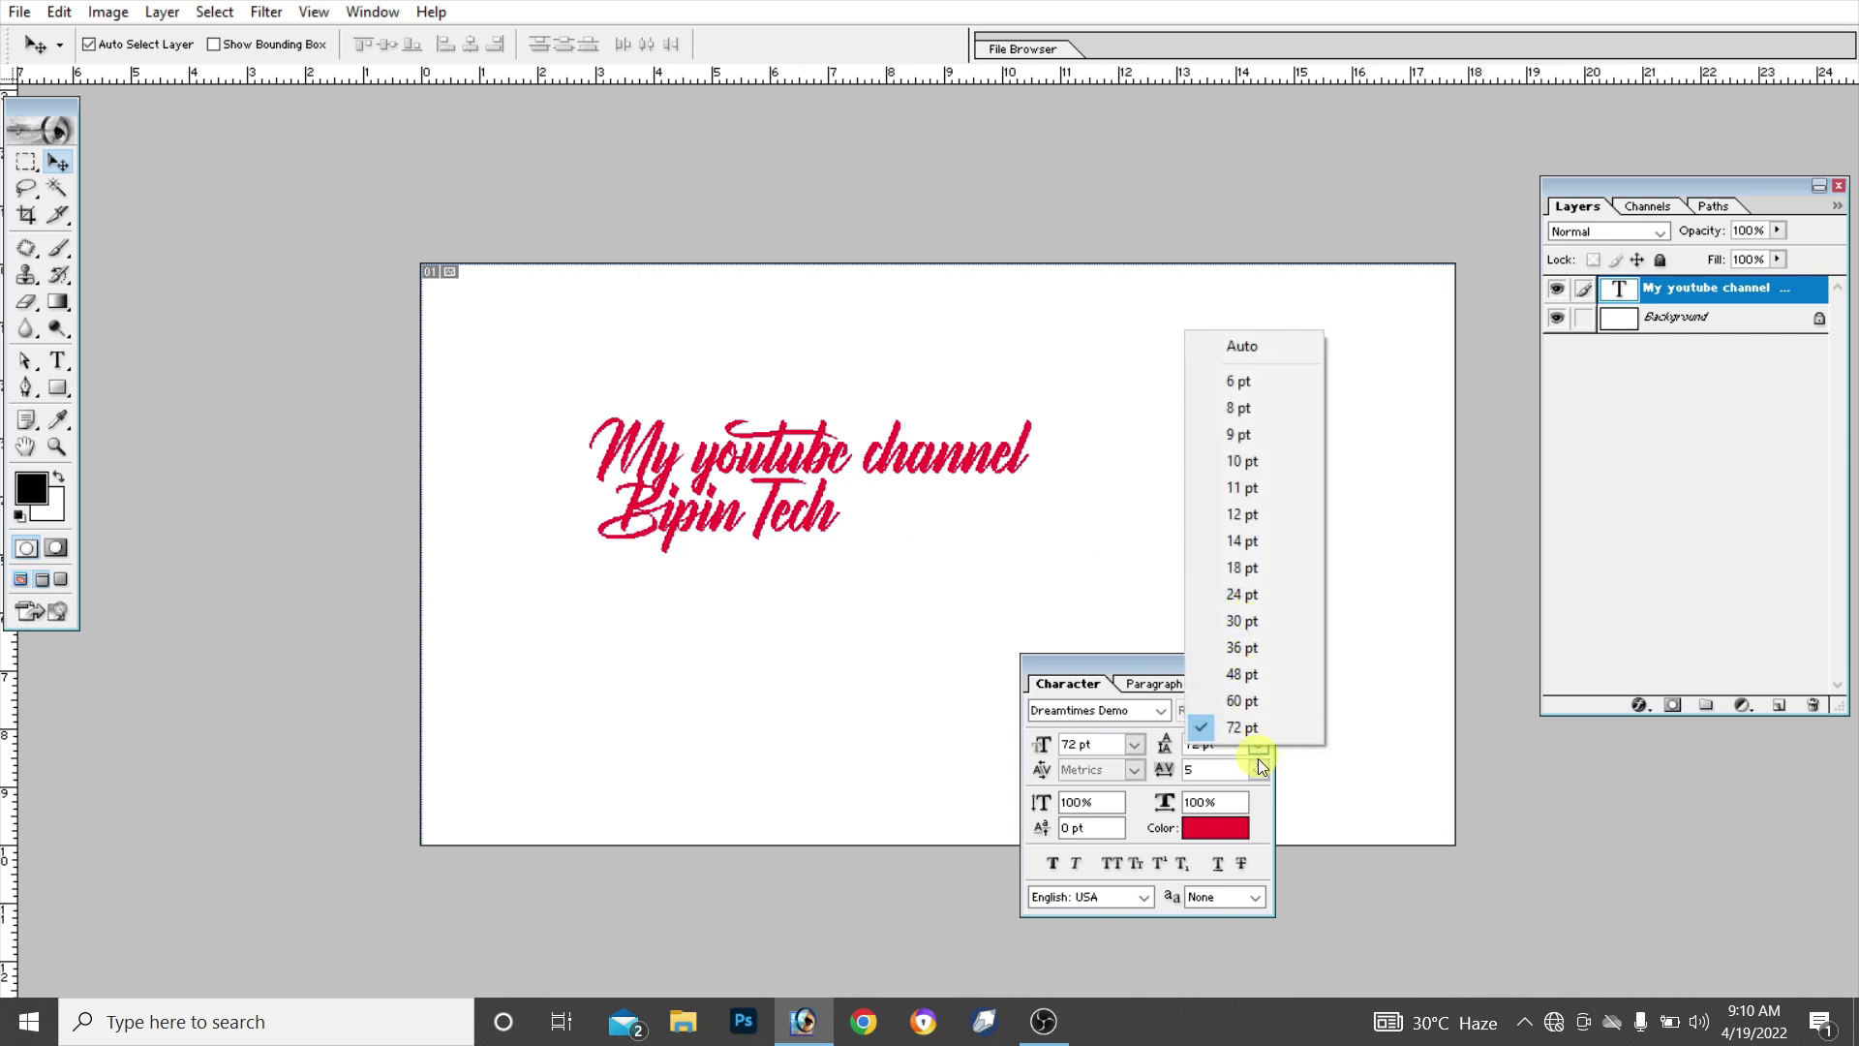
Set the heading's letter spacing to 200, trying 10, 50, 75 and 100 first
left_click(1258, 758)
left_click(1243, 639)
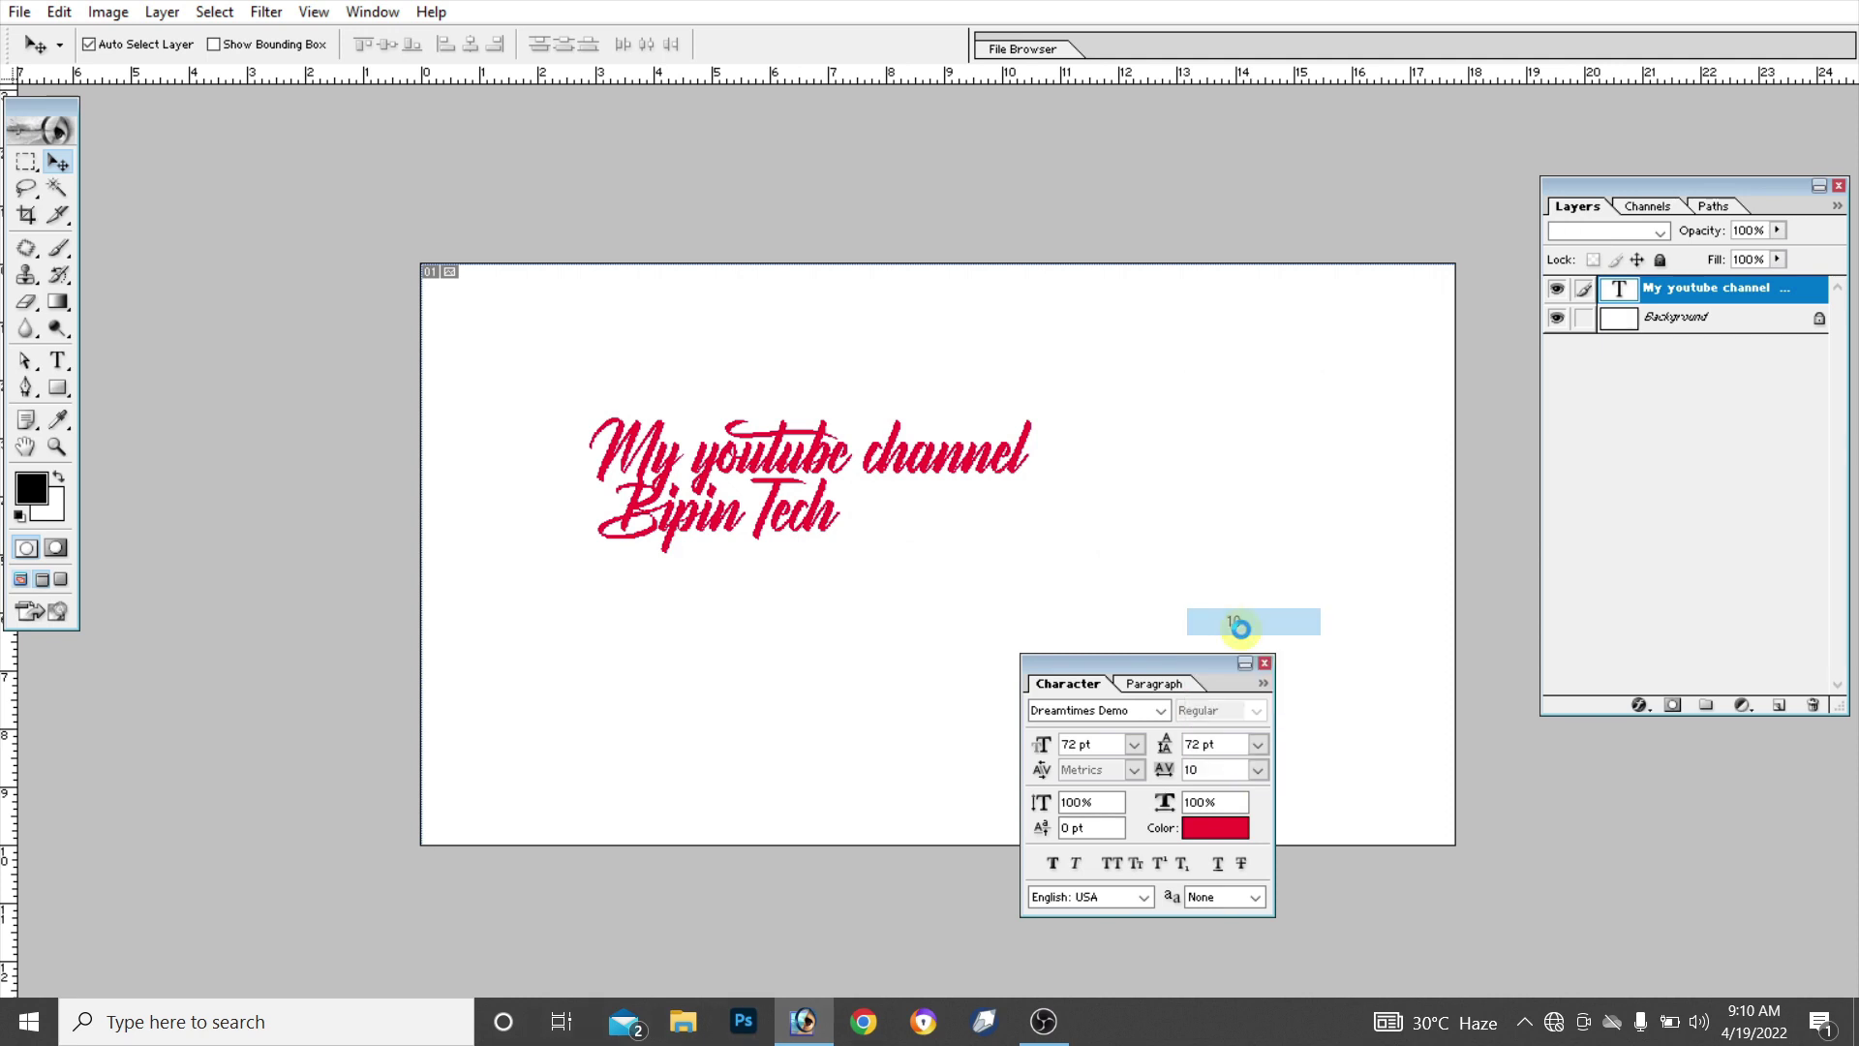
left_click(1258, 769)
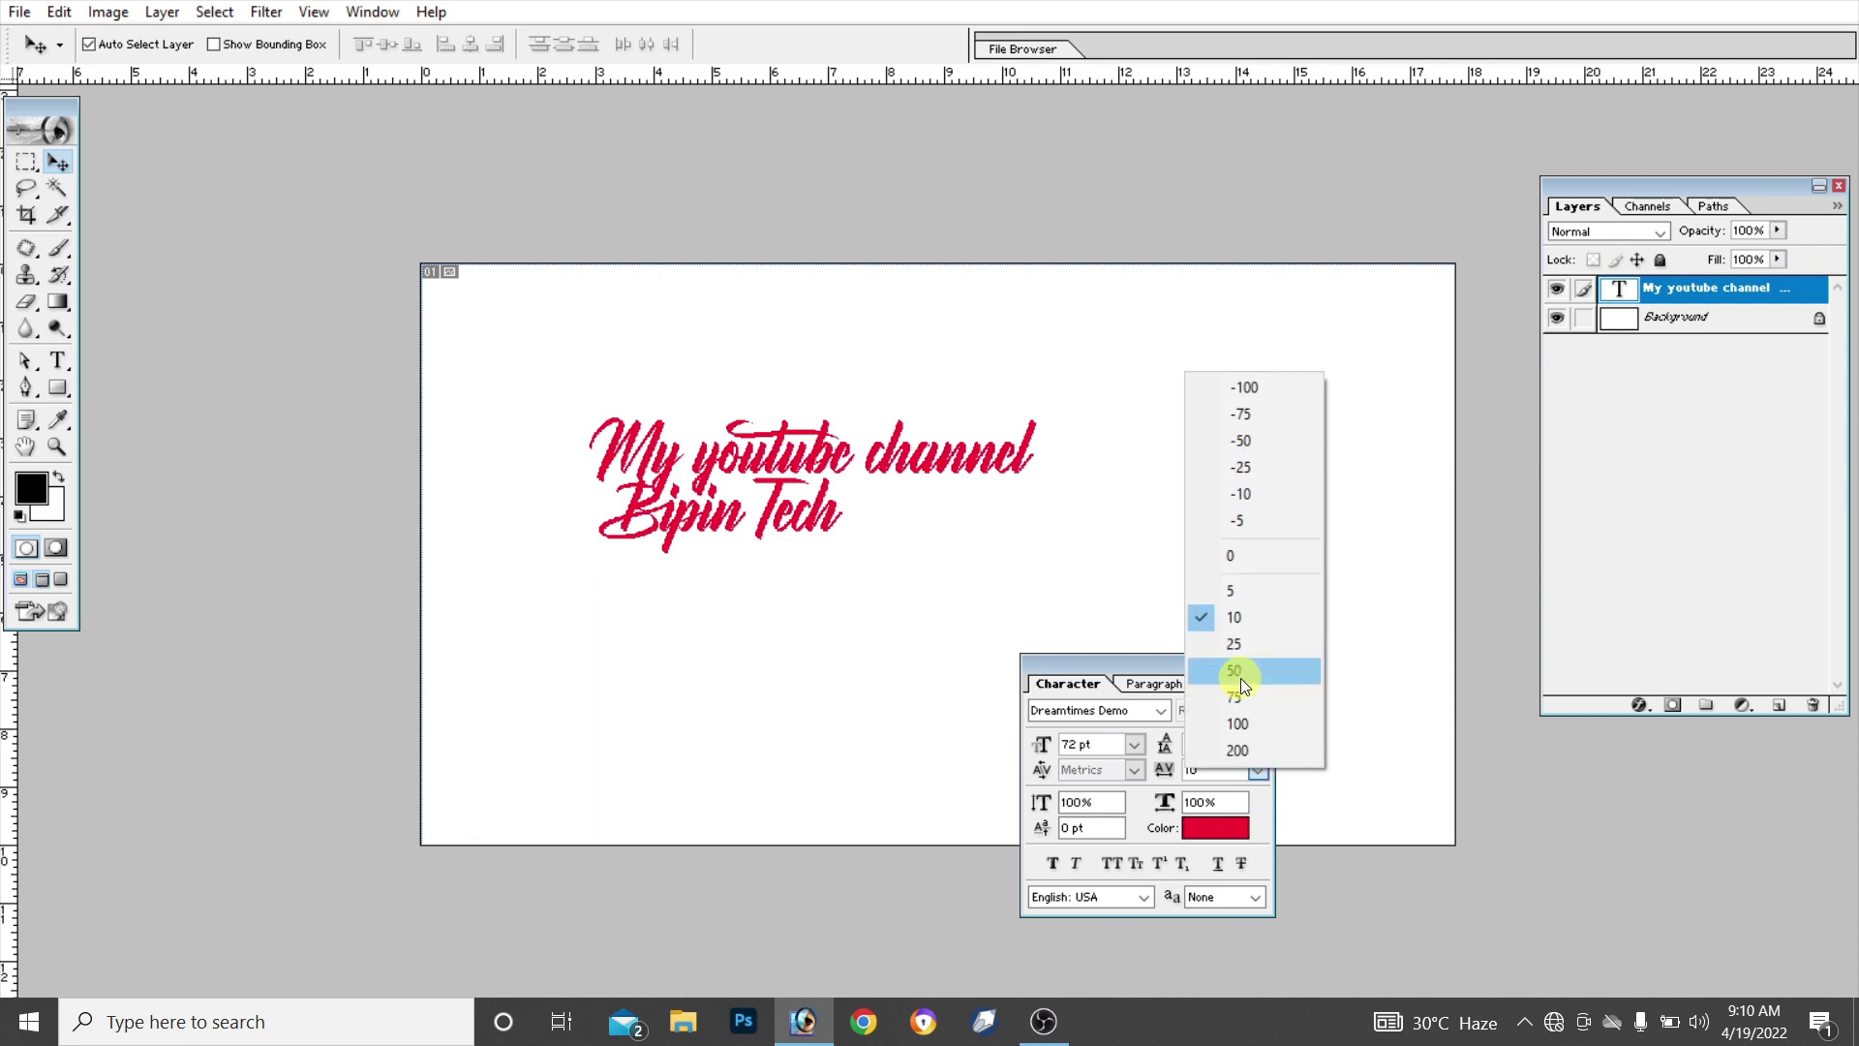
left_click(1240, 677)
left_click(1258, 767)
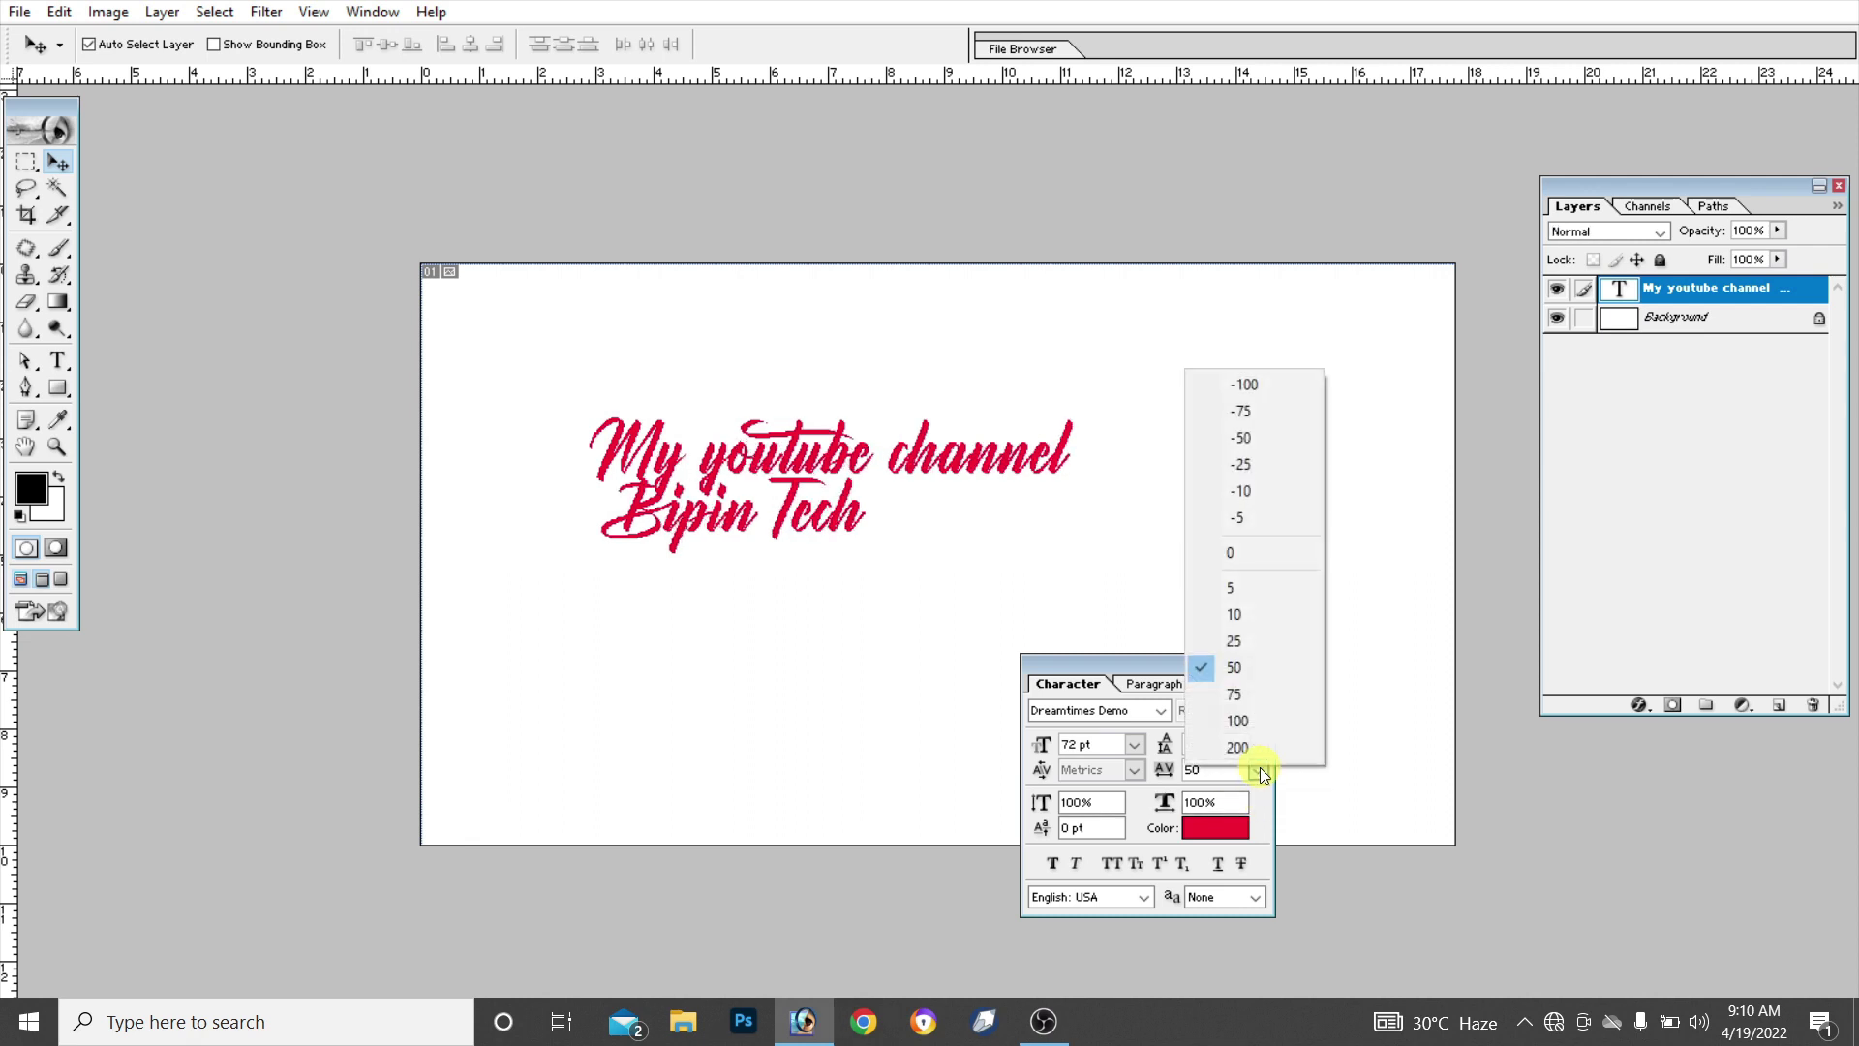
left_click(1240, 702)
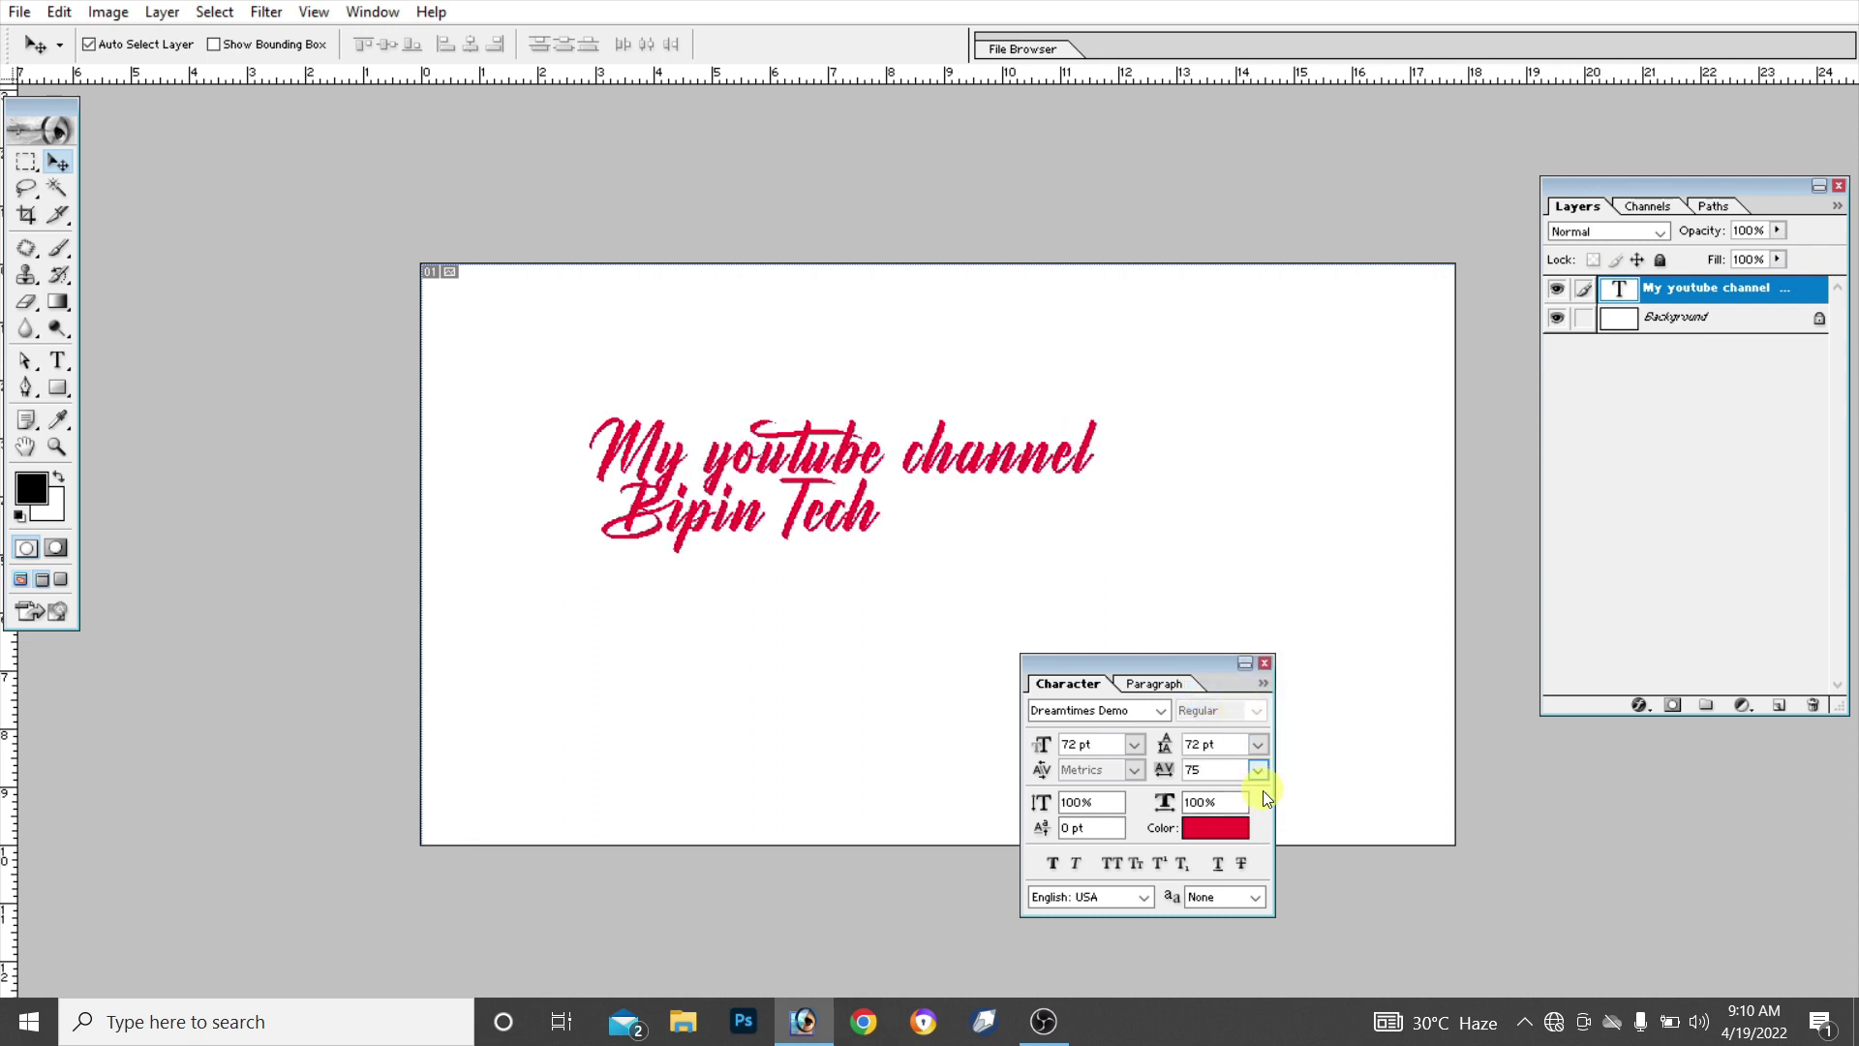
left_click(1262, 771)
left_click(1241, 728)
left_click(1259, 771)
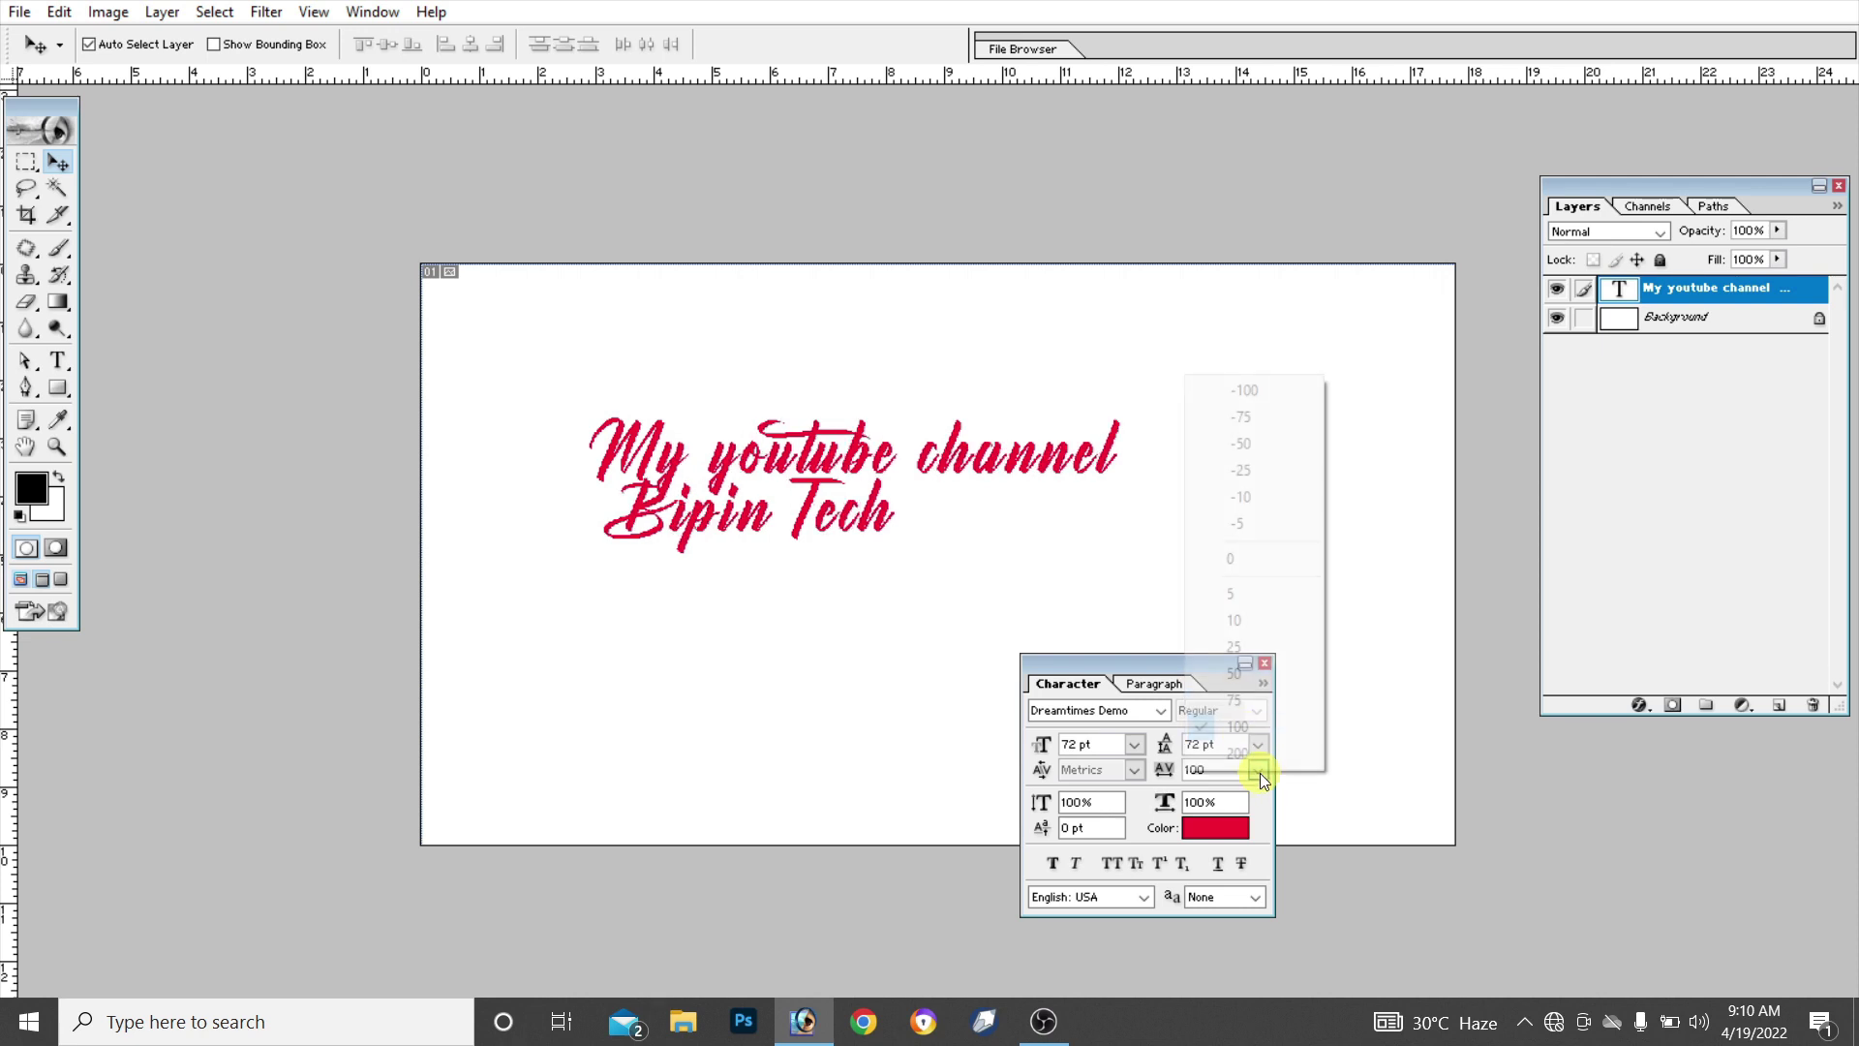
left_click(1249, 752)
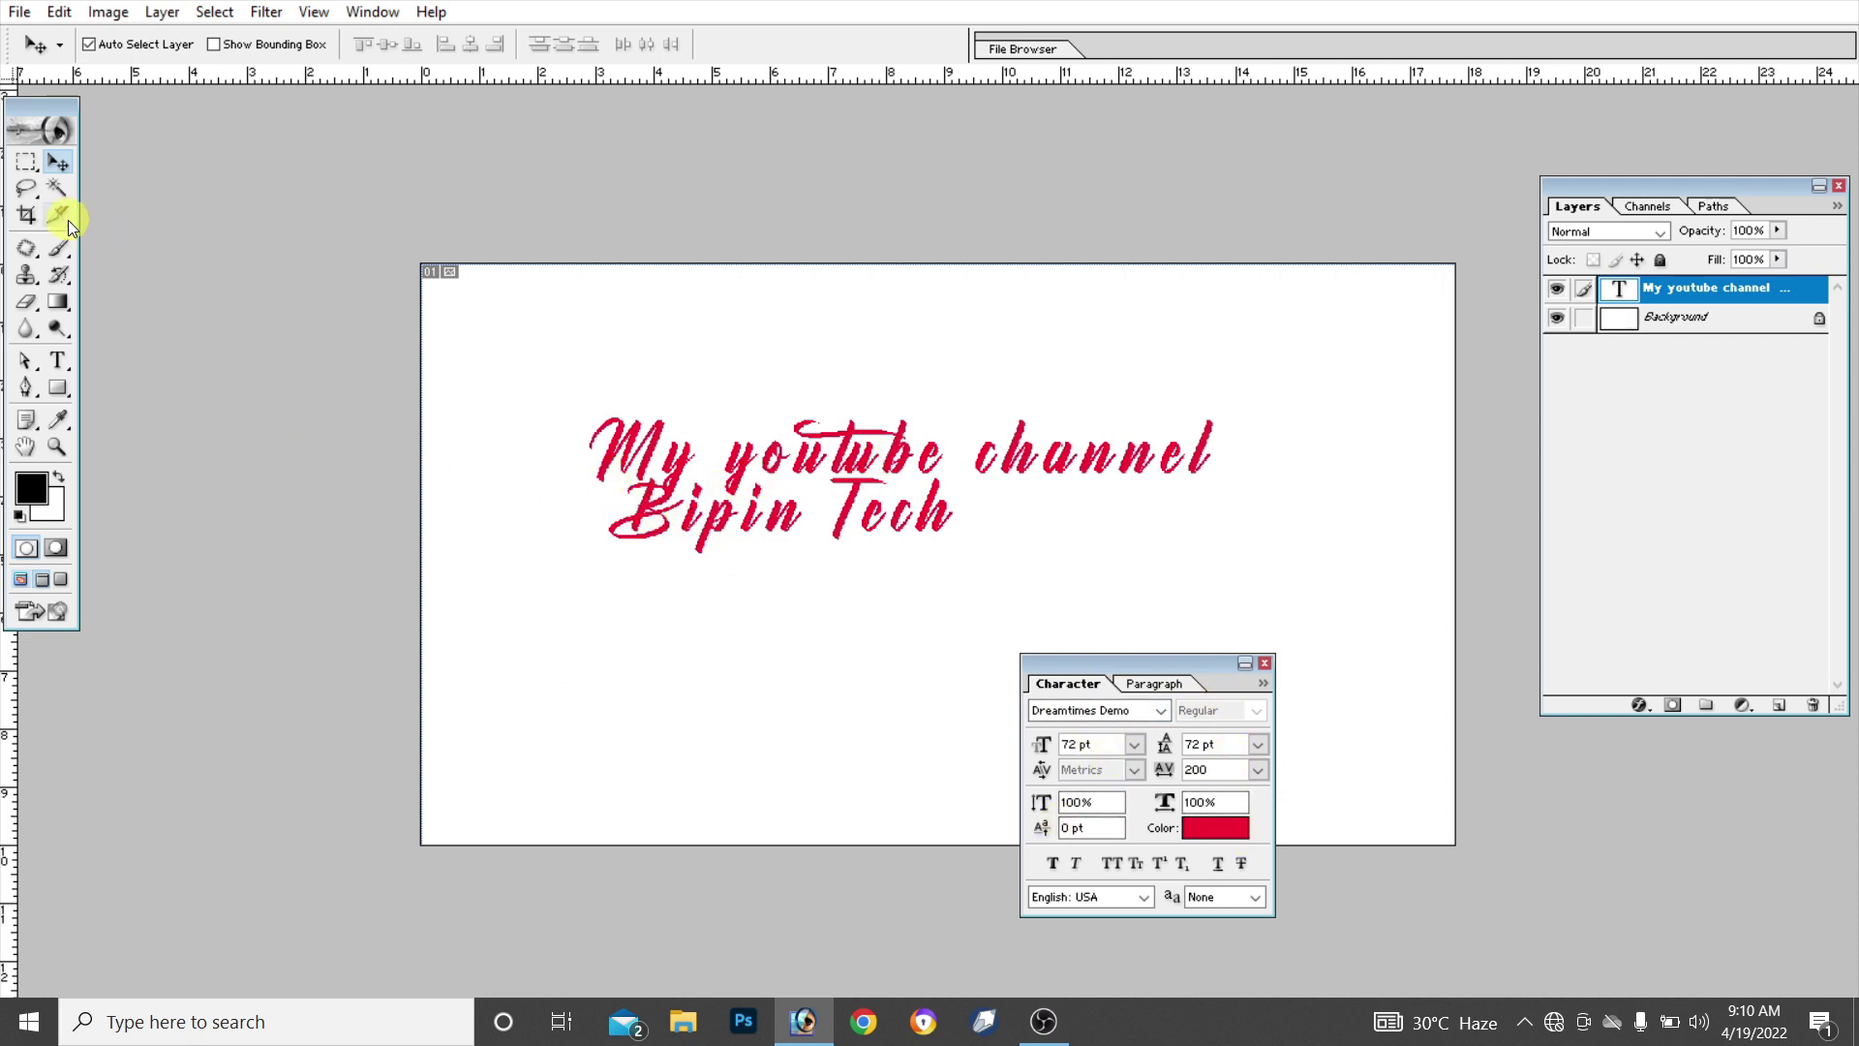
Remove the line break before 'Bipin' so the red text sits on one line, and commit it
key("t")
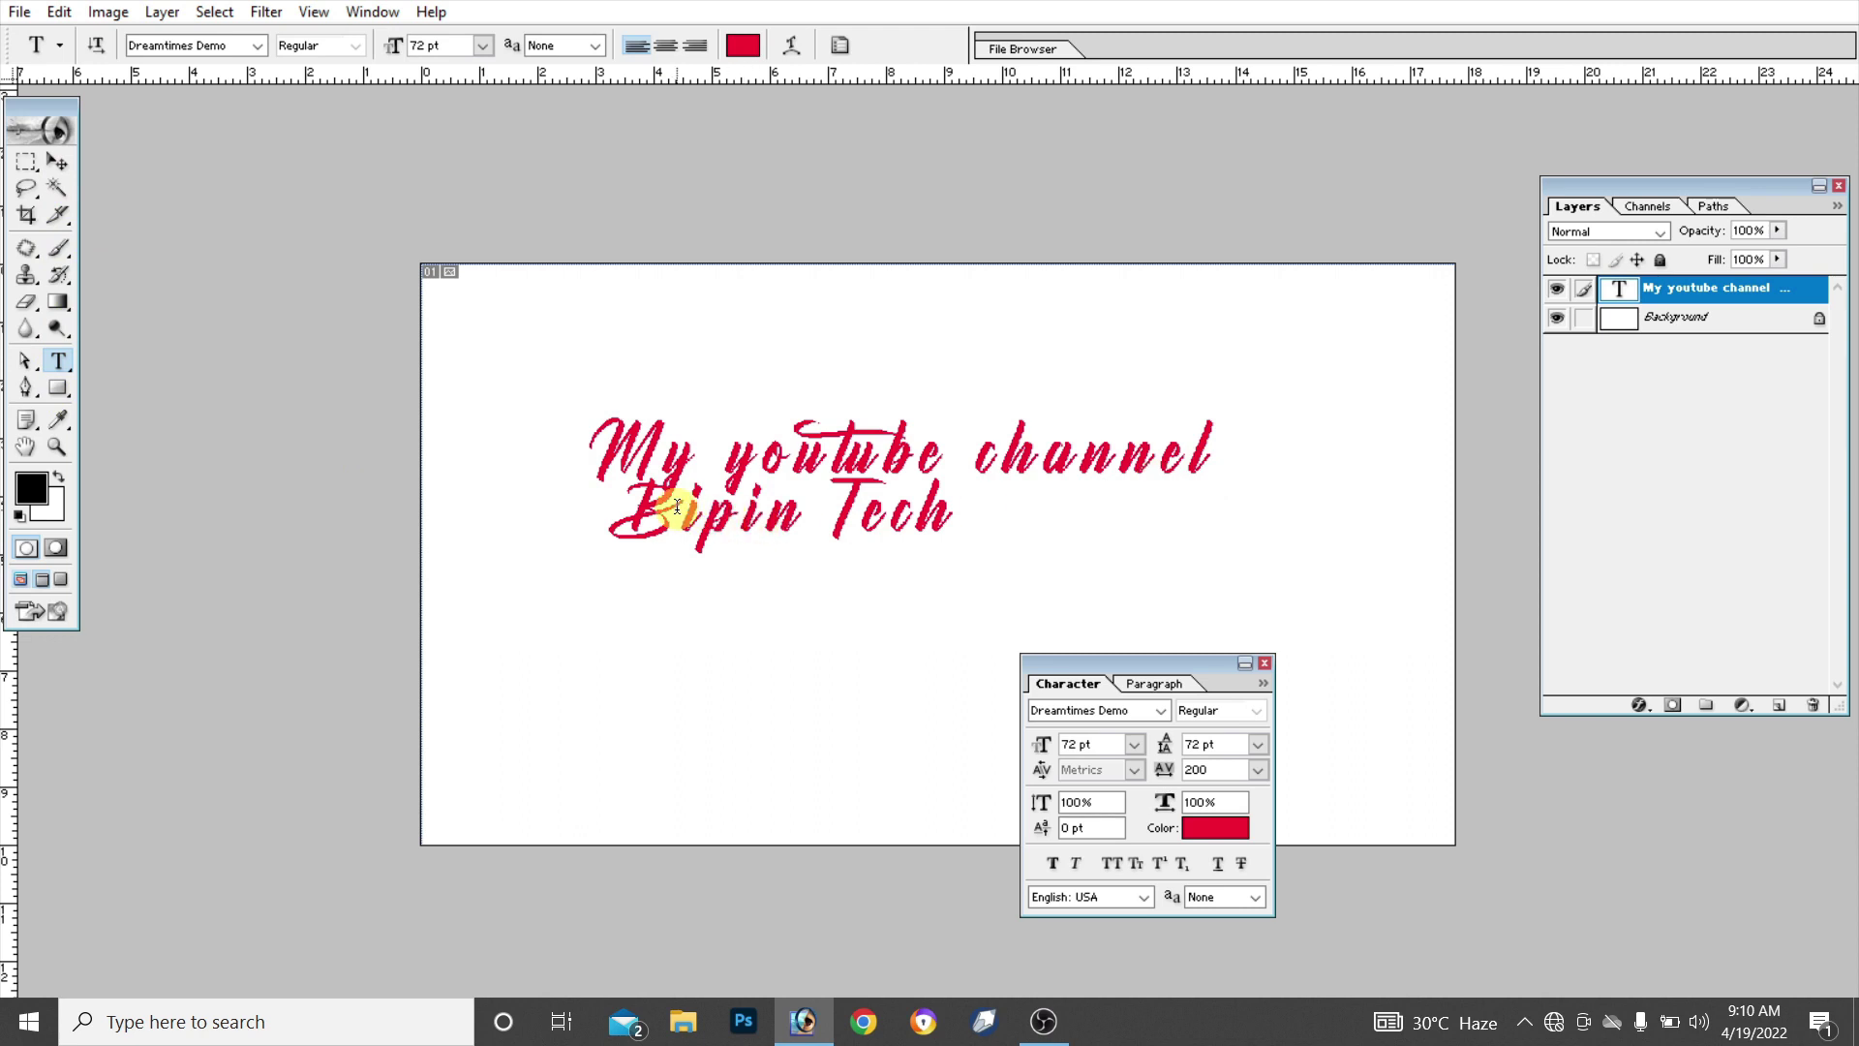
key("BackSpace")
key("ctrl+Return")
Set the text's tracking to 5 in the Character panel
key("v")
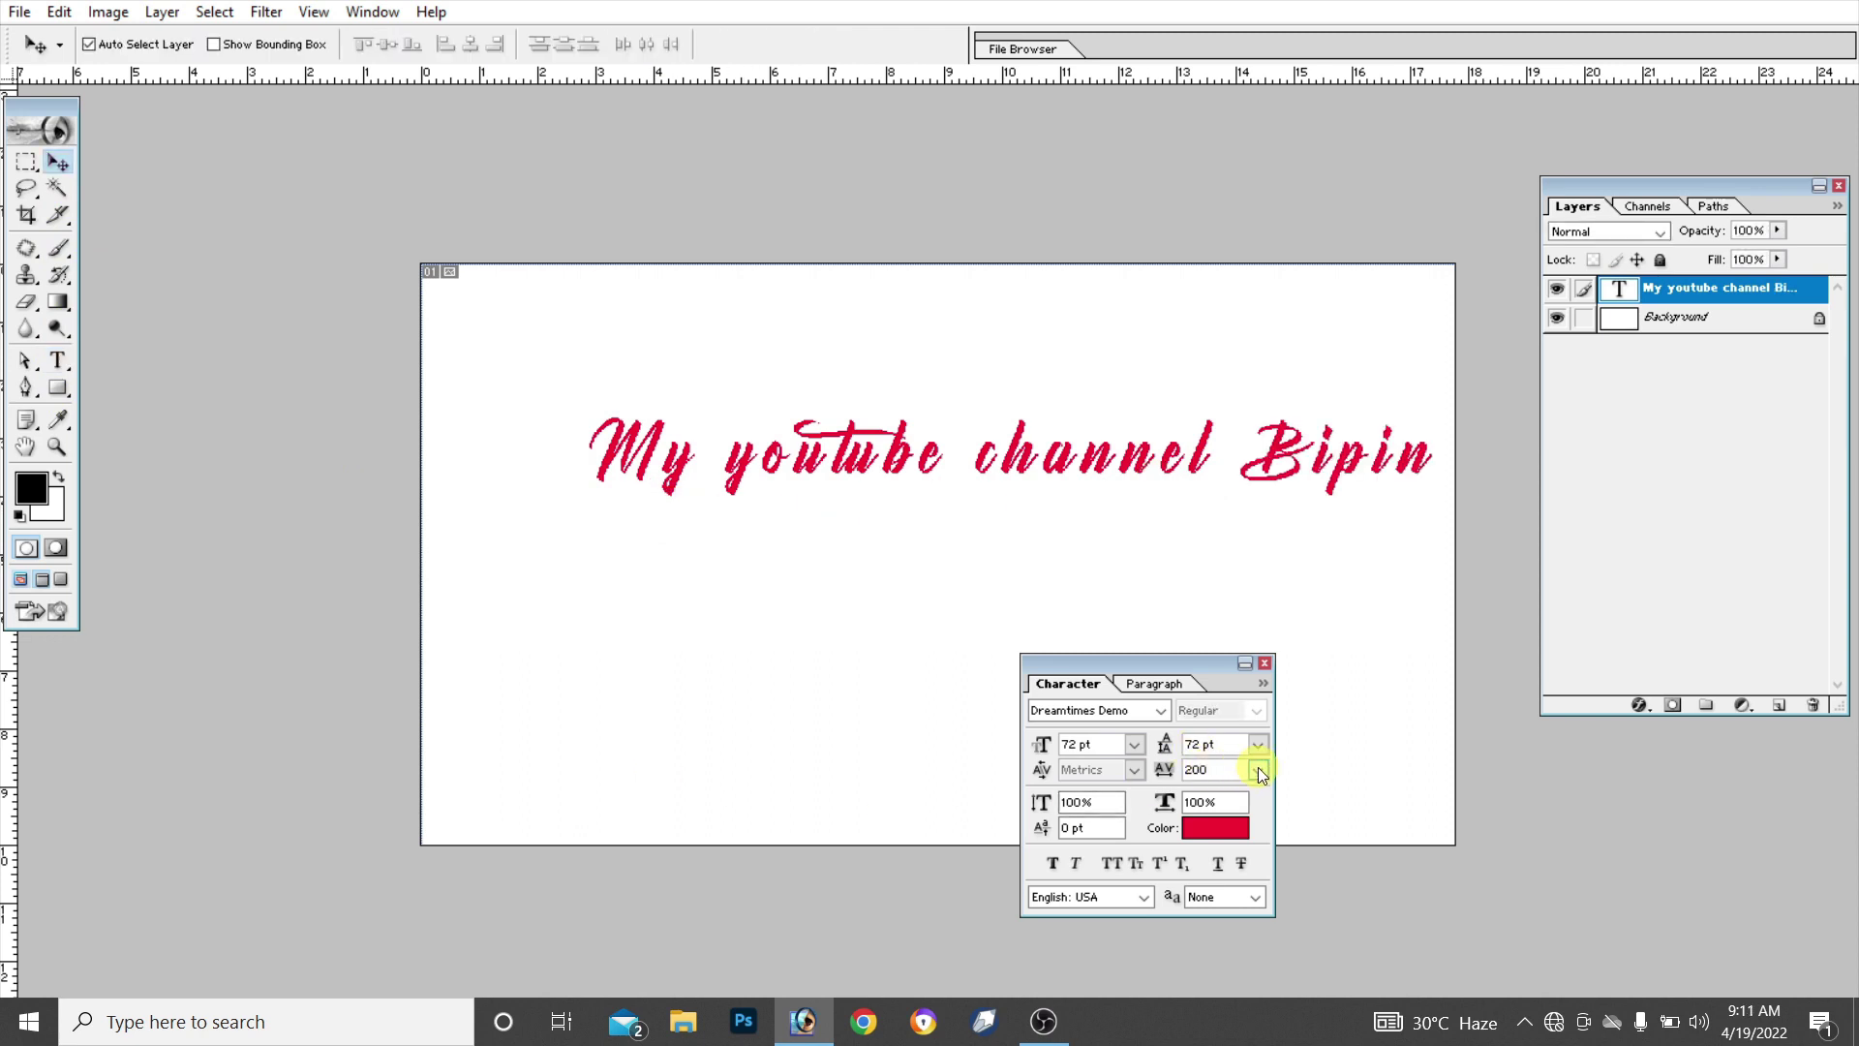
left_click(1261, 771)
left_click(1231, 599)
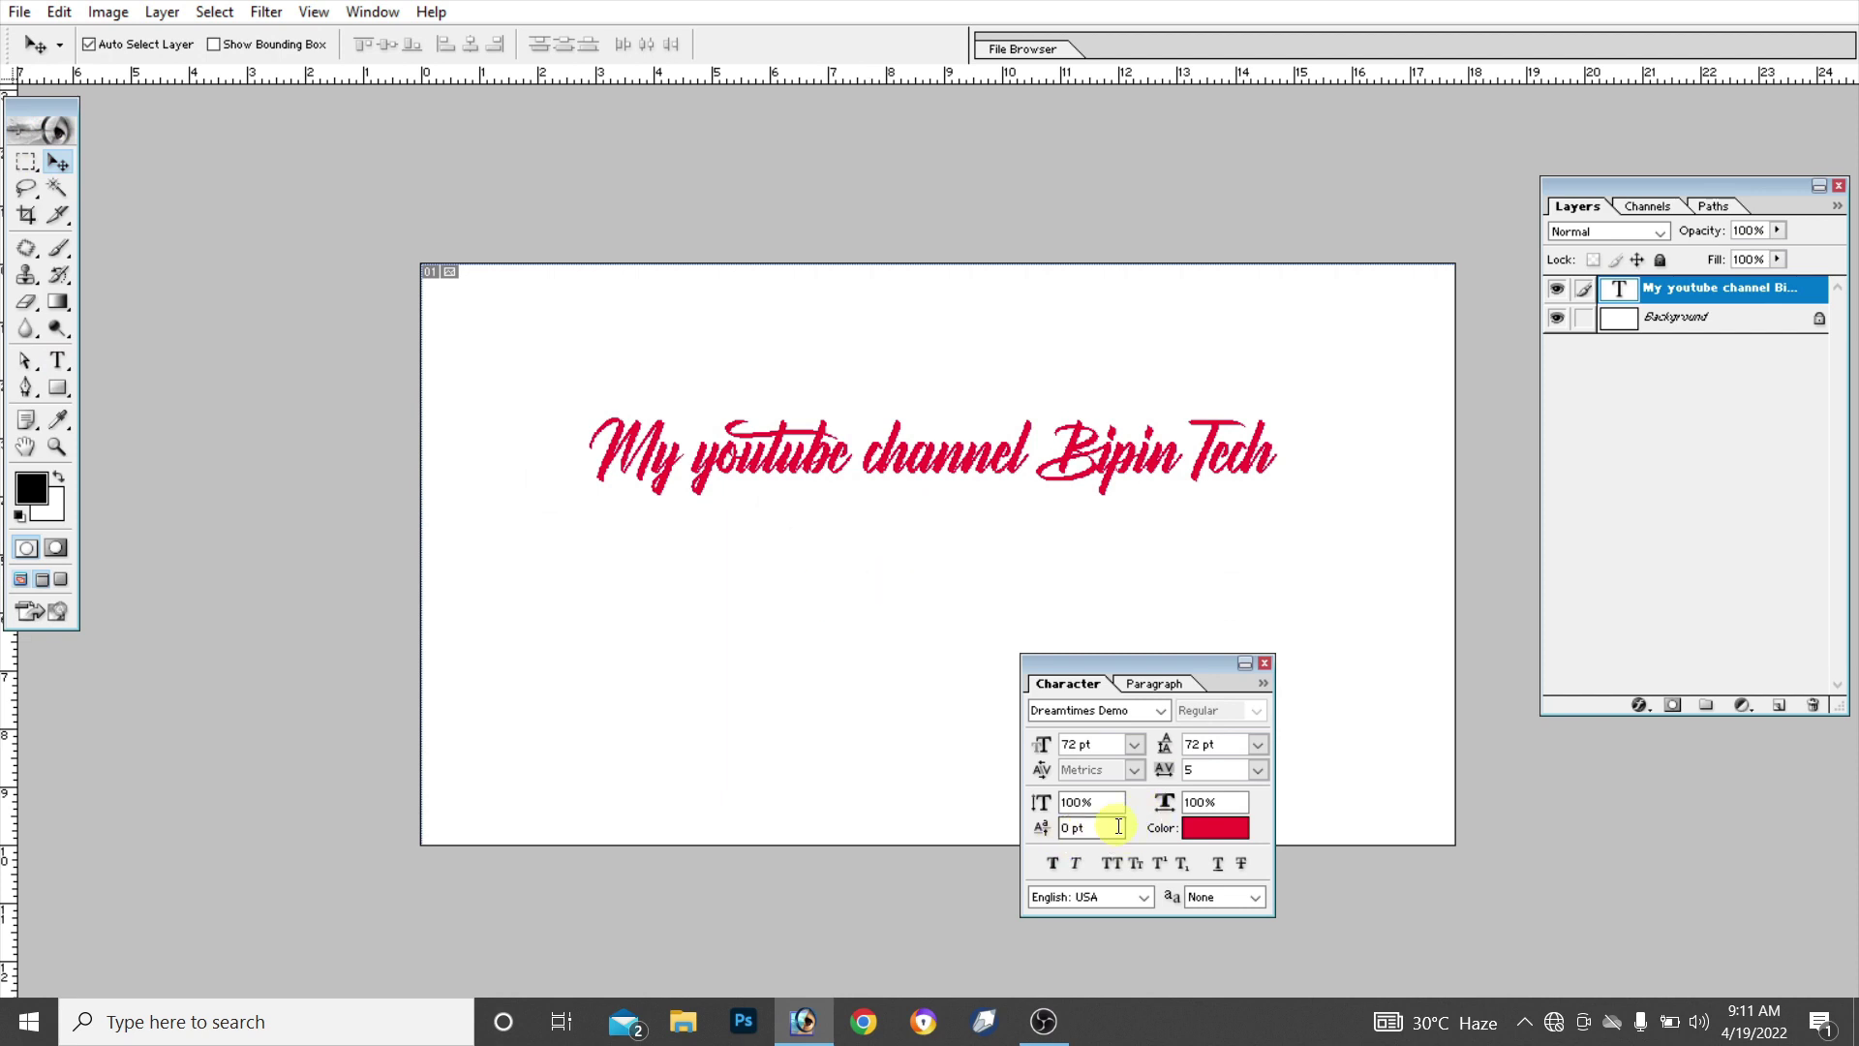
left_click(1233, 805)
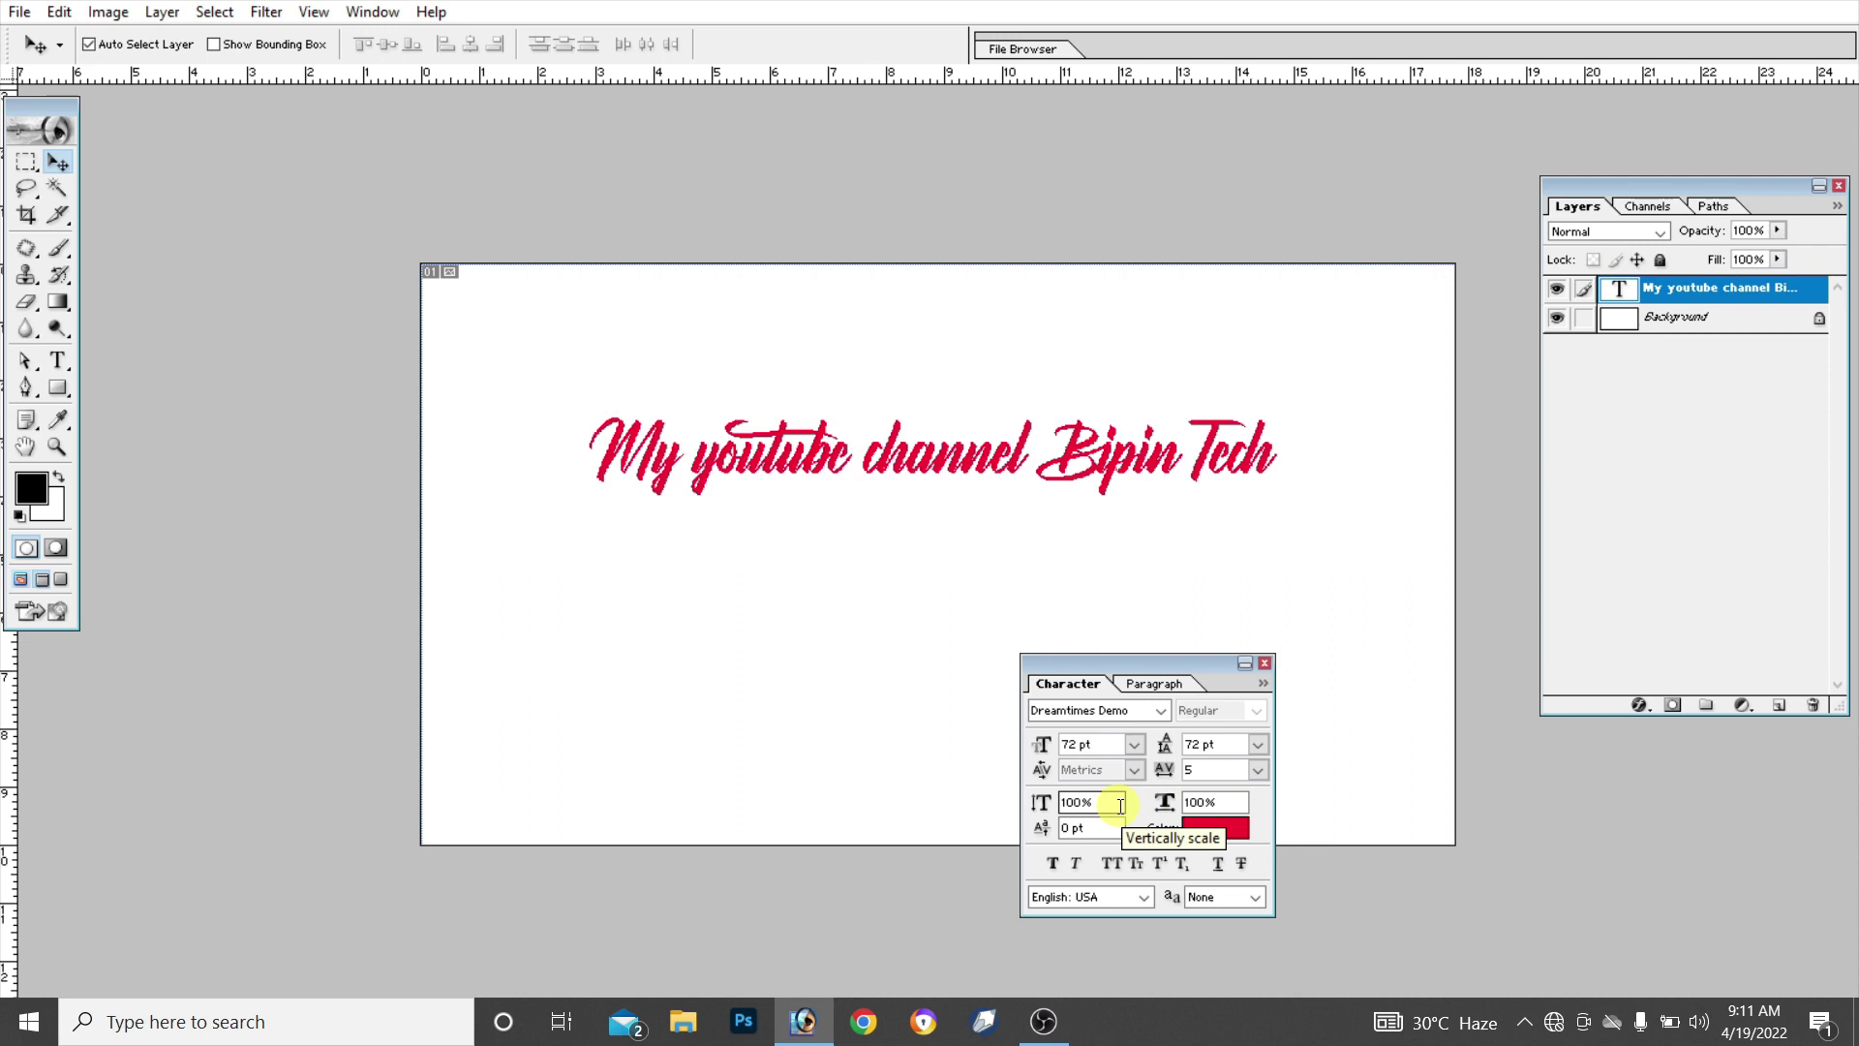
Scale the text to 200% vertically and 200% horizontally
left_click(1113, 804)
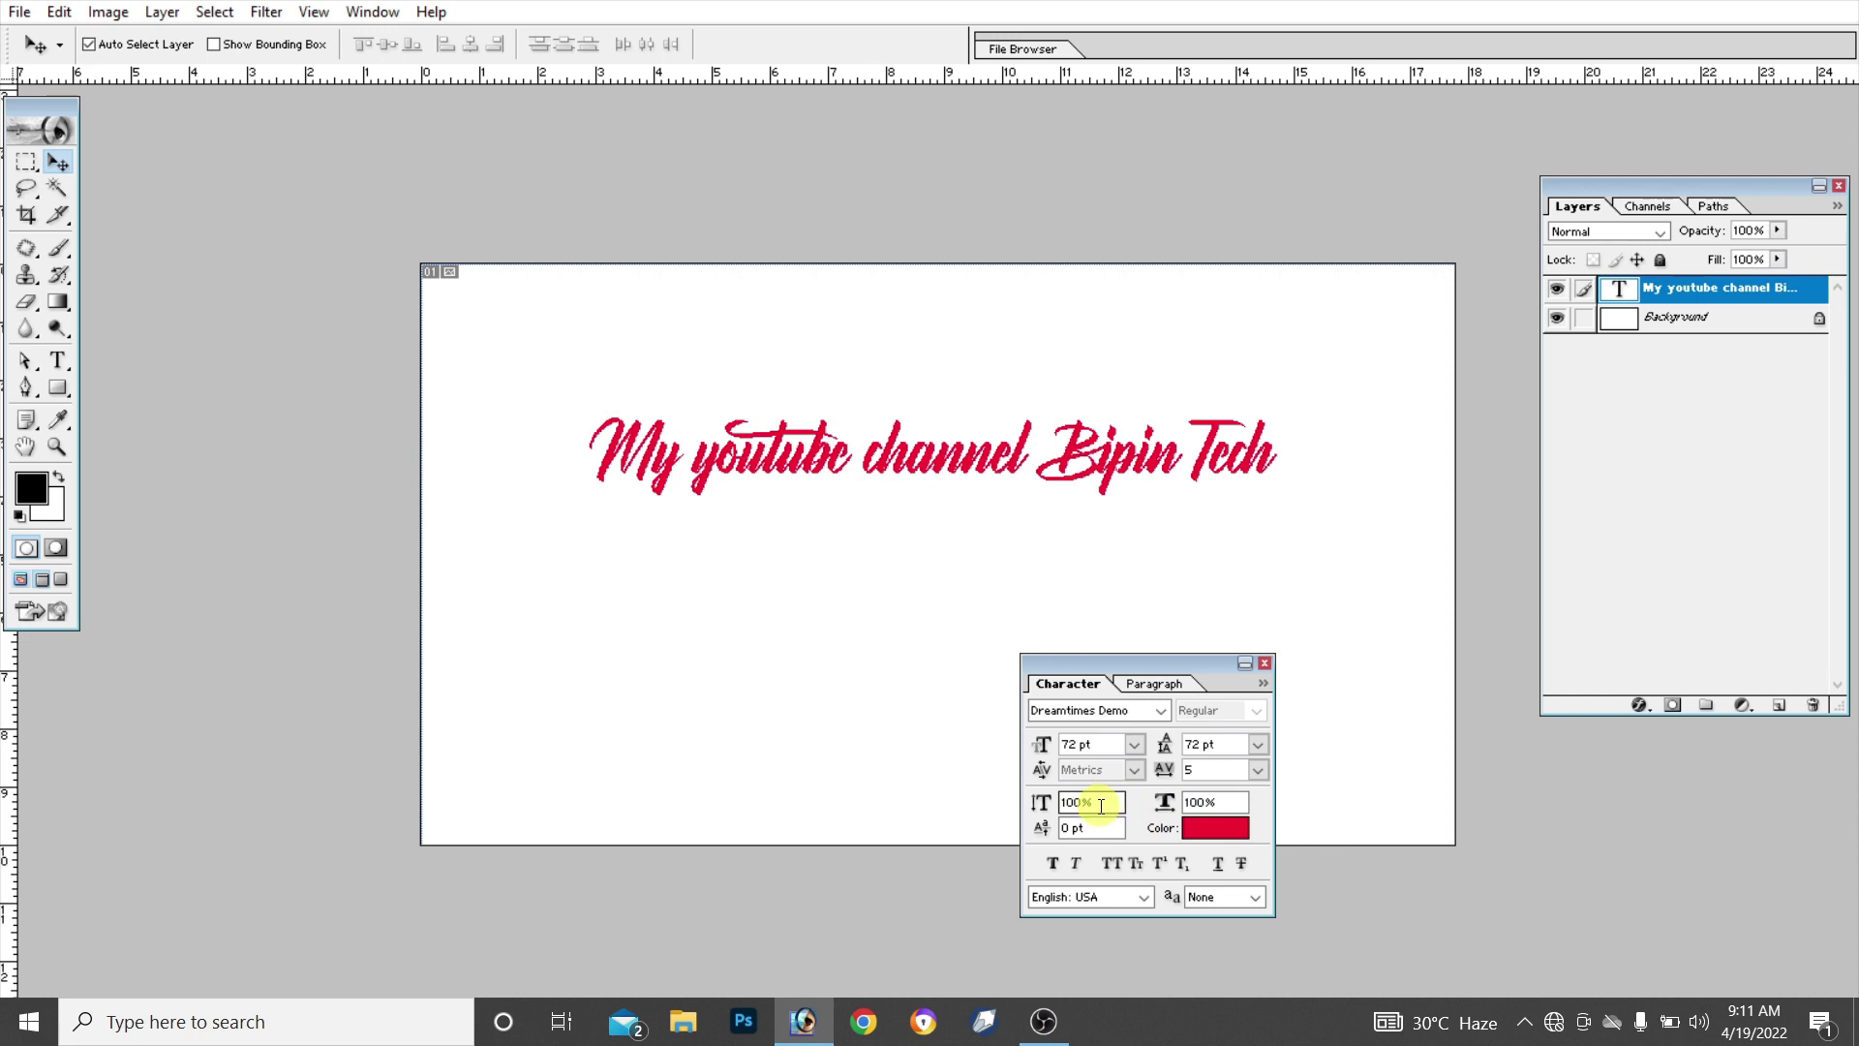
left_click_drag(1103, 804, 971, 818)
type("2")
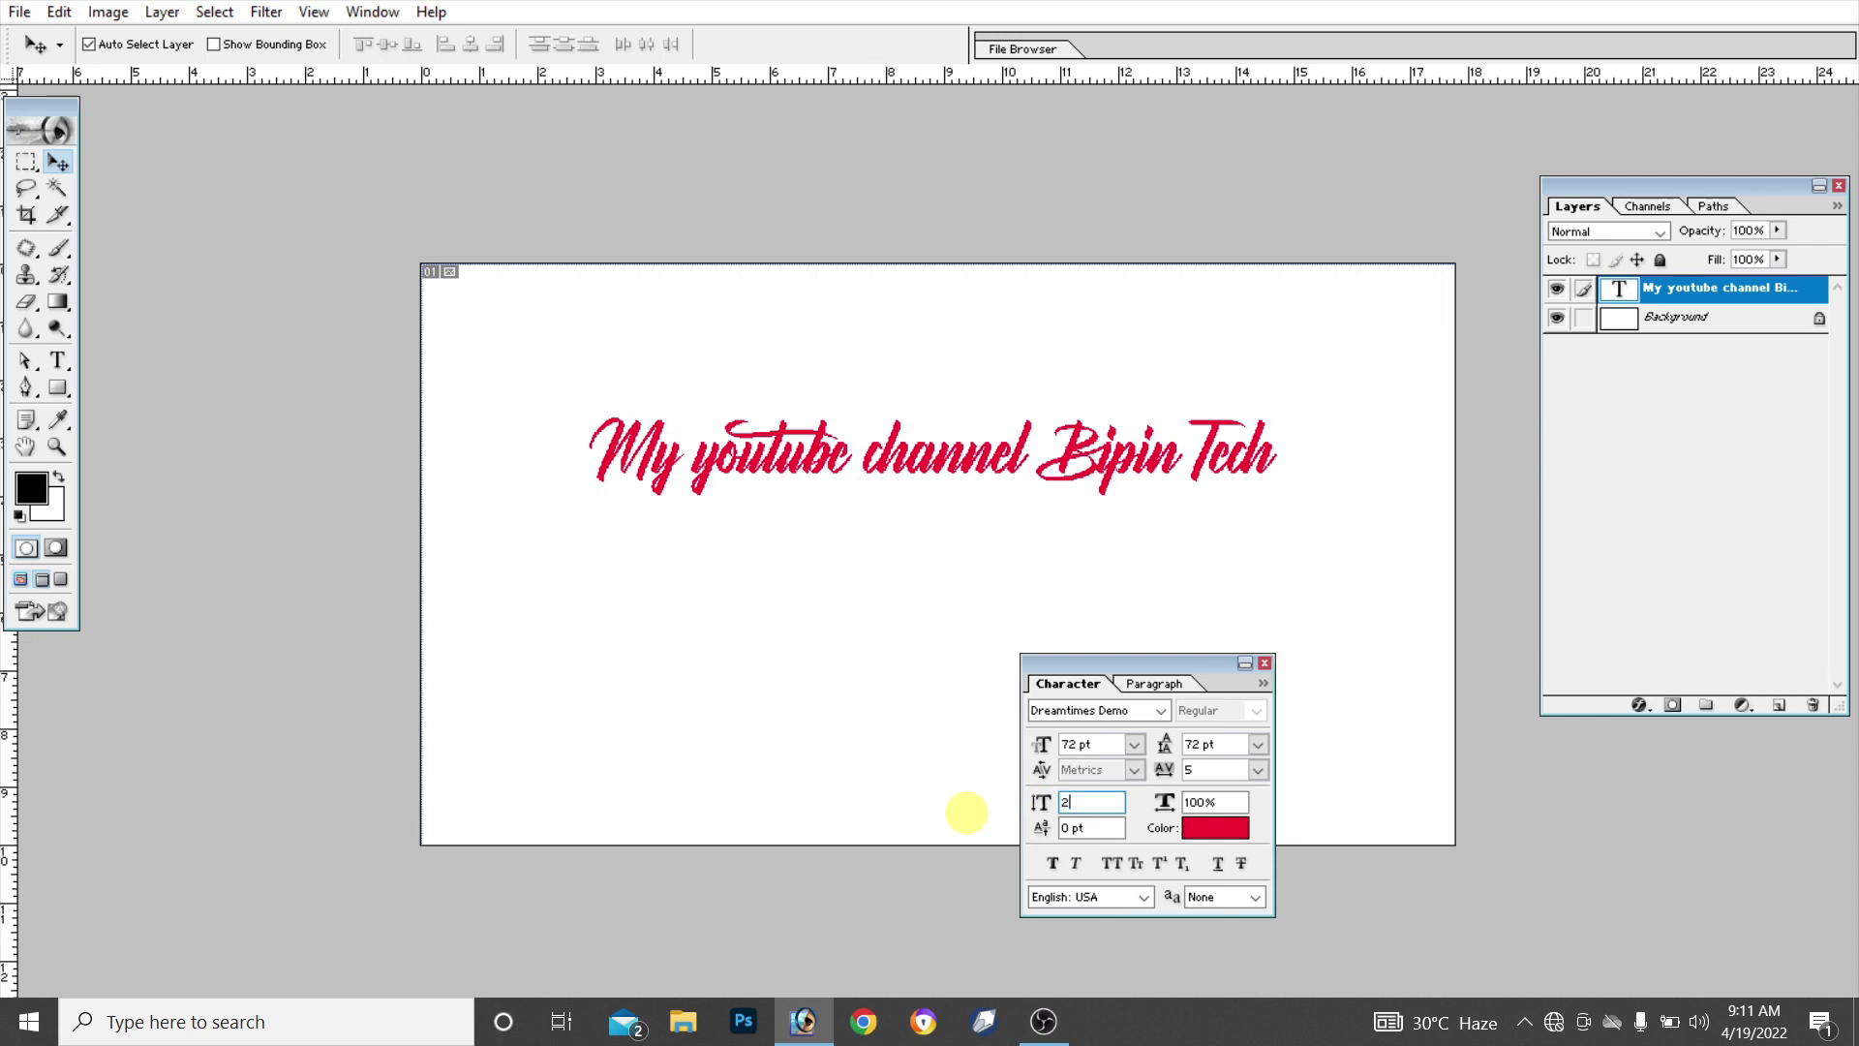
type("00")
key("Return")
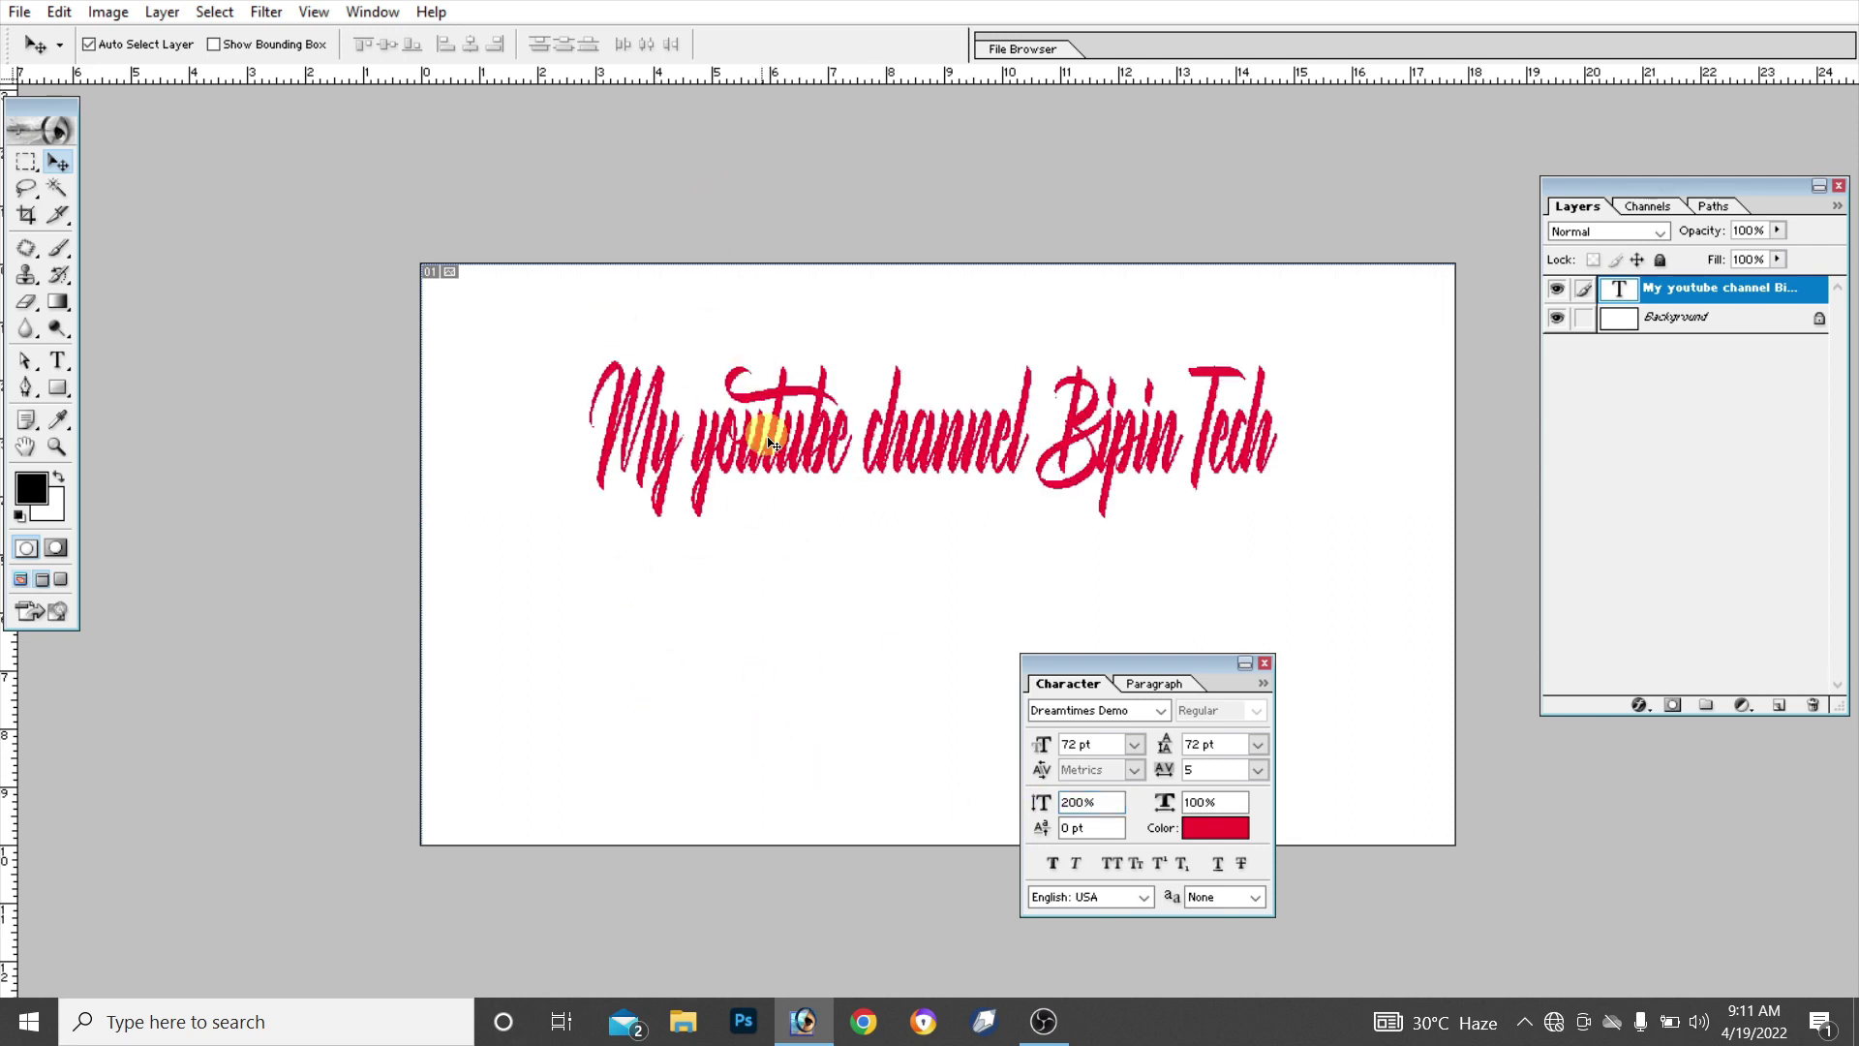
left_click(1220, 801)
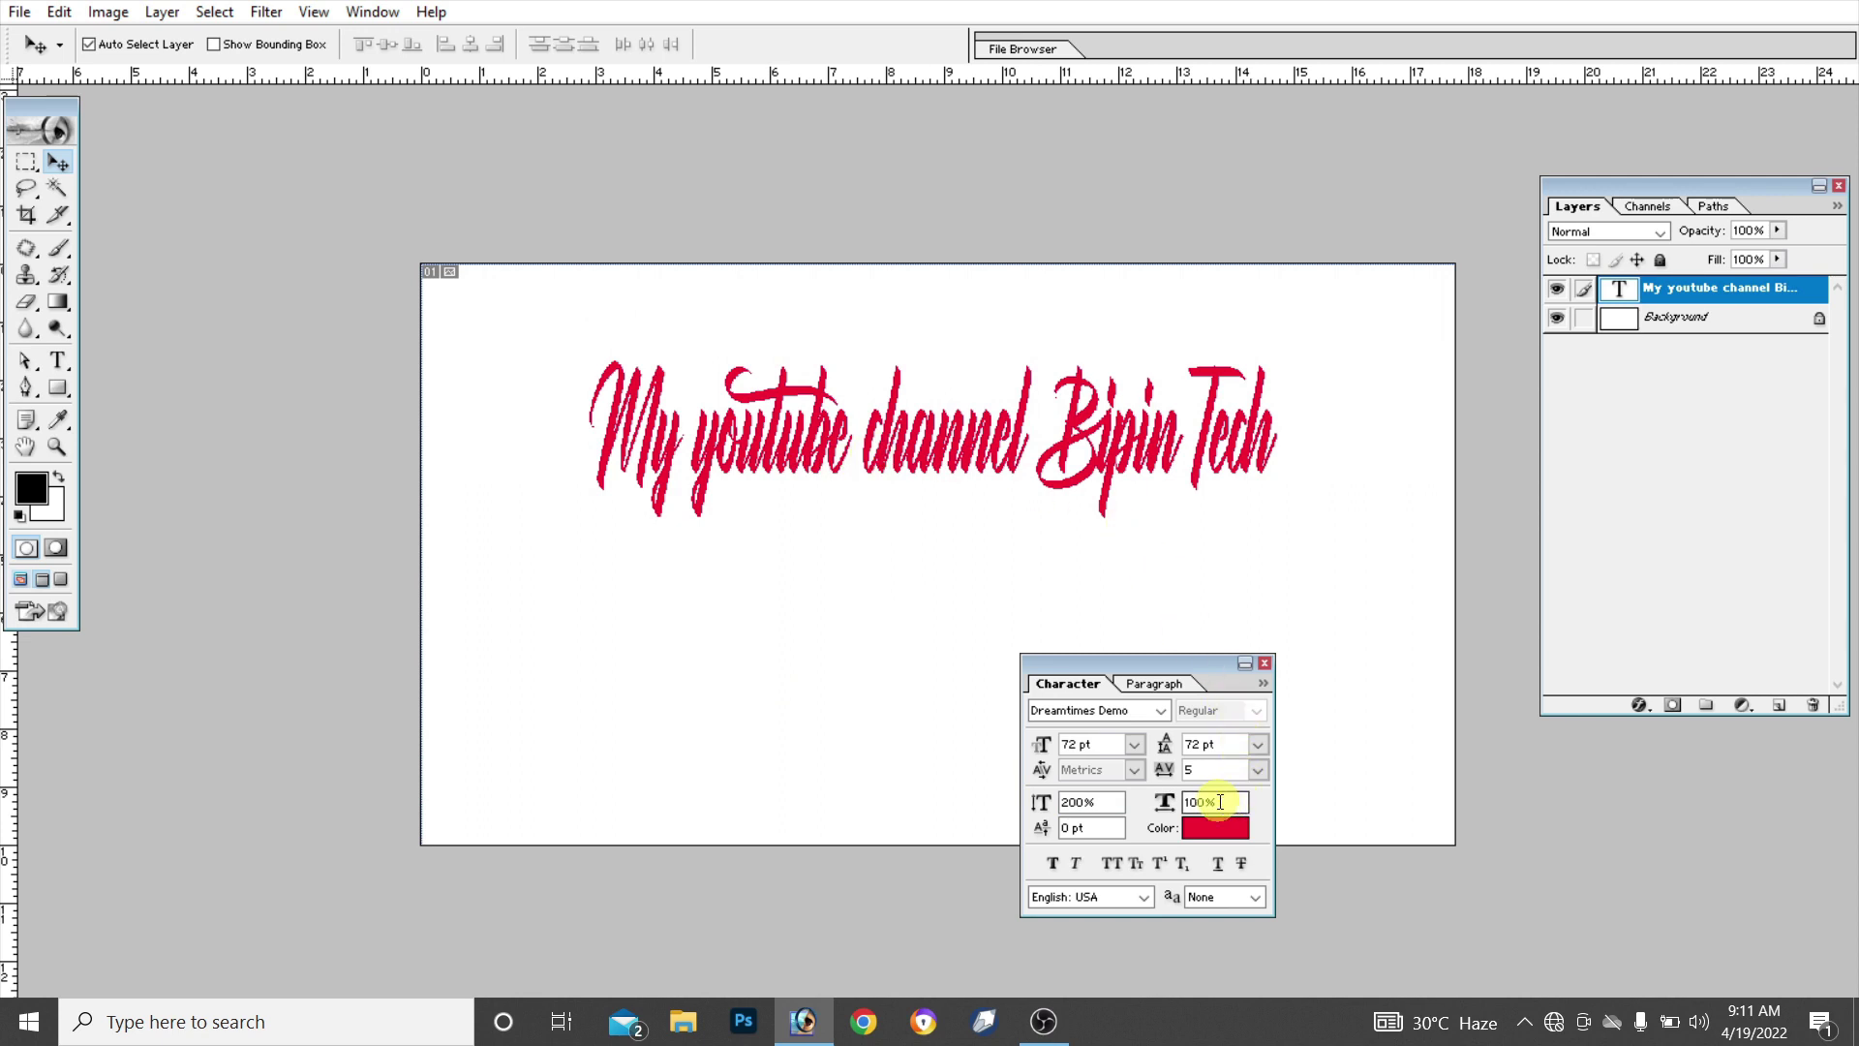
left_click_drag(1220, 801, 1157, 806)
type("200")
key("Return")
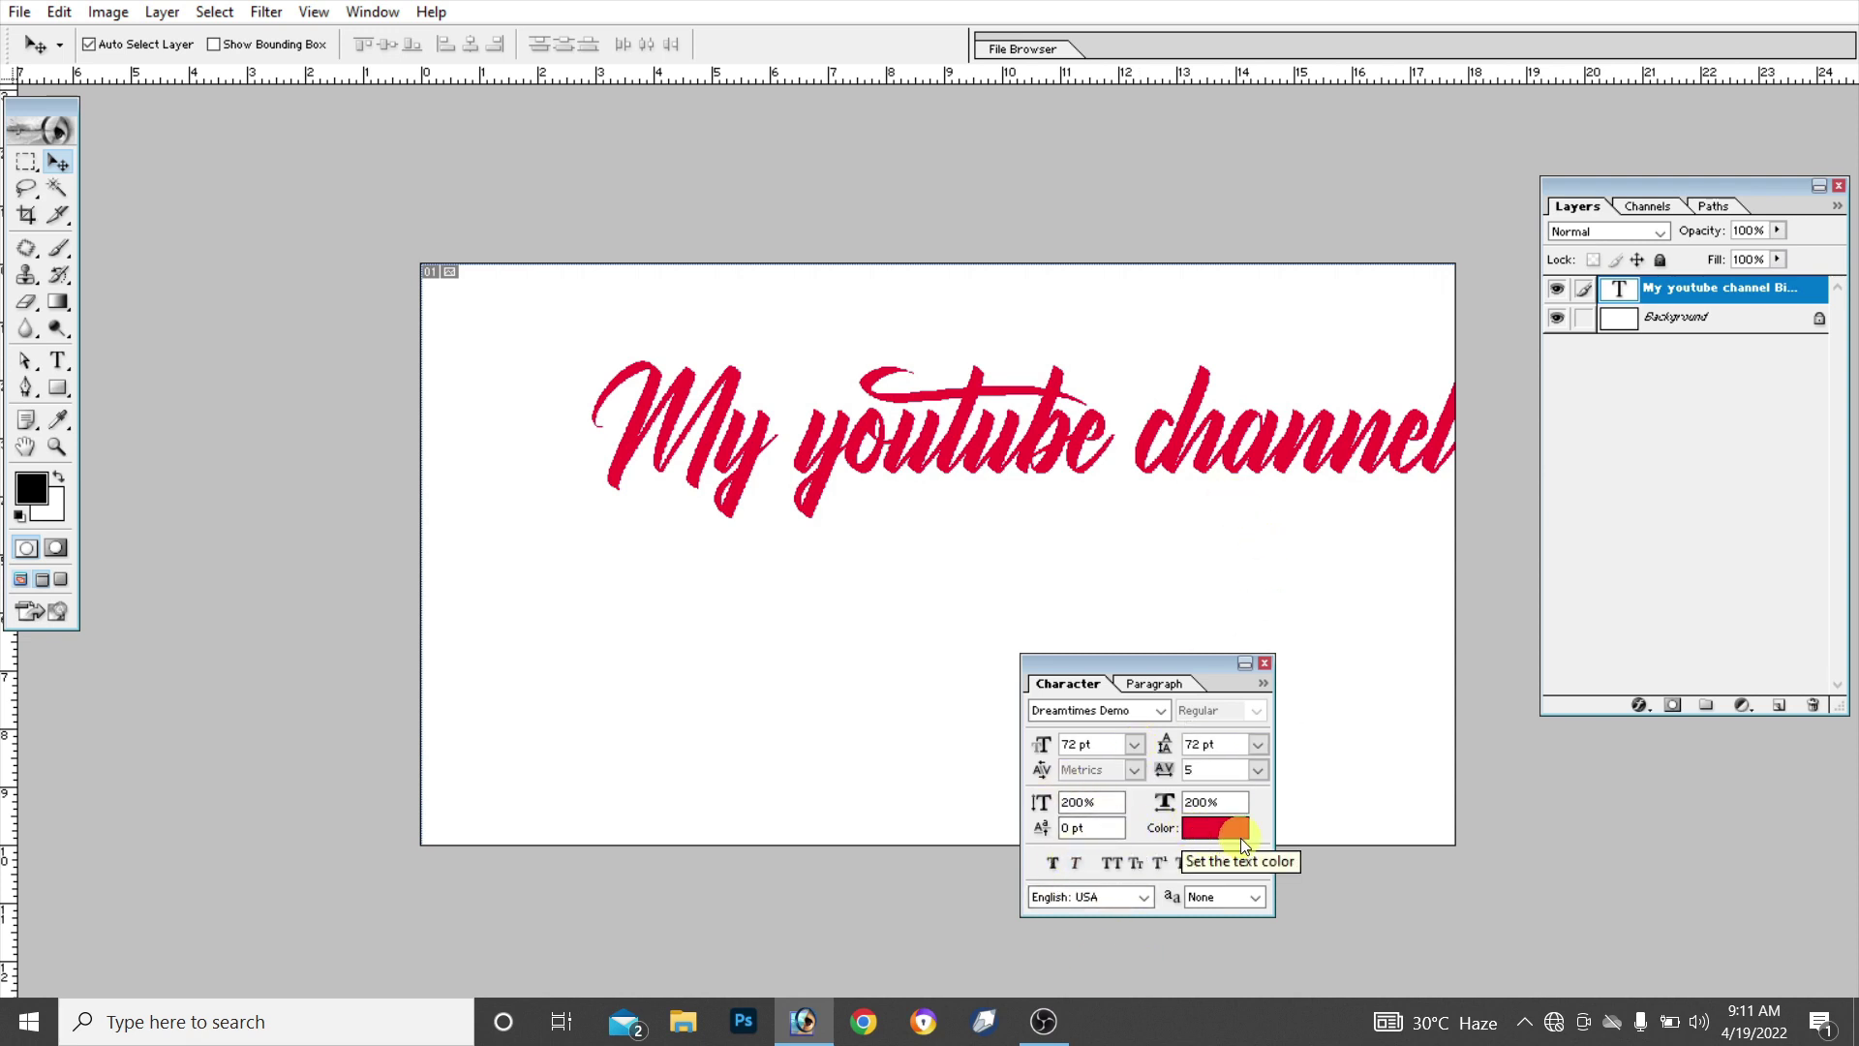
Change the heading's colour to bright red F41005 in the Color Picker
left_click(1214, 840)
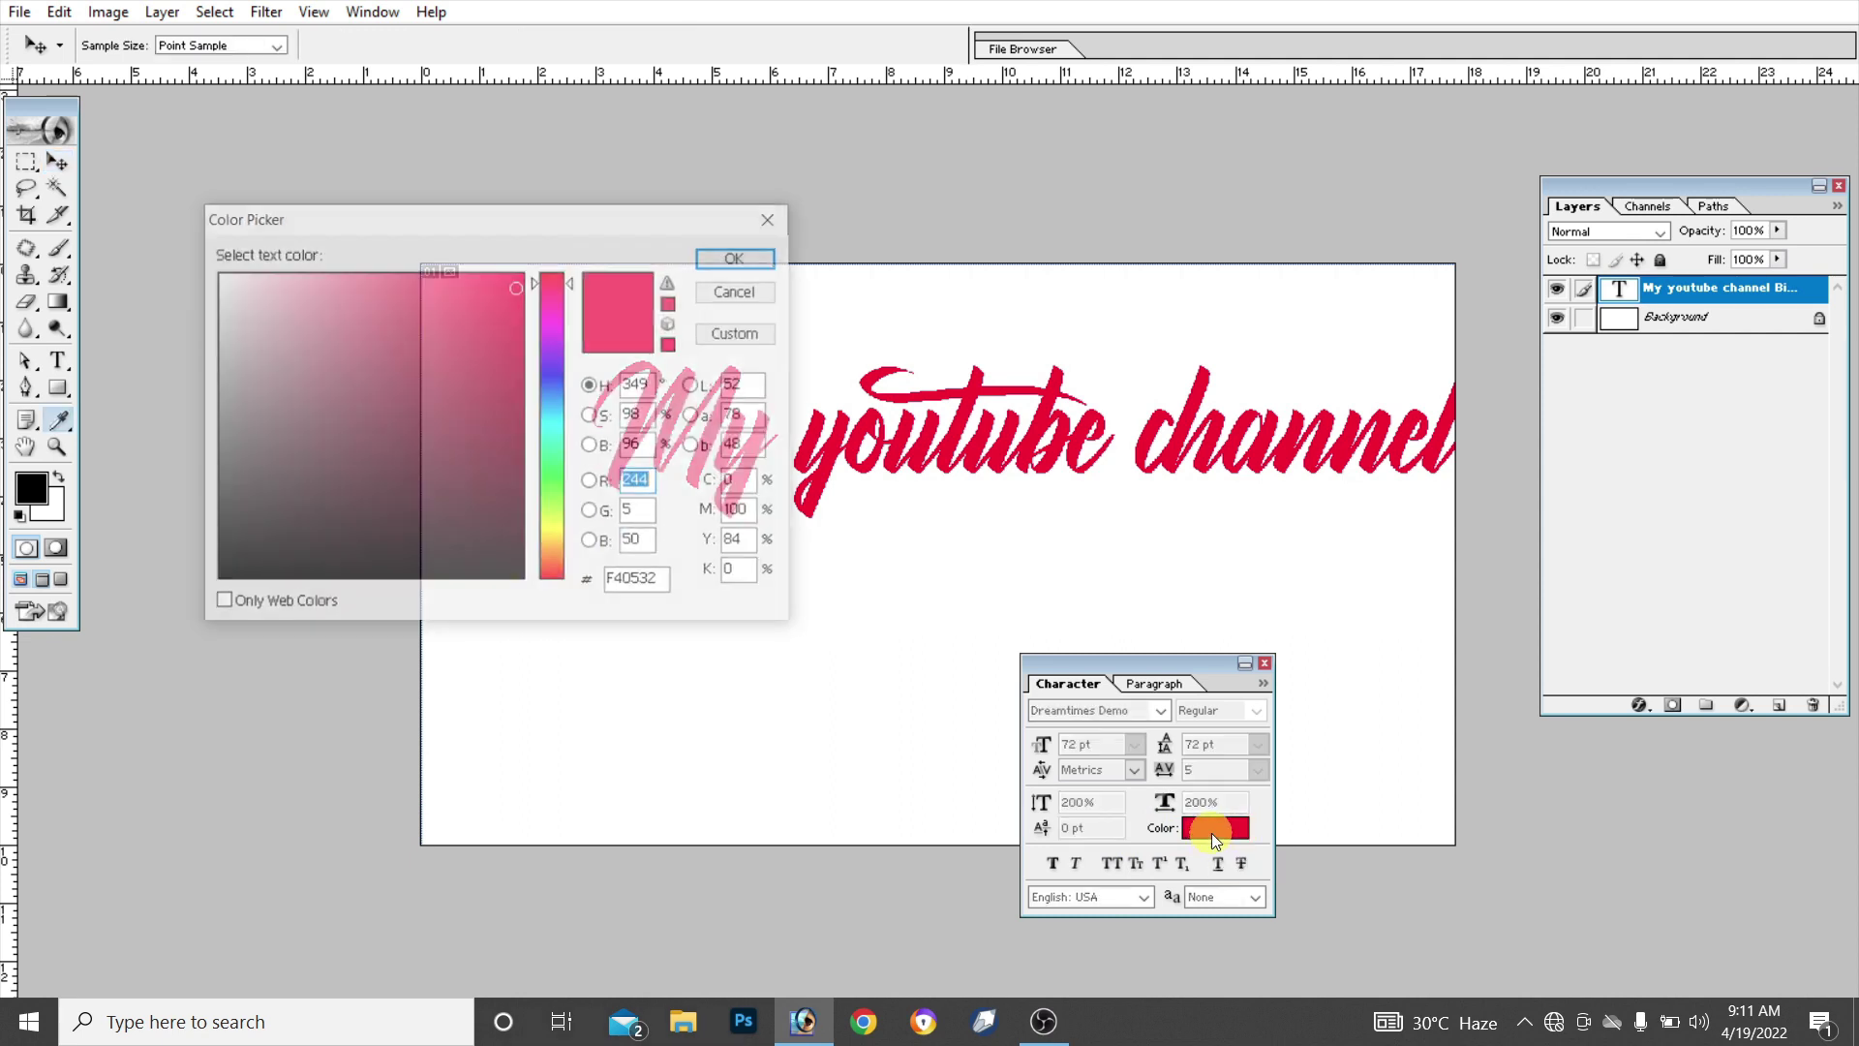
left_click_drag(555, 366, 562, 571)
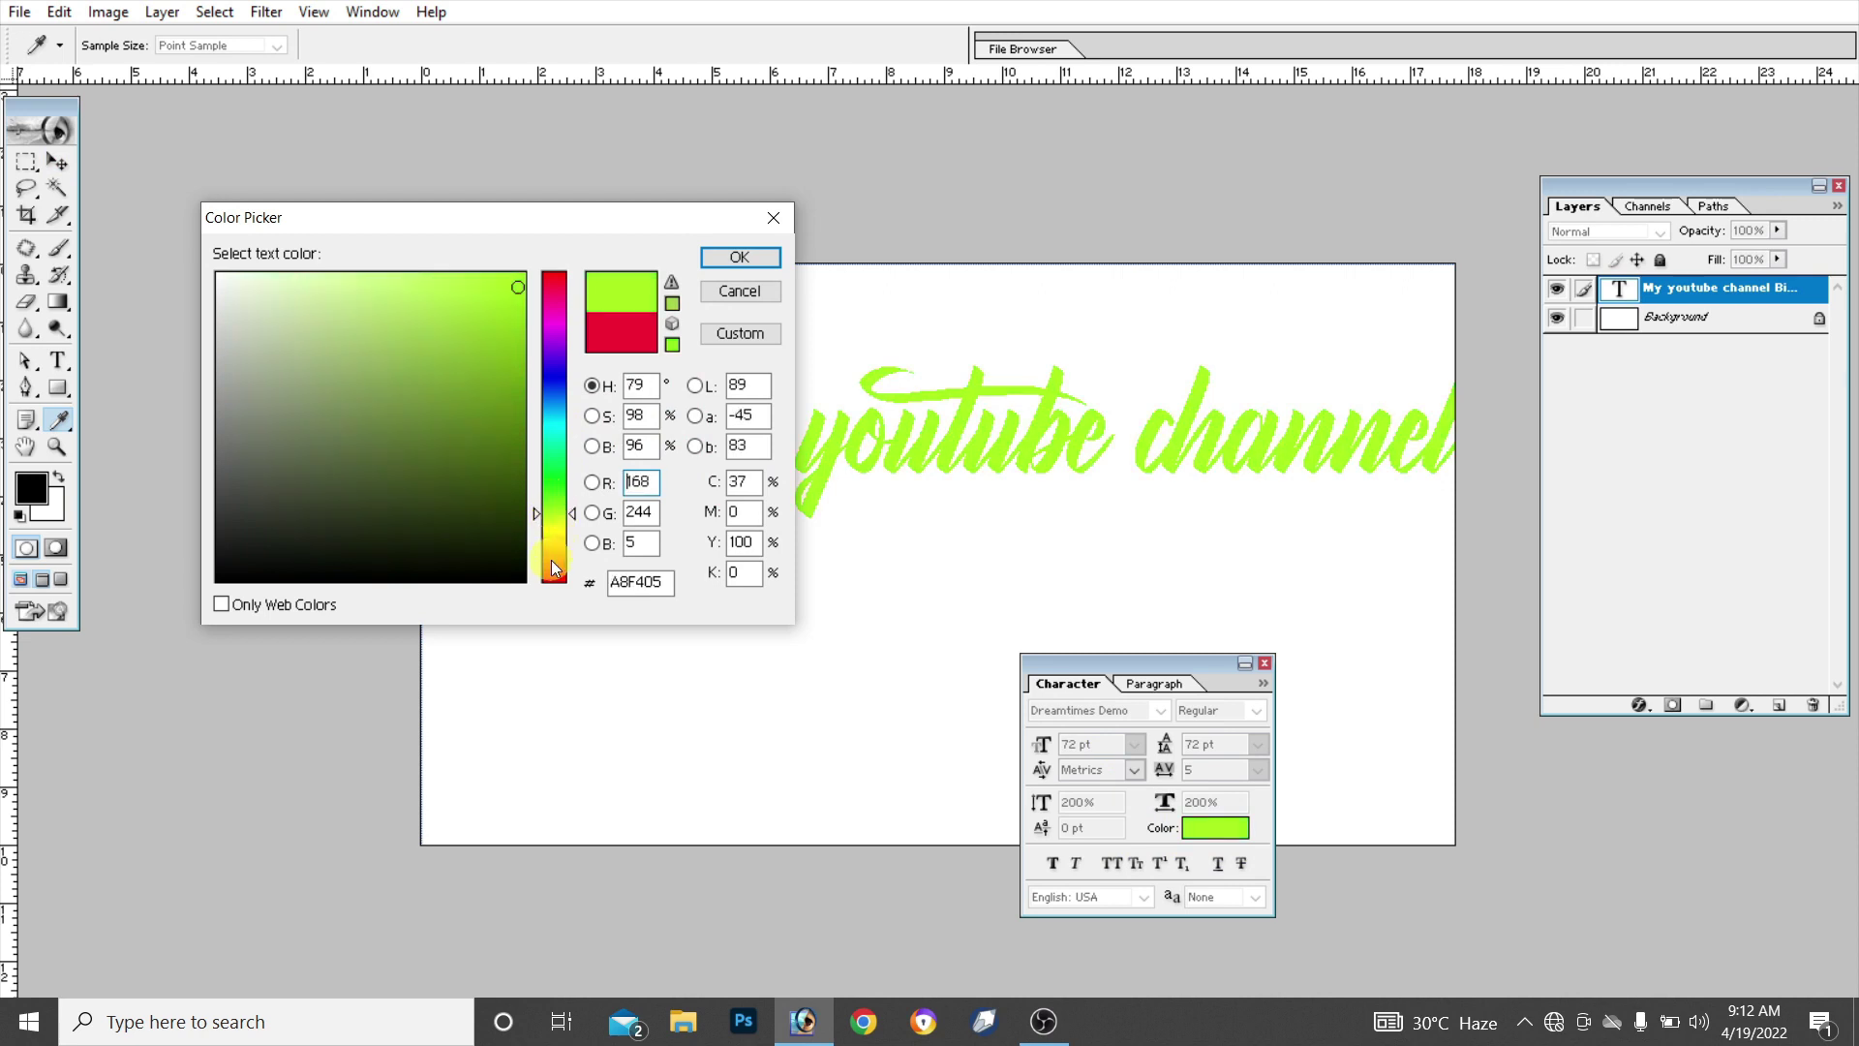
left_click(747, 256)
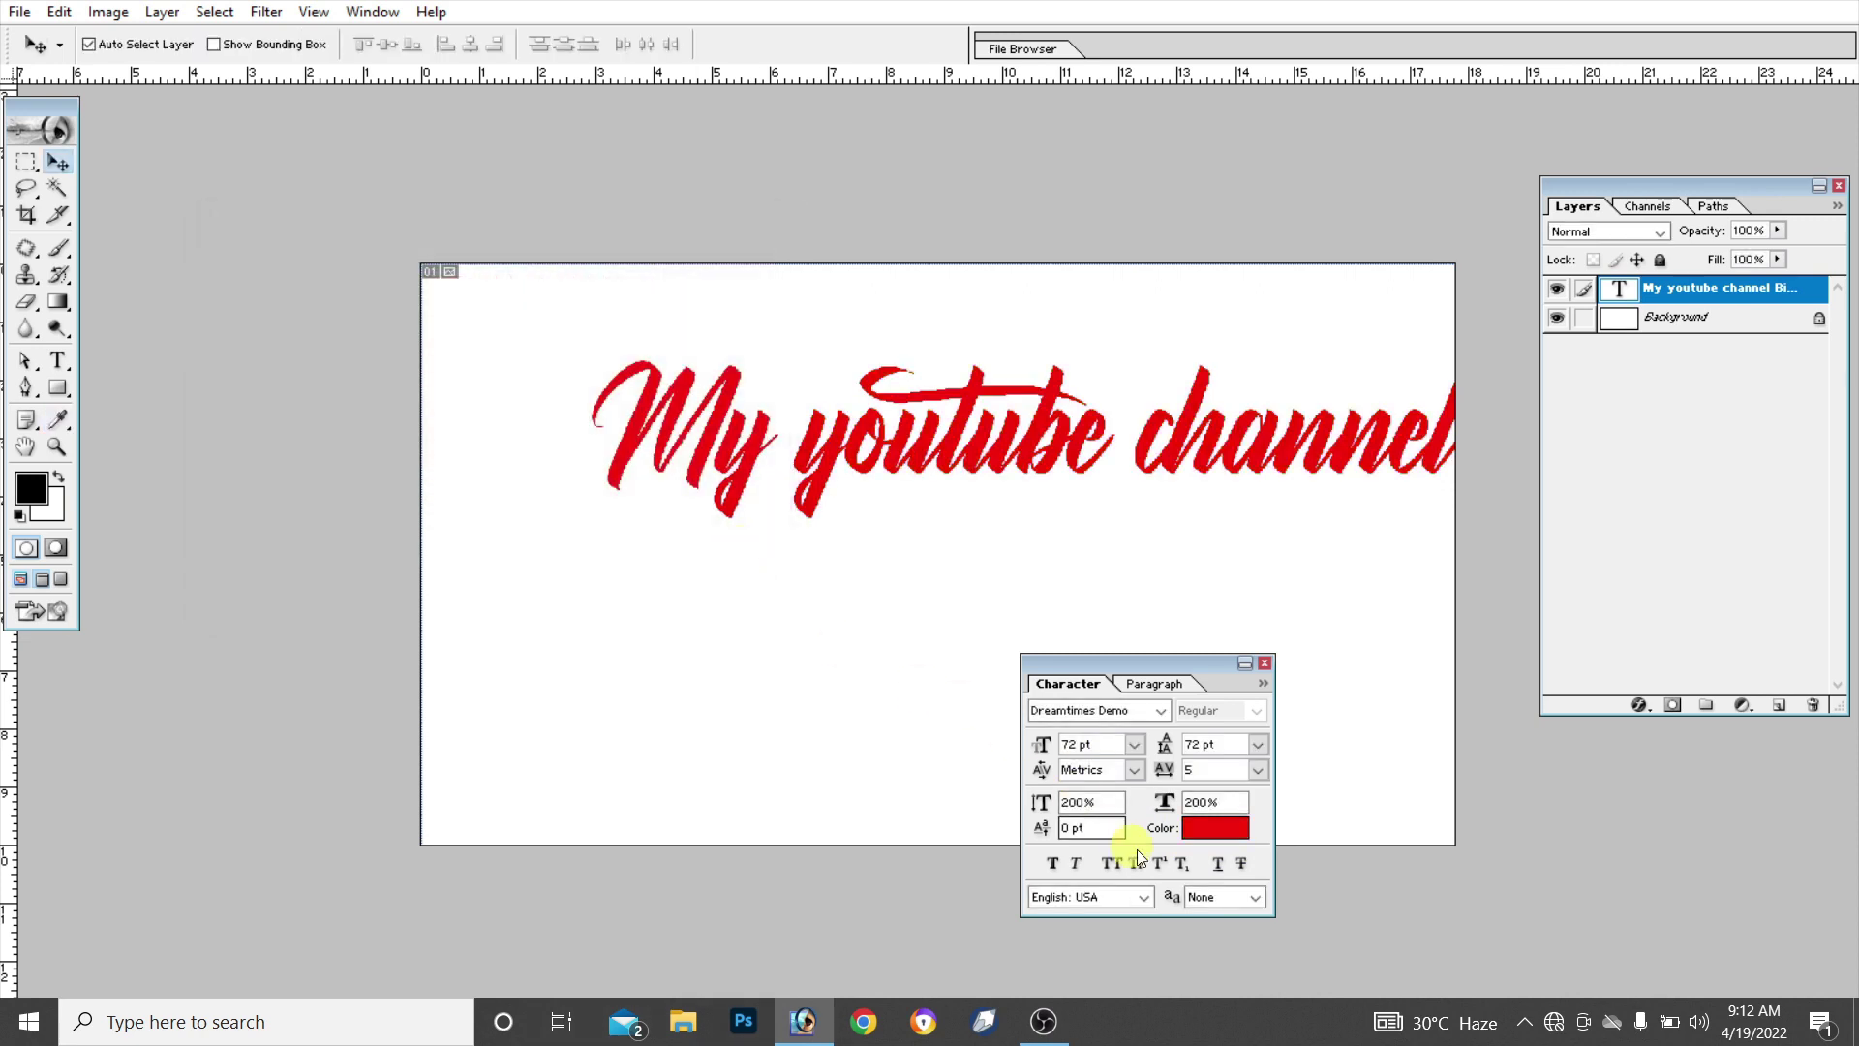
Try Faux Bold, Faux Italic, All Caps, Small Caps, Underline and Strikethrough on the red text
left_click(1054, 865)
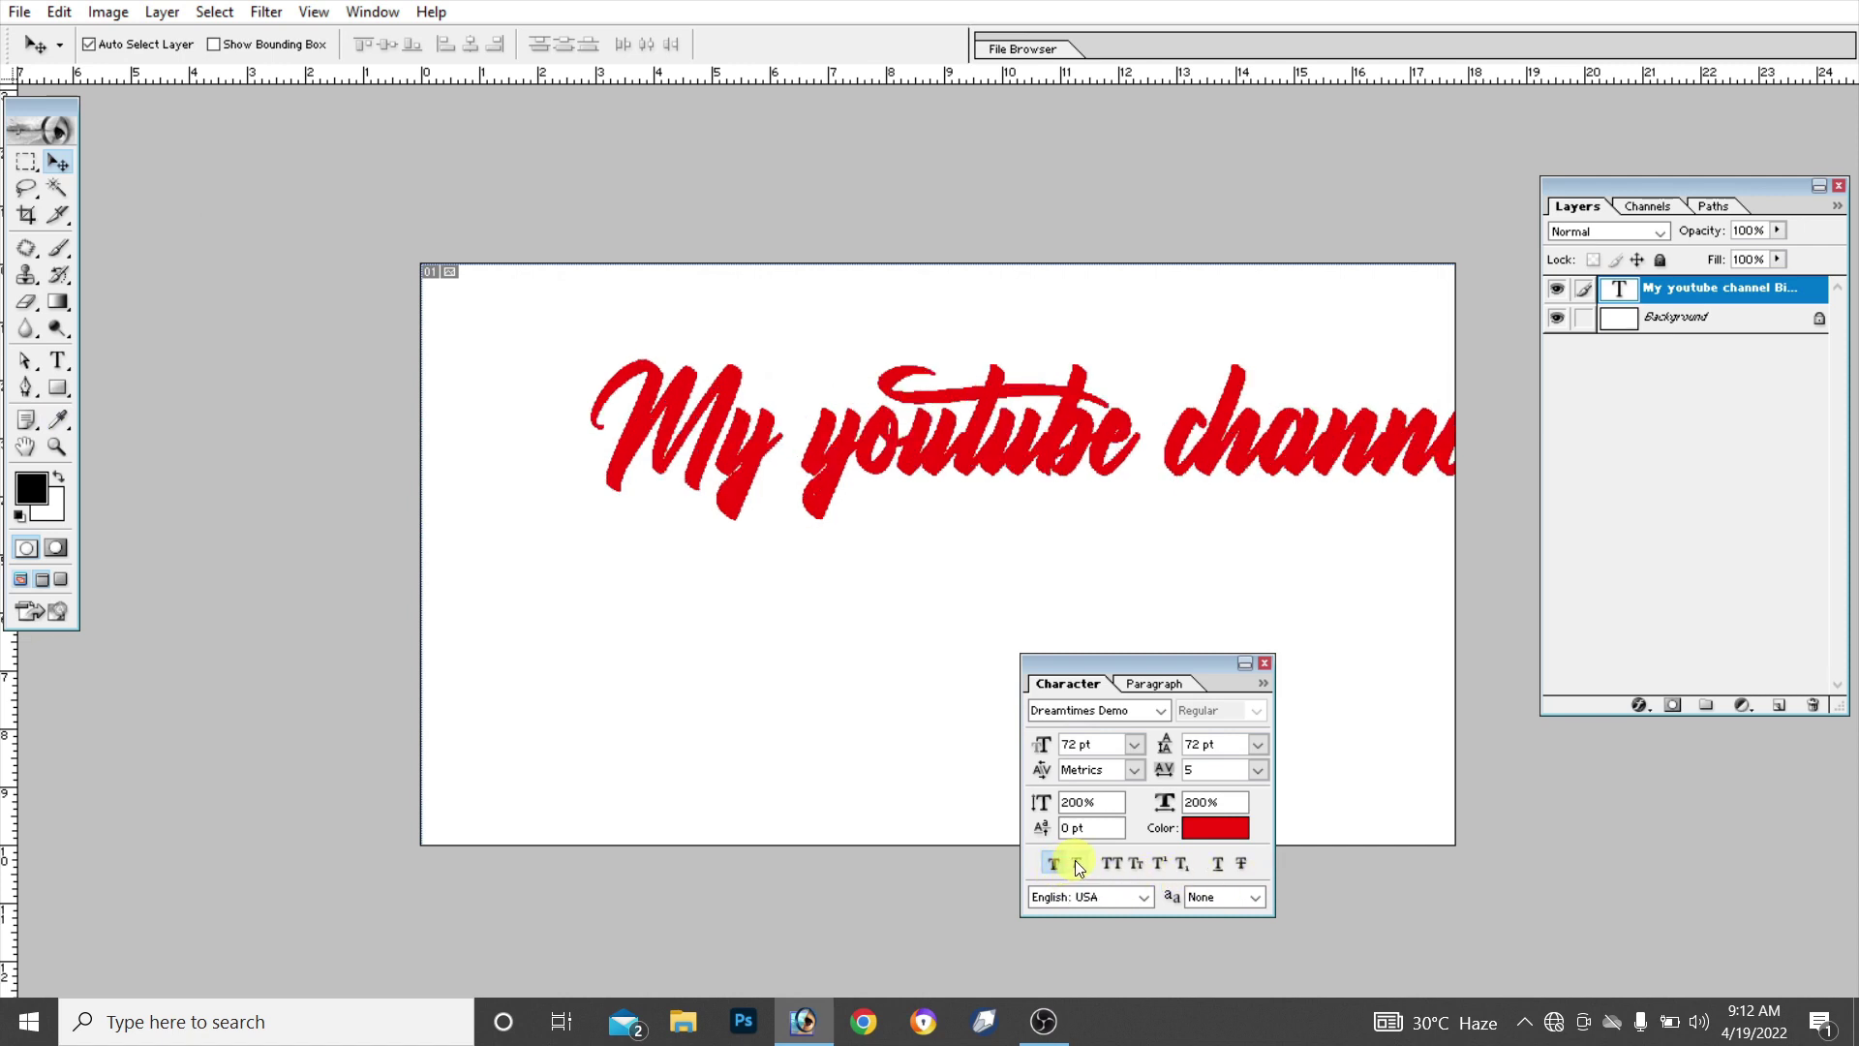
left_click(1077, 863)
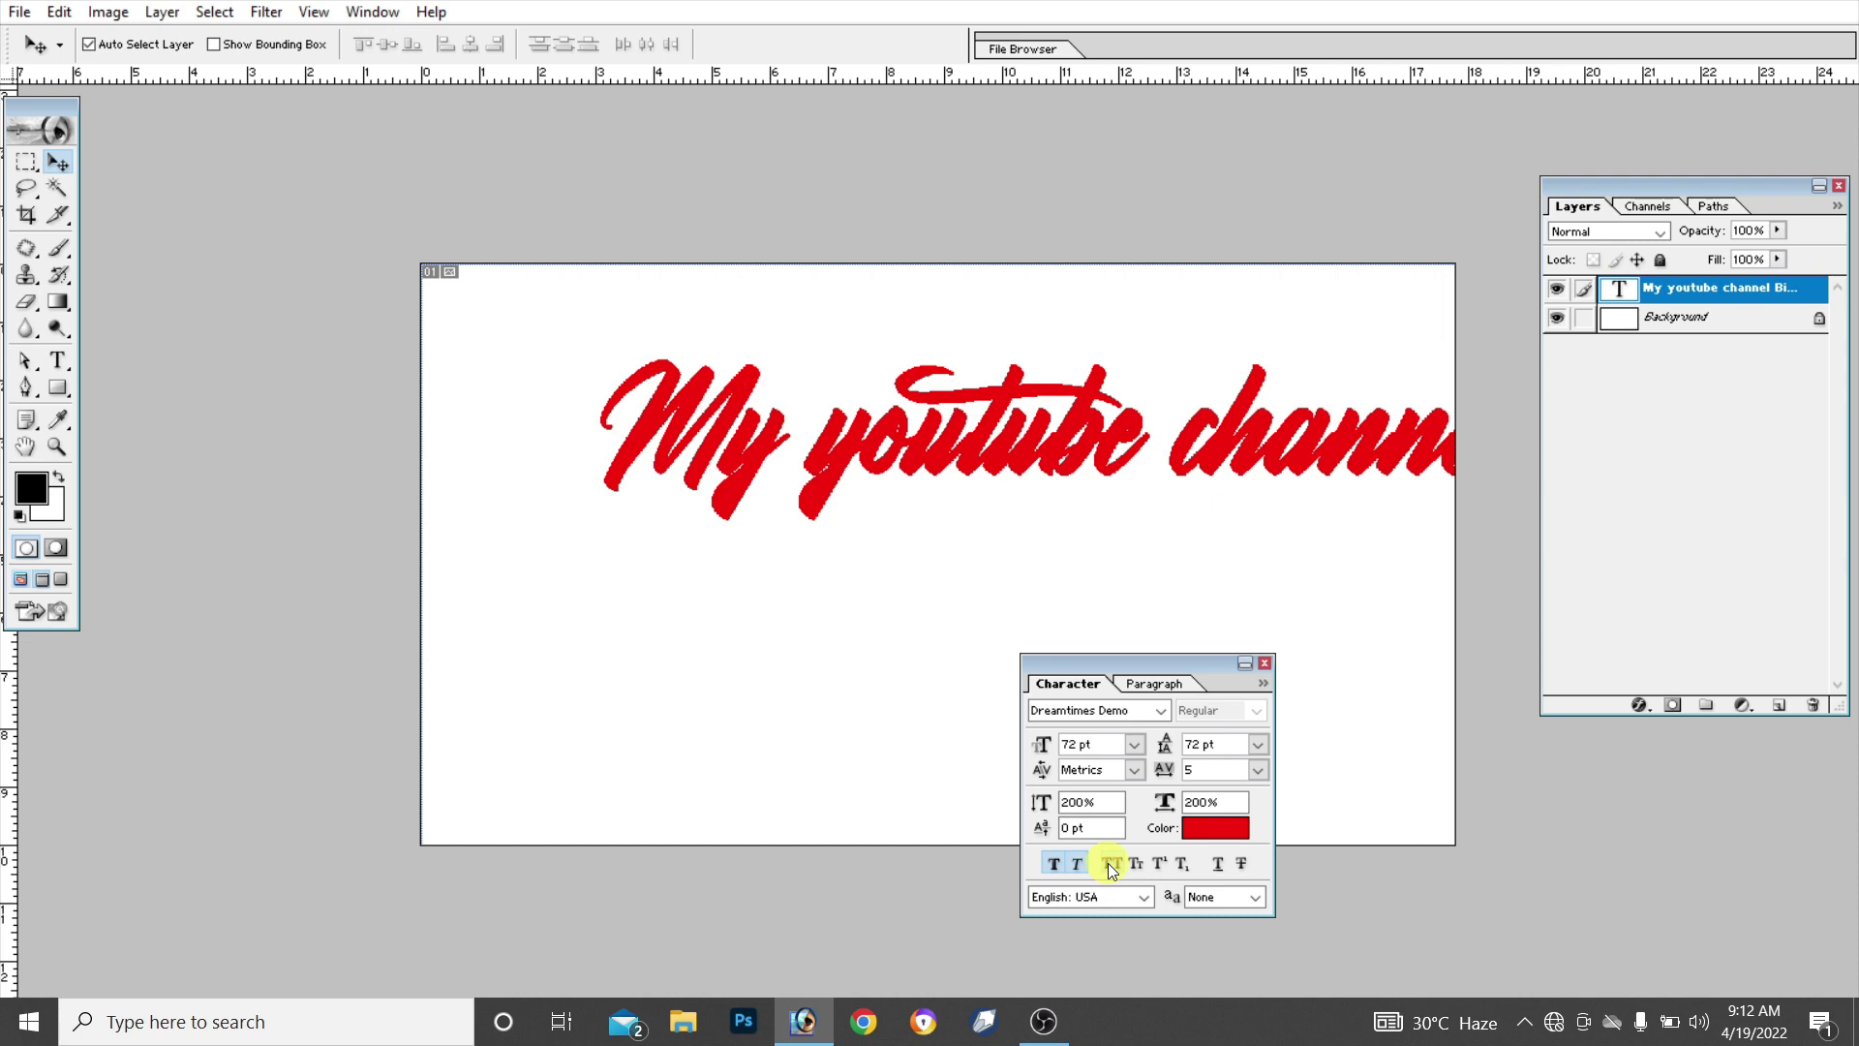
left_click(1108, 863)
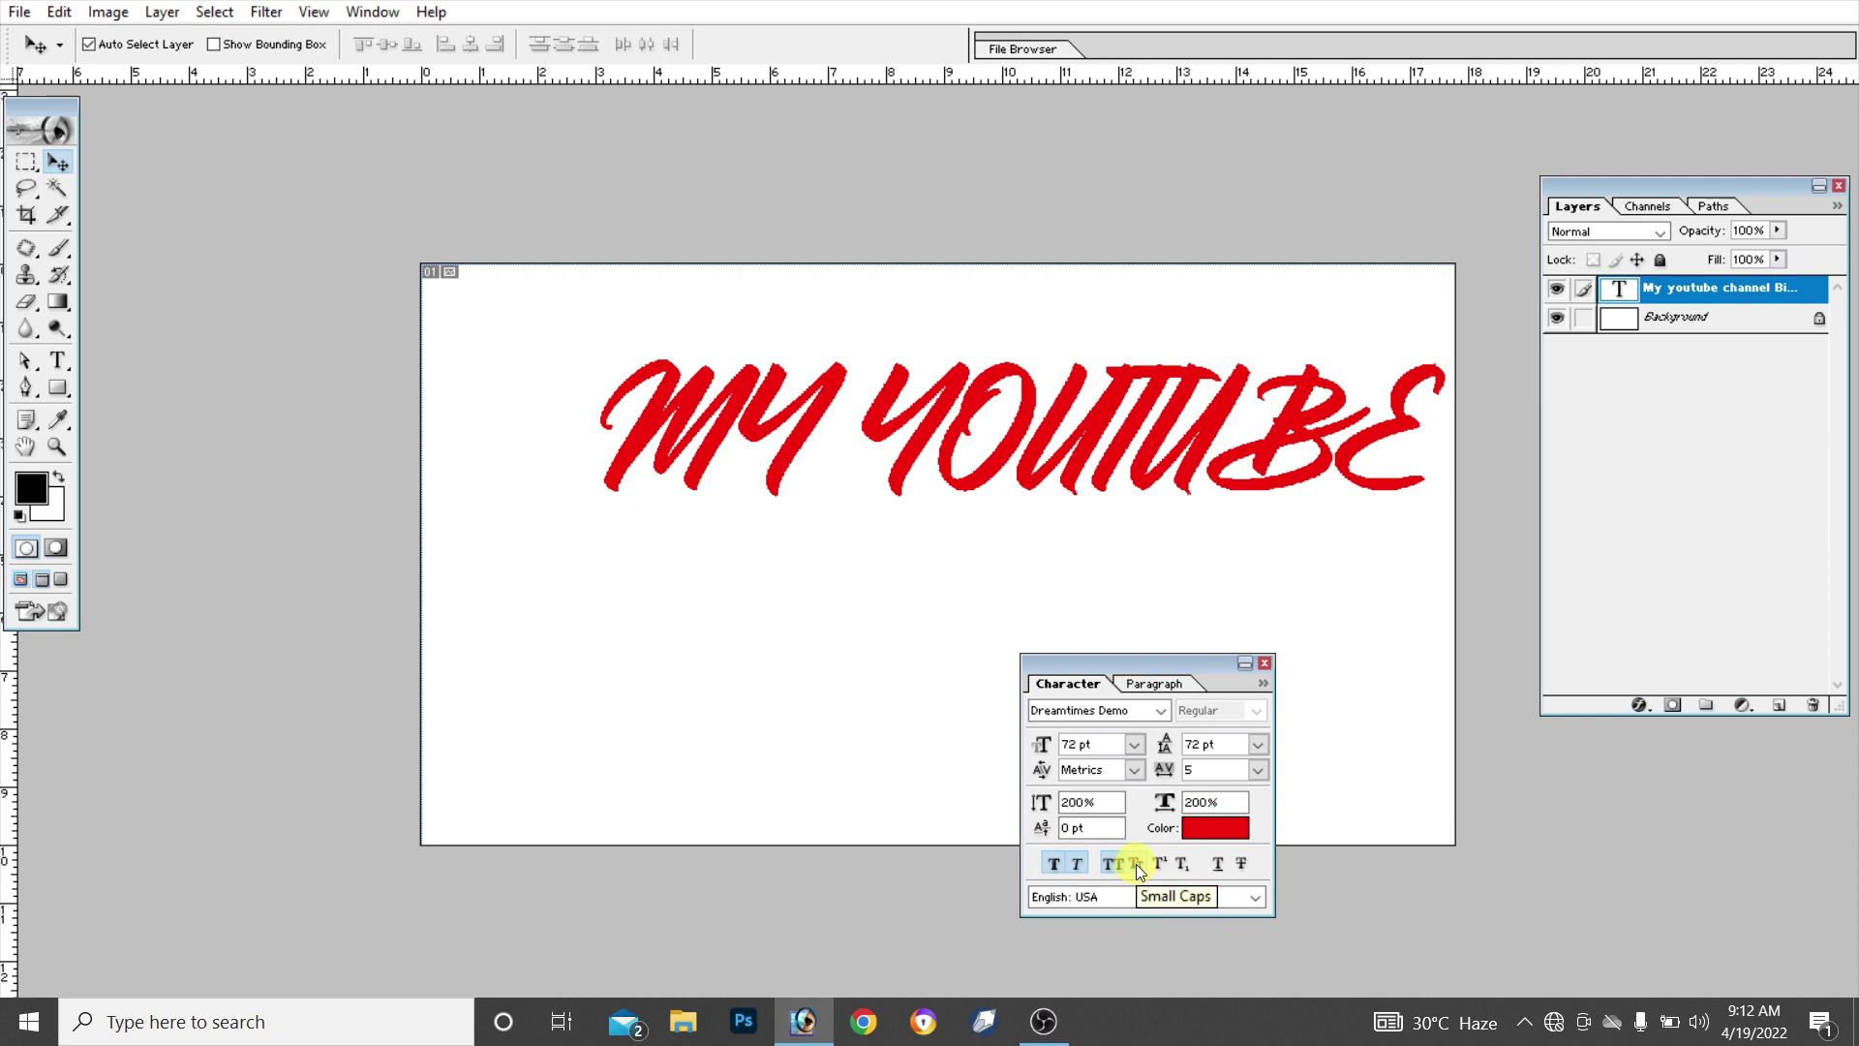
left_click(1135, 863)
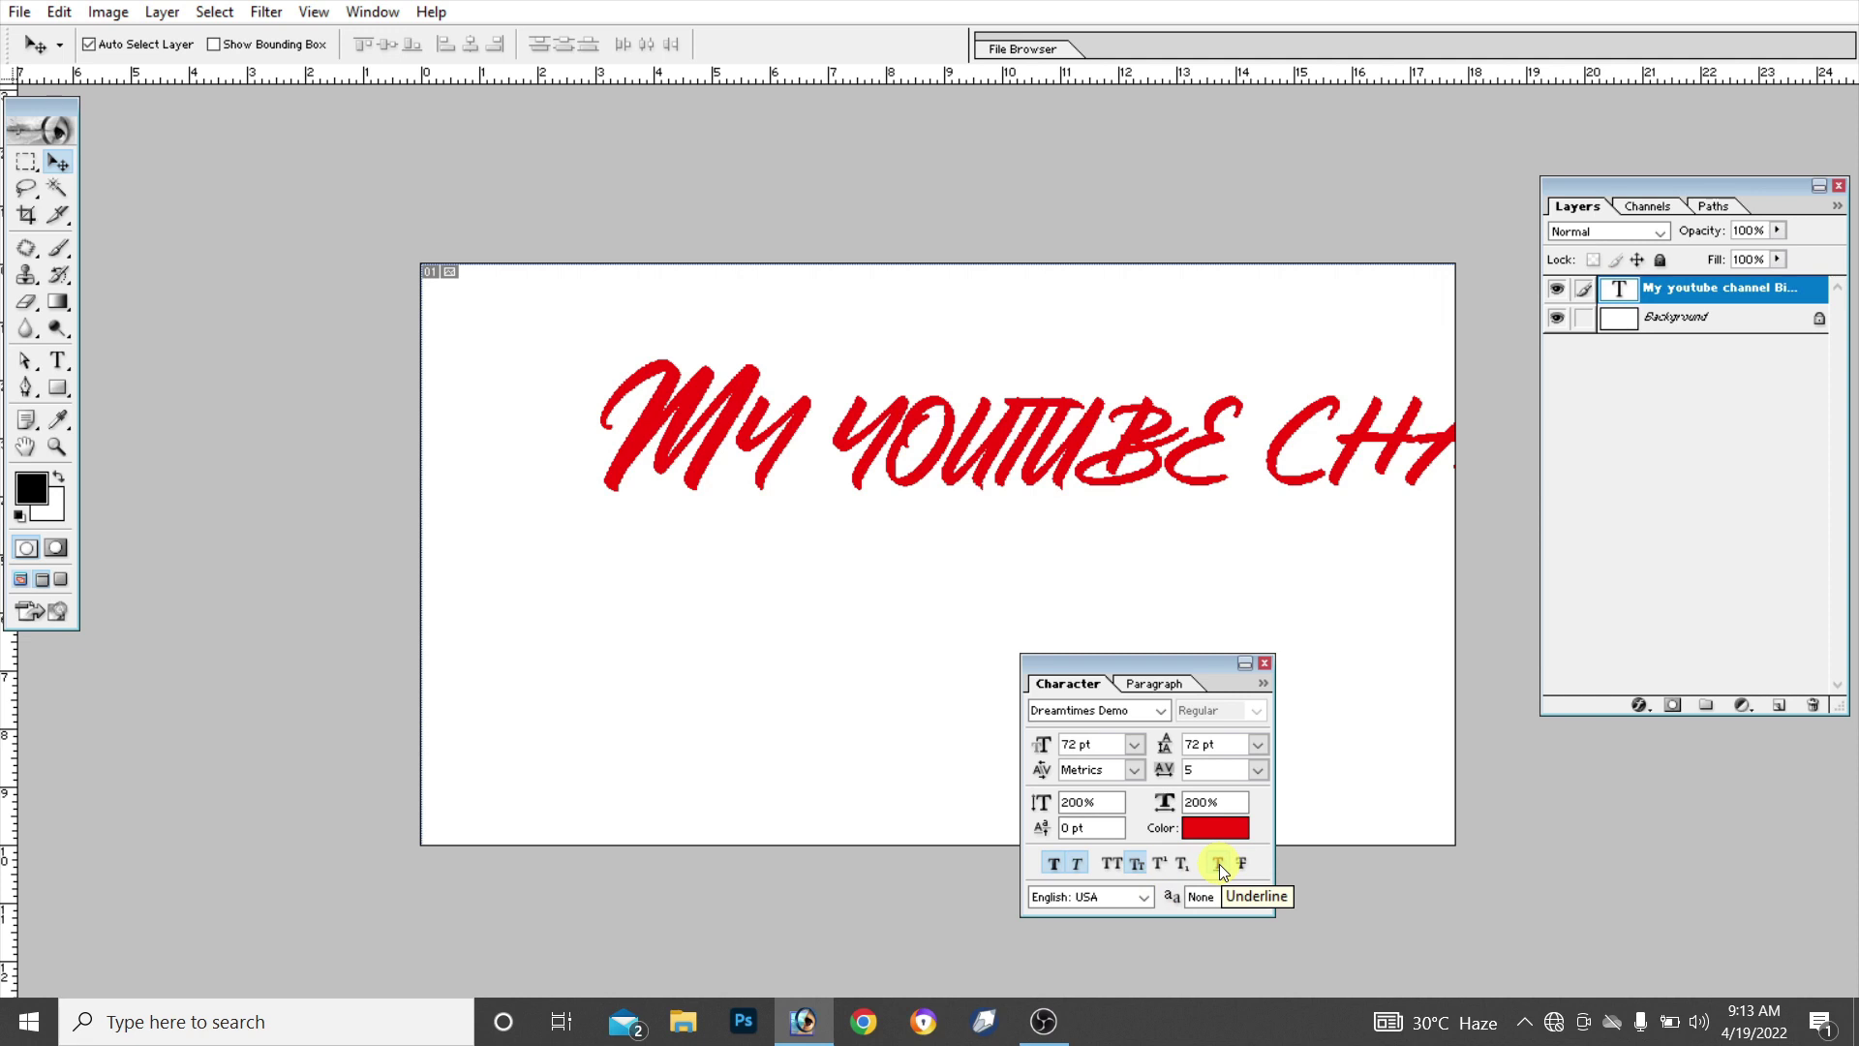
left_click(1218, 863)
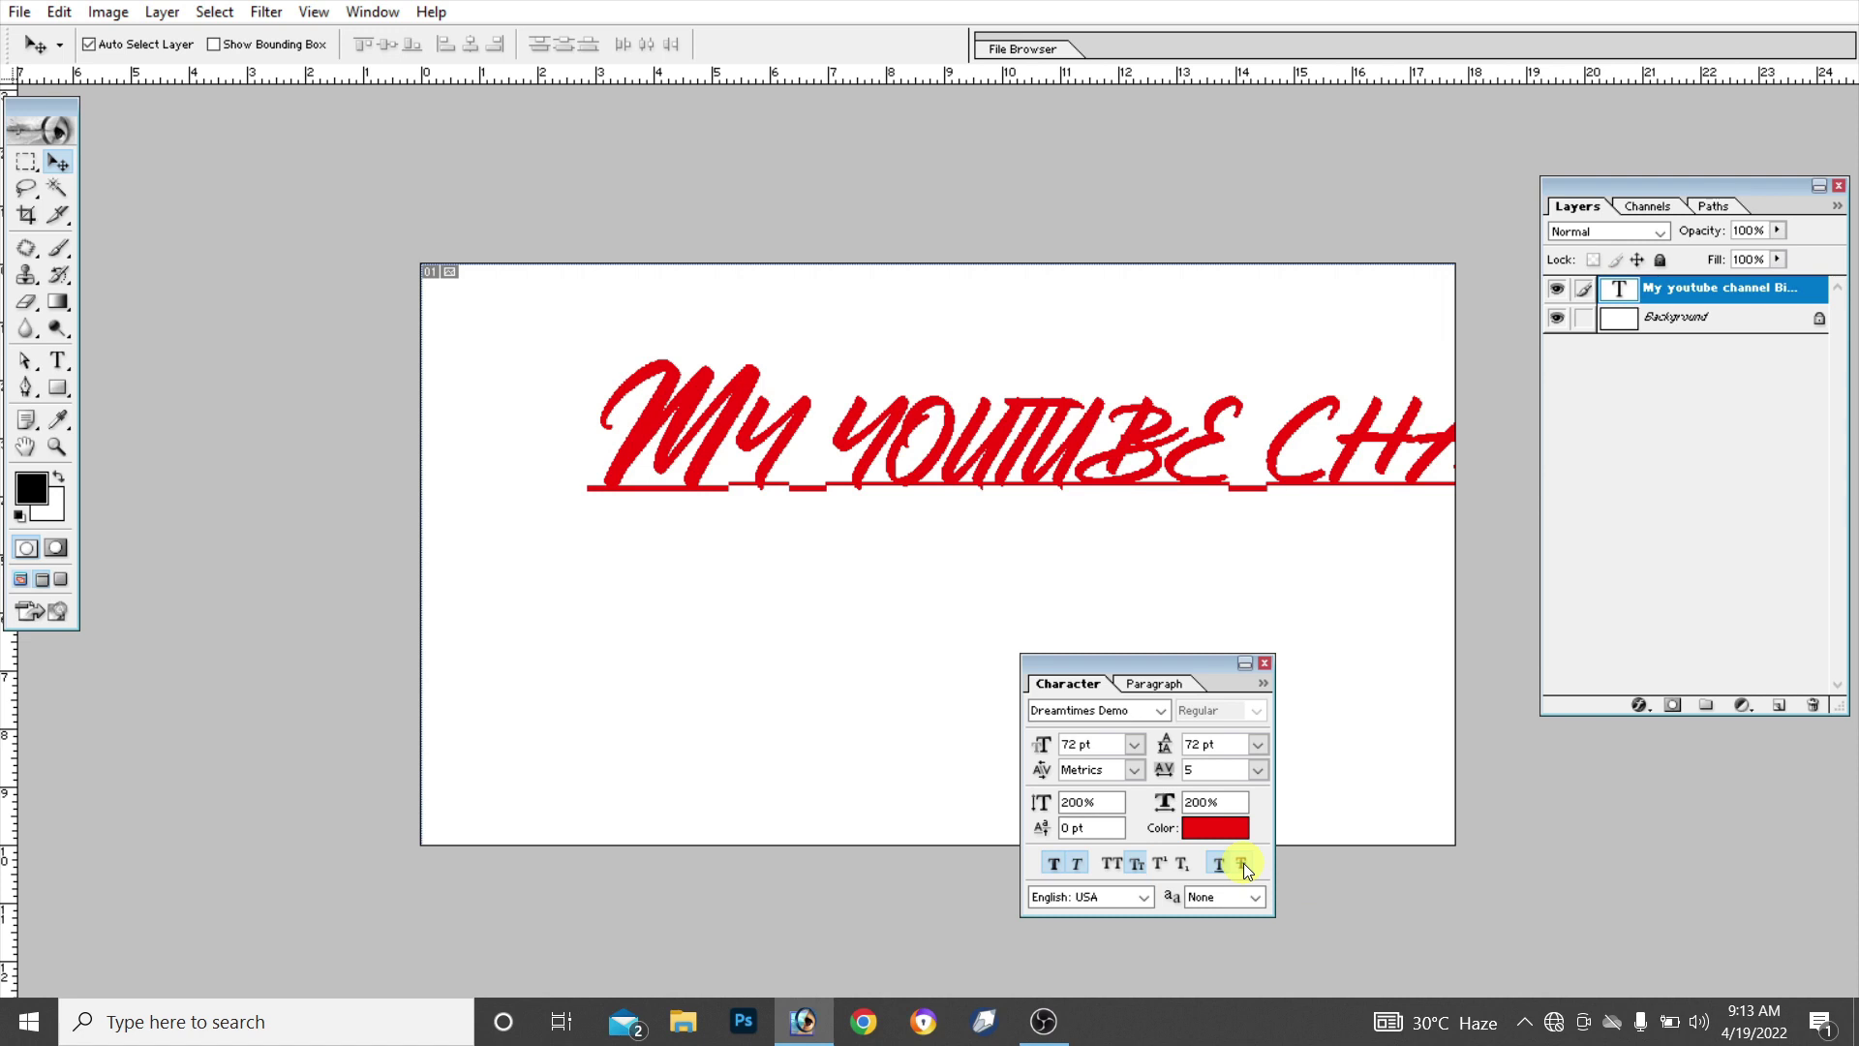
left_click(1243, 862)
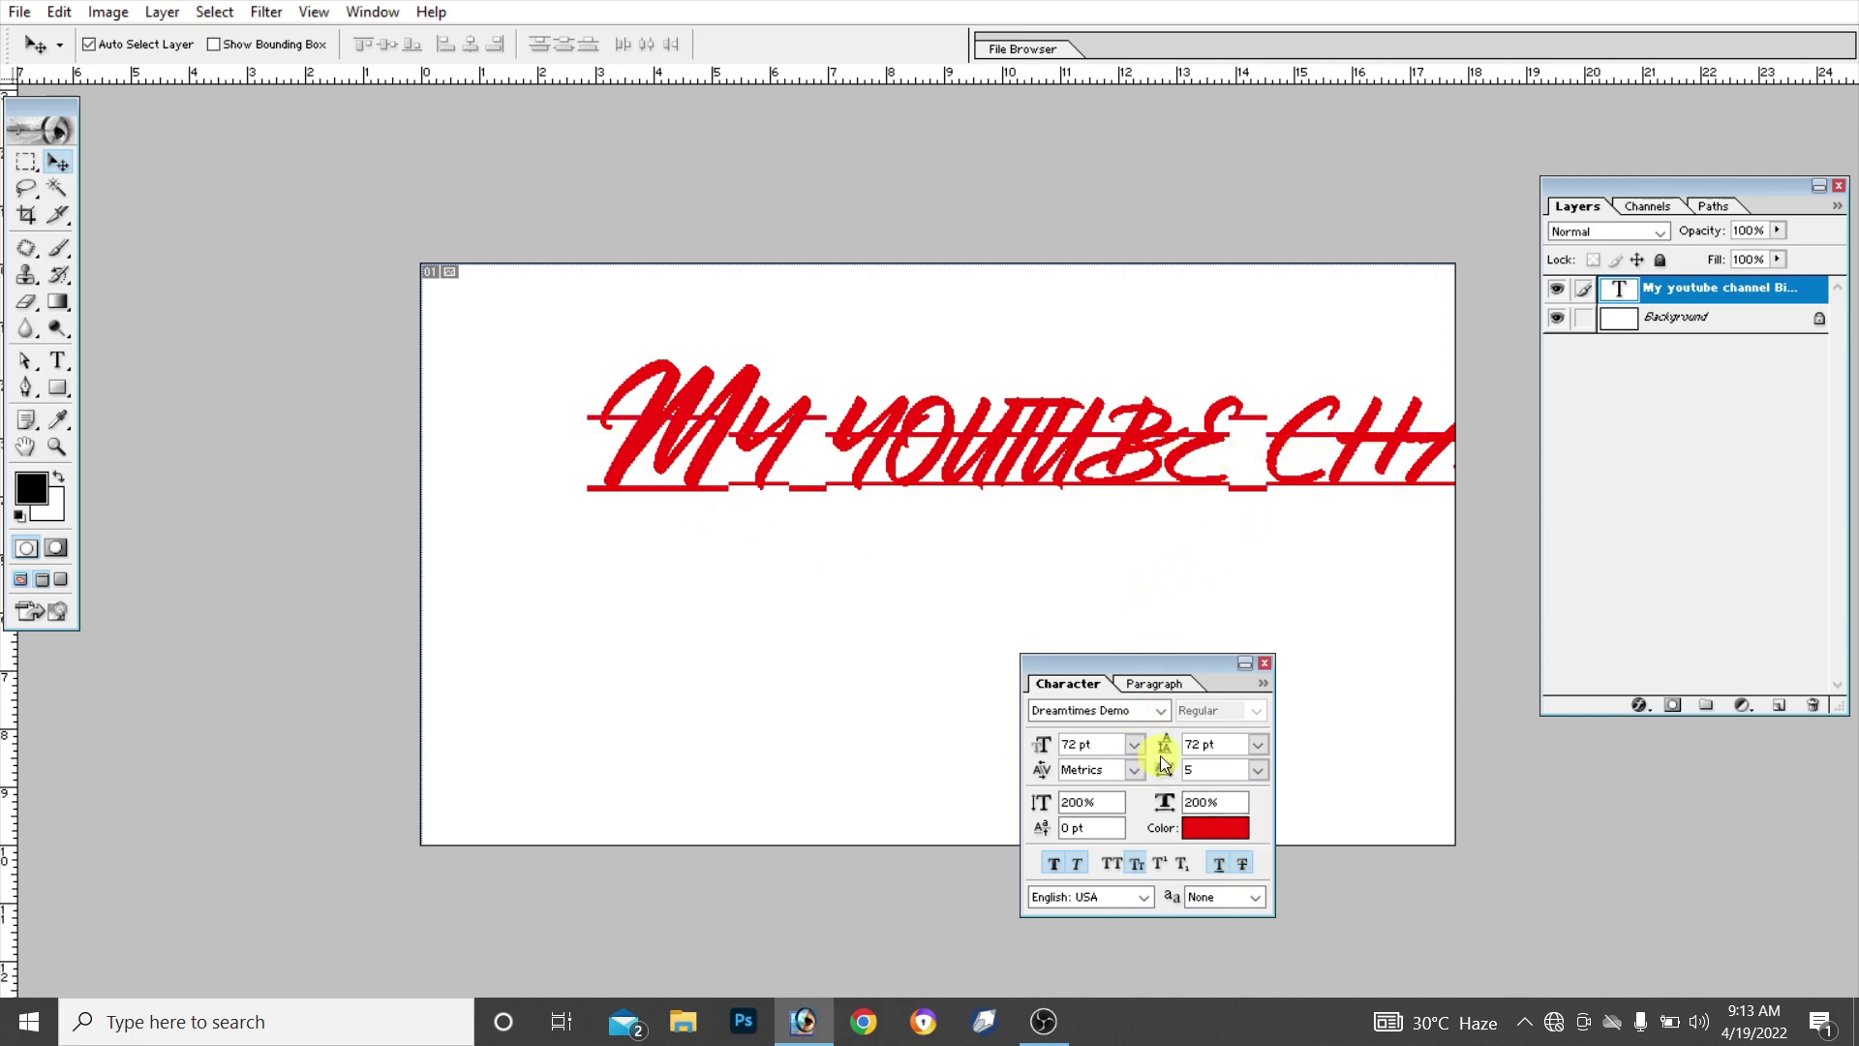
Undo the extra style trials and put the text in a Free Transform box
key("ctrl+alt+z")
key("ctrl+alt+z")
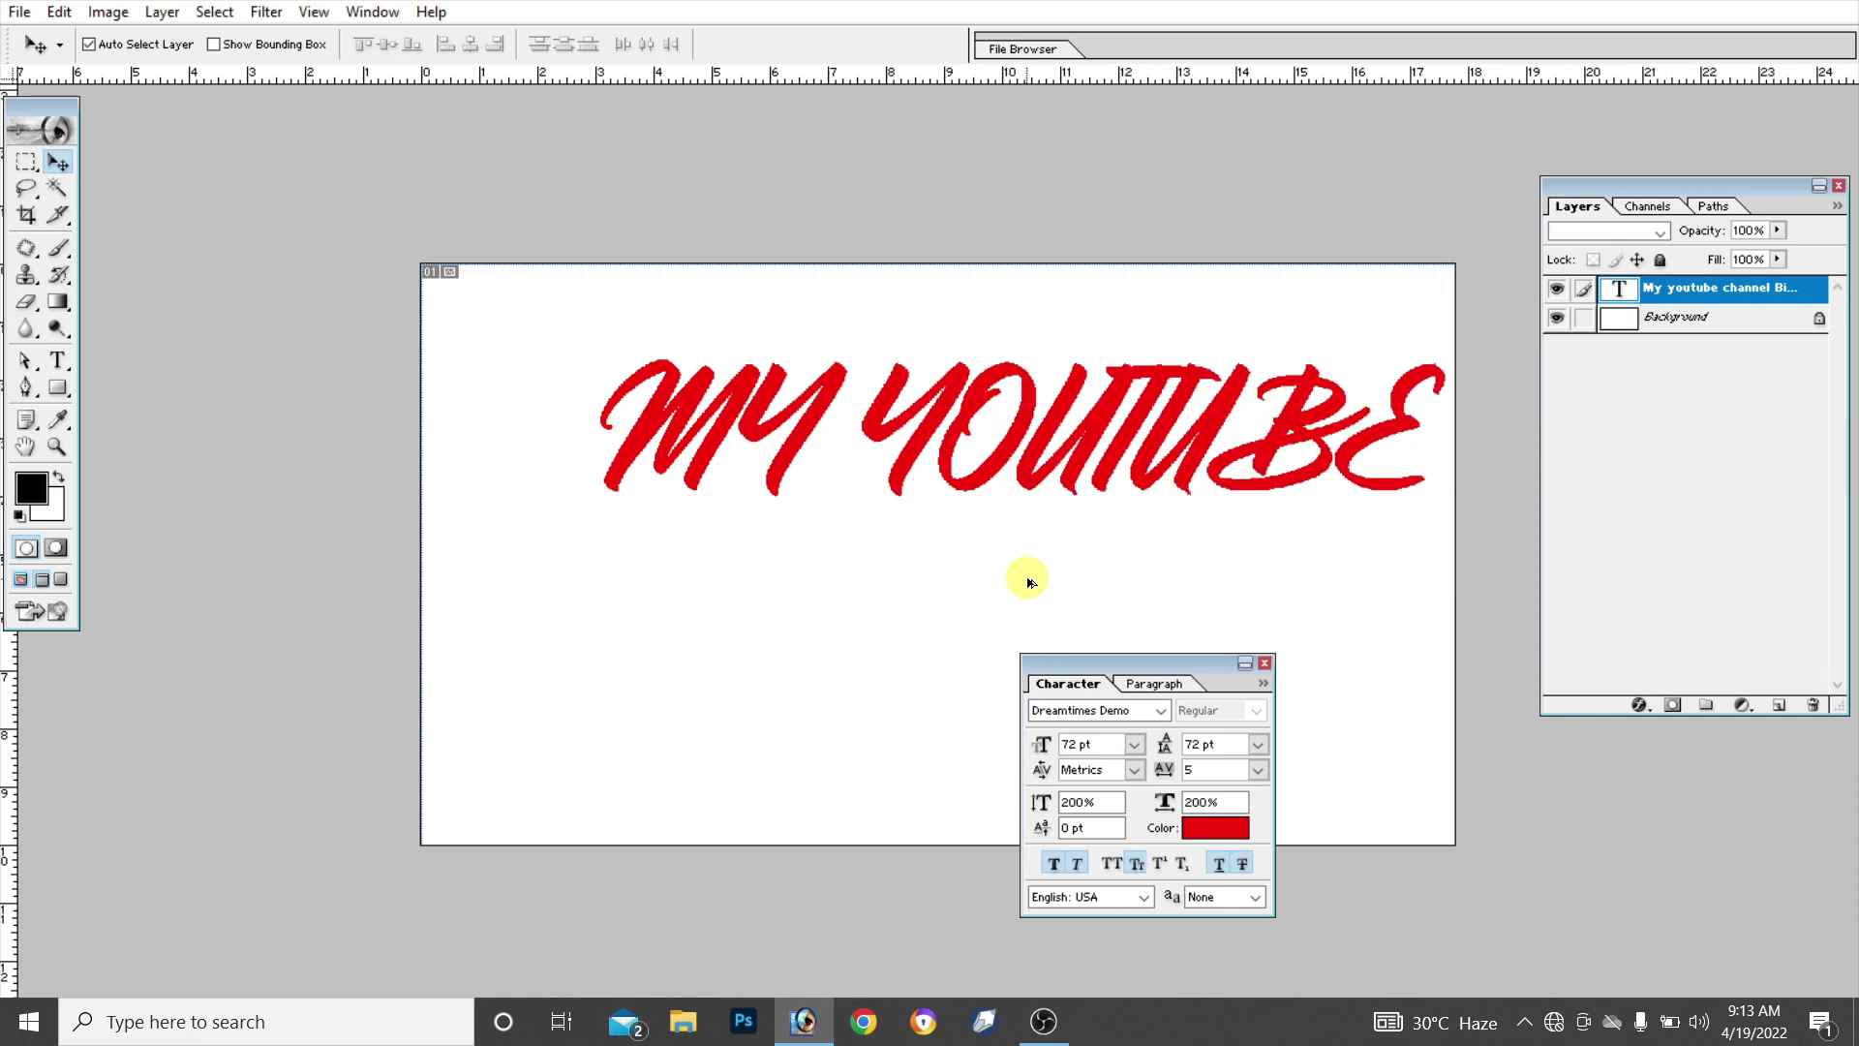
key("ctrl+alt+z")
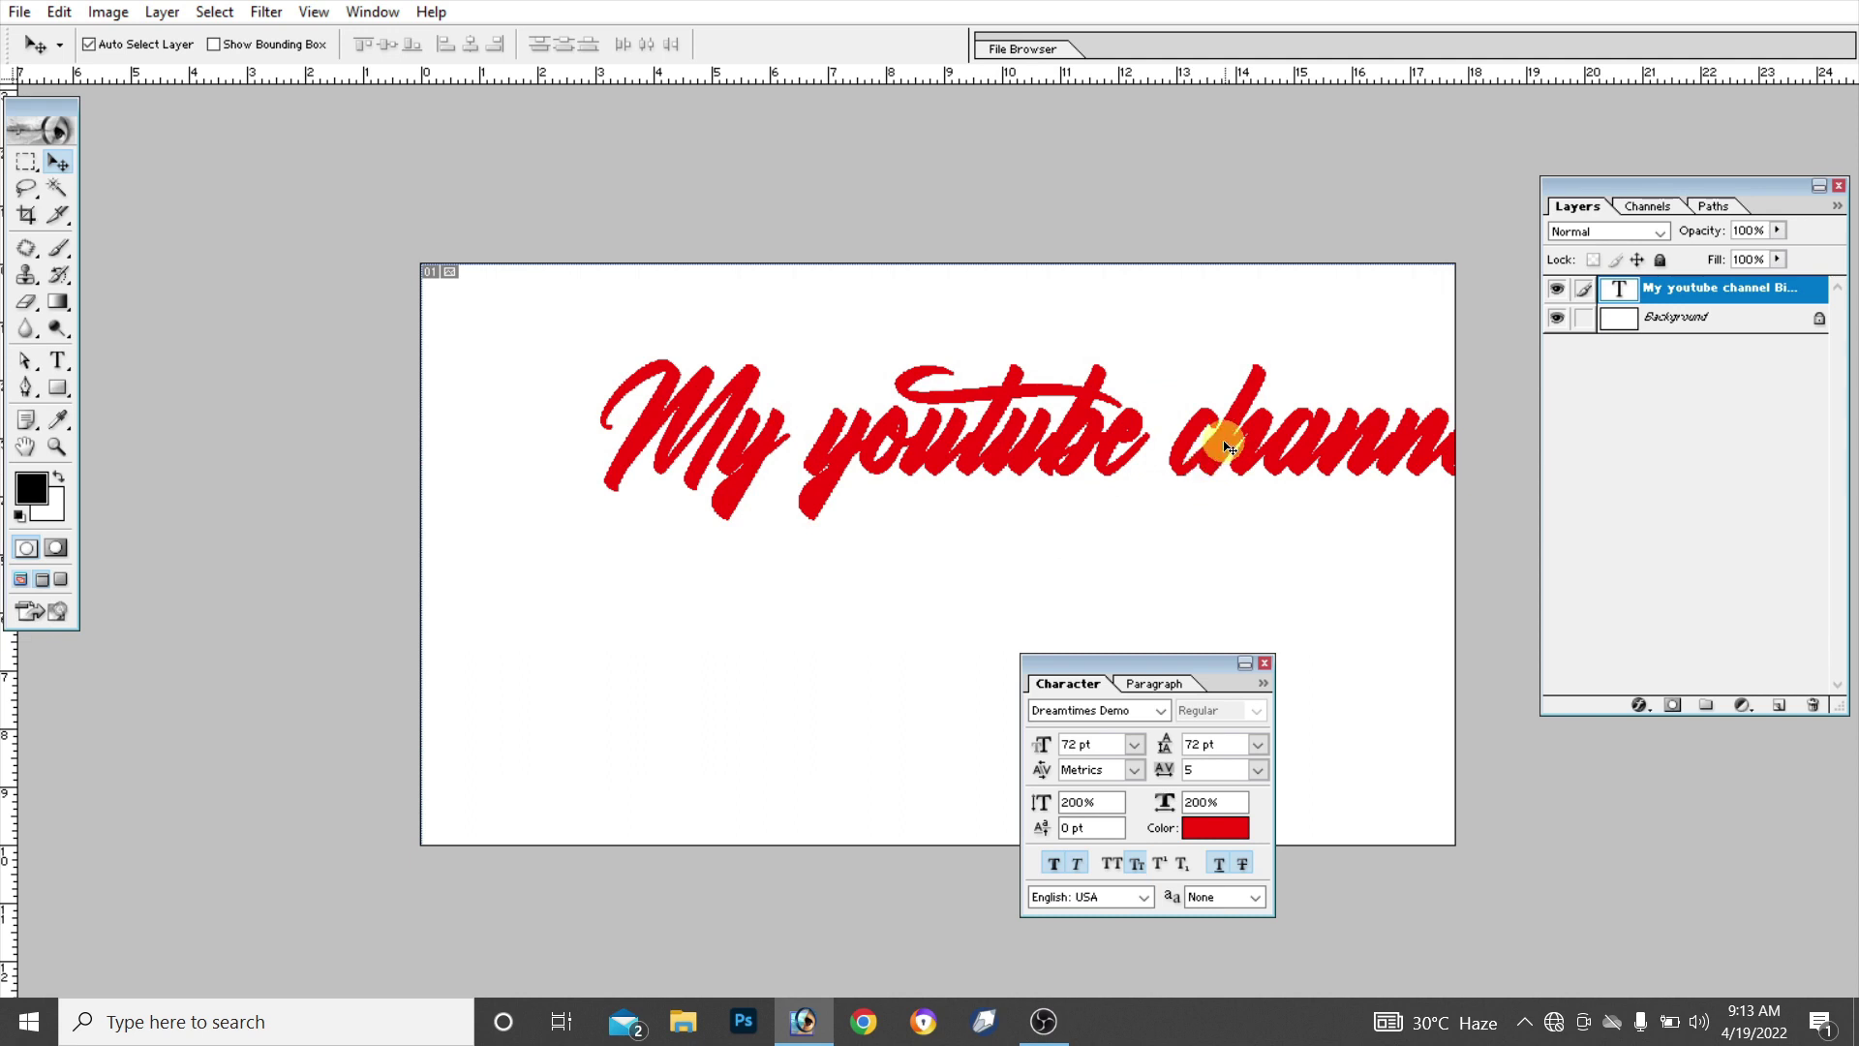
key("ctrl+t")
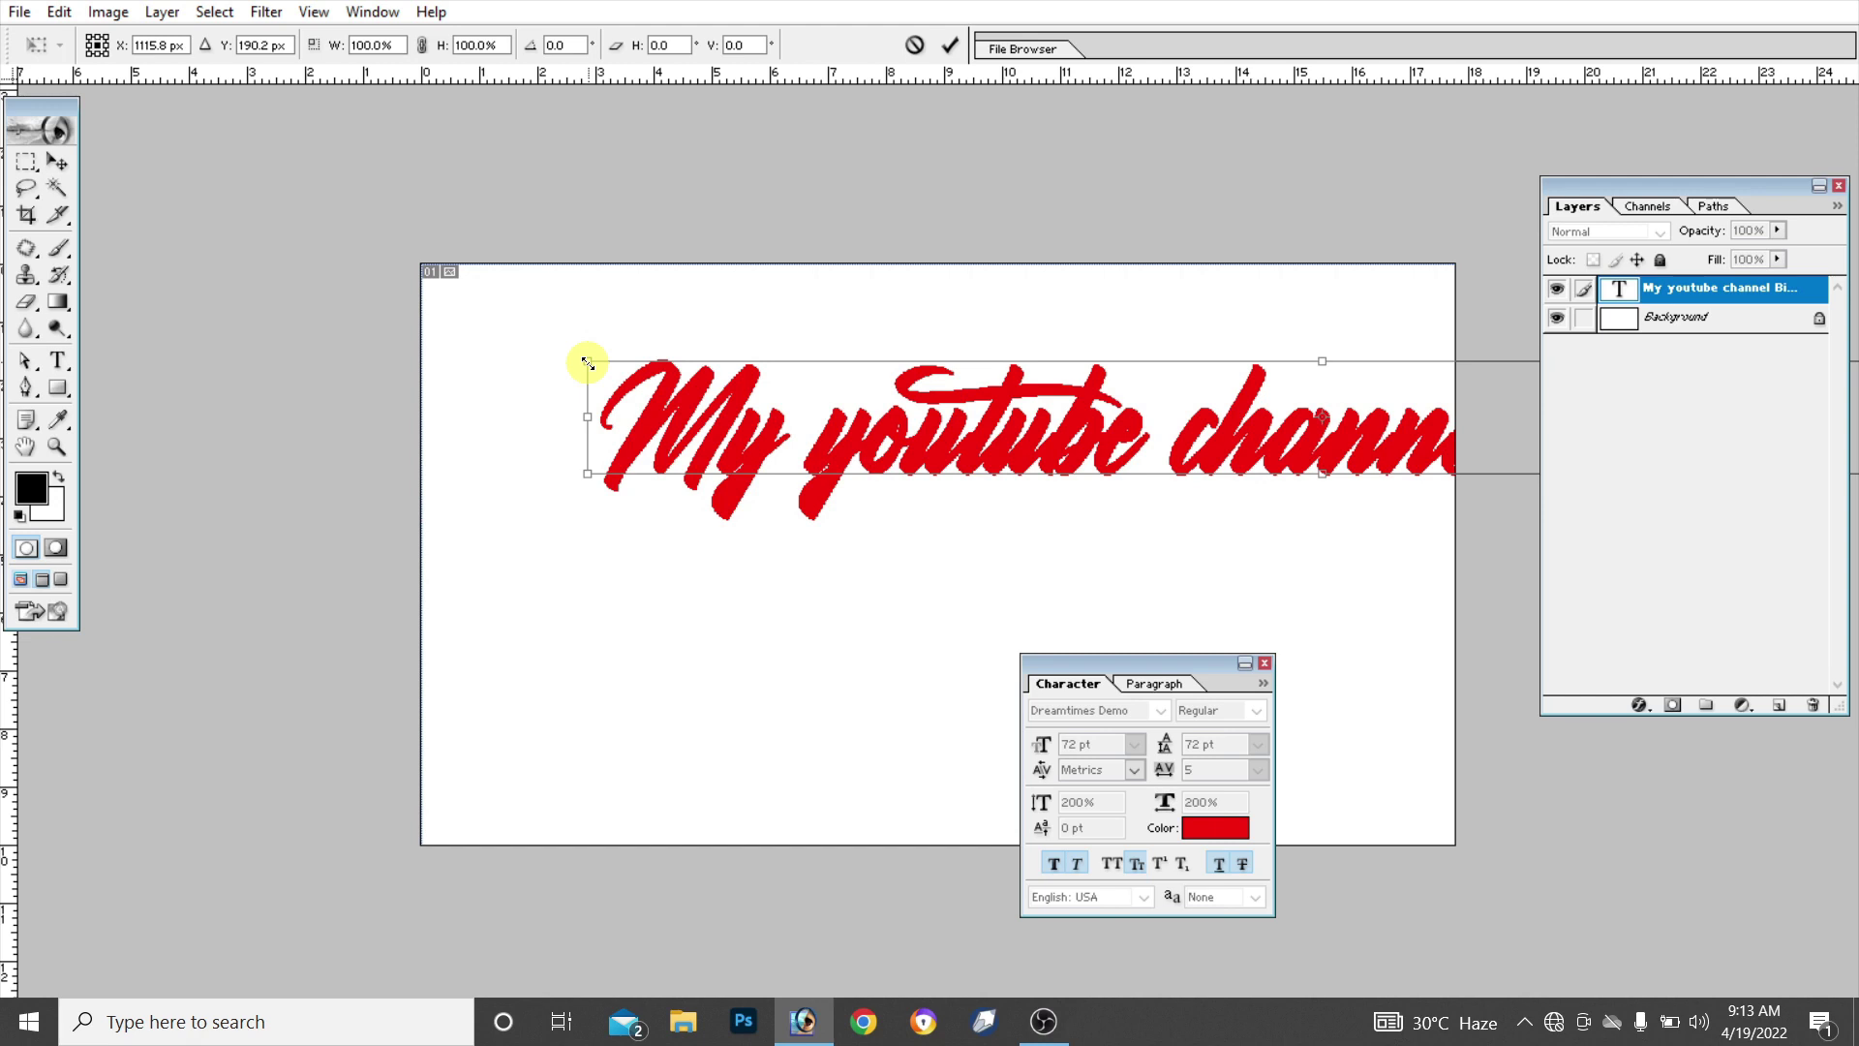
Resize the heading to about 58% width and centre it on the canvas
left_click_drag(588, 363, 643, 369)
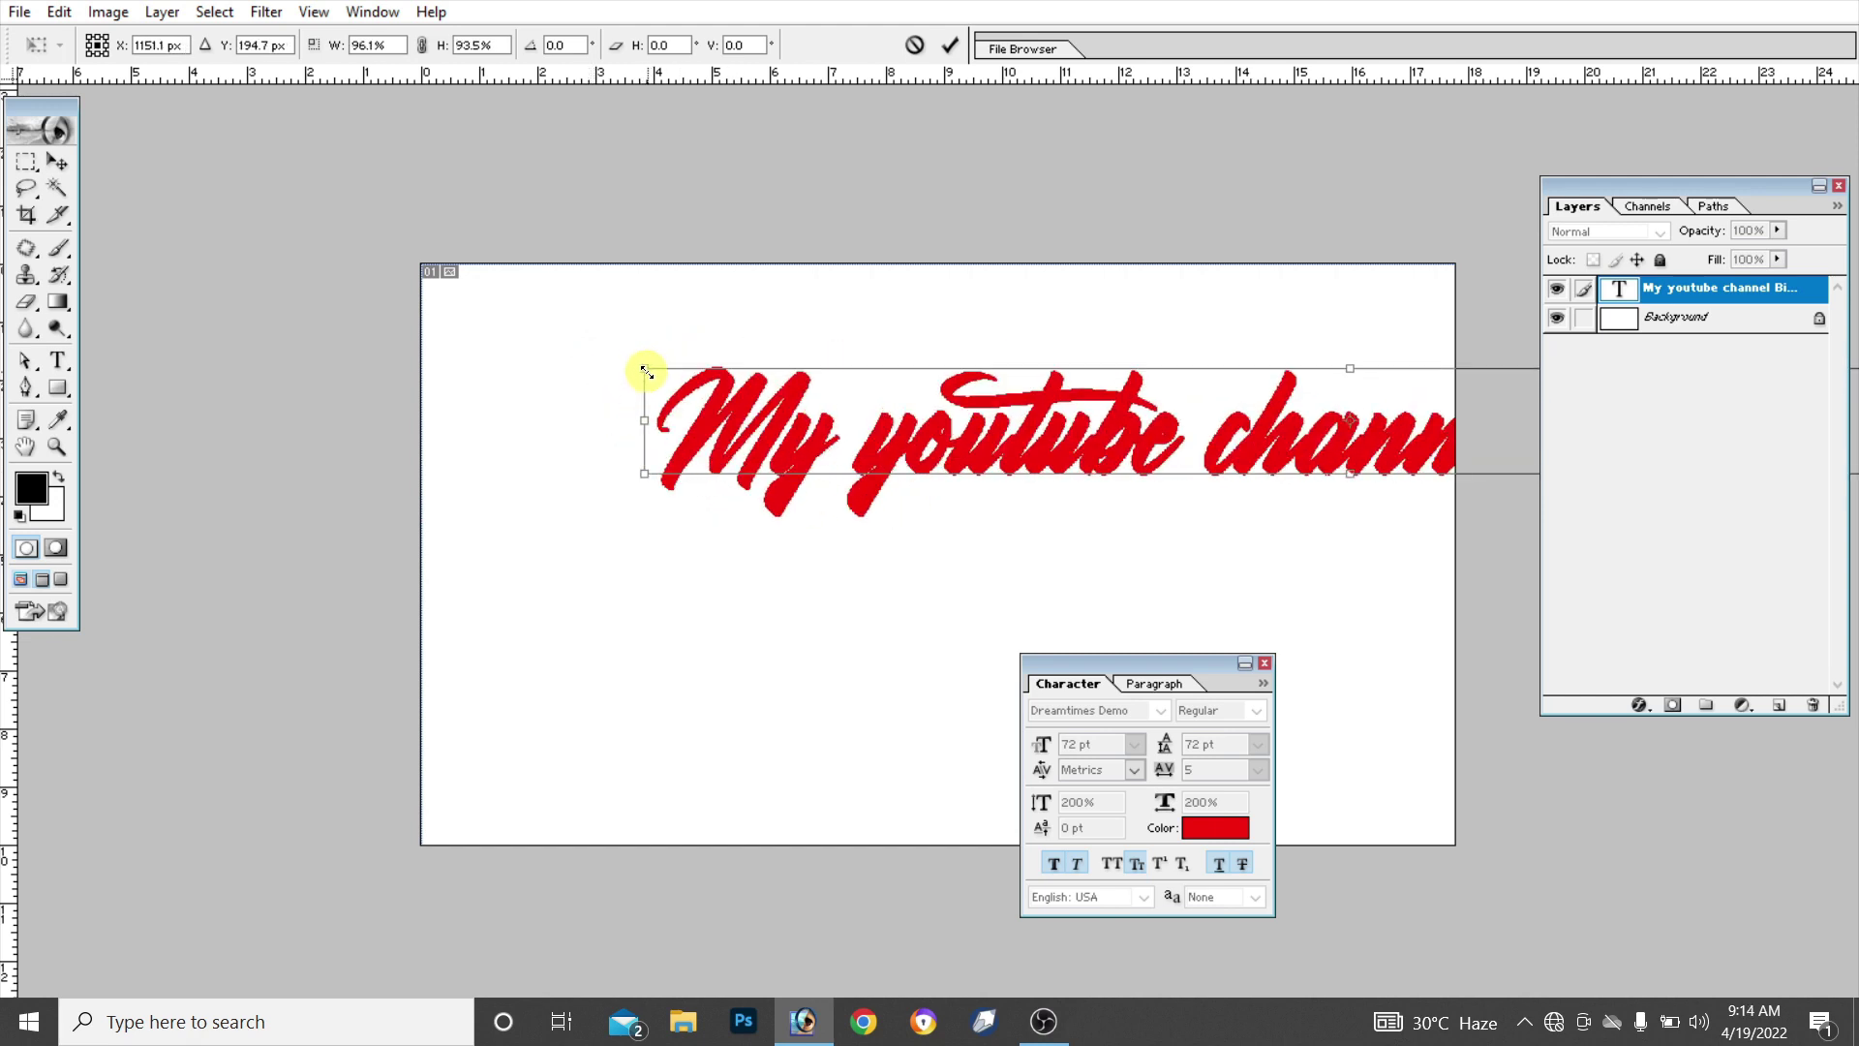
left_click_drag(644, 367, 1161, 433)
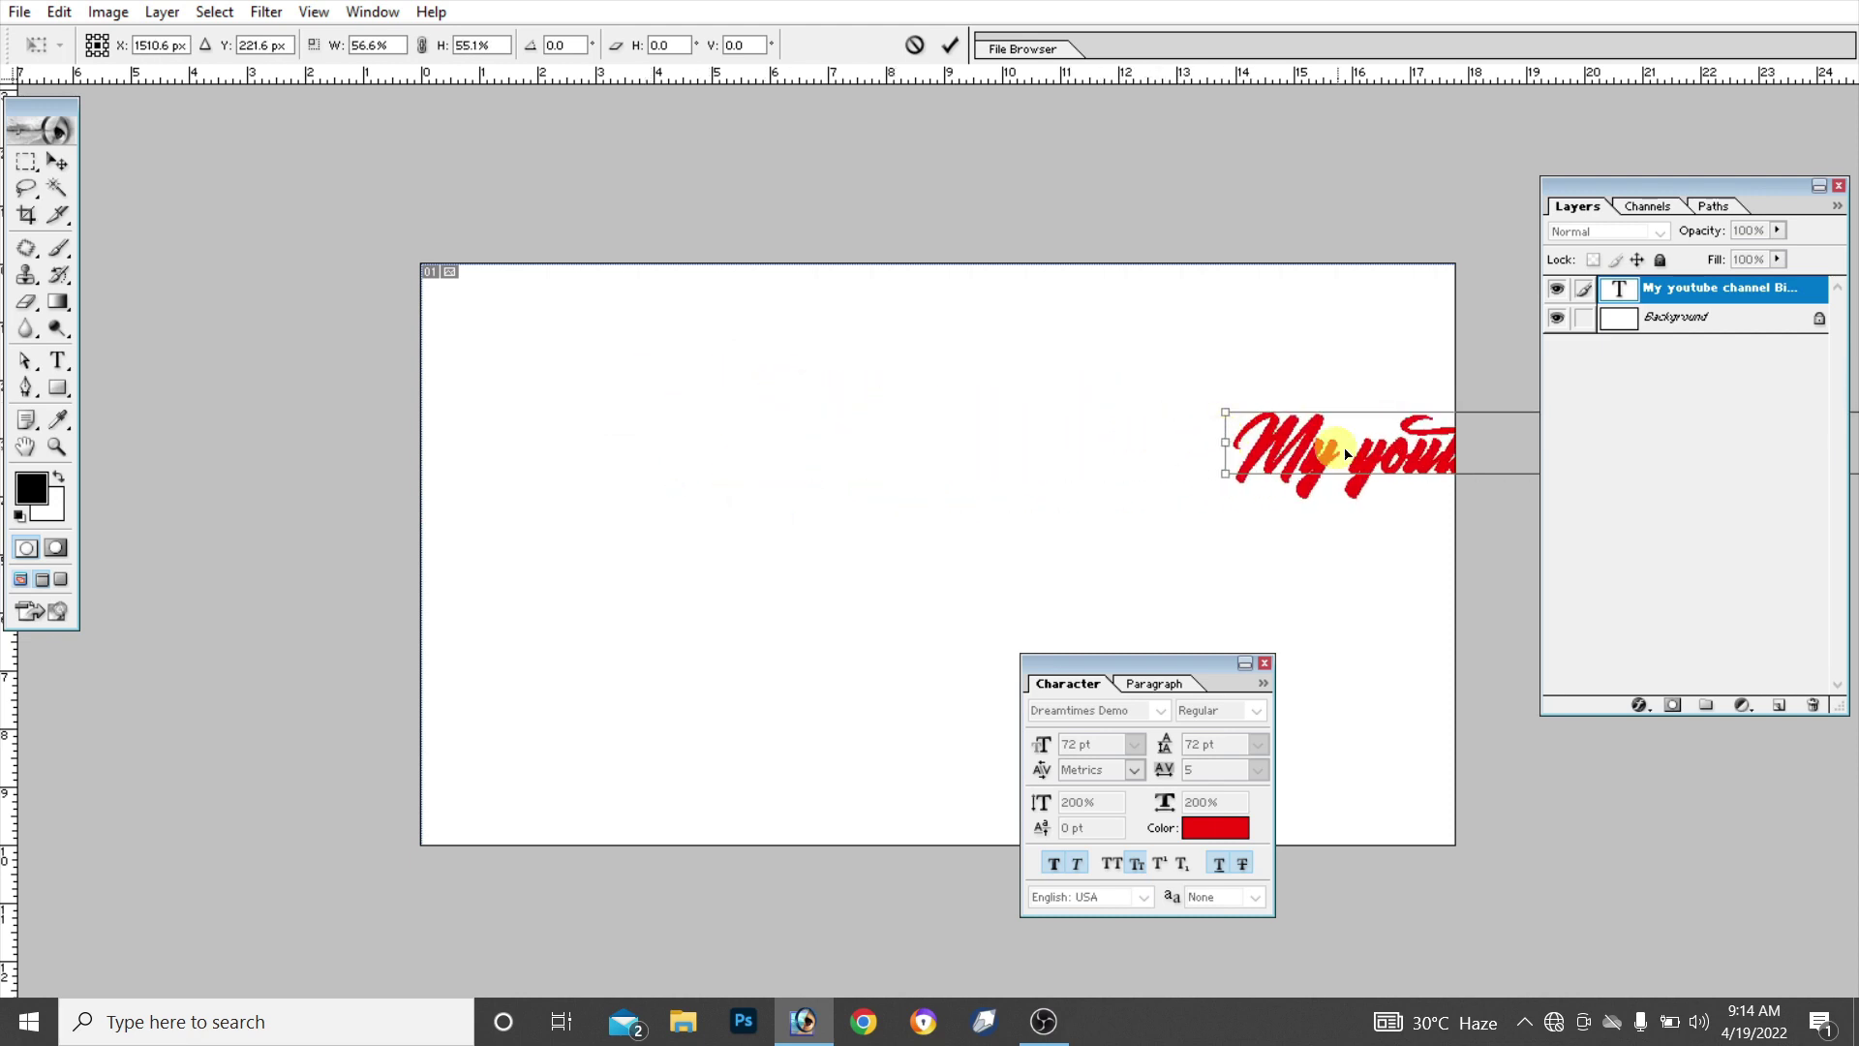
mouse_move(1162, 433)
left_mouse_down()
mouse_move(722, 474)
mouse_move(364, 422)
left_mouse_up()
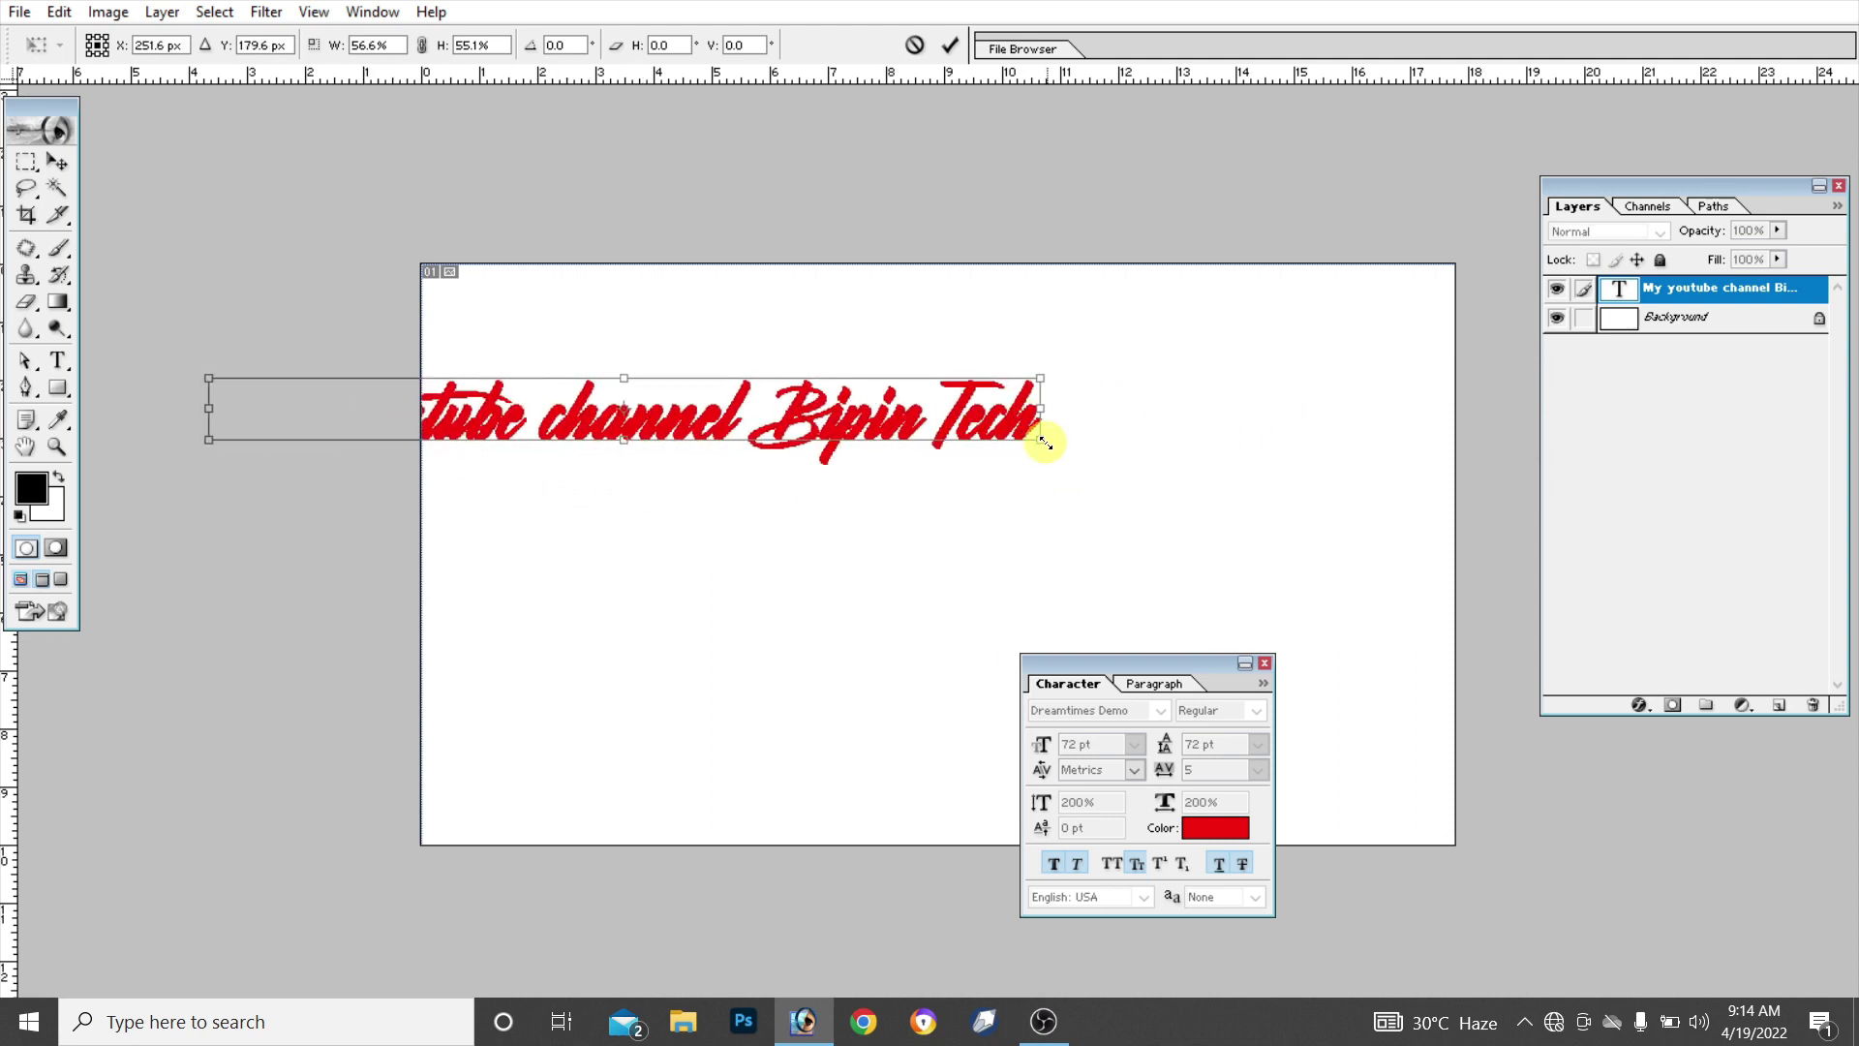
mouse_move(1039, 438)
left_mouse_down()
mouse_move(1851, 647)
mouse_move(1262, 545)
mouse_move(1278, 553)
left_mouse_up()
left_click_drag(973, 421, 1144, 447)
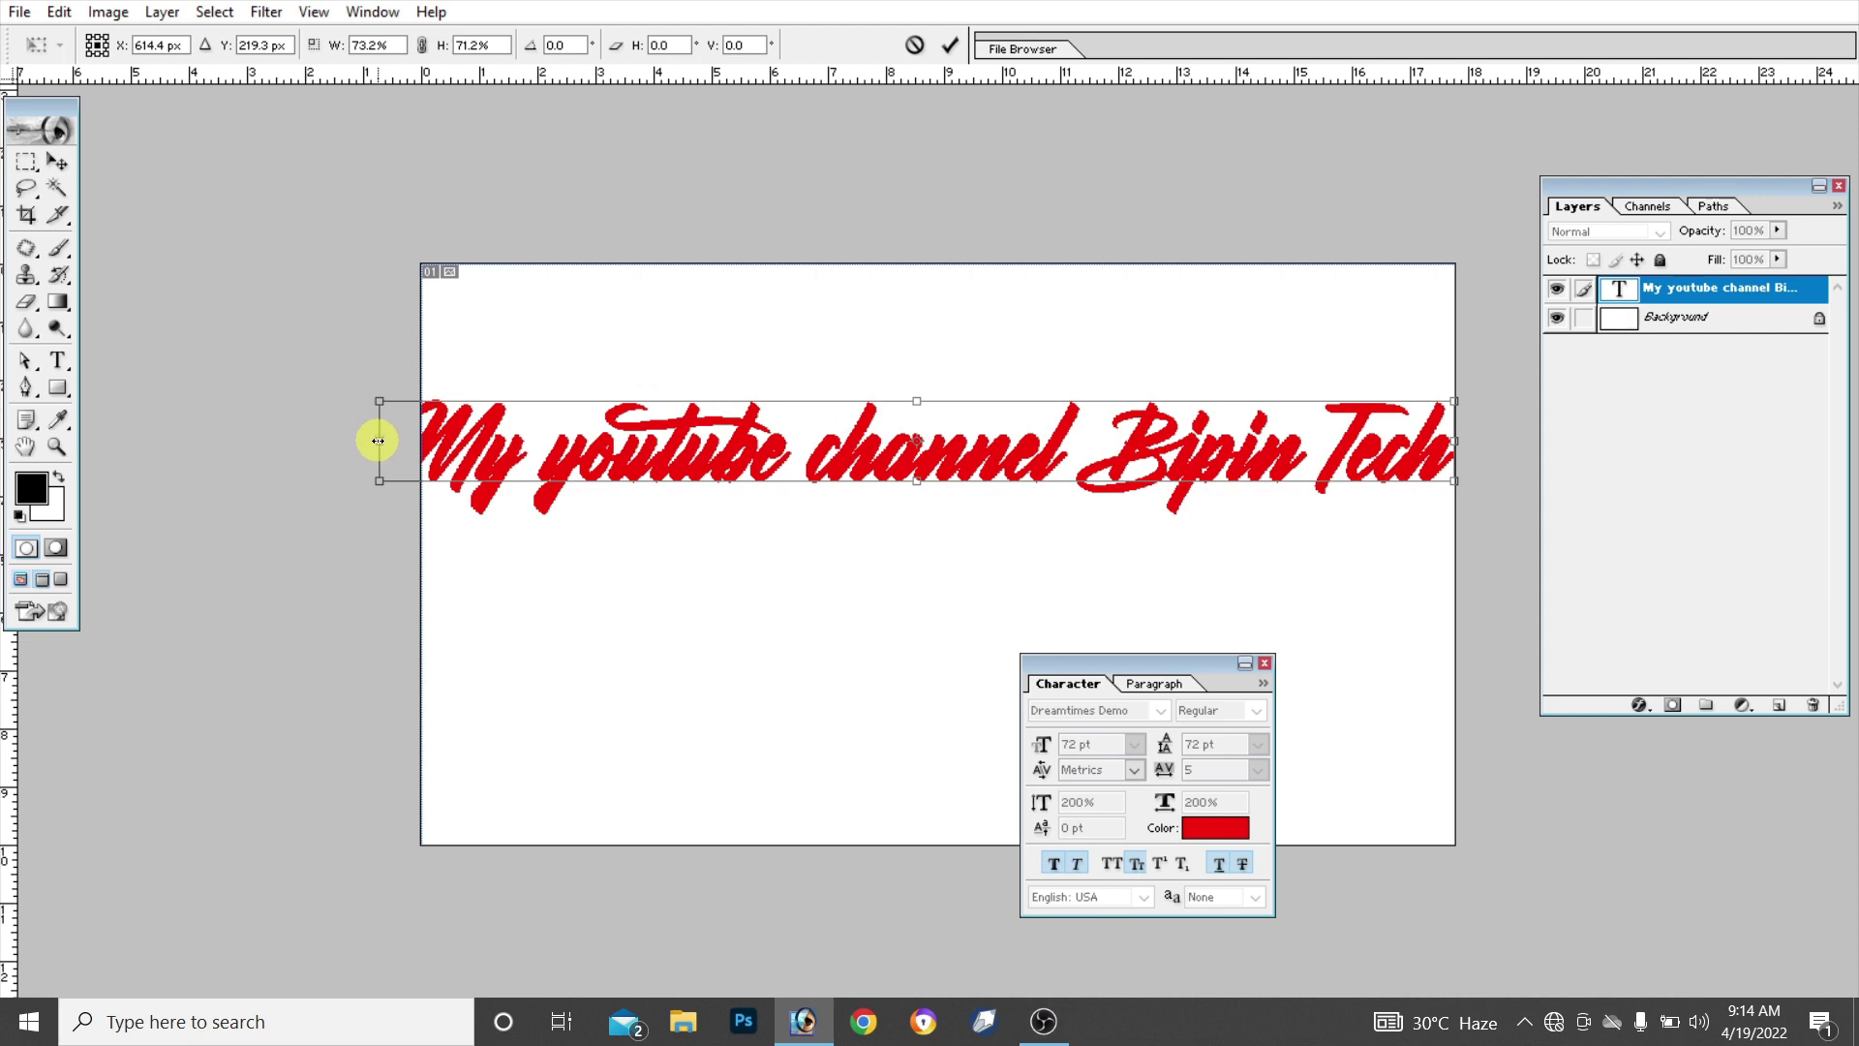
mouse_move(378, 440)
left_mouse_down()
mouse_move(549, 463)
mouse_move(598, 442)
left_mouse_up()
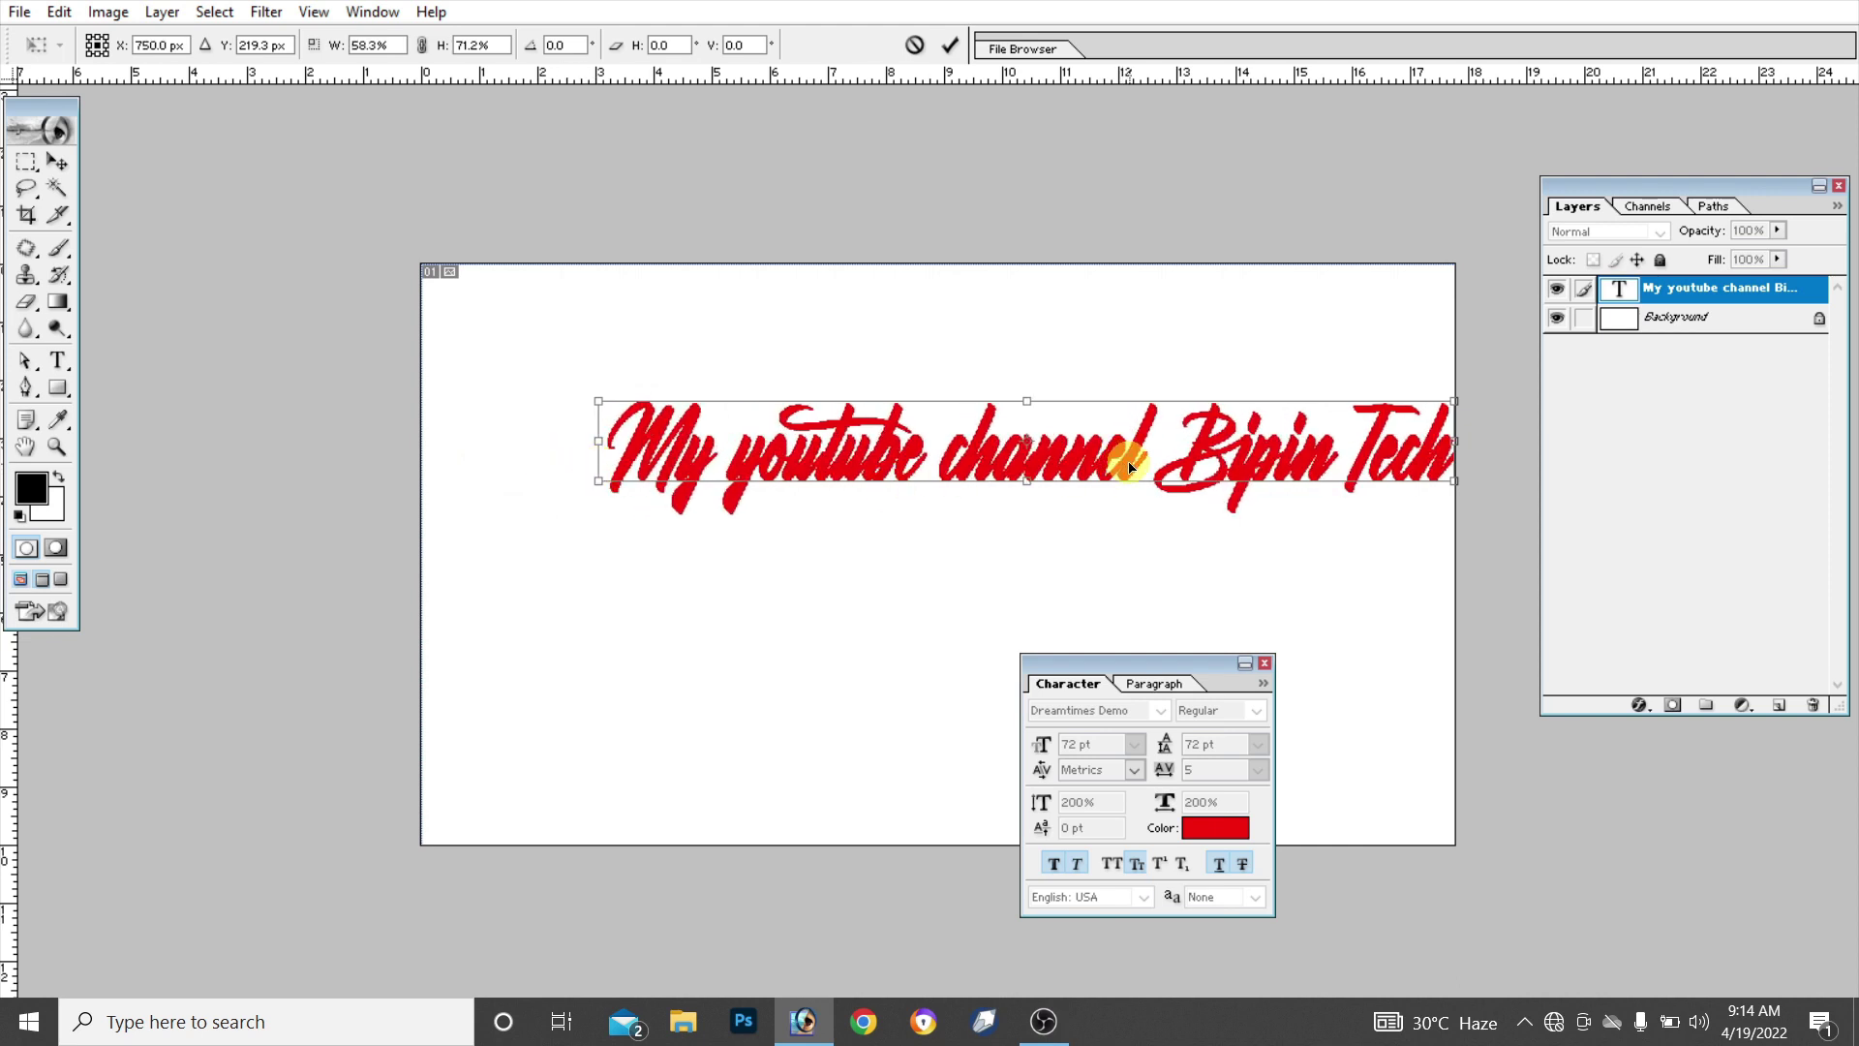
left_click_drag(1123, 465, 1059, 465)
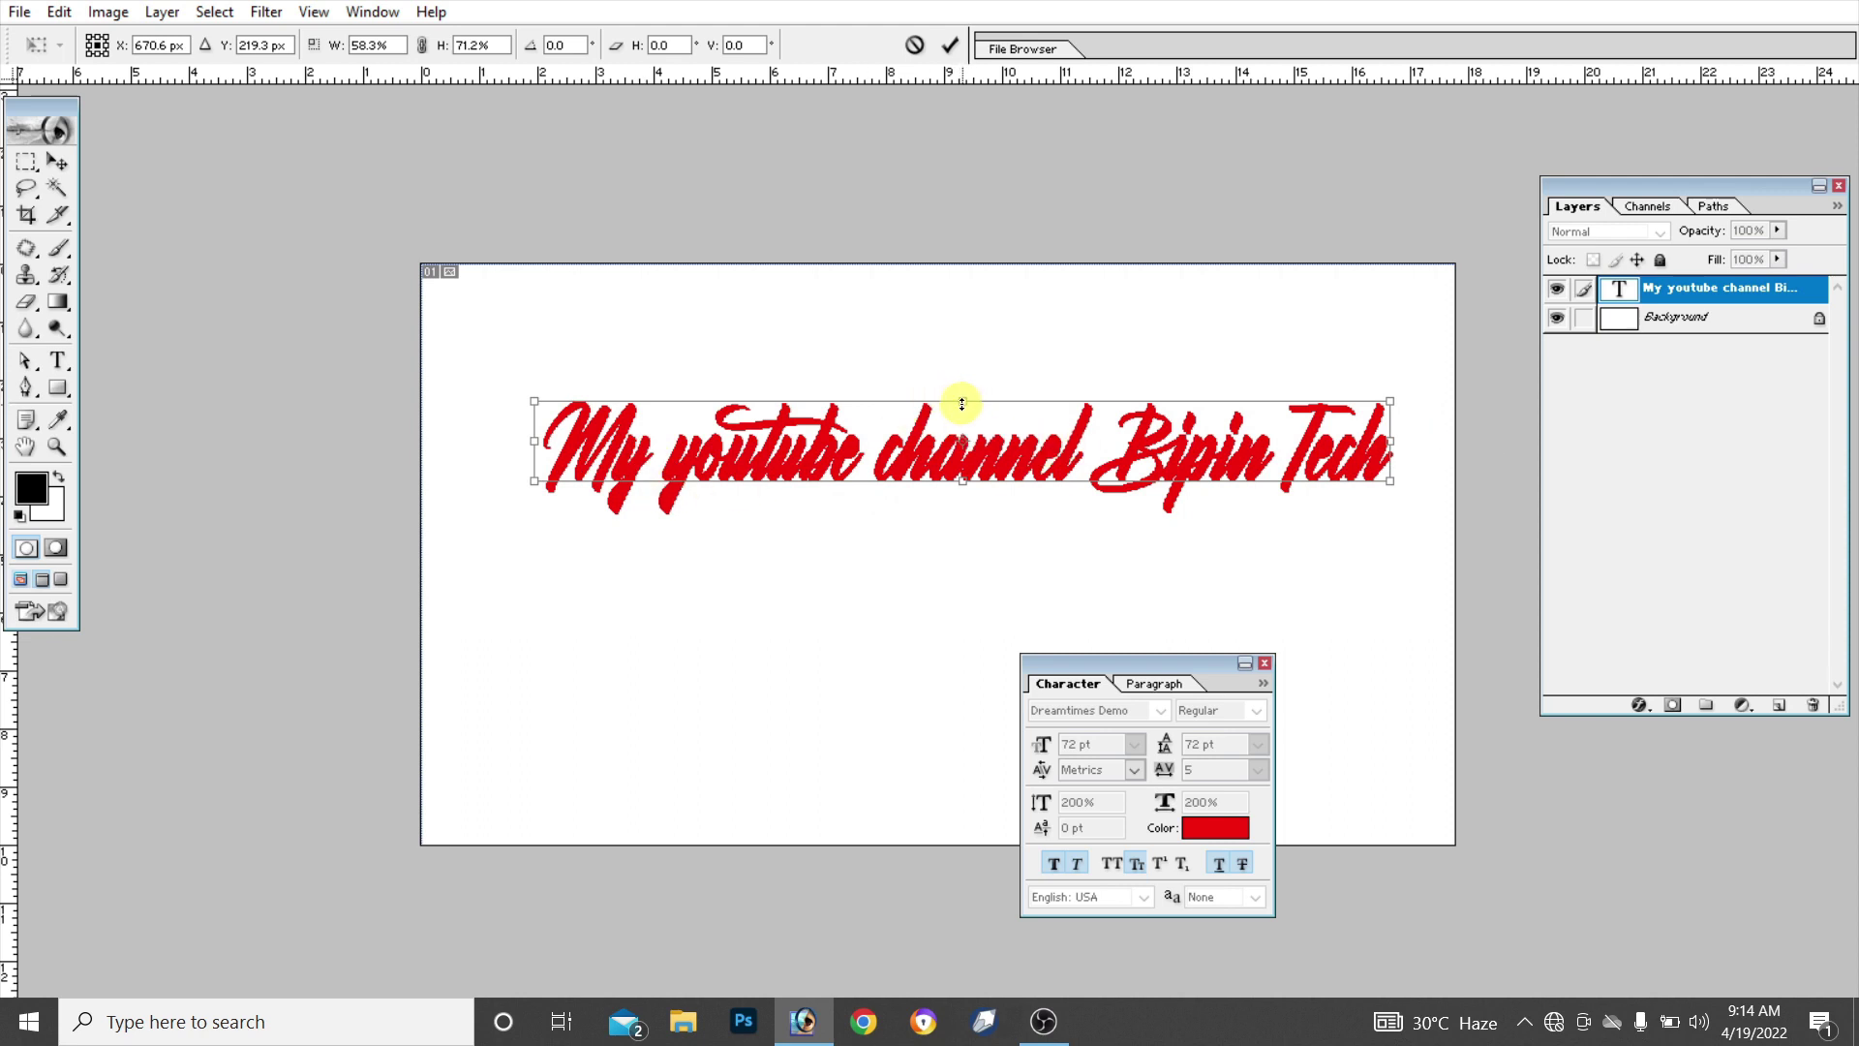
Stretch the heading to 155% height and apply the transform
left_click_drag(965, 401, 963, 323)
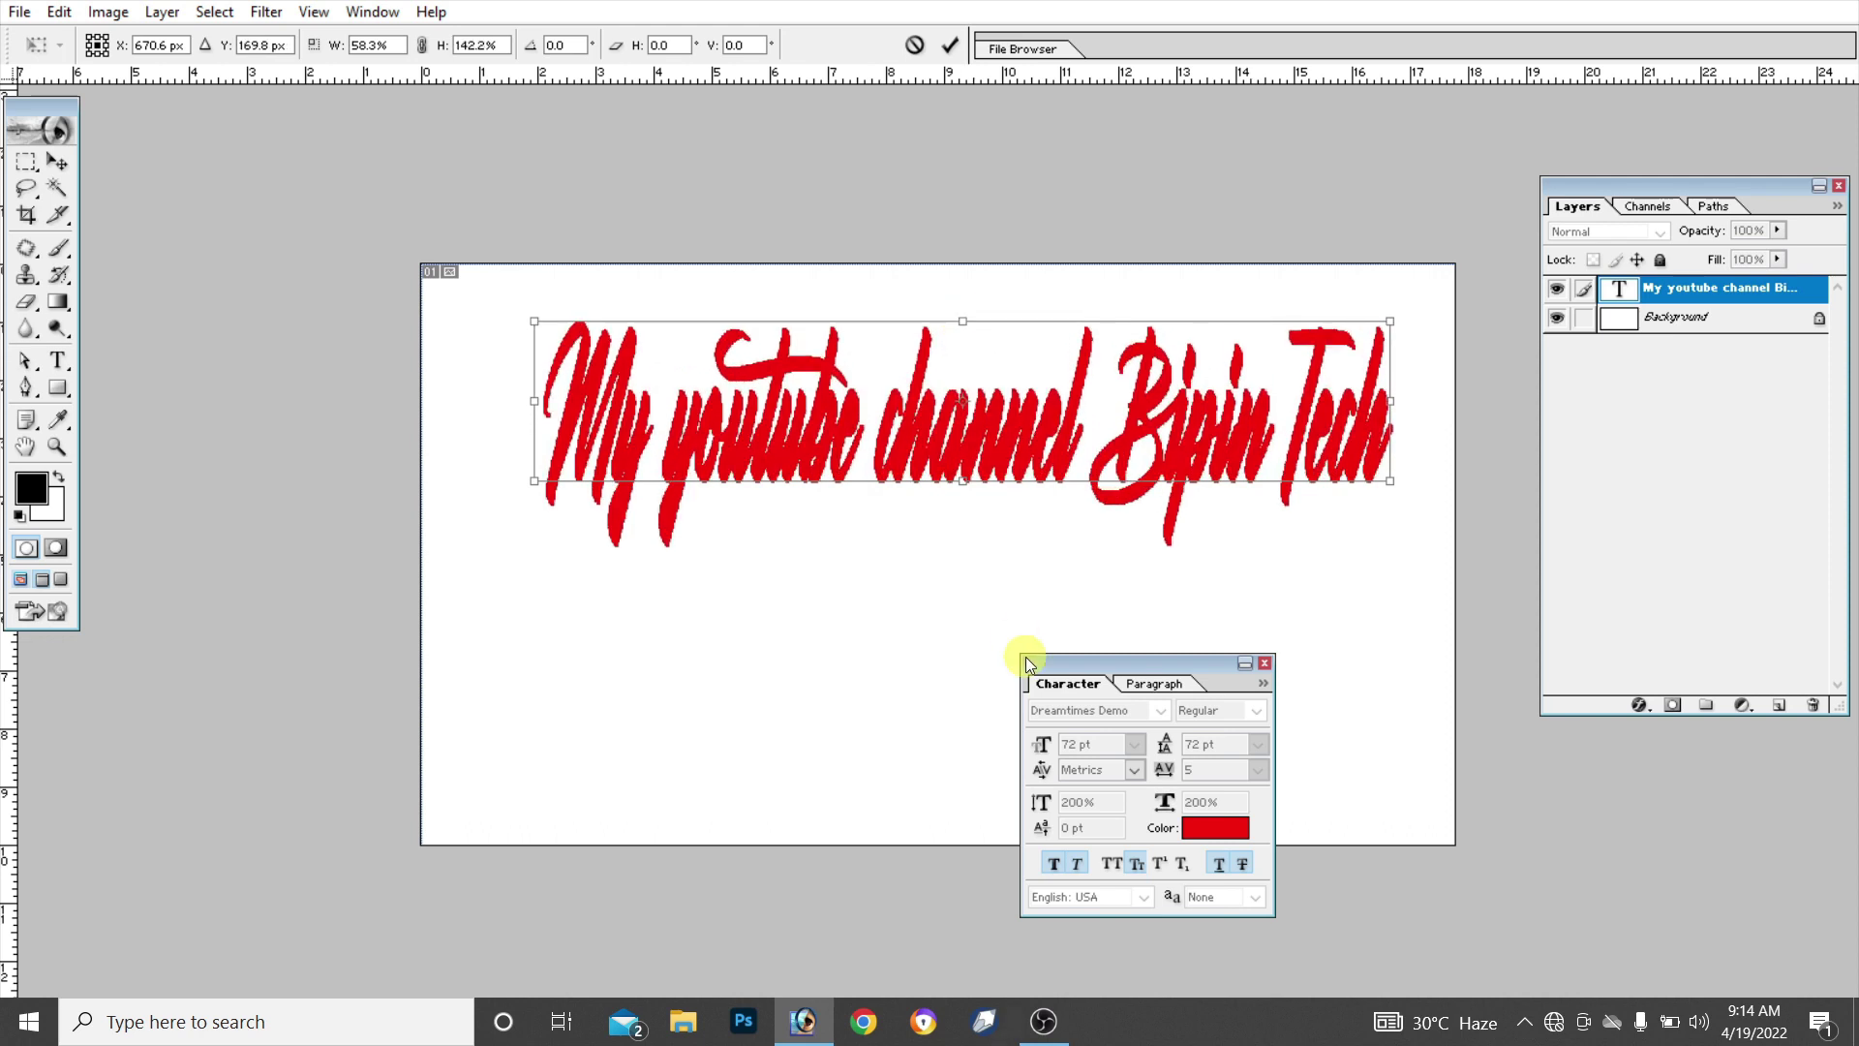
left_click_drag(727, 480, 726, 541)
left_click(896, 770)
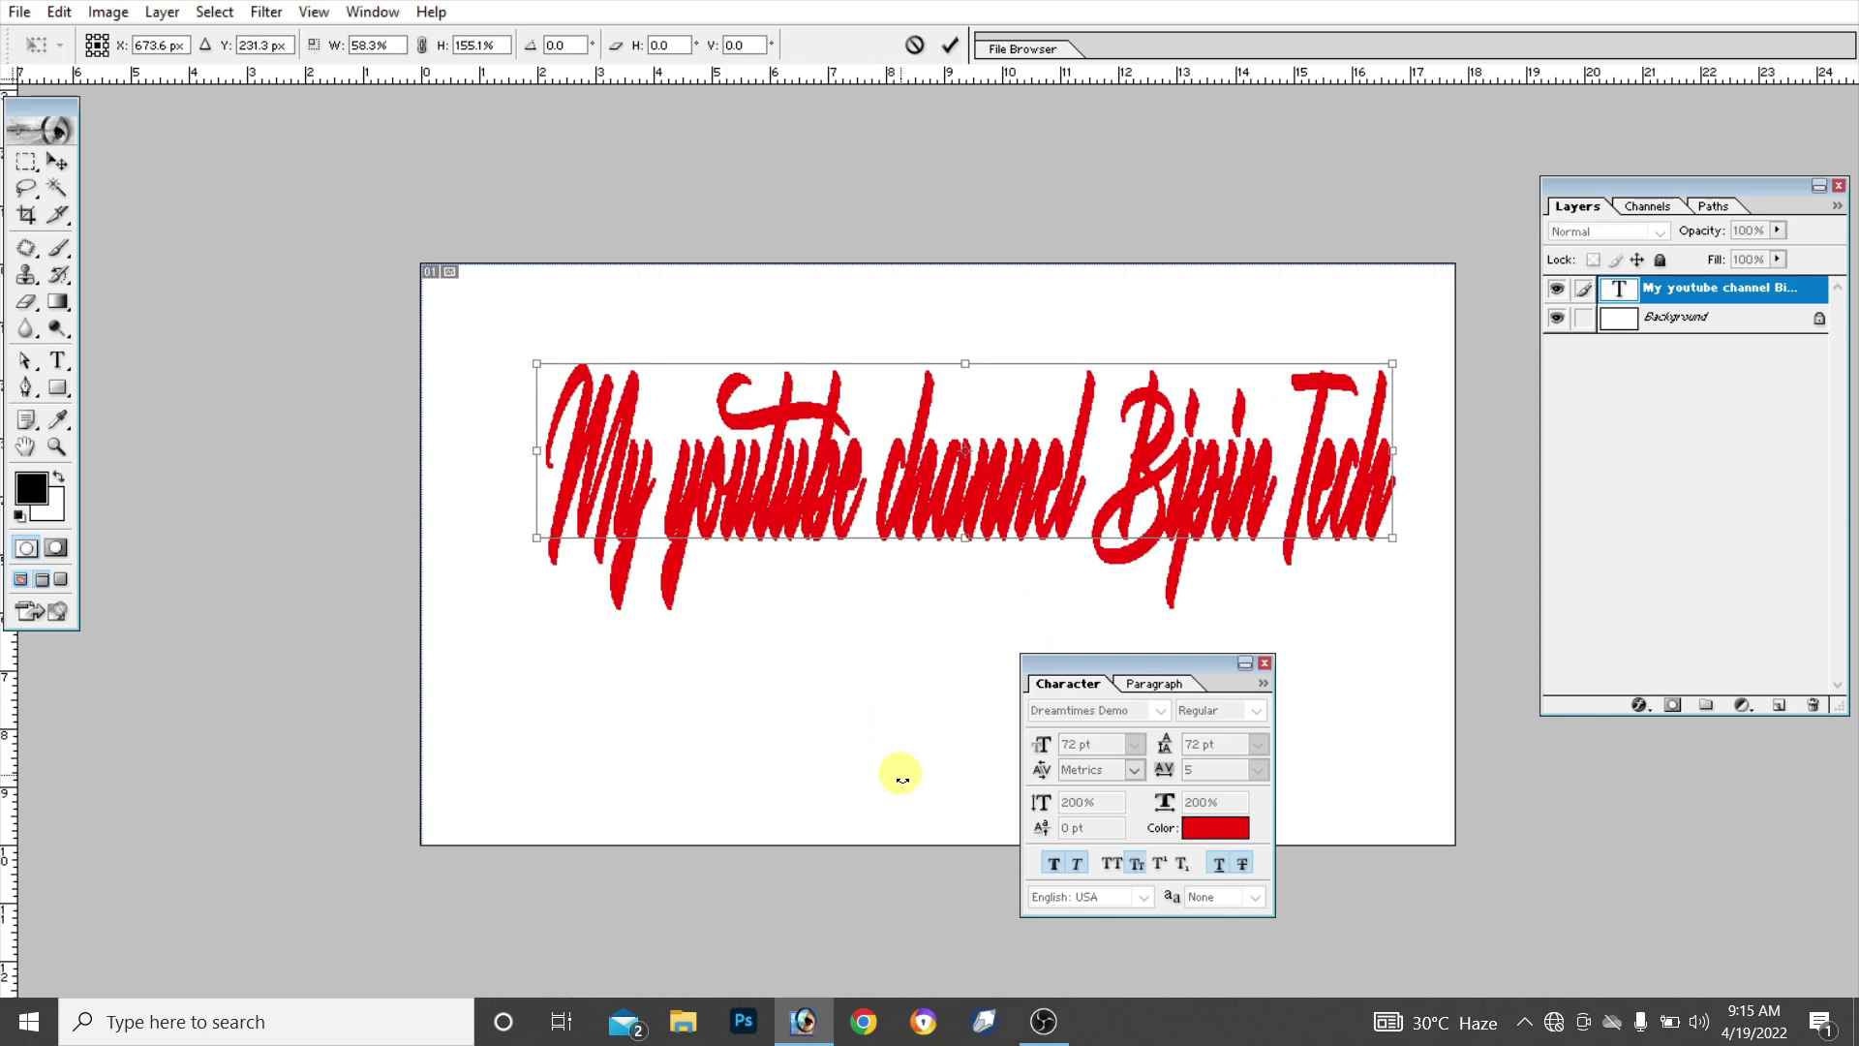
left_click(58, 360)
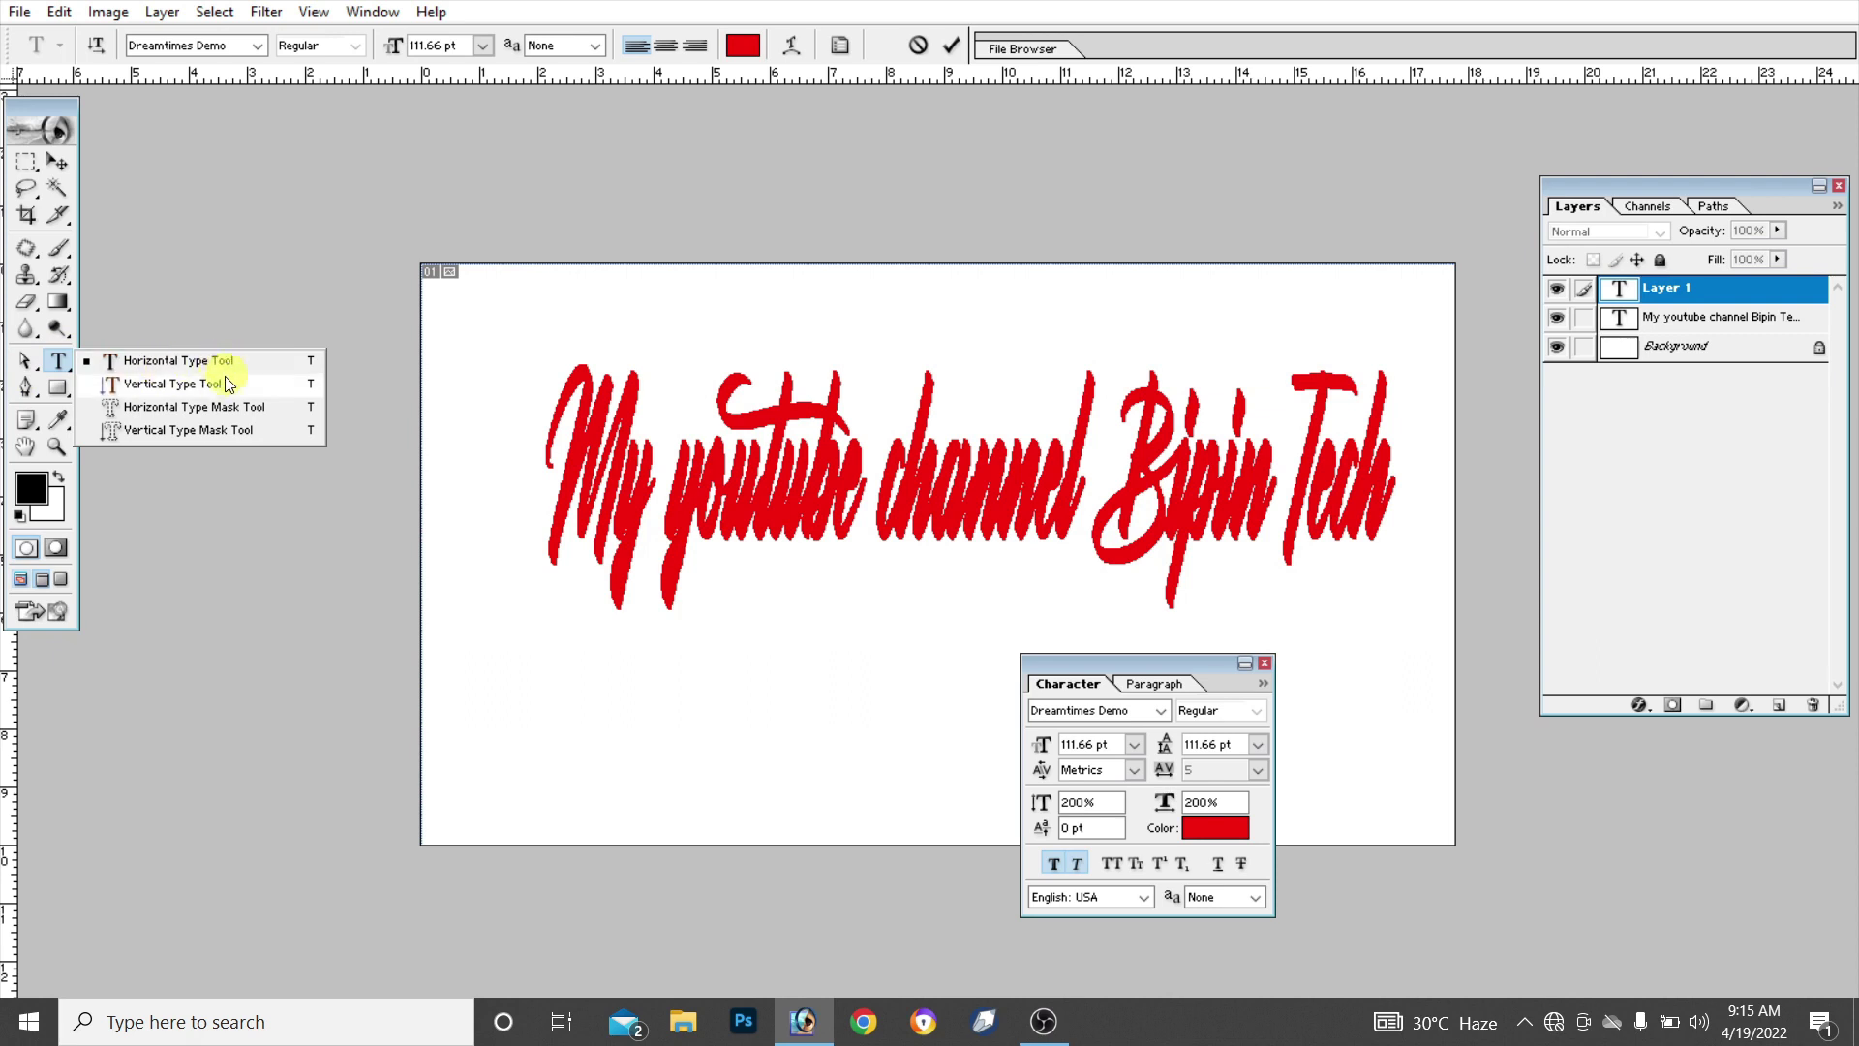
Delete the red script heading layer and start a fresh text layer on the canvas
left_click(823, 489)
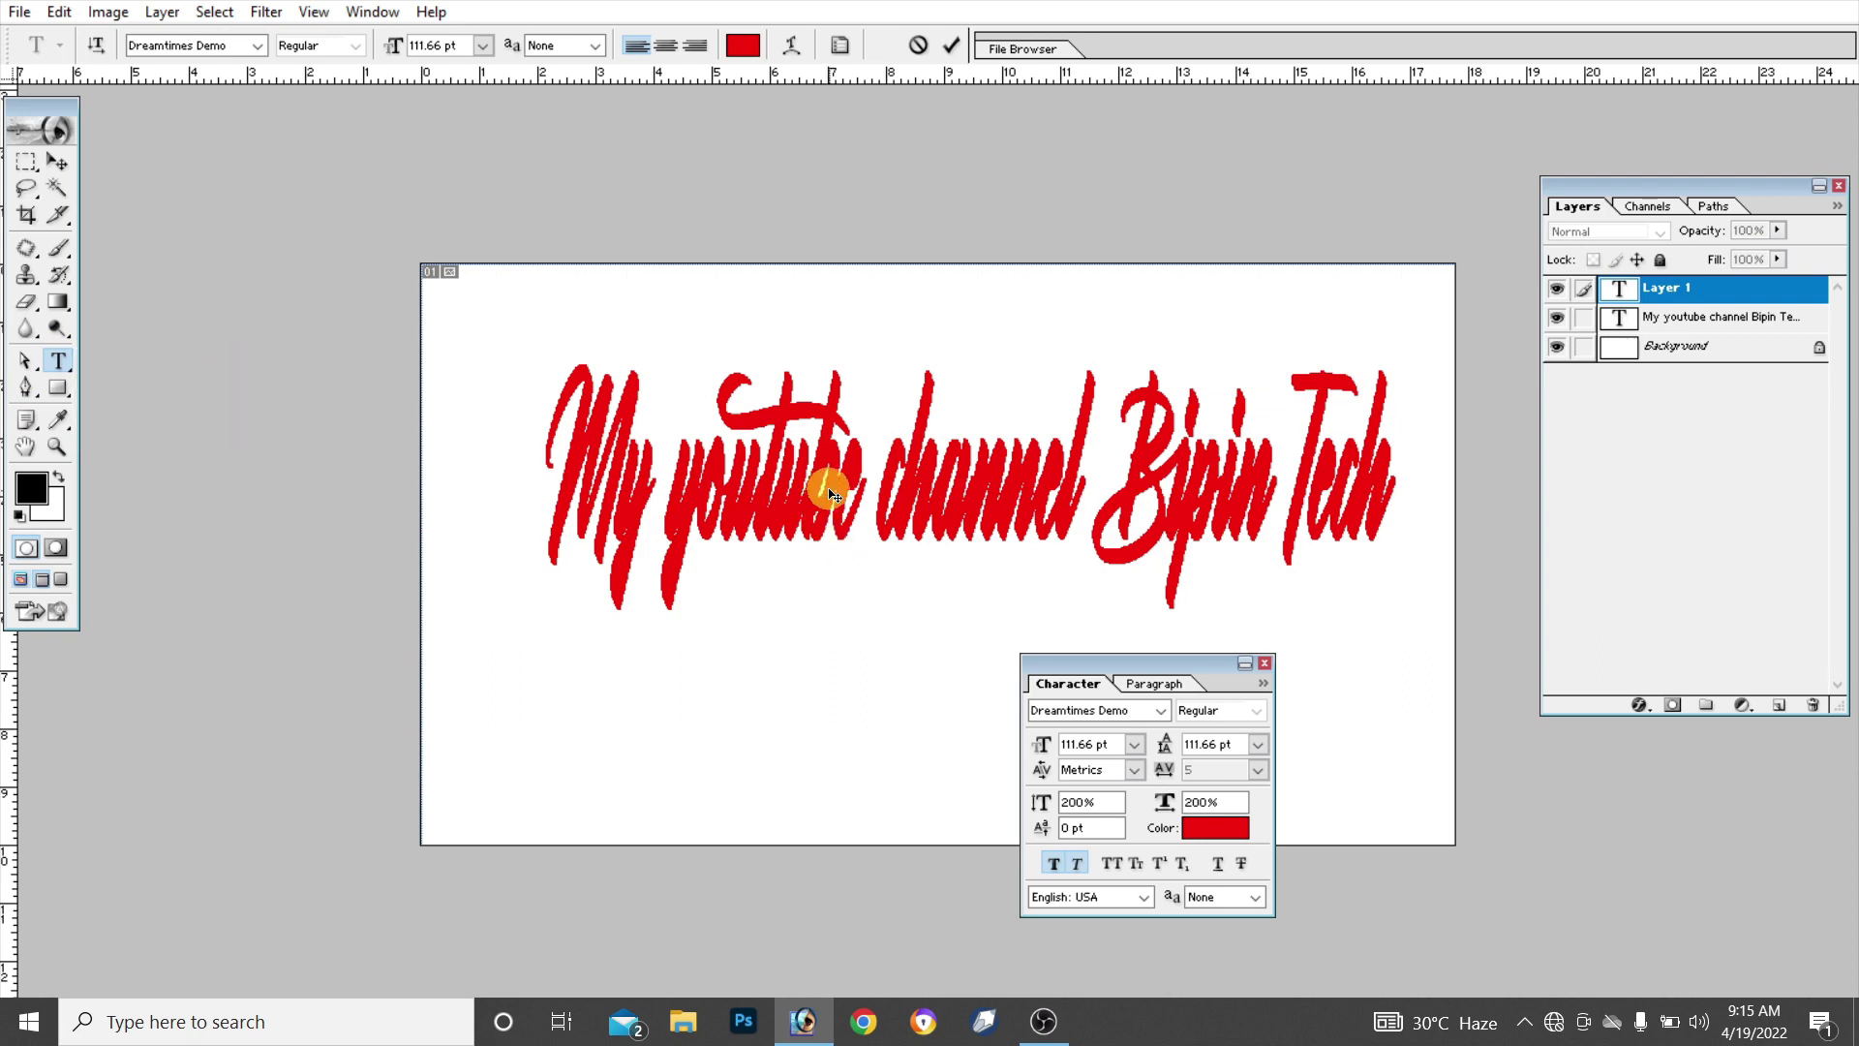
key("Escape")
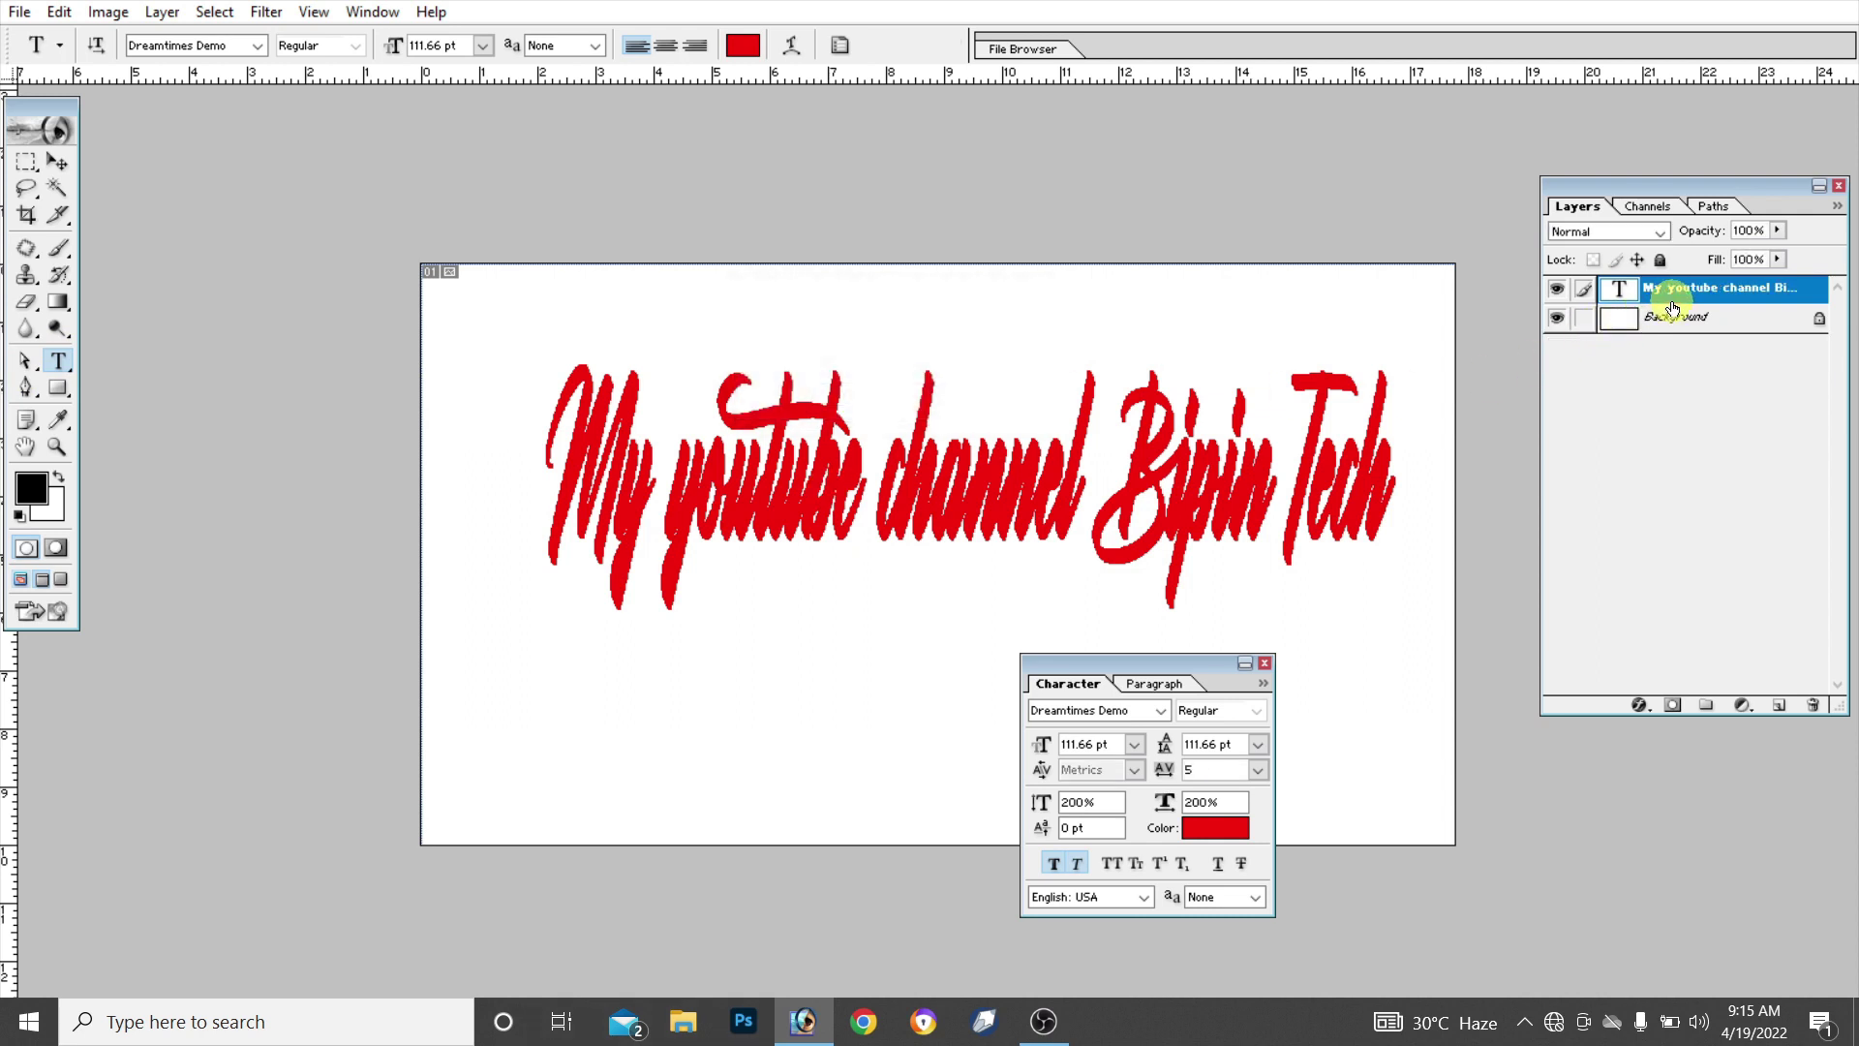
right_click(1683, 287)
left_click(1675, 392)
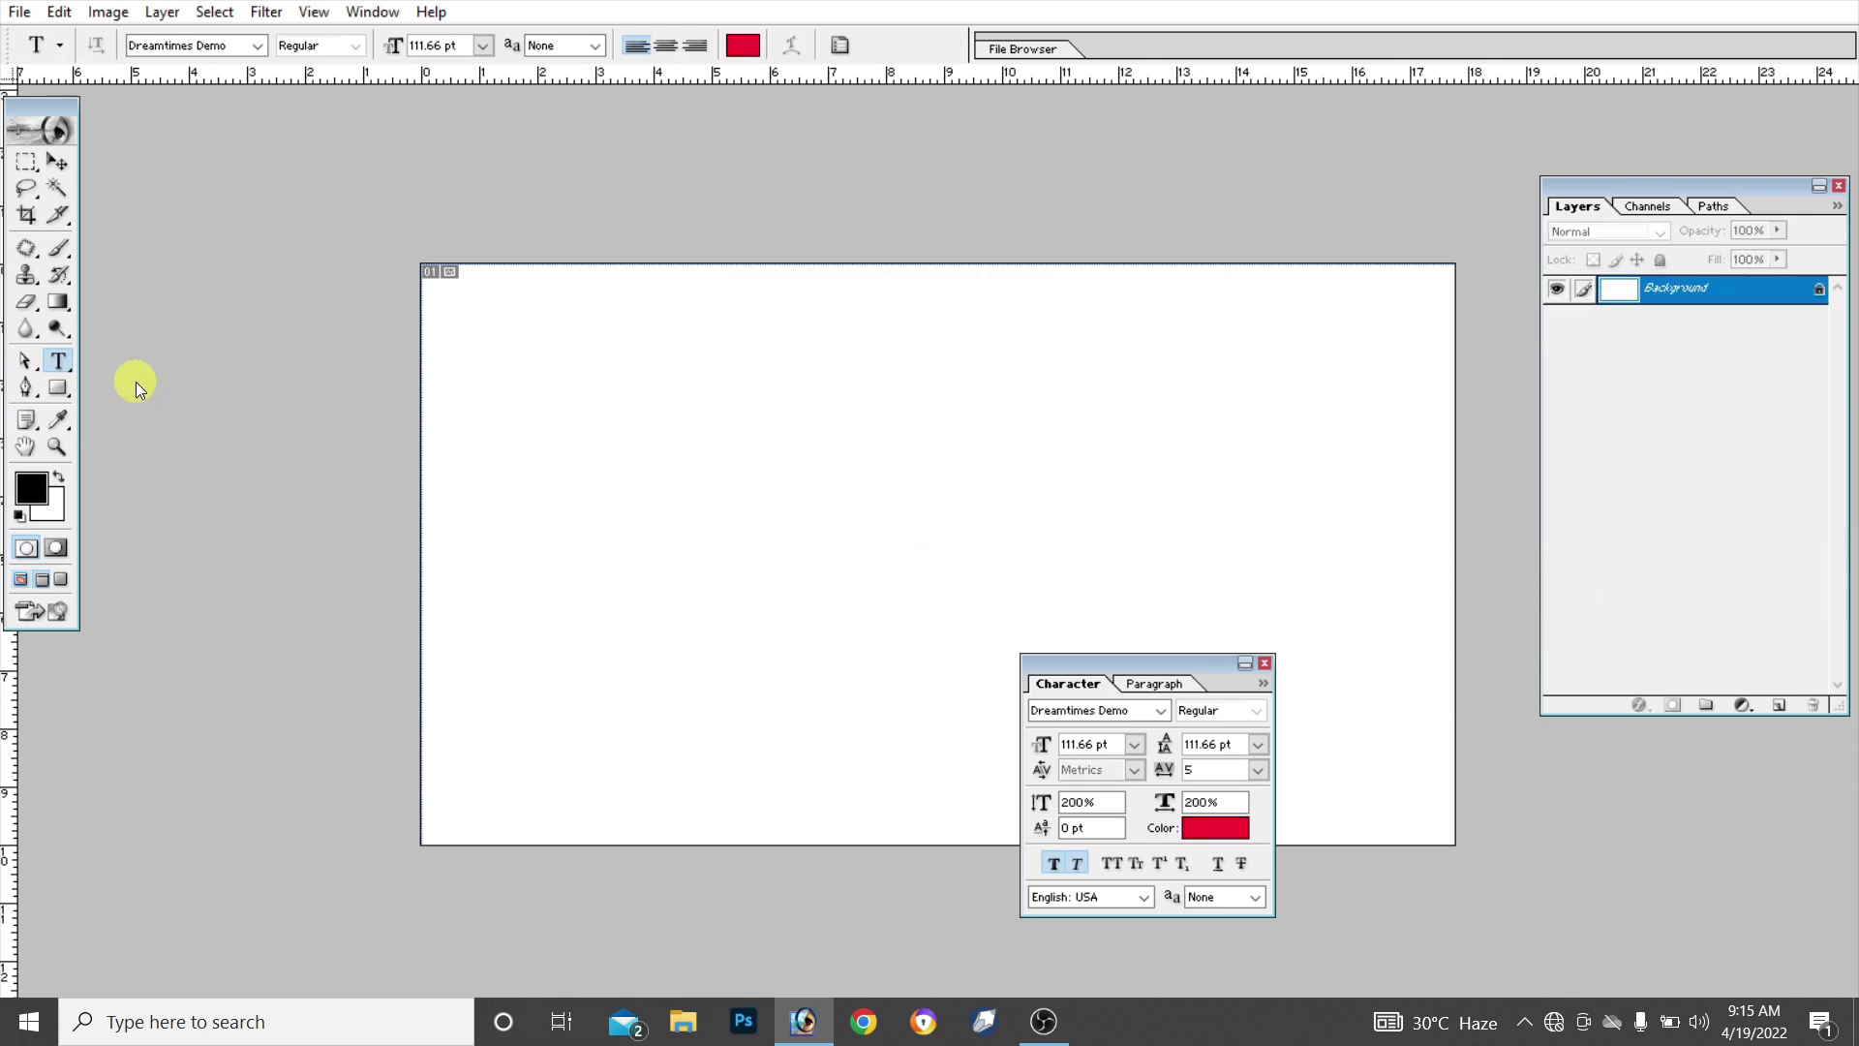
left_click(578, 405)
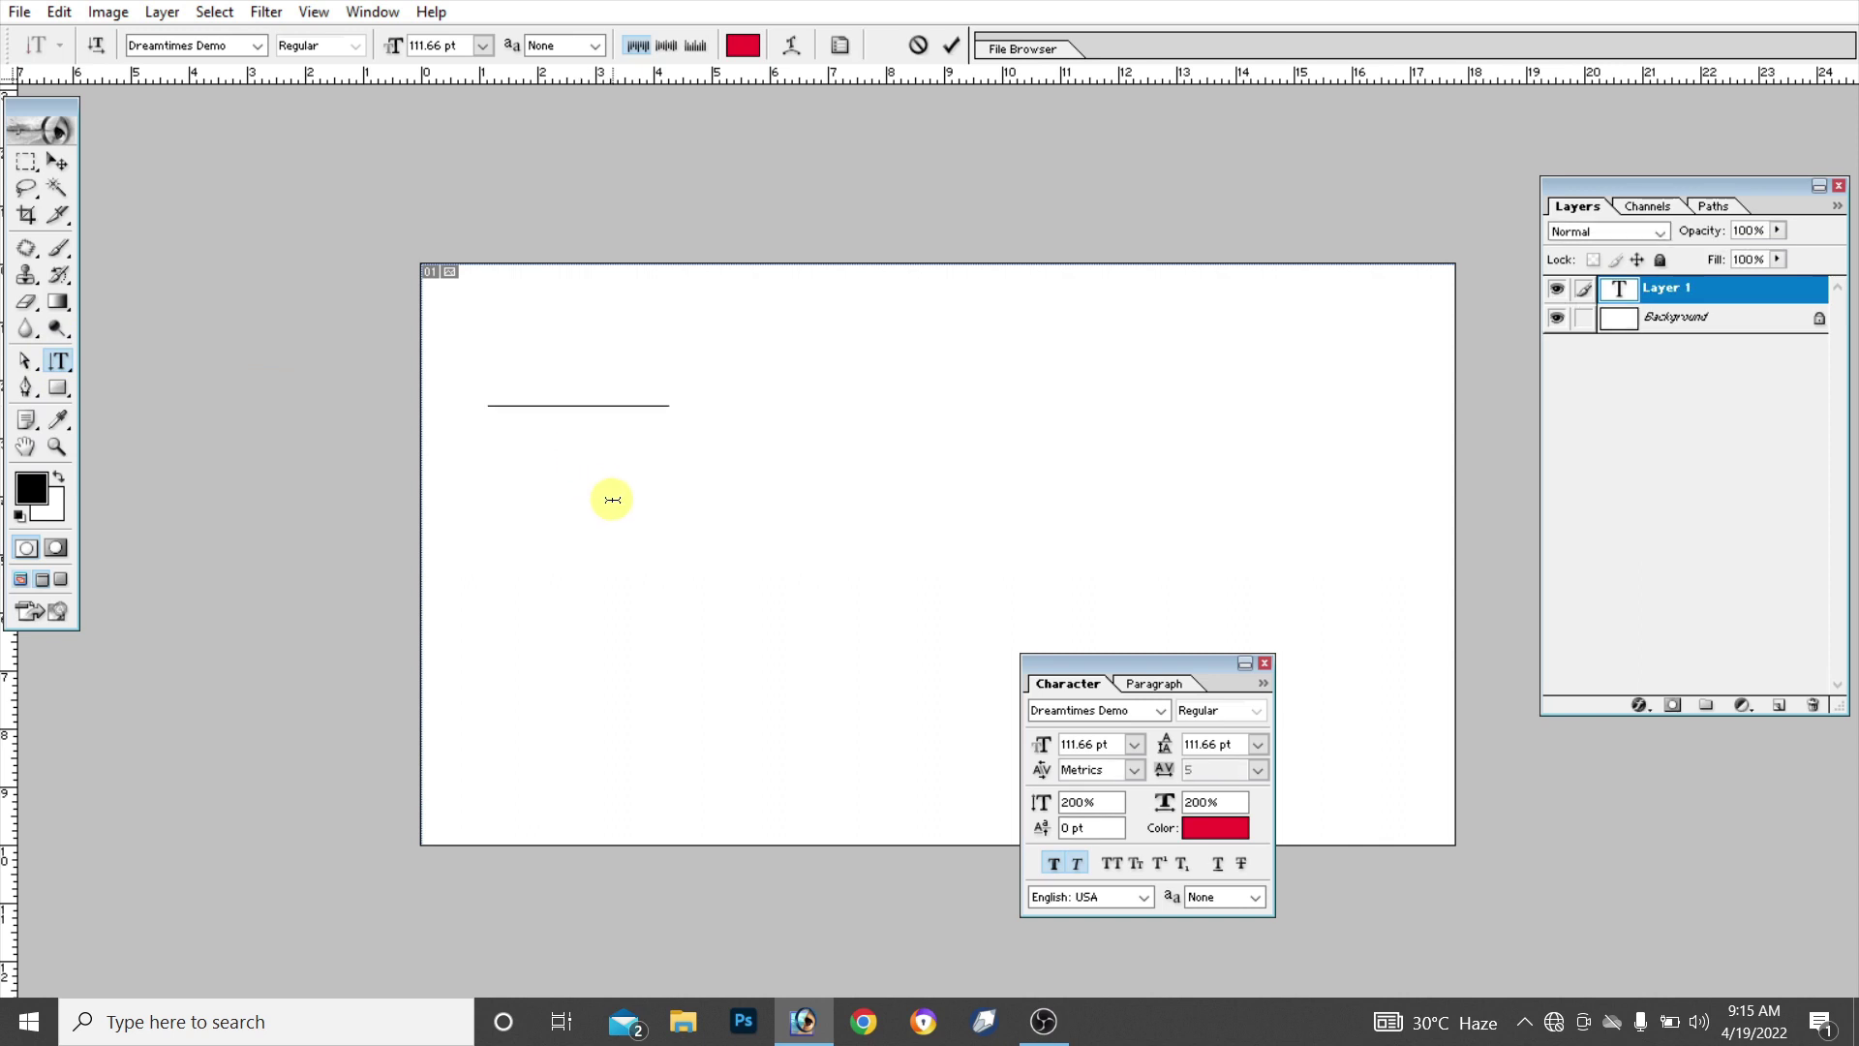
Type 'Th' and erase it again, leaving the text layer empty
type("Th")
key("Return")
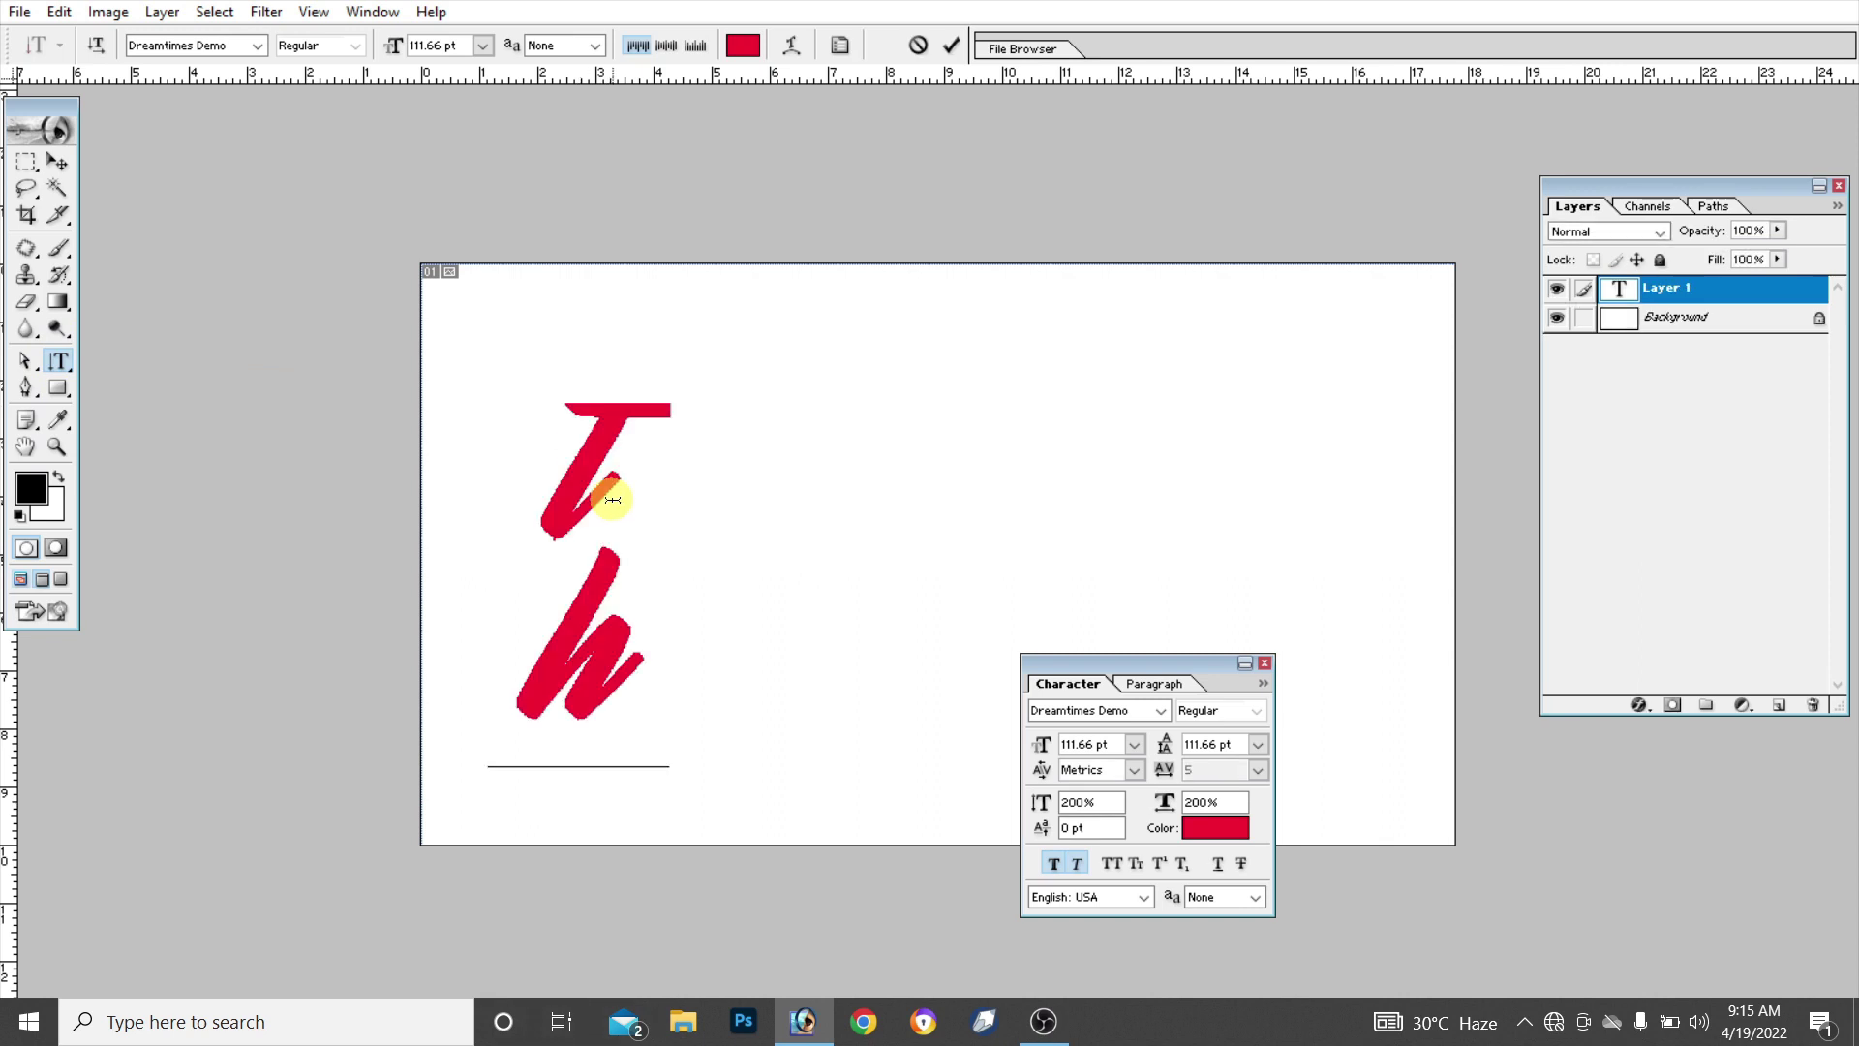
key("Return")
key("BackSpace")
key("BackSpace")
key("BackSpace")
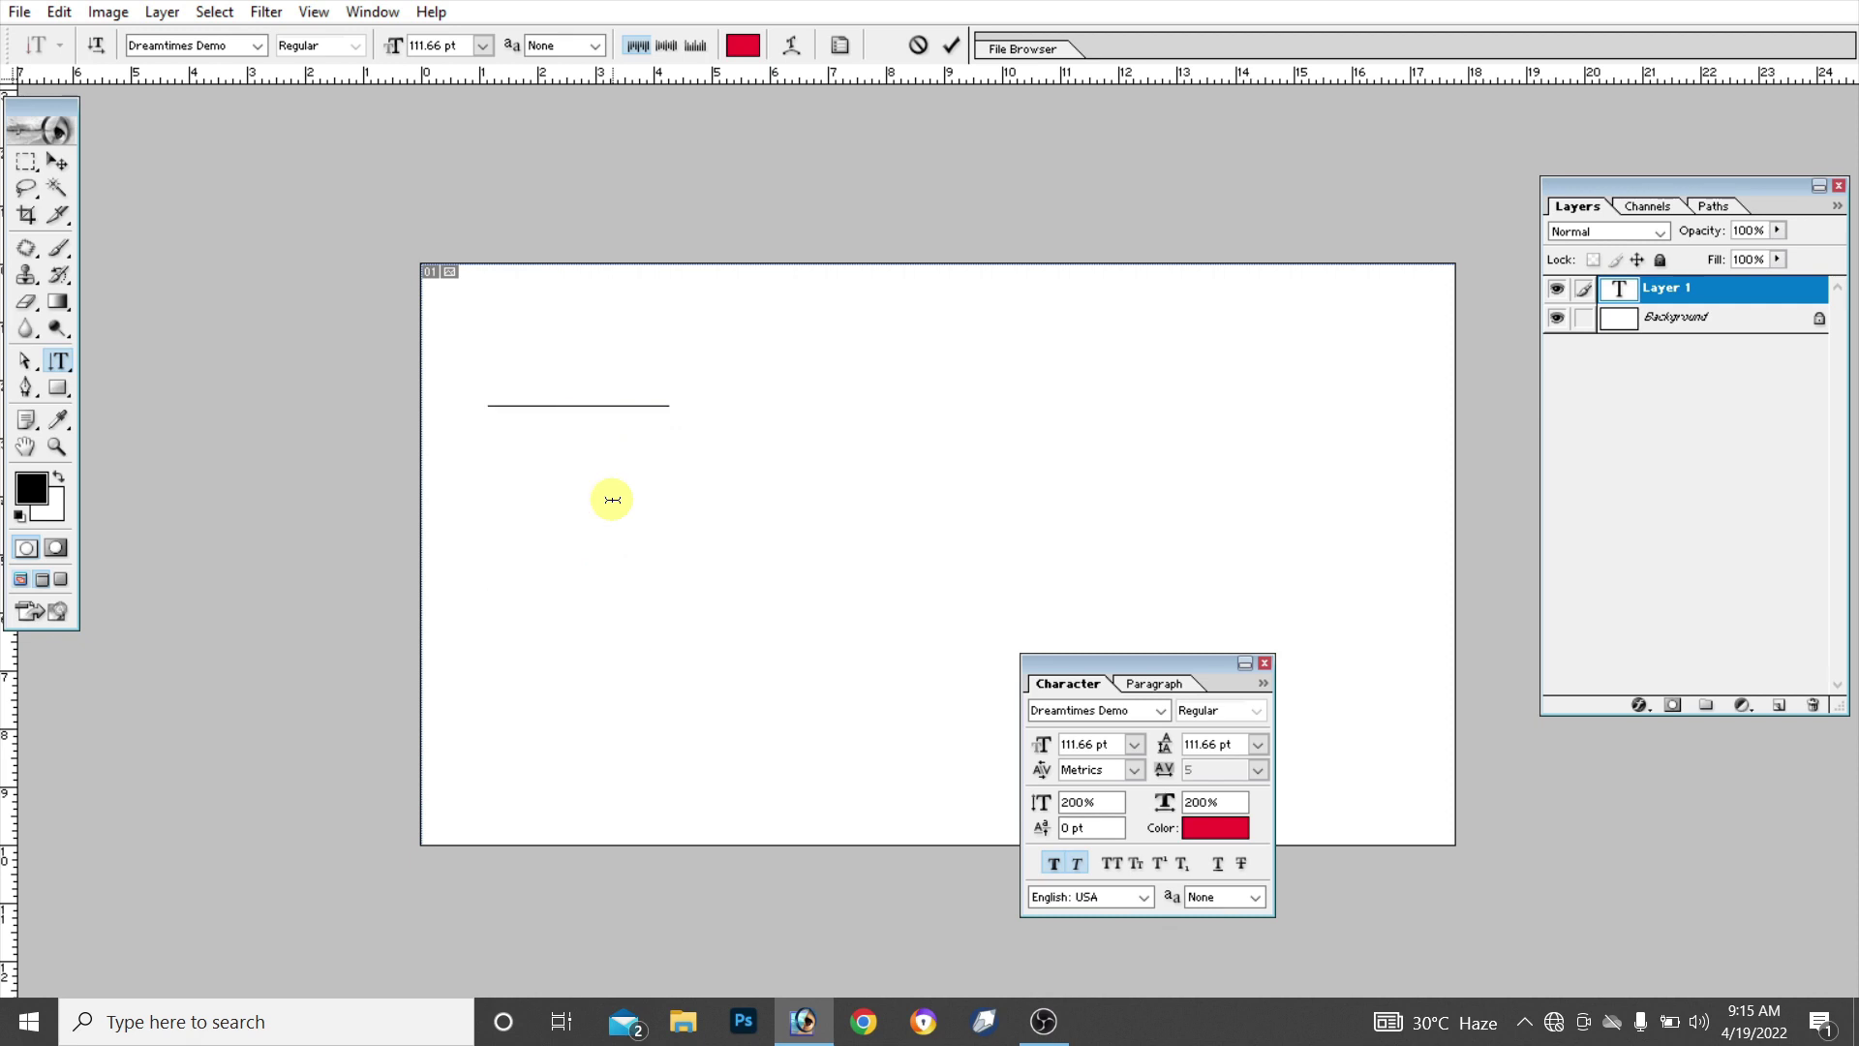
Set the type to Arial at 48 pt, trying 30 pt first
left_click(257, 45)
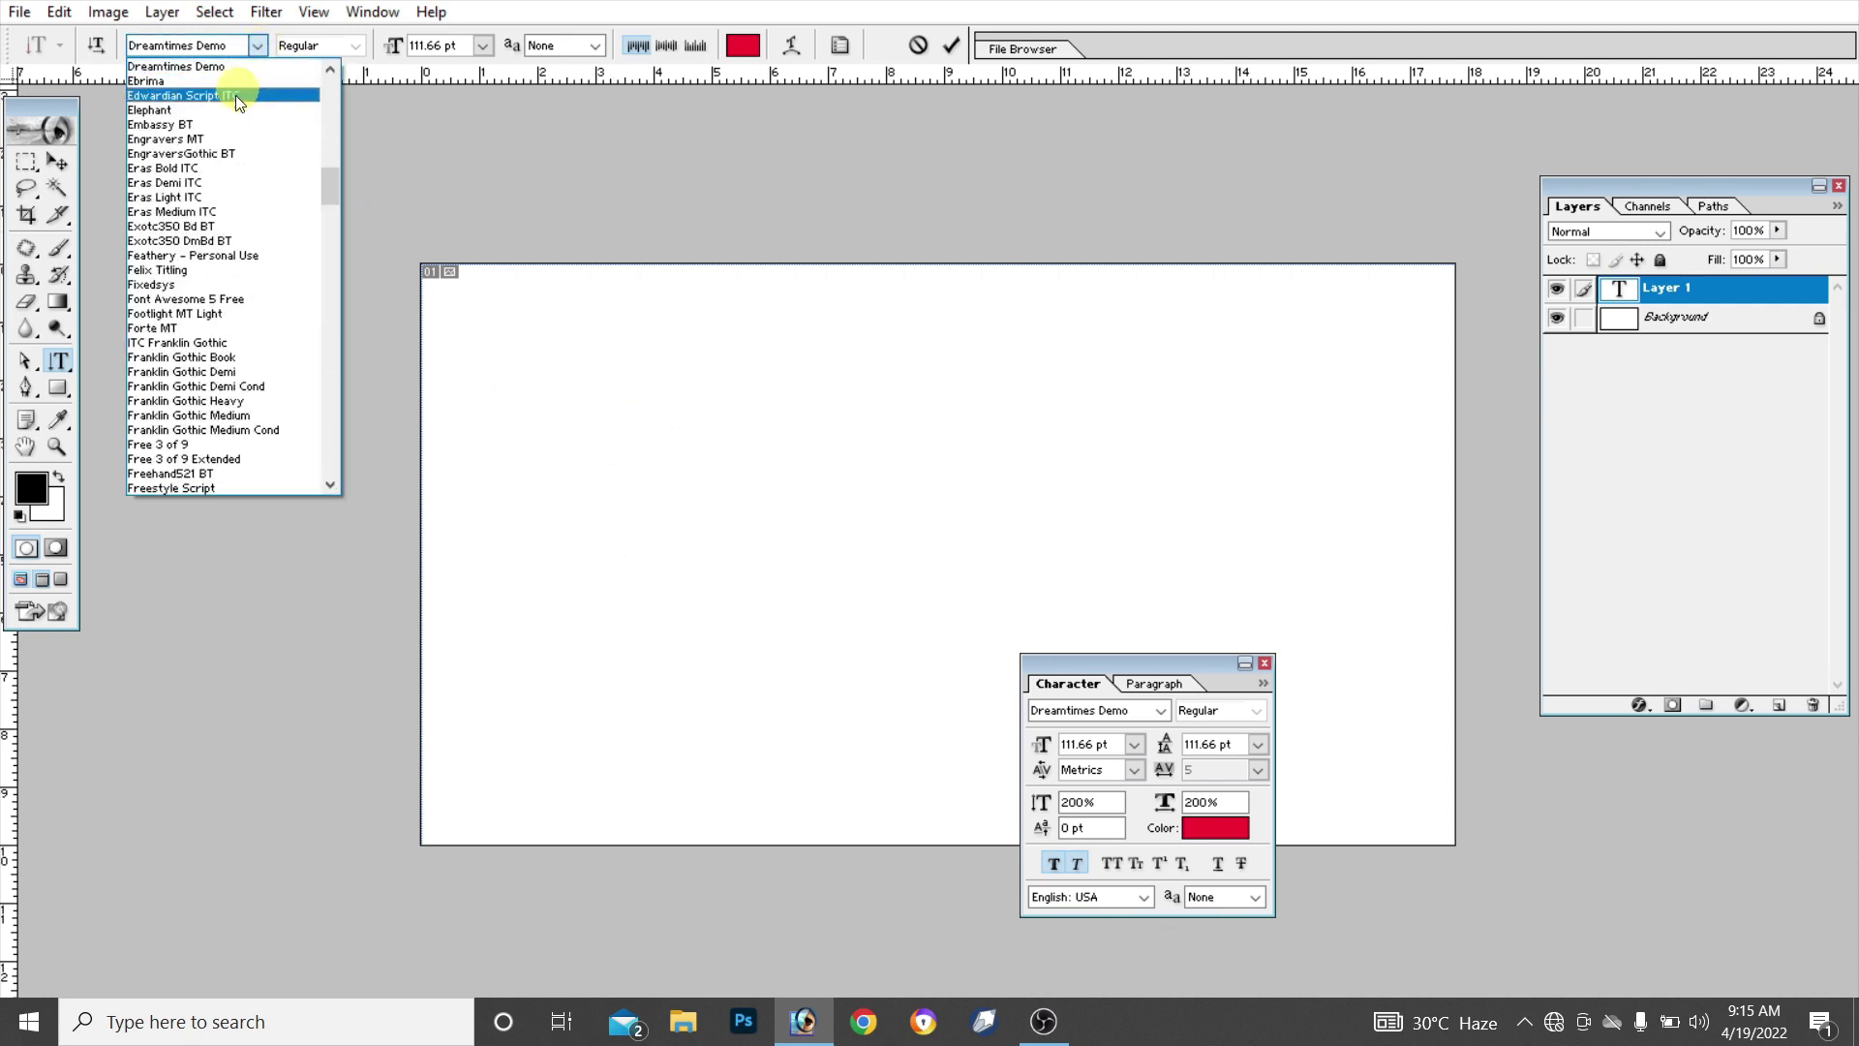
scroll(334, 194, "up", 5)
left_click(147, 124)
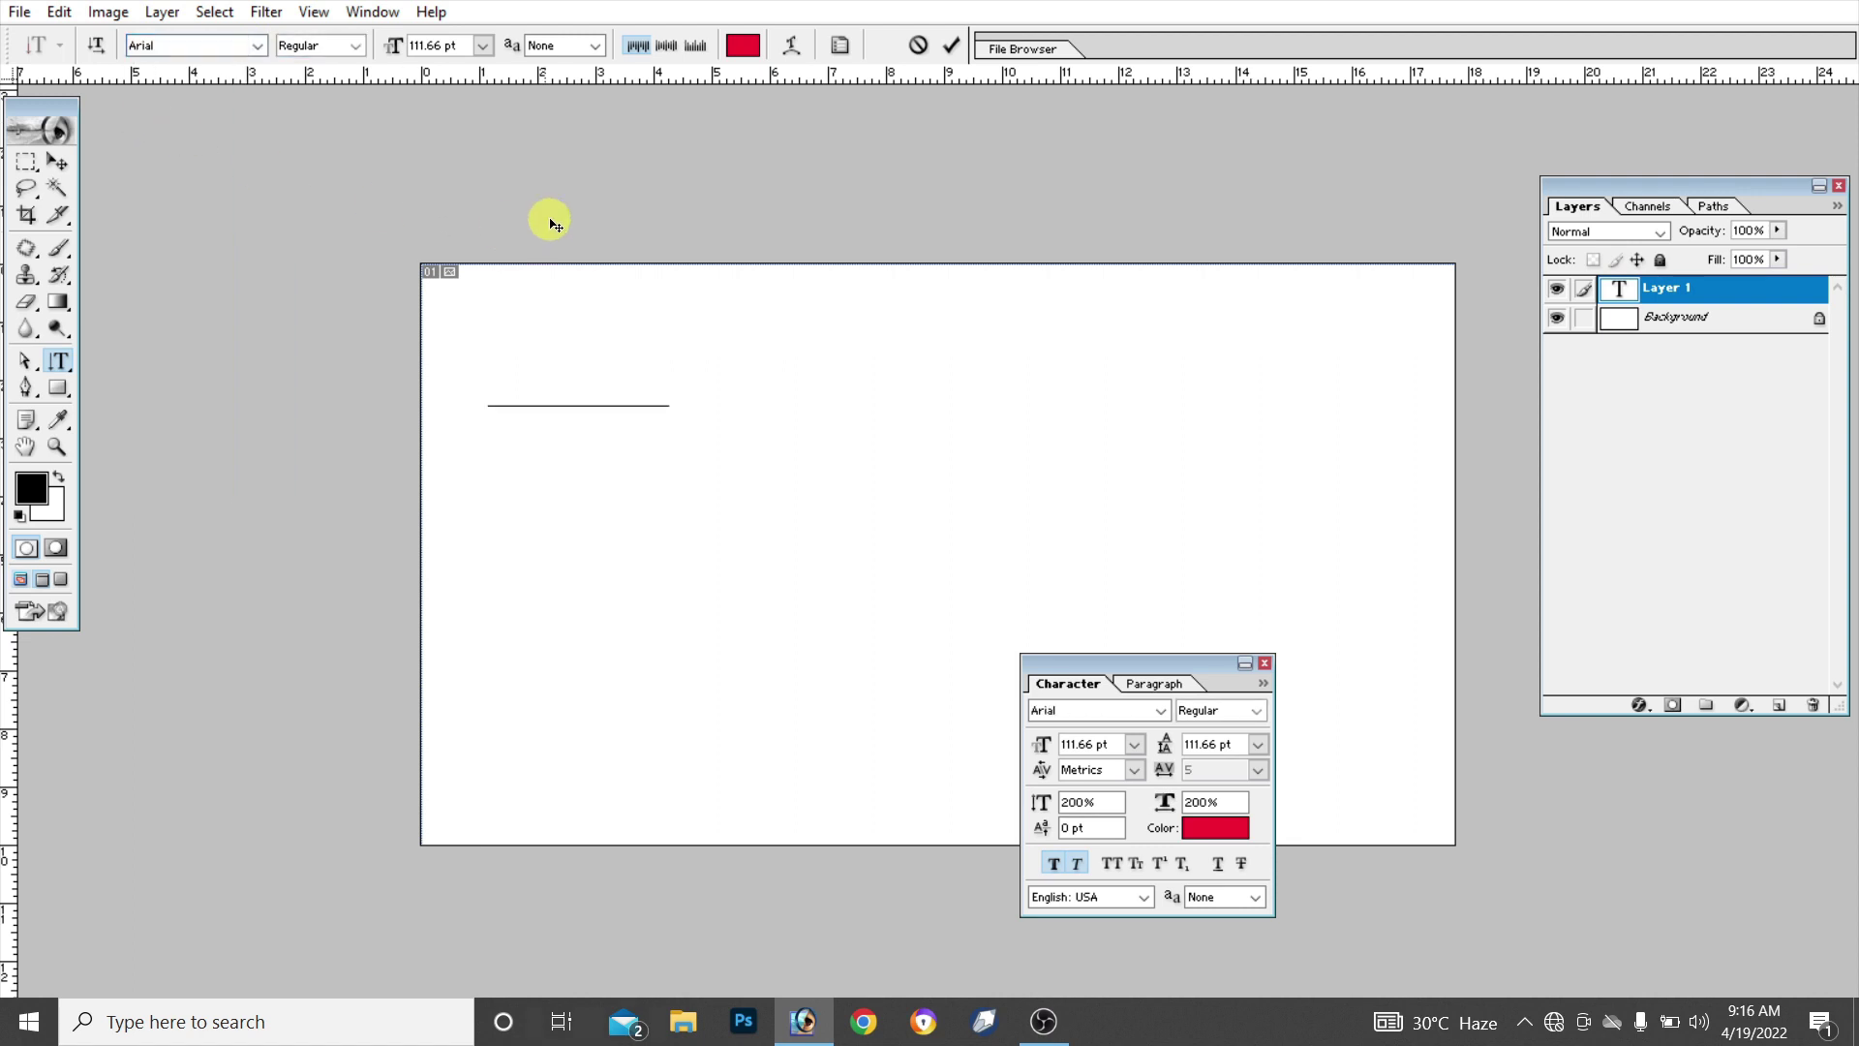
left_click(482, 45)
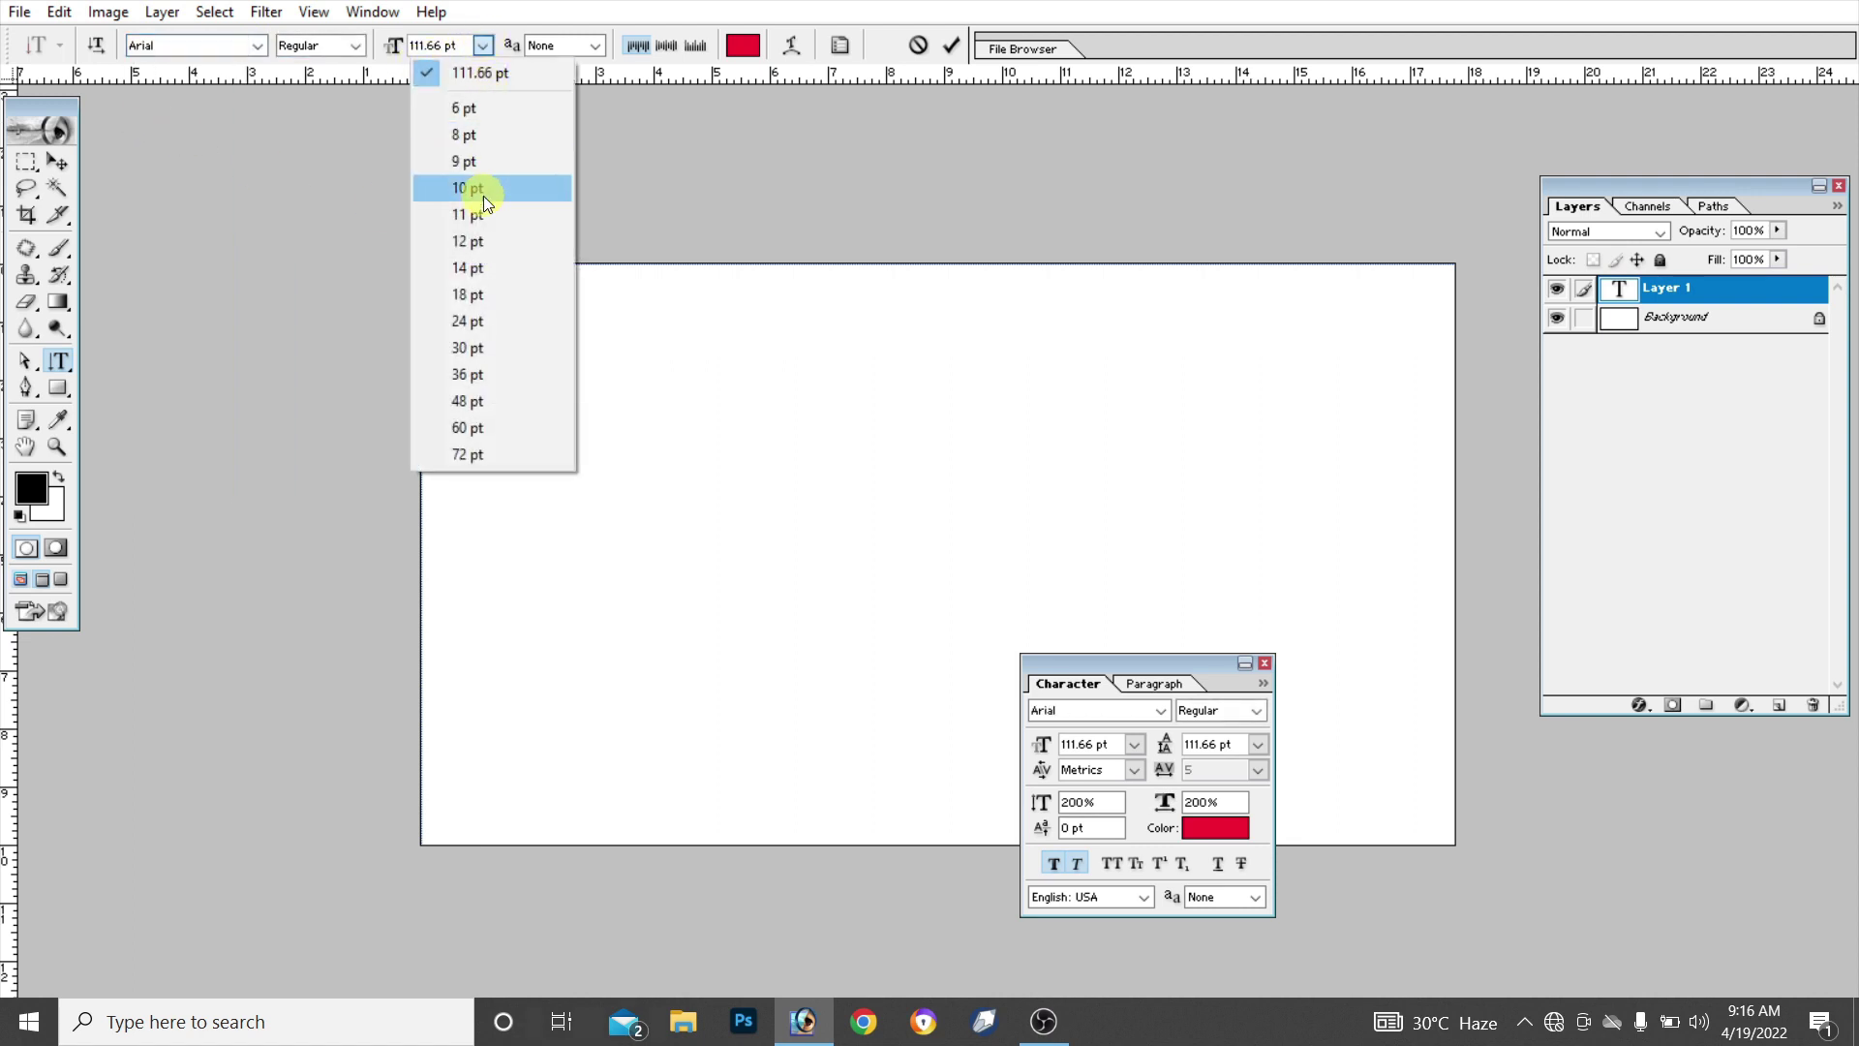
left_click(468, 348)
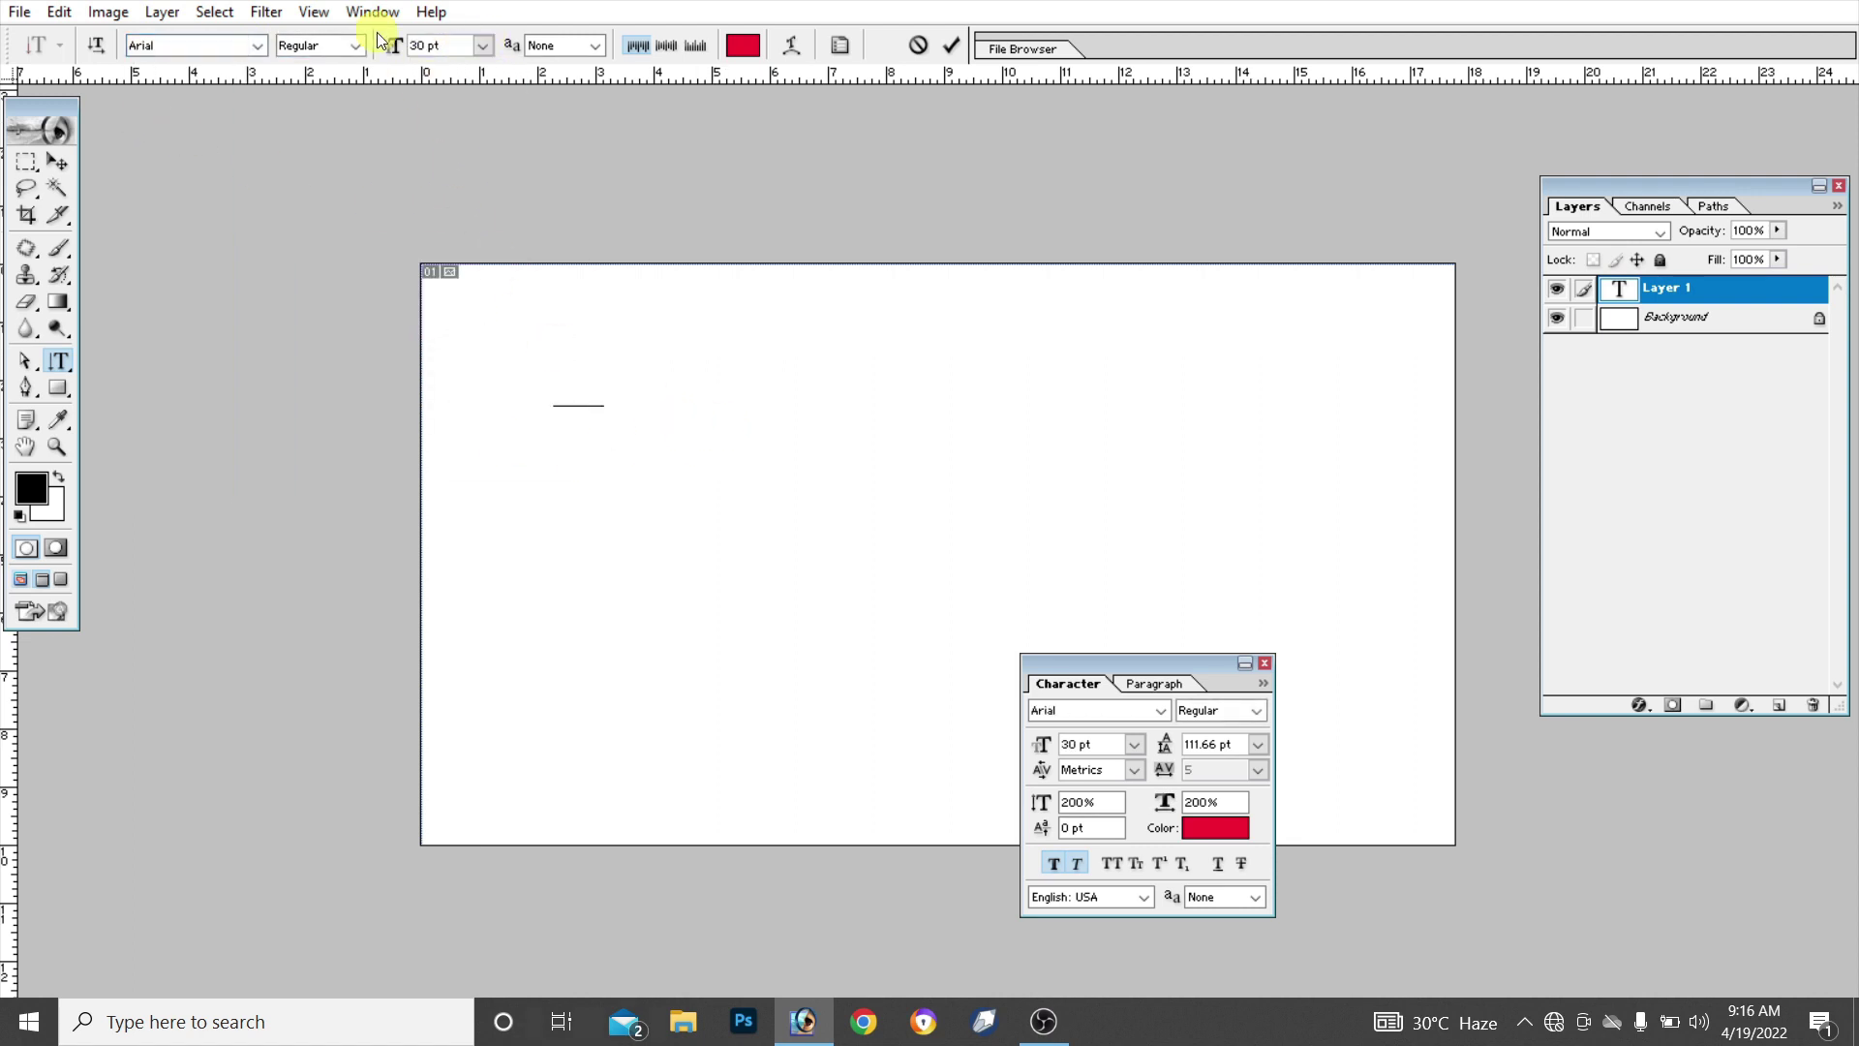
left_click(482, 45)
left_click(486, 400)
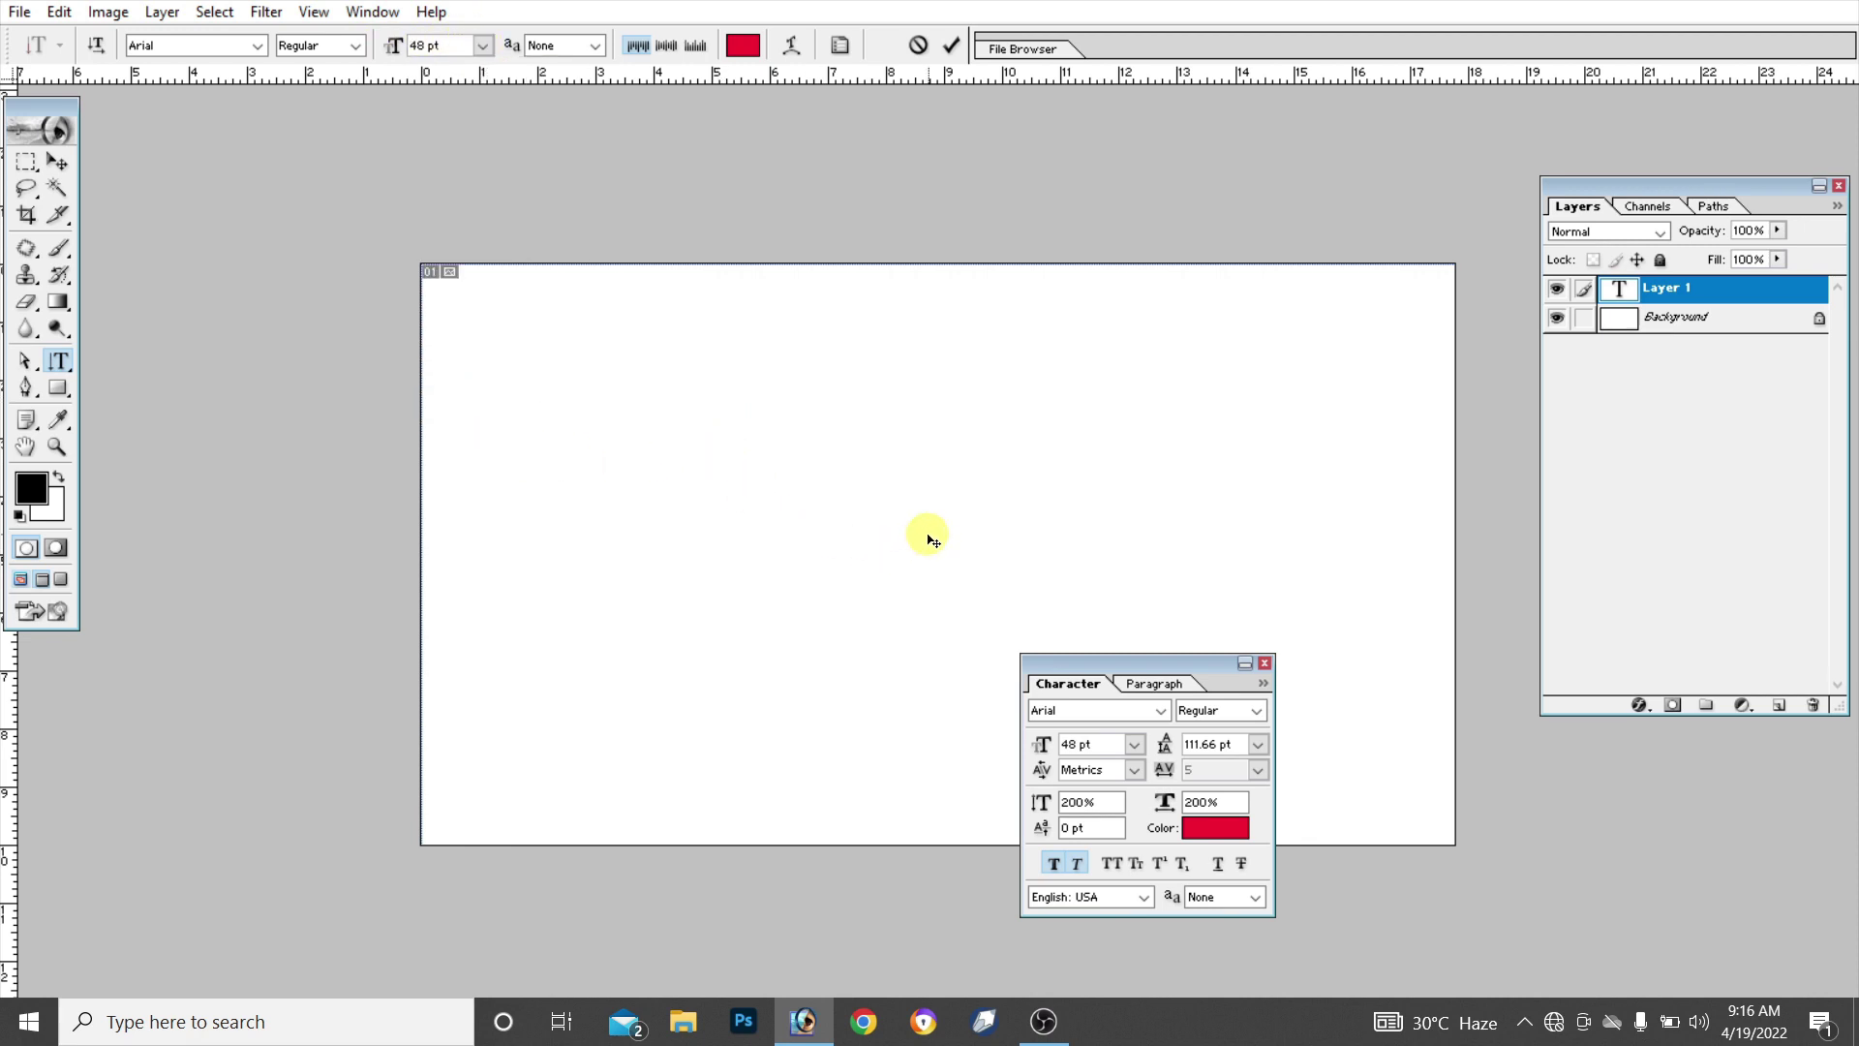
Type vertical text 'my you', reset its vertical scale to 100%, and move it lower
type("my")
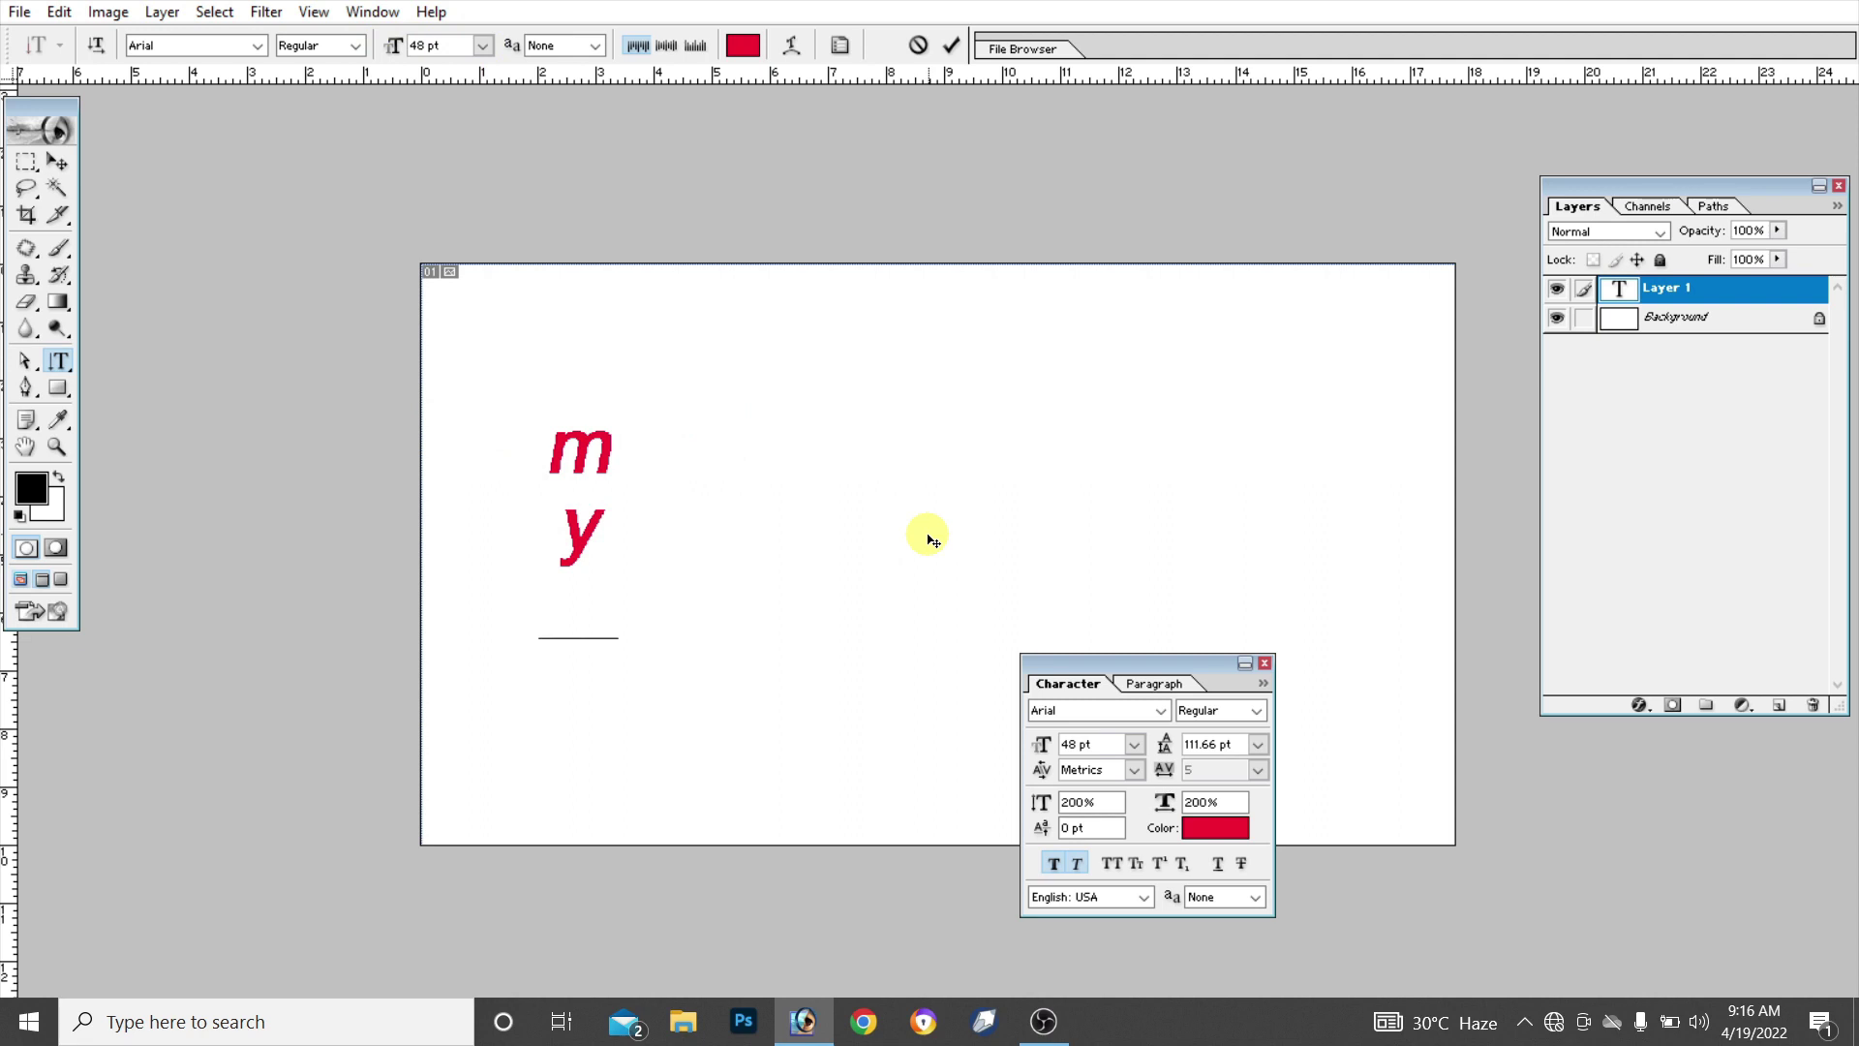
type(" you")
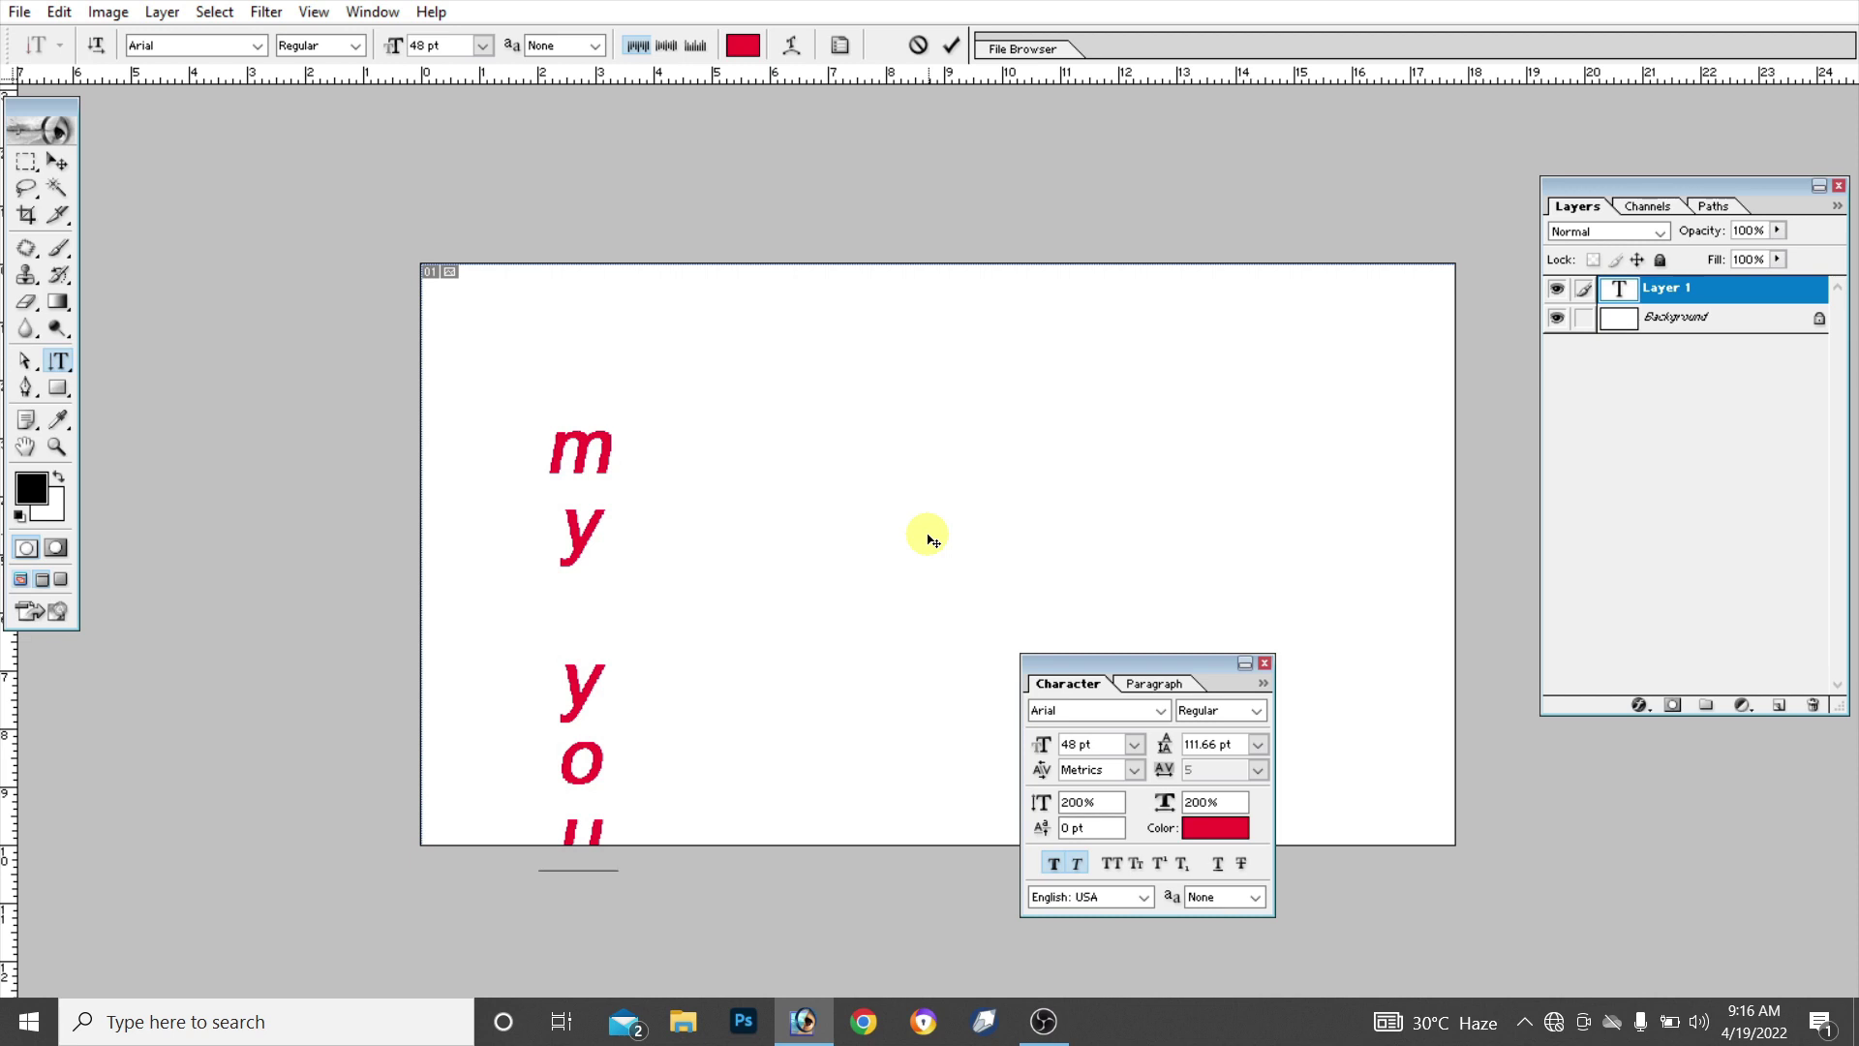
left_click(58, 161)
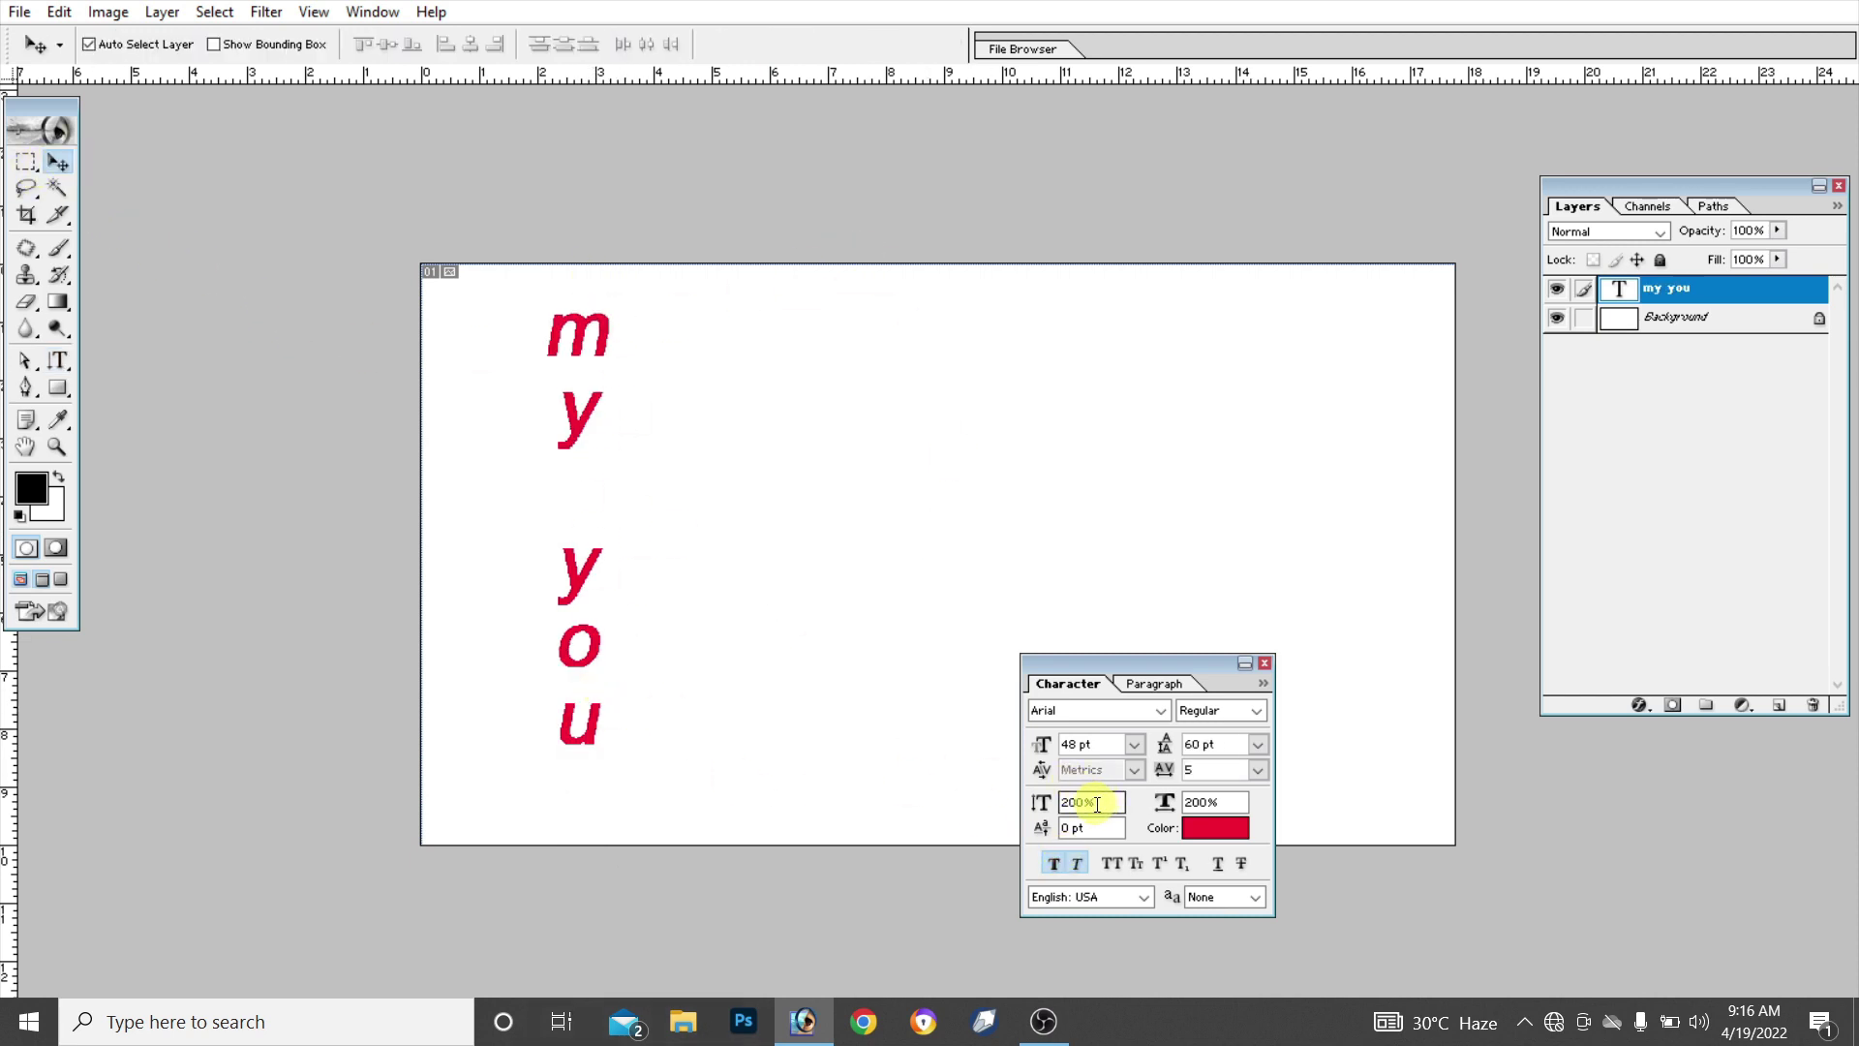
left_click(1041, 802)
type("10")
key("Return")
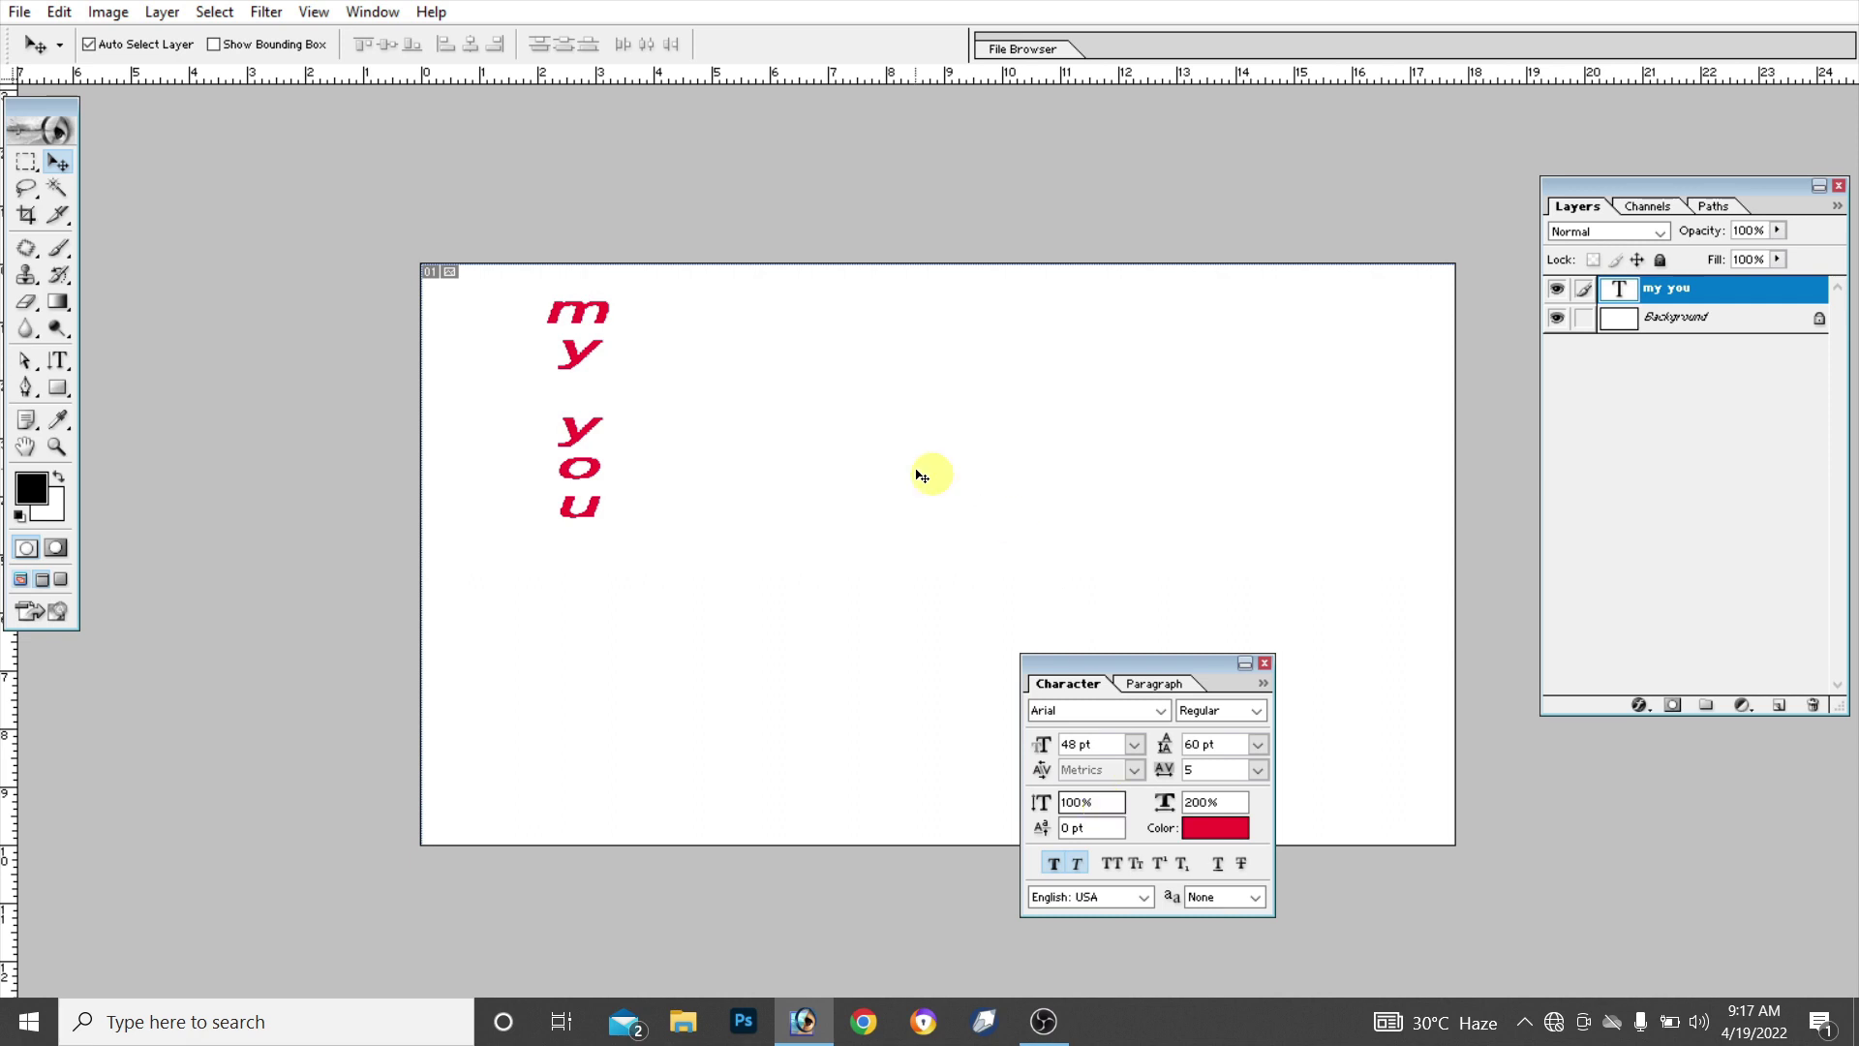
left_click_drag(574, 317, 596, 438)
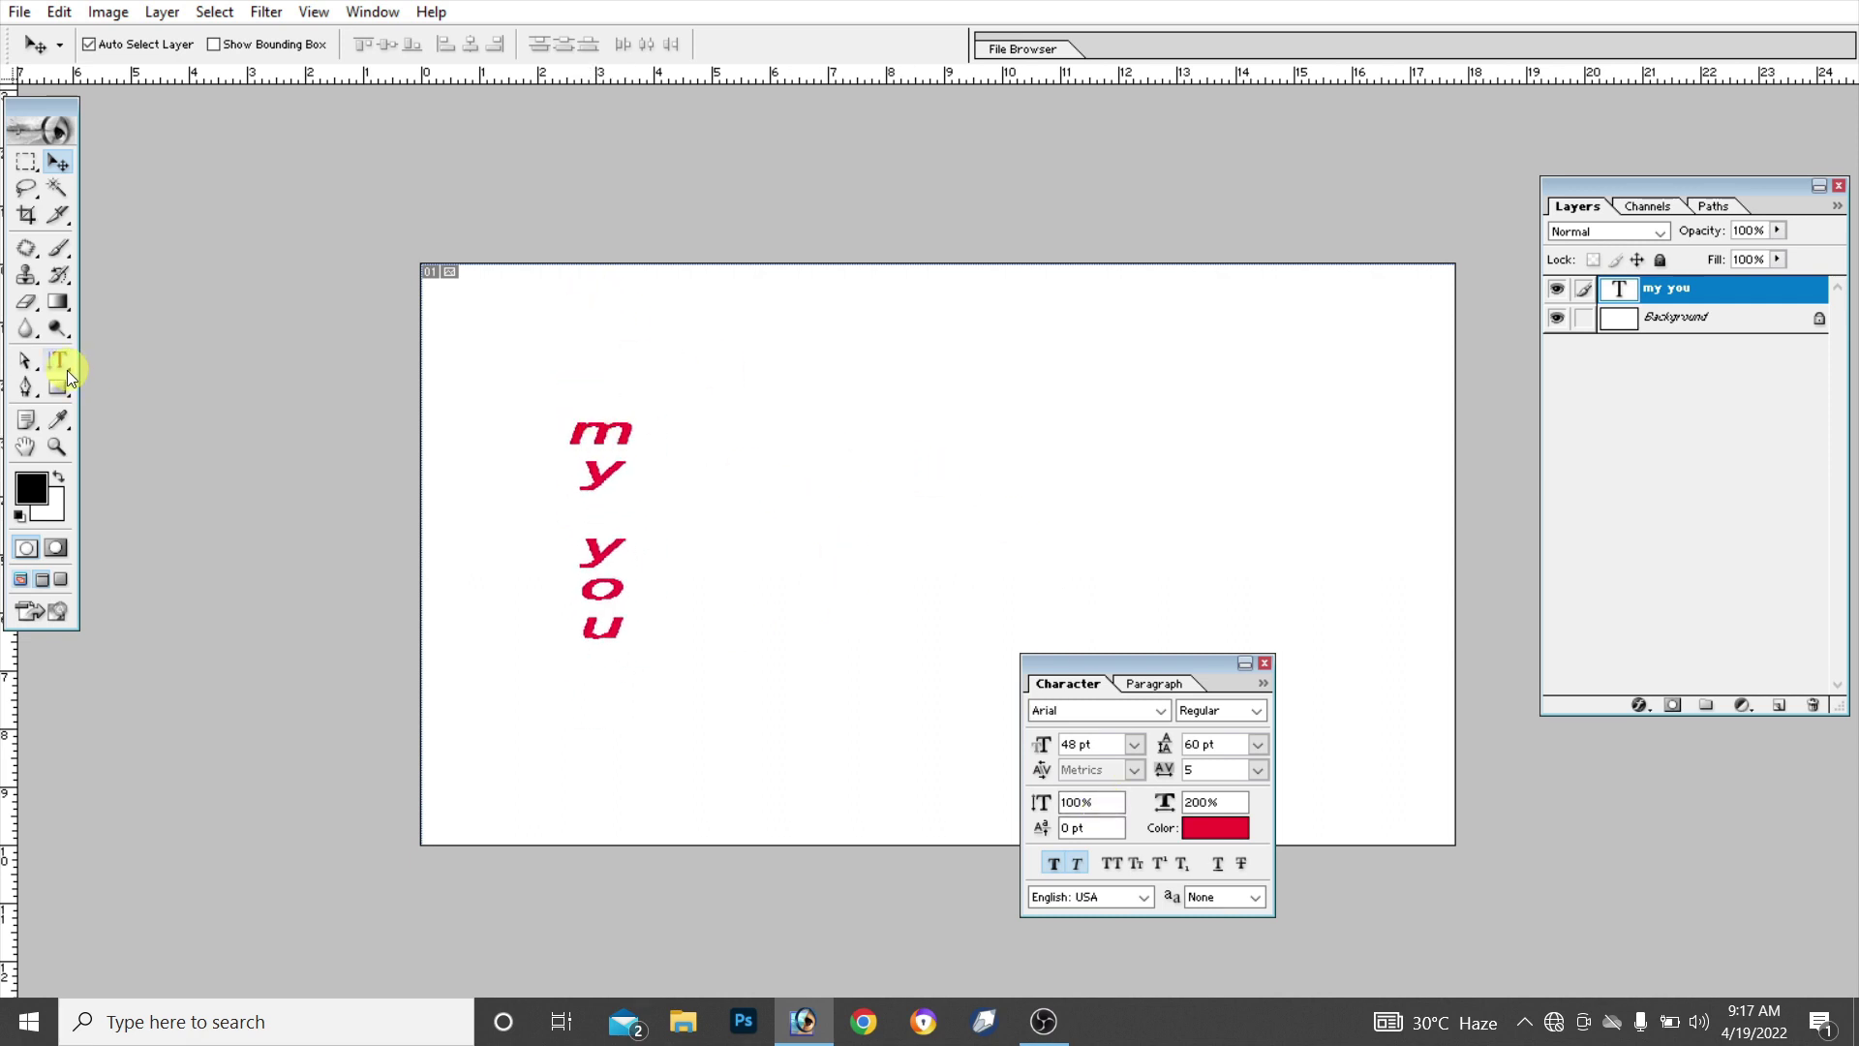
left_click_drag(60, 362, 172, 392)
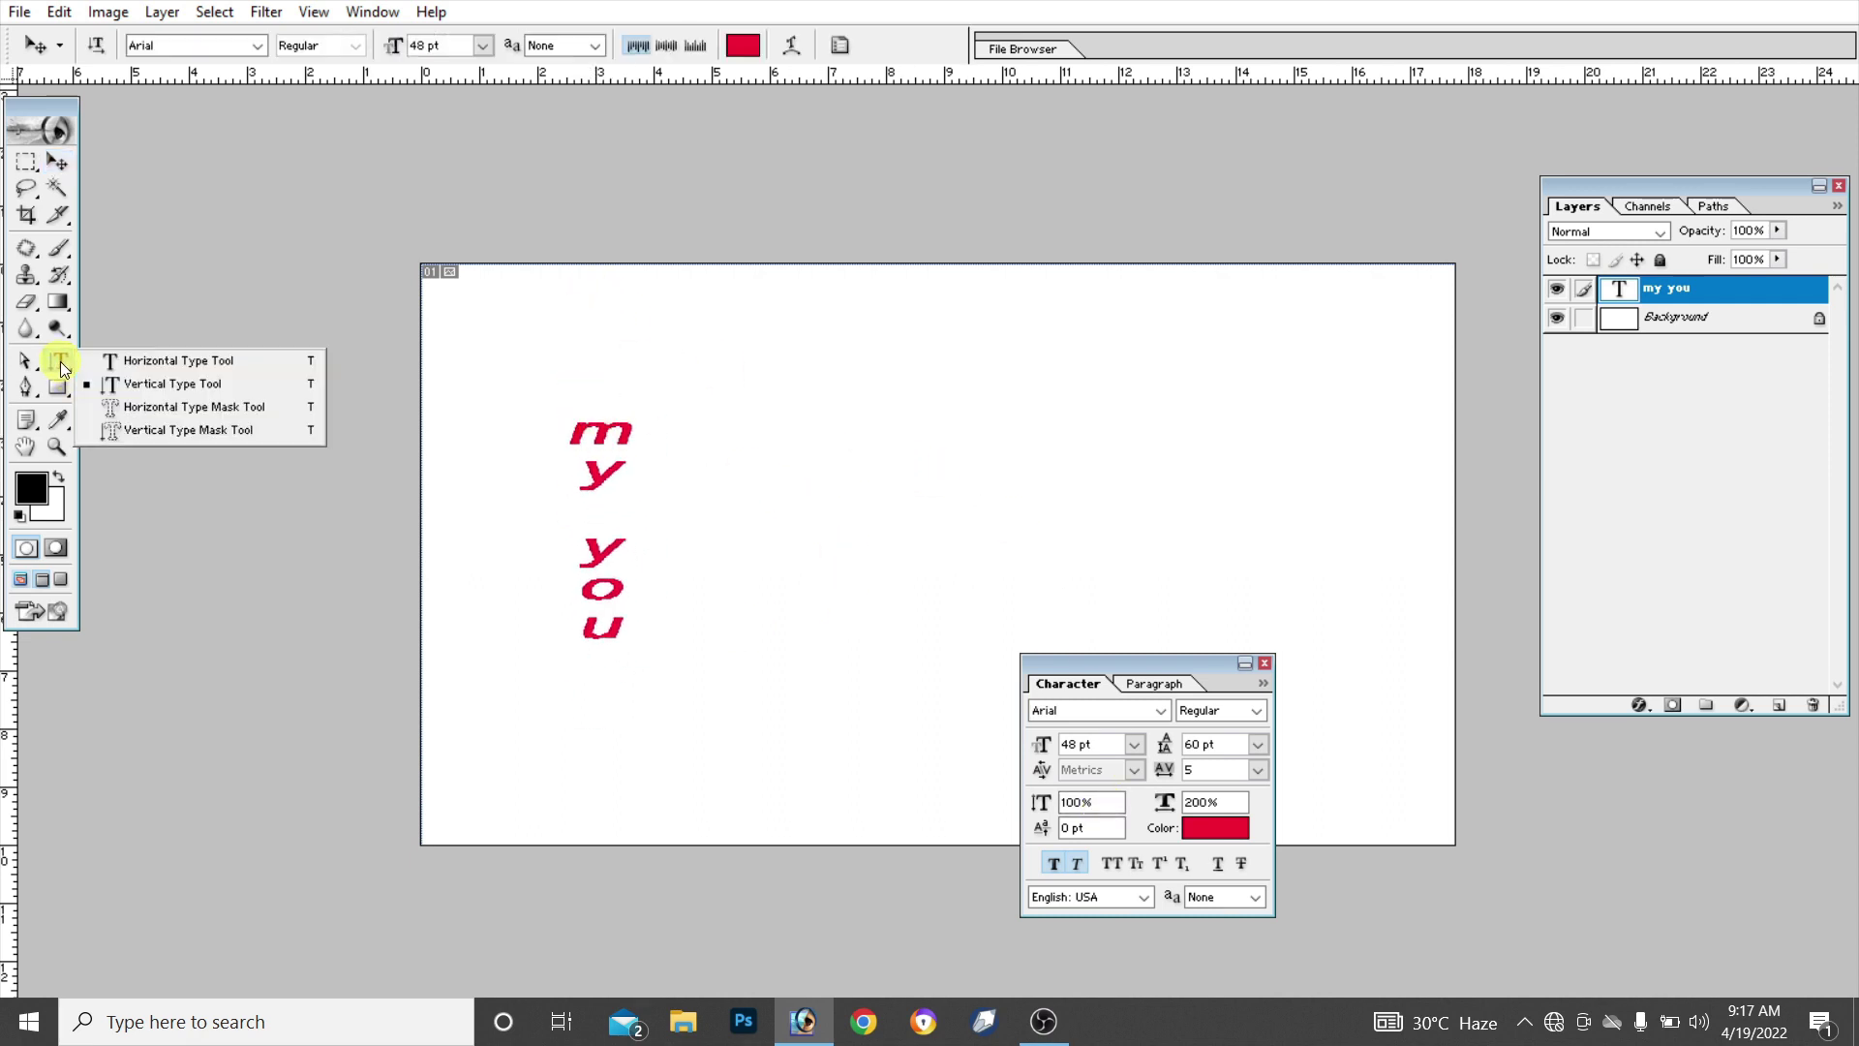
Add a vertical text layer 'jhkjhkfsbuy' and move it to the canvas's left edge
left_click(173, 389)
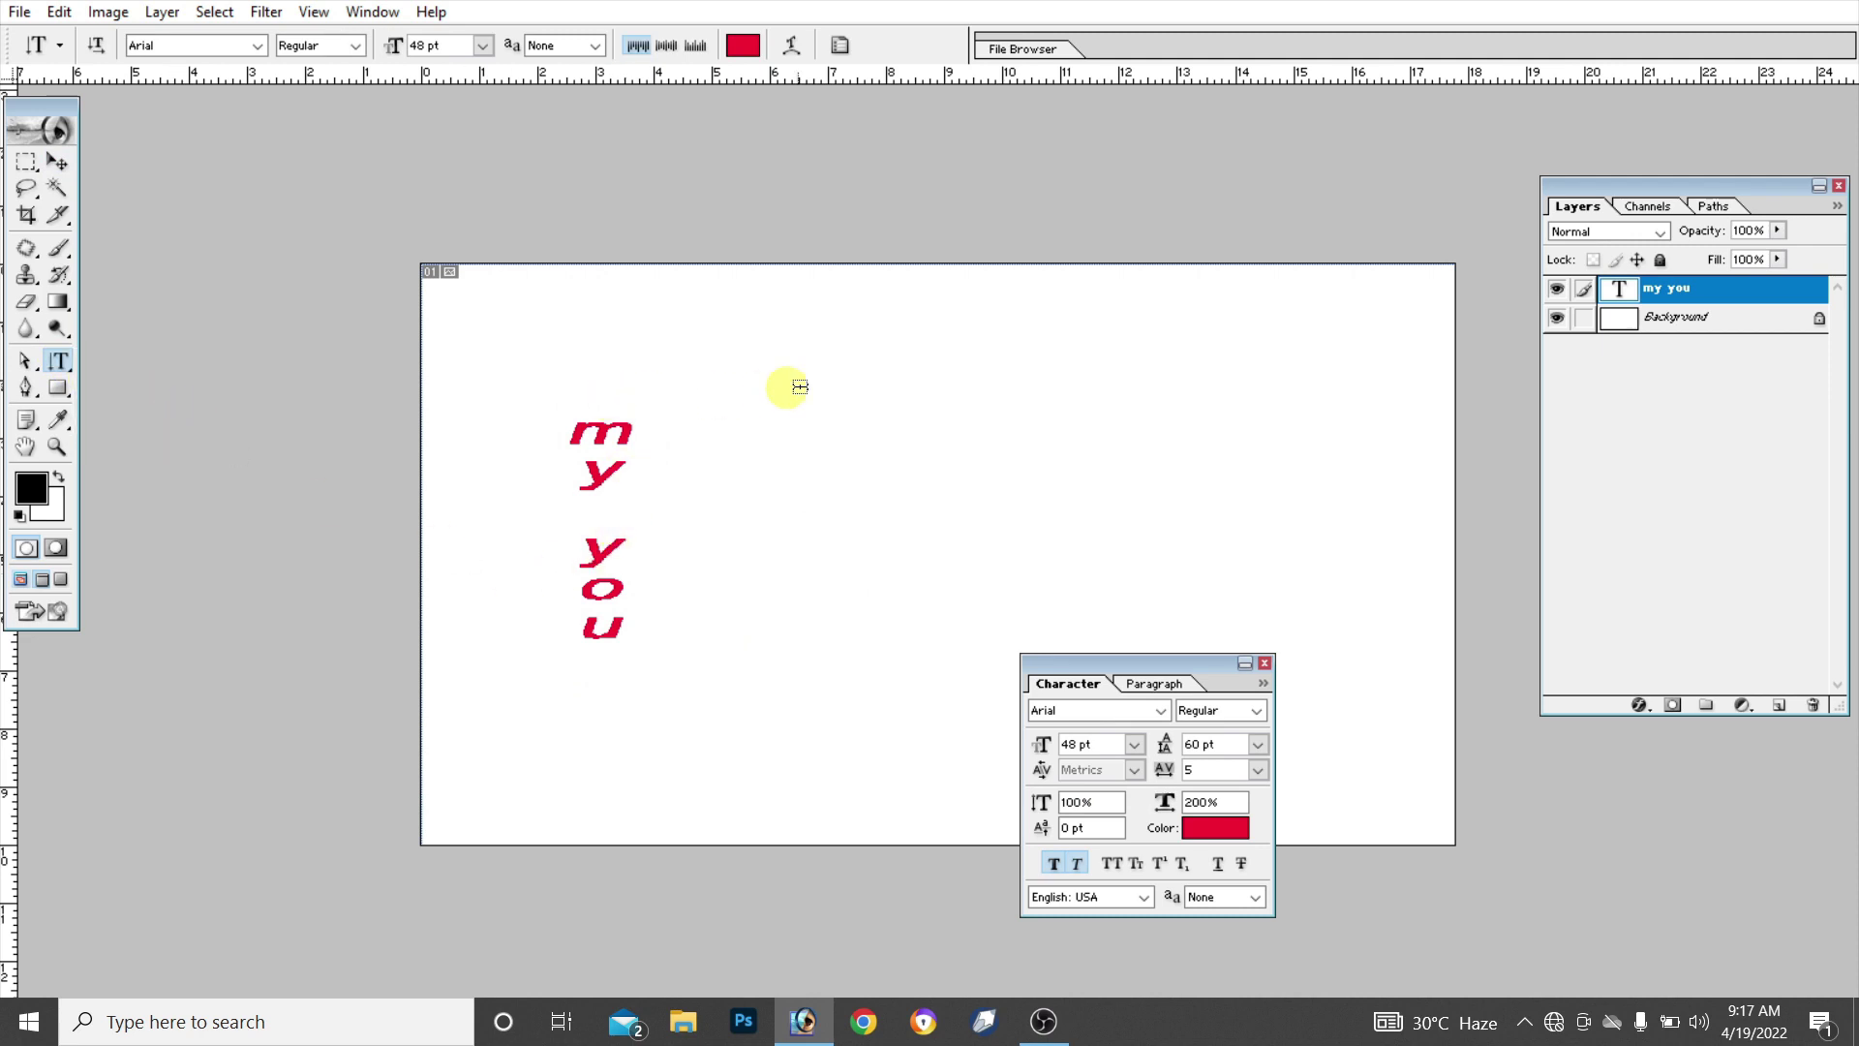
left_click(844, 377)
type("jh")
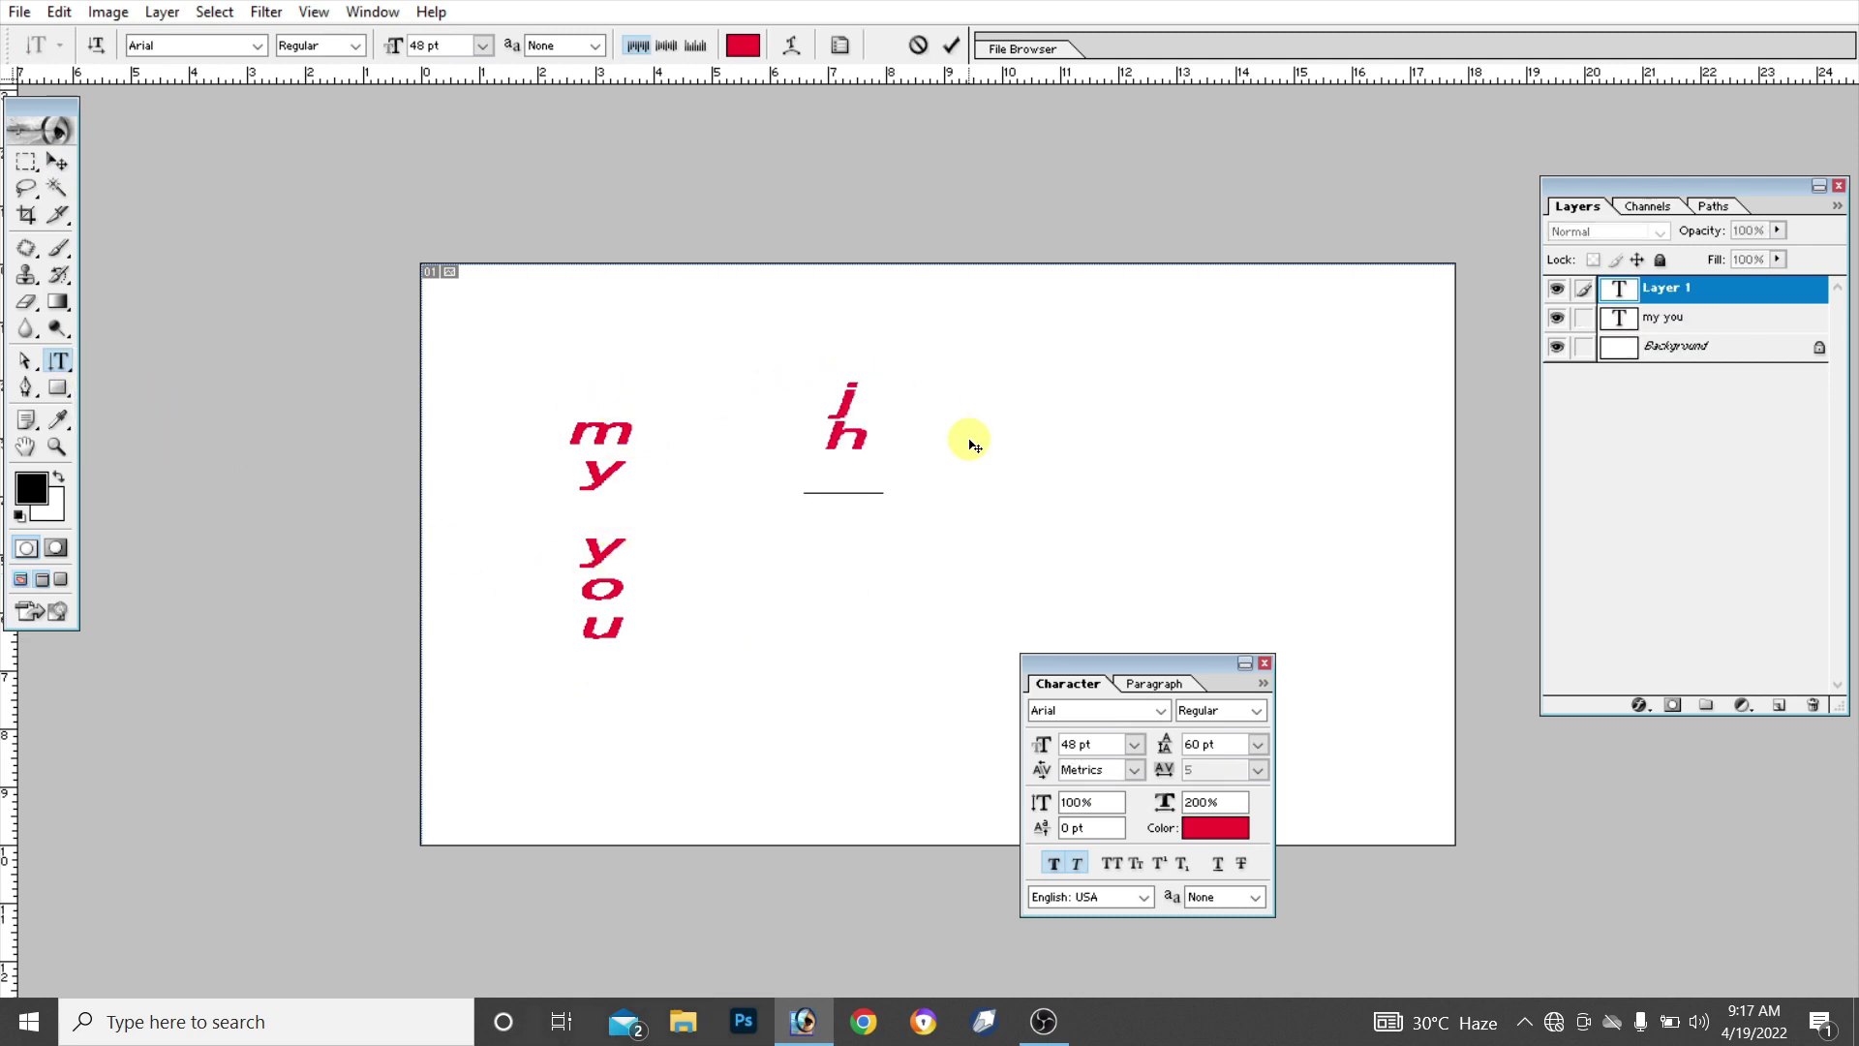
type("kjhkfsbuy")
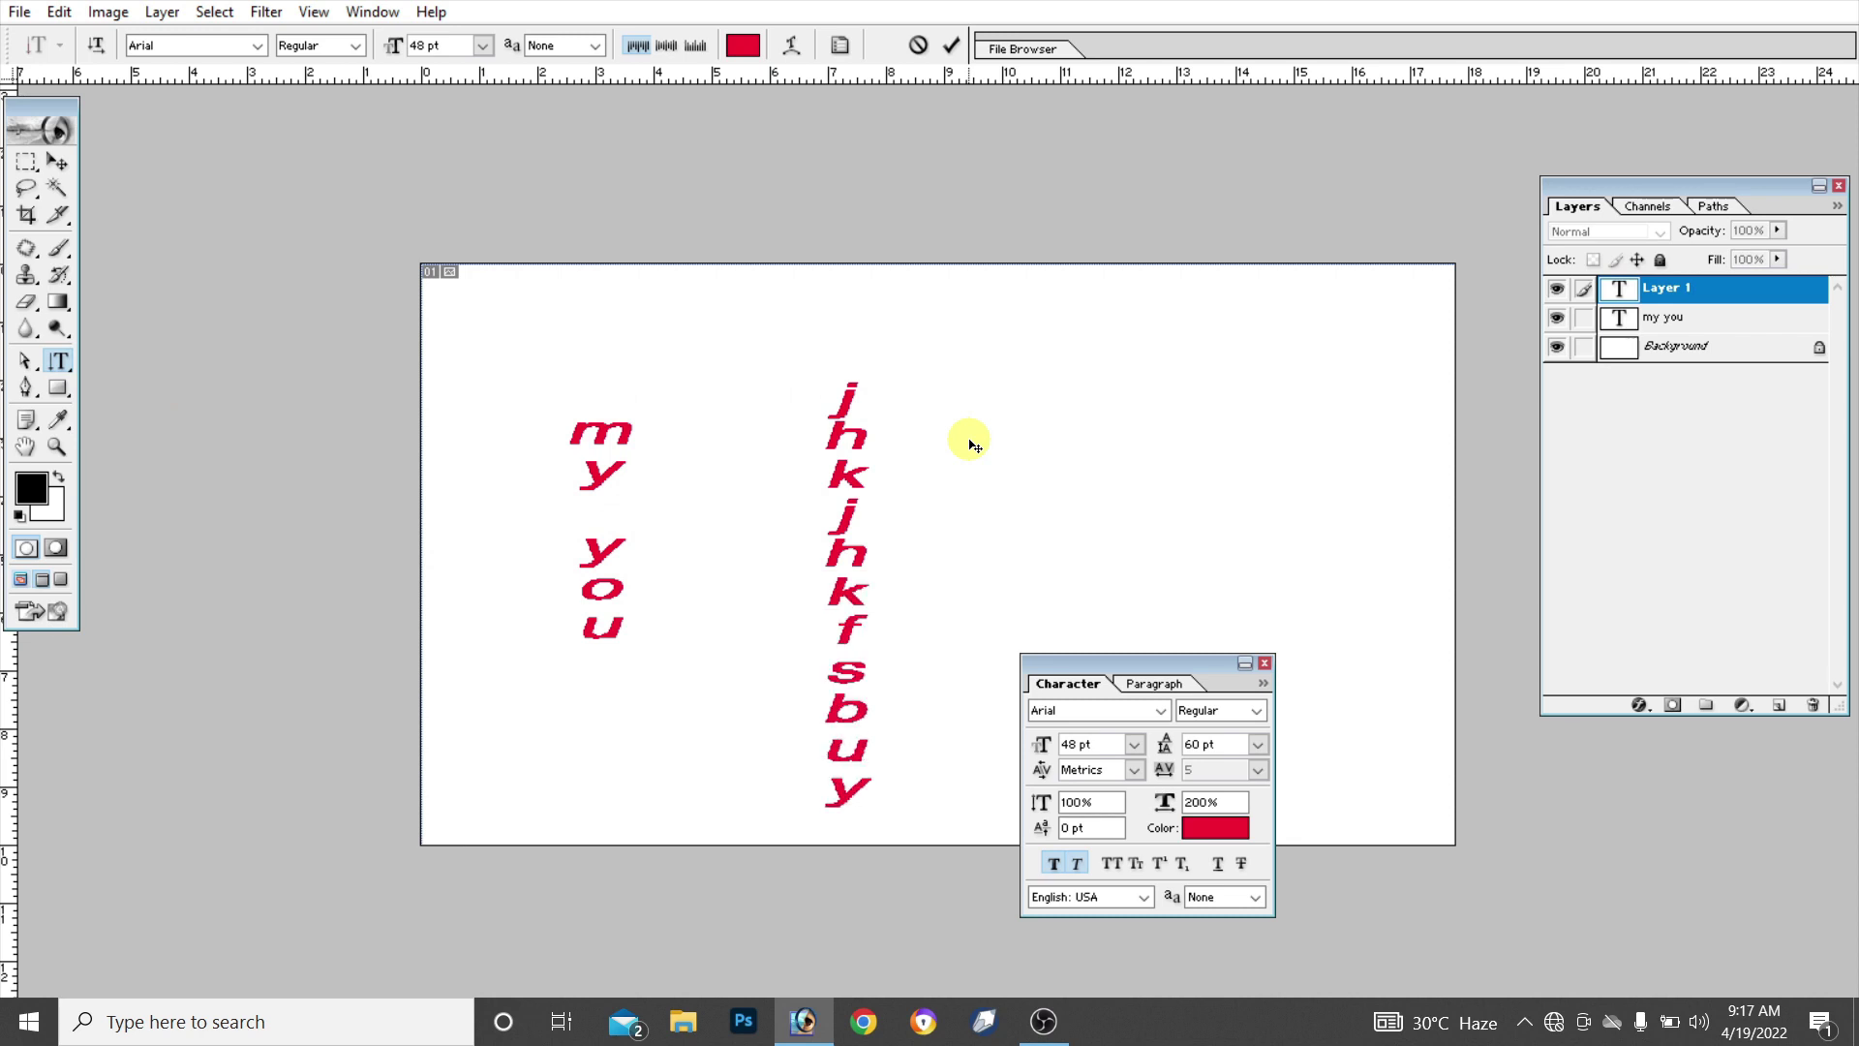
left_click(59, 361)
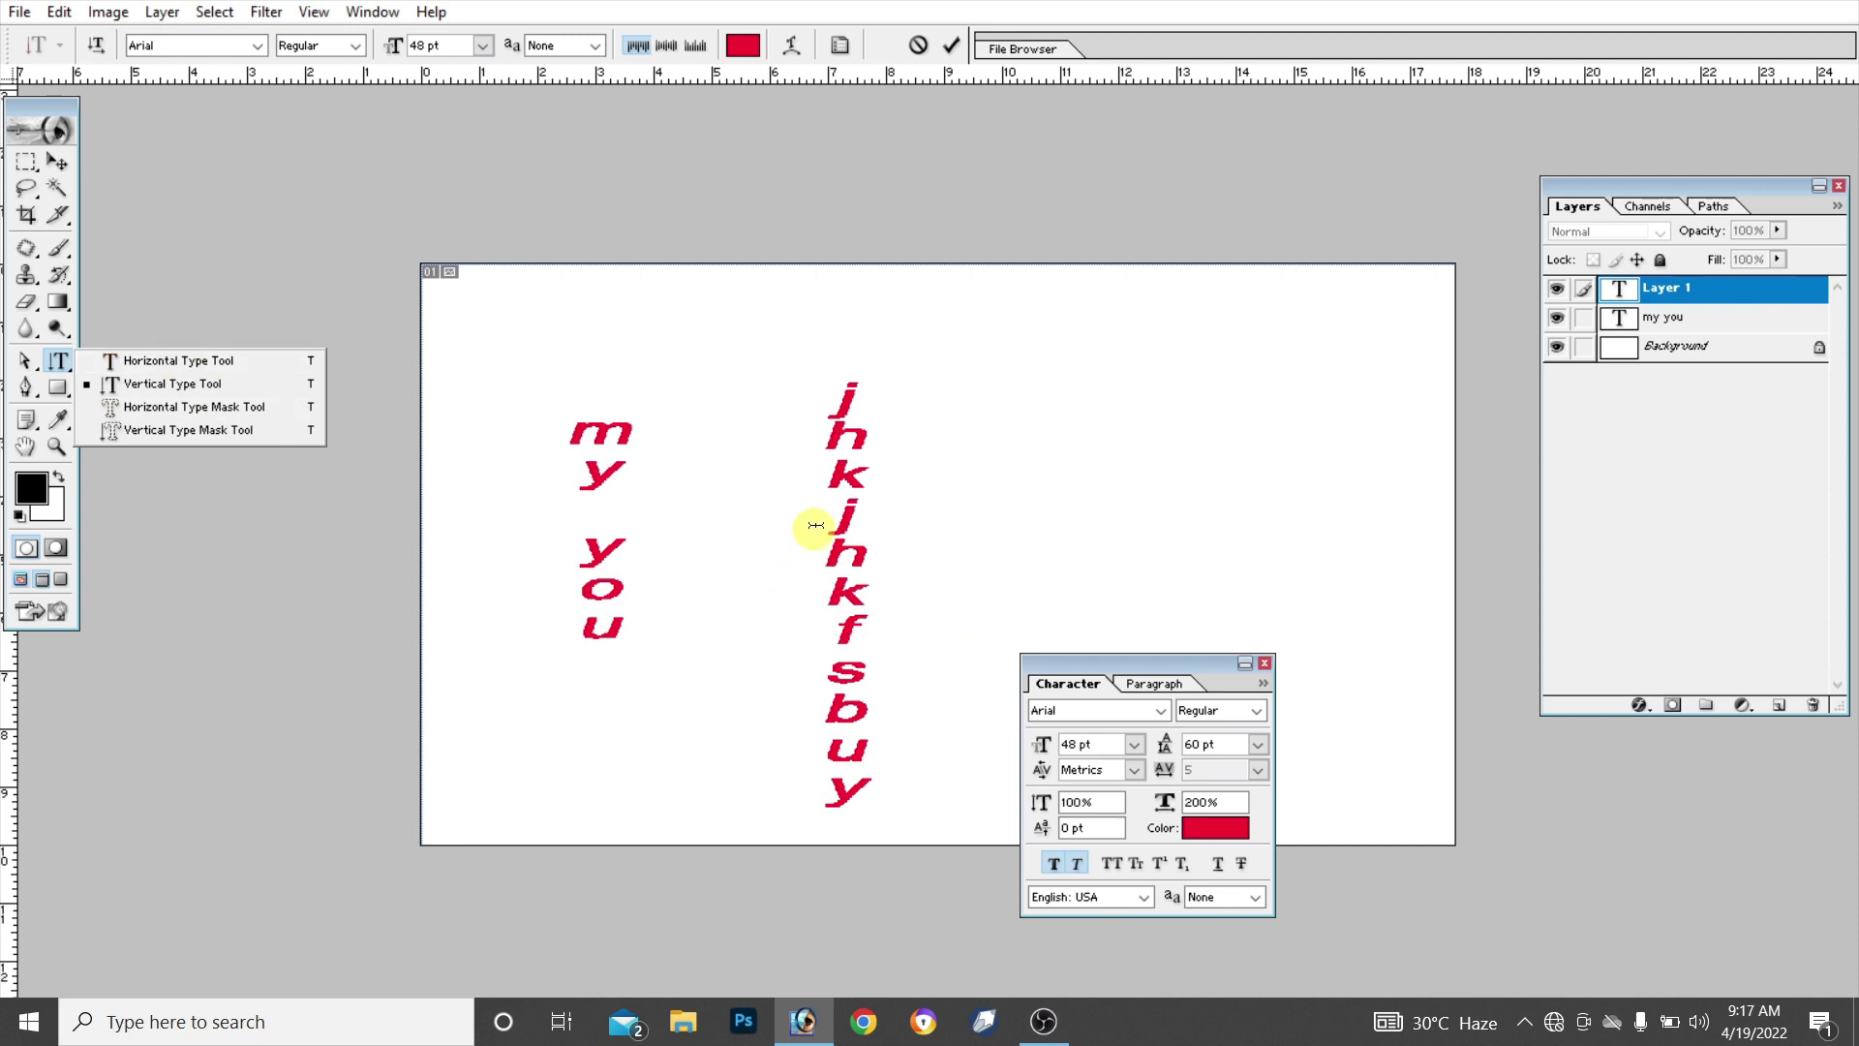
left_click(158, 327)
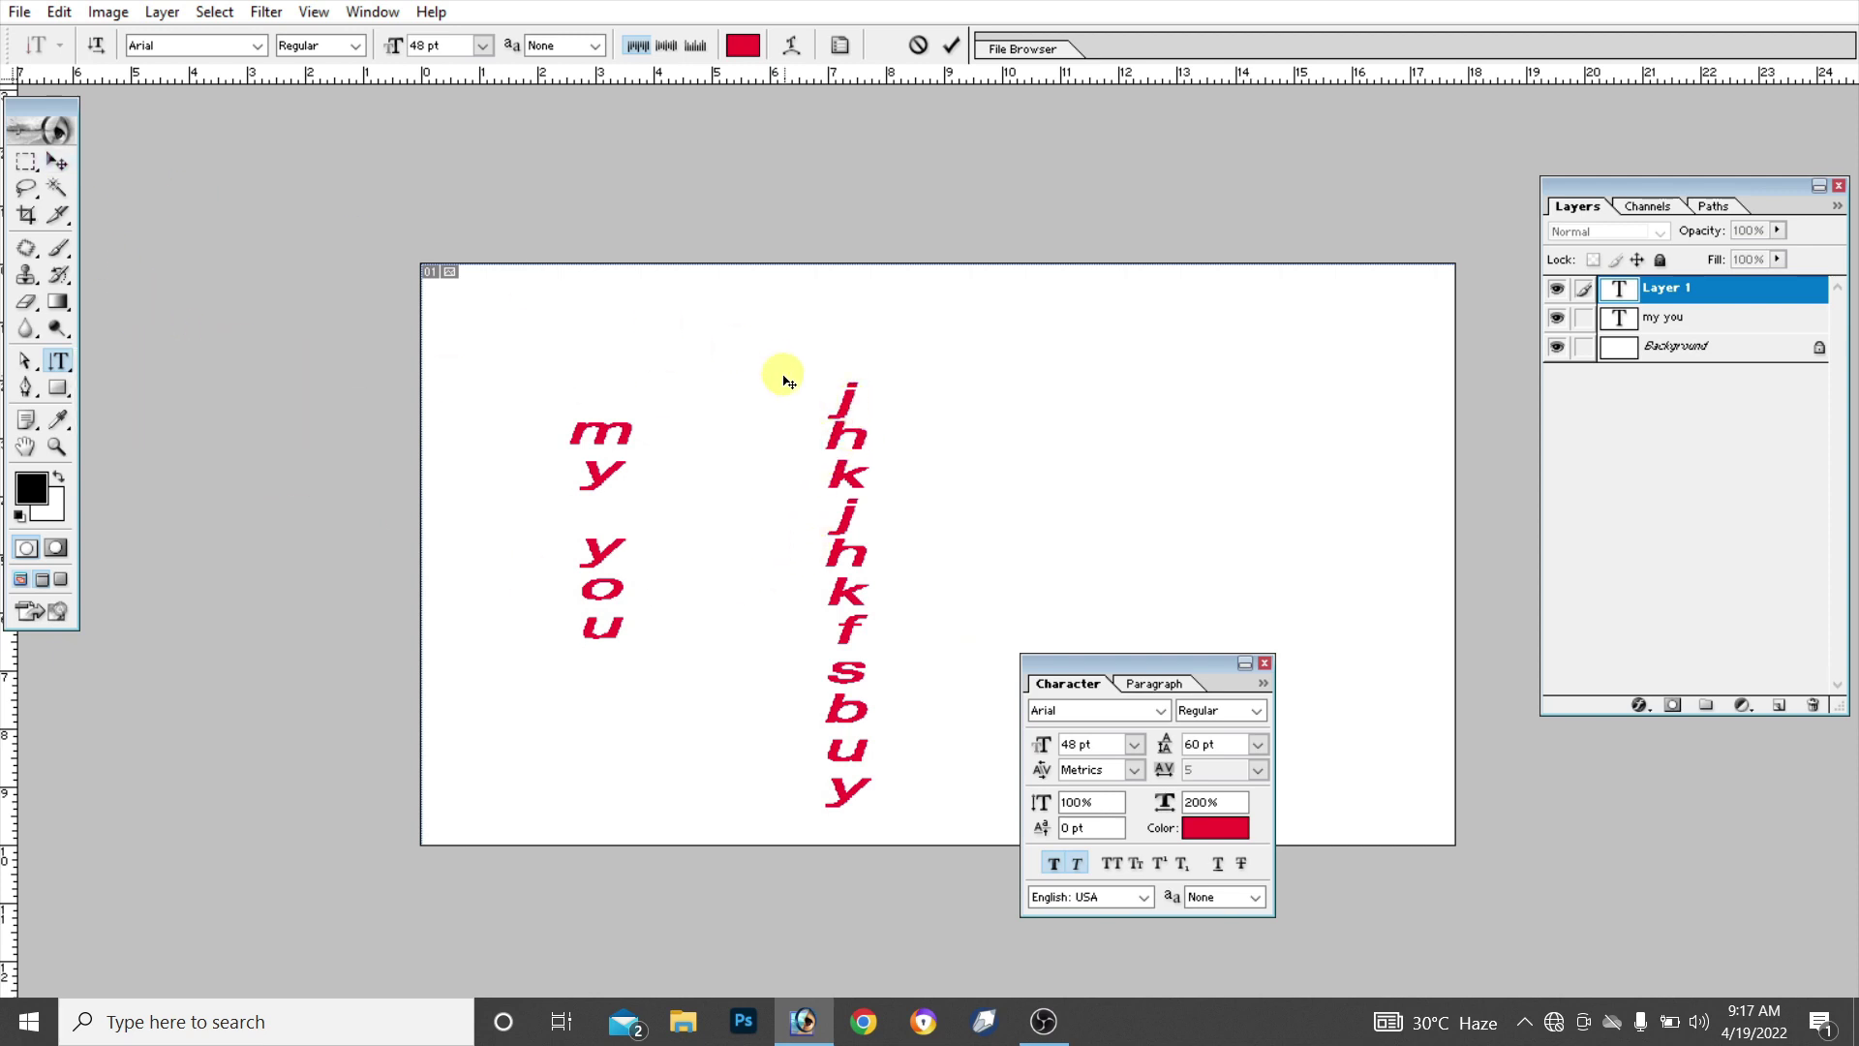
left_click_drag(835, 427, 485, 357)
Start a new horizontal text layer near the top of the canvas
right_click(66, 355)
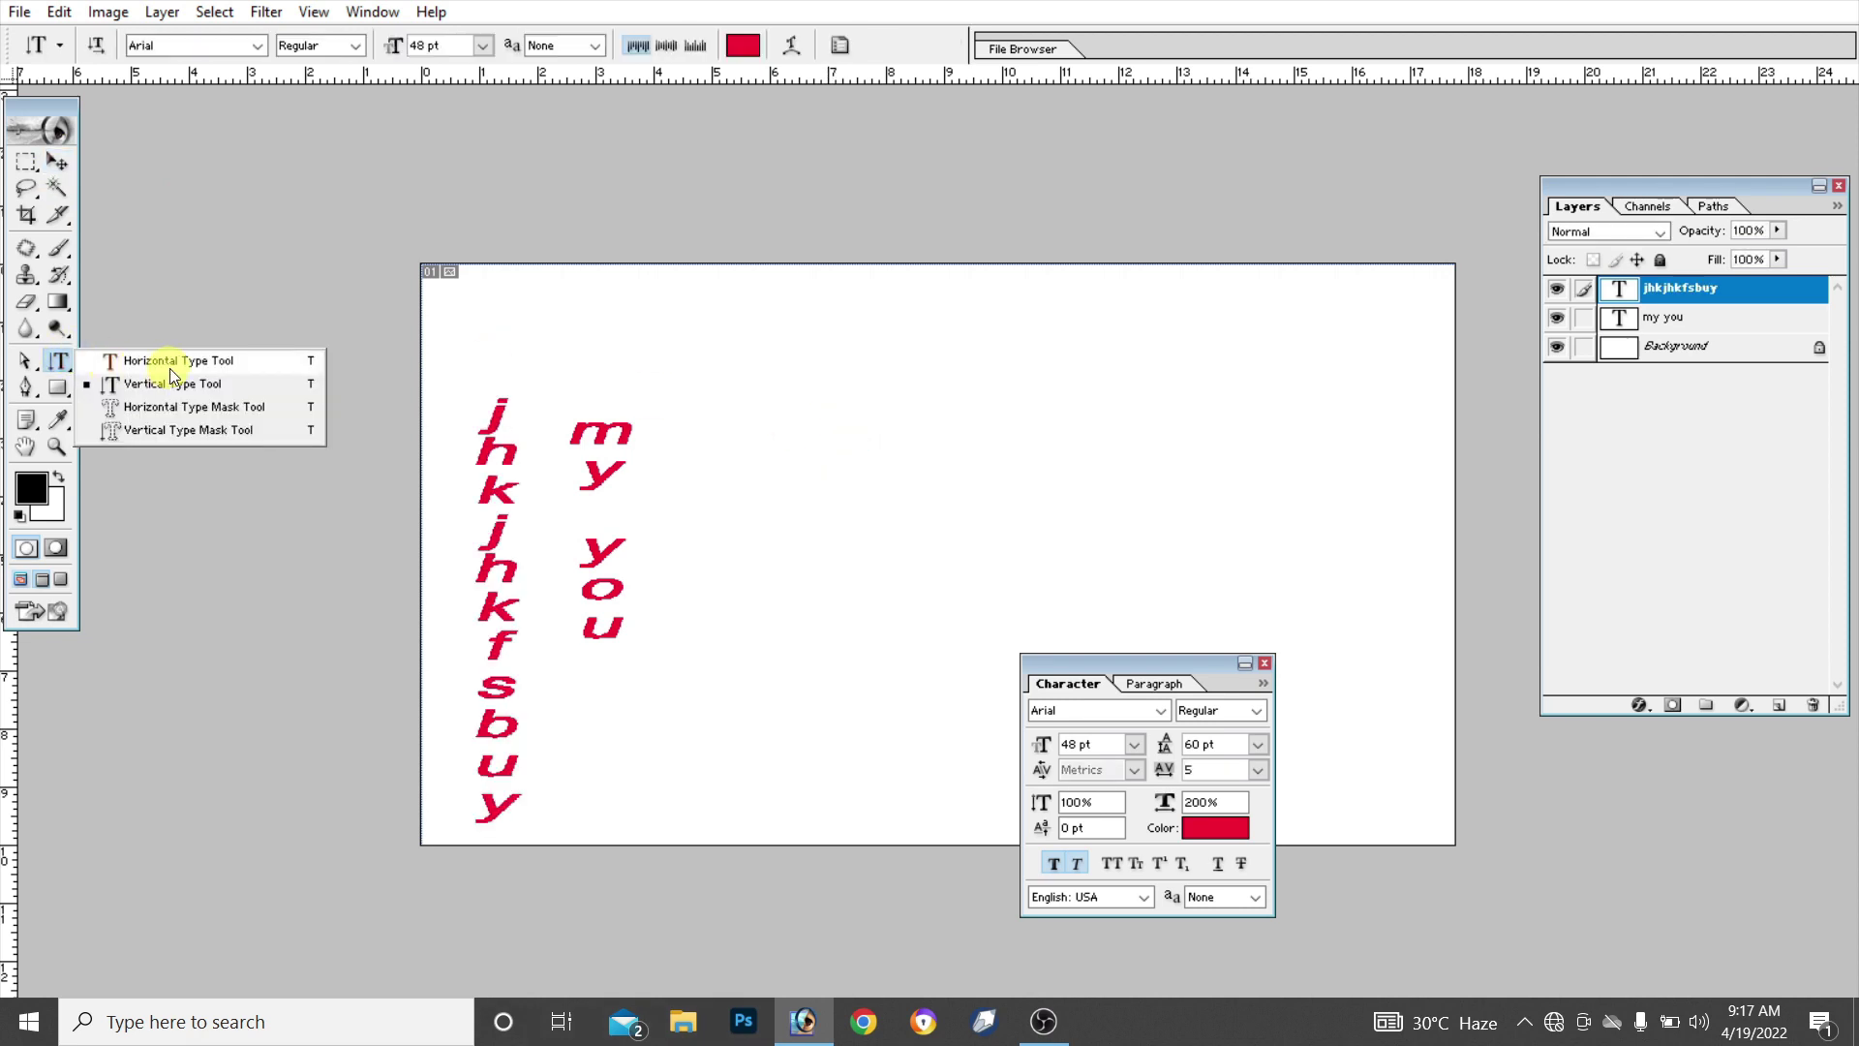
left_click(183, 361)
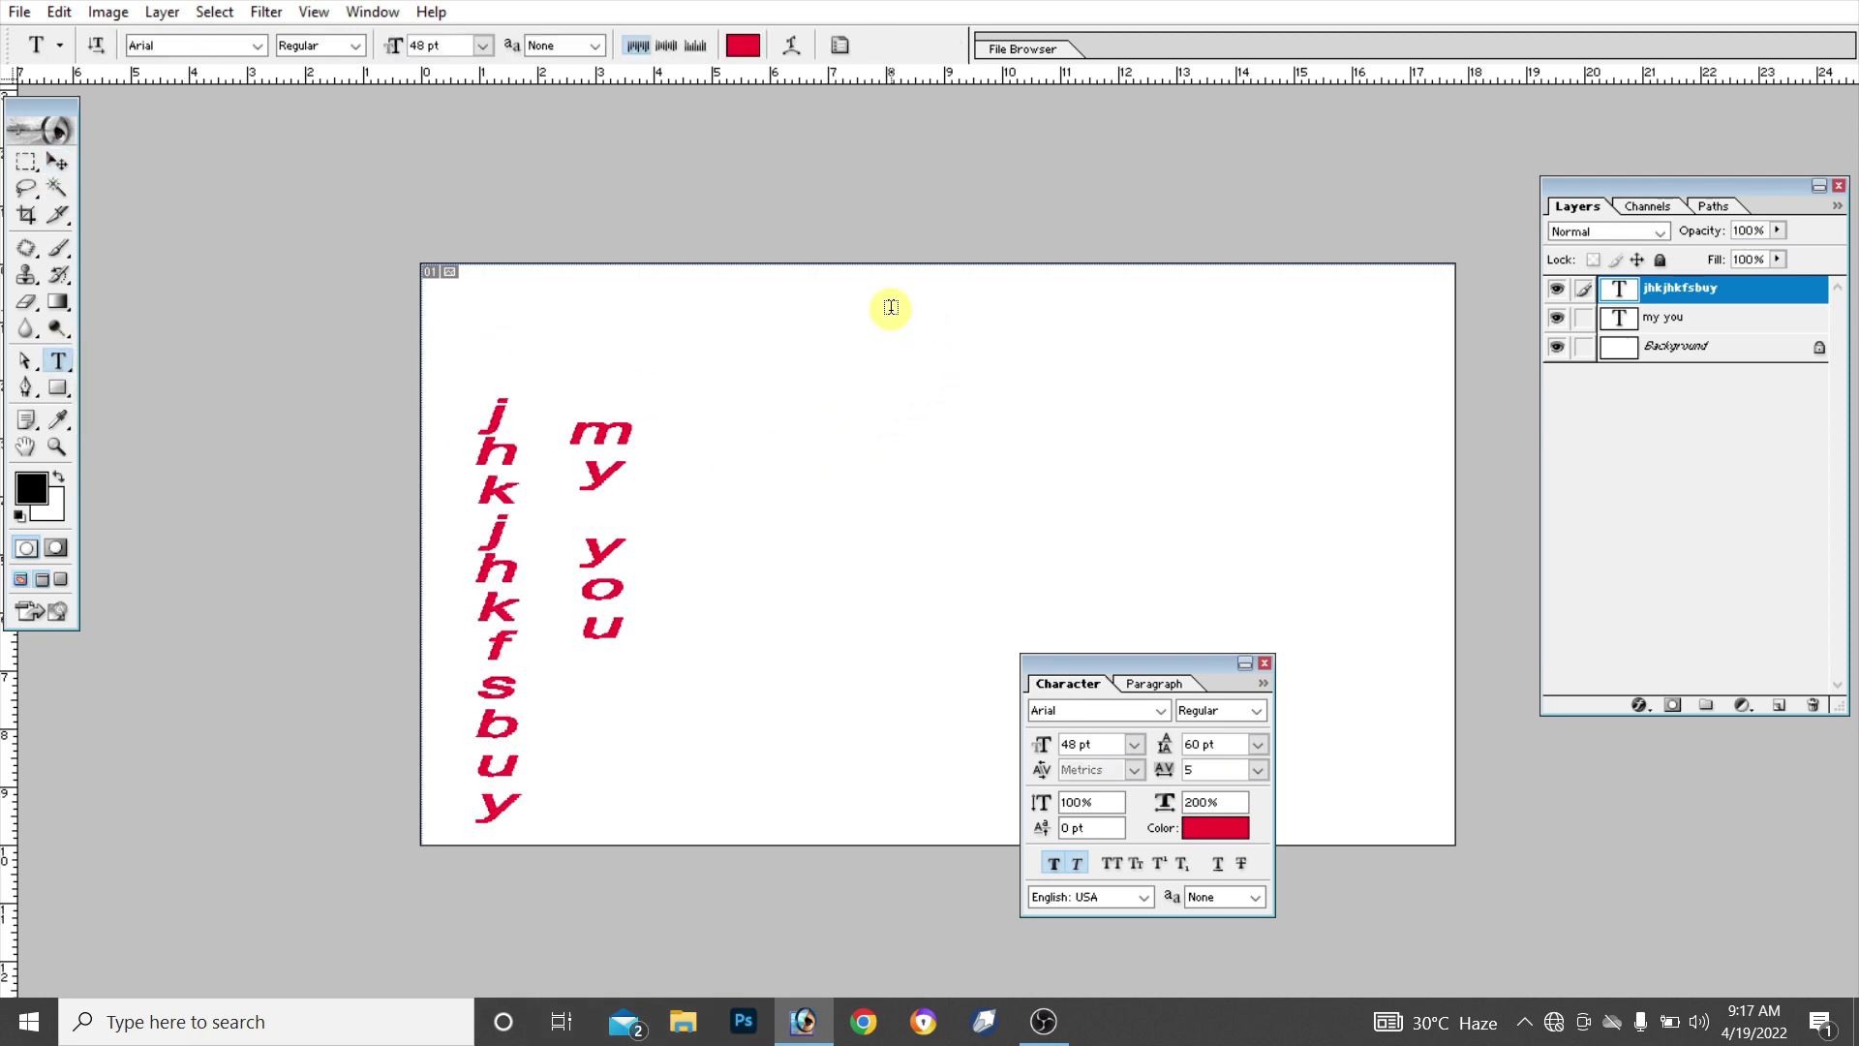
left_click(927, 384)
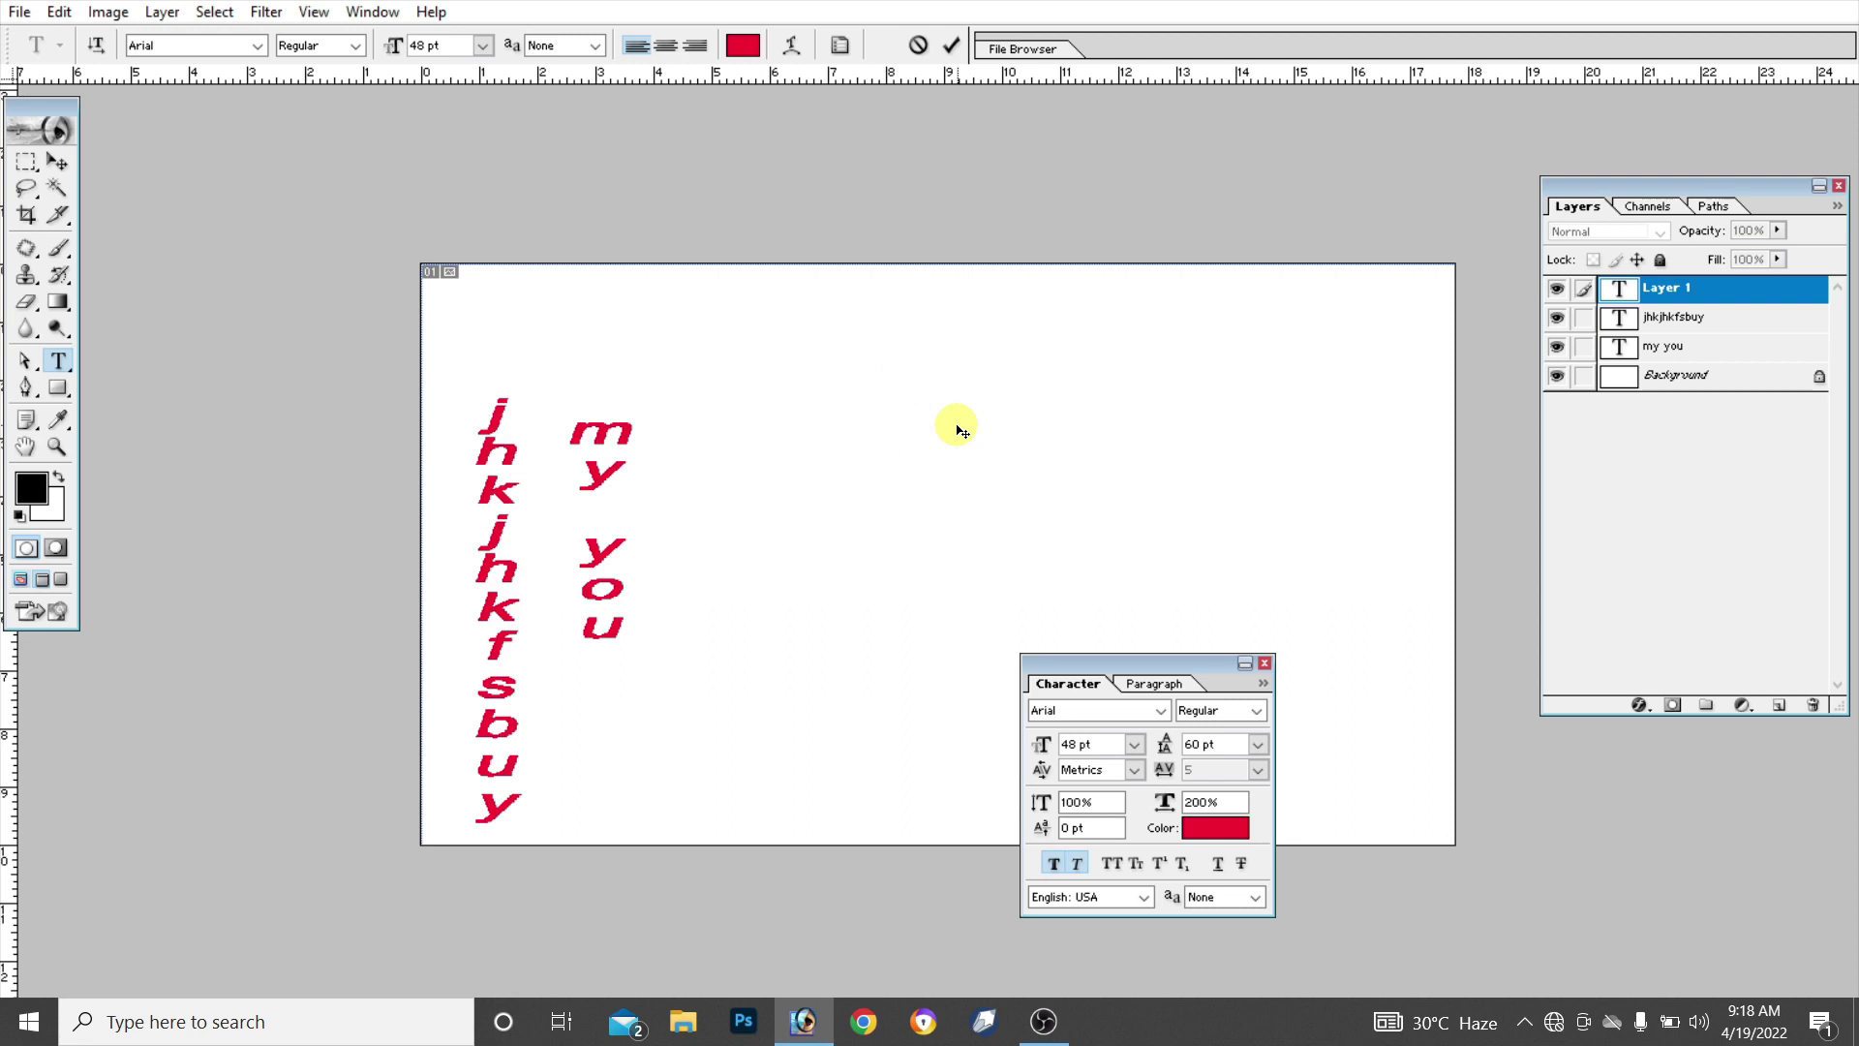
Type 'yubnk' as a vertical layer and move it onto the left letter column
type("y")
type("u")
type("b")
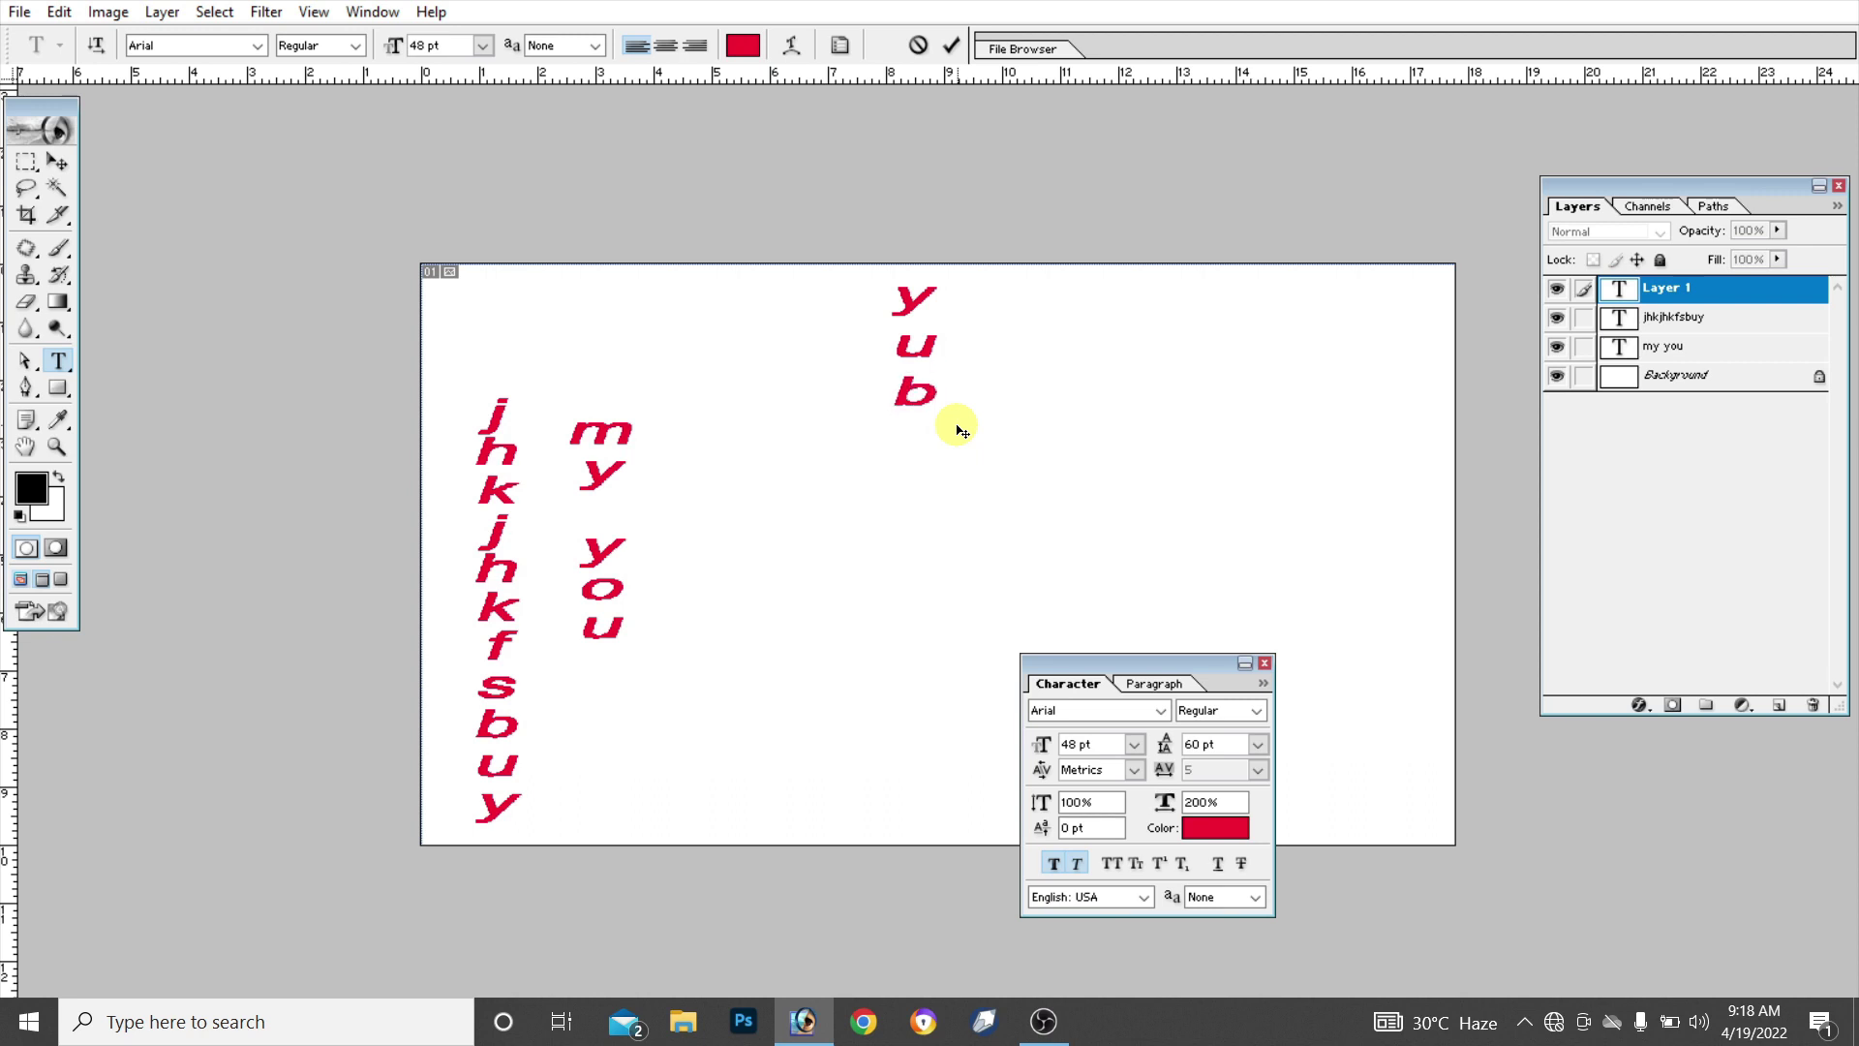
type("nk")
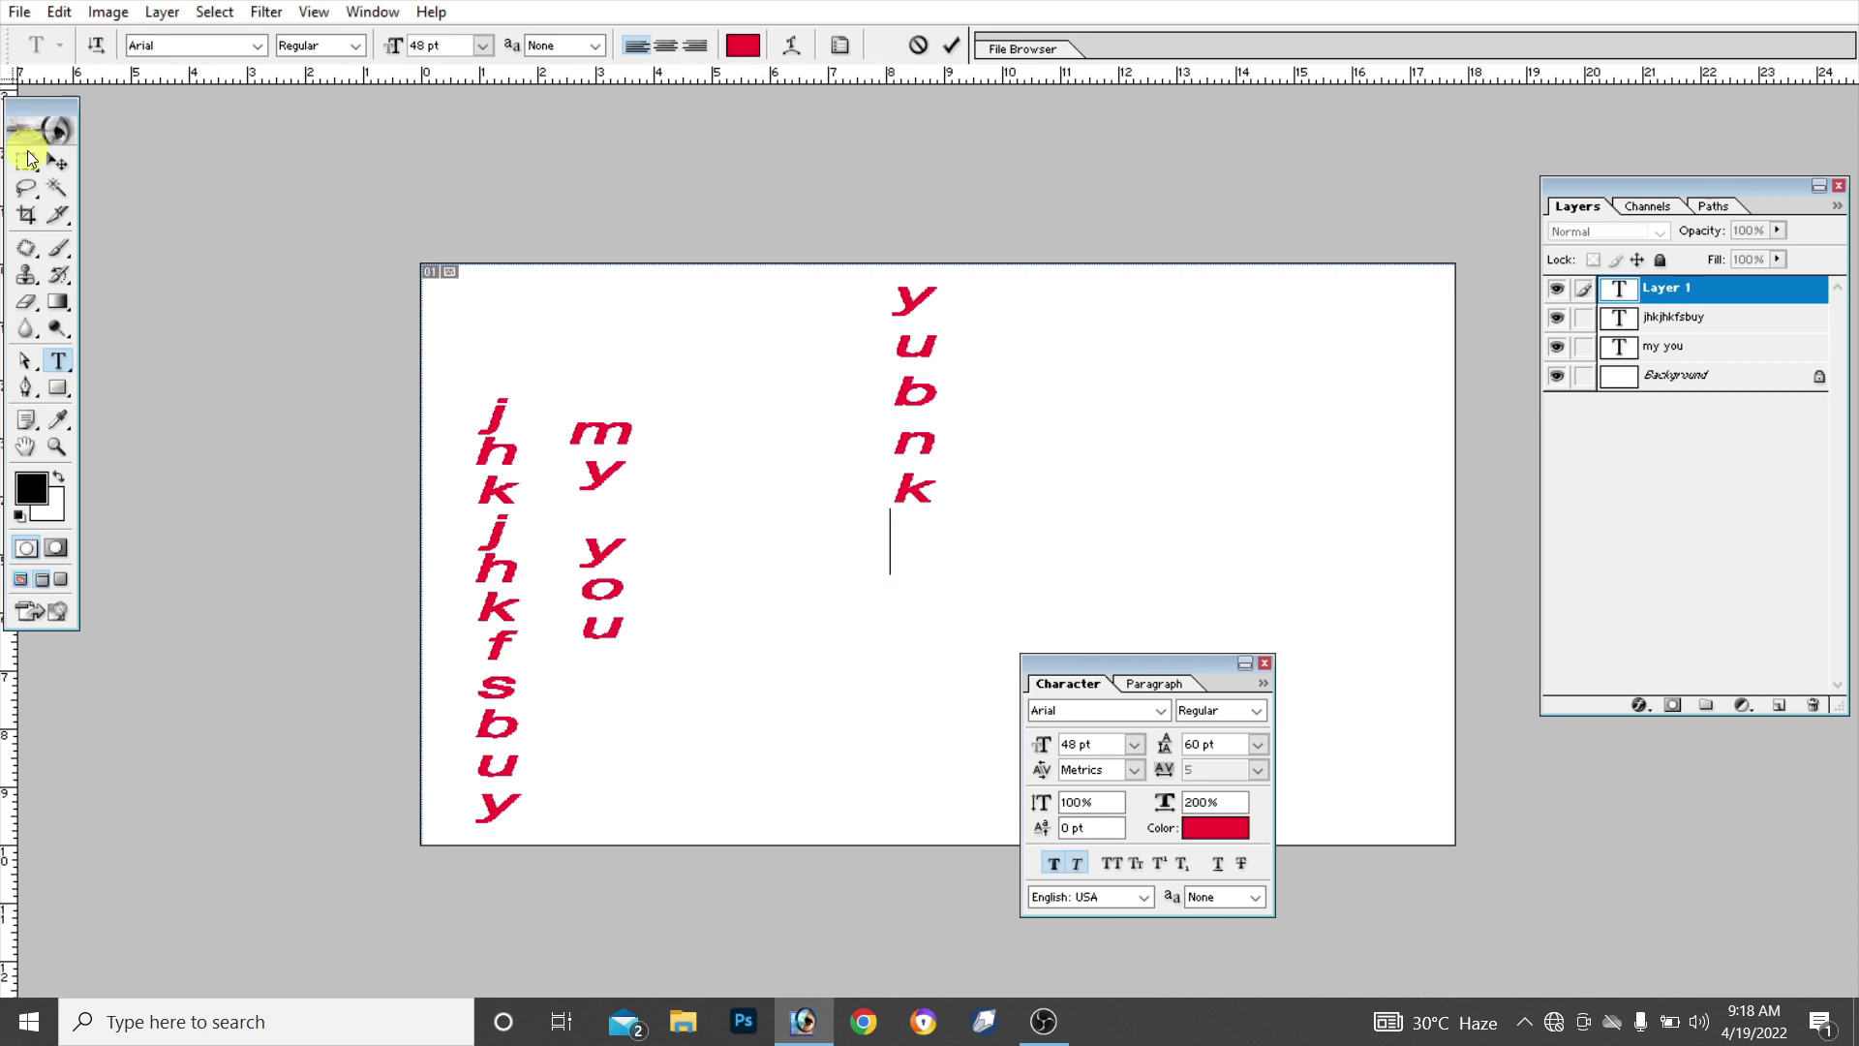
left_click(57, 162)
left_click_drag(926, 293, 490, 382)
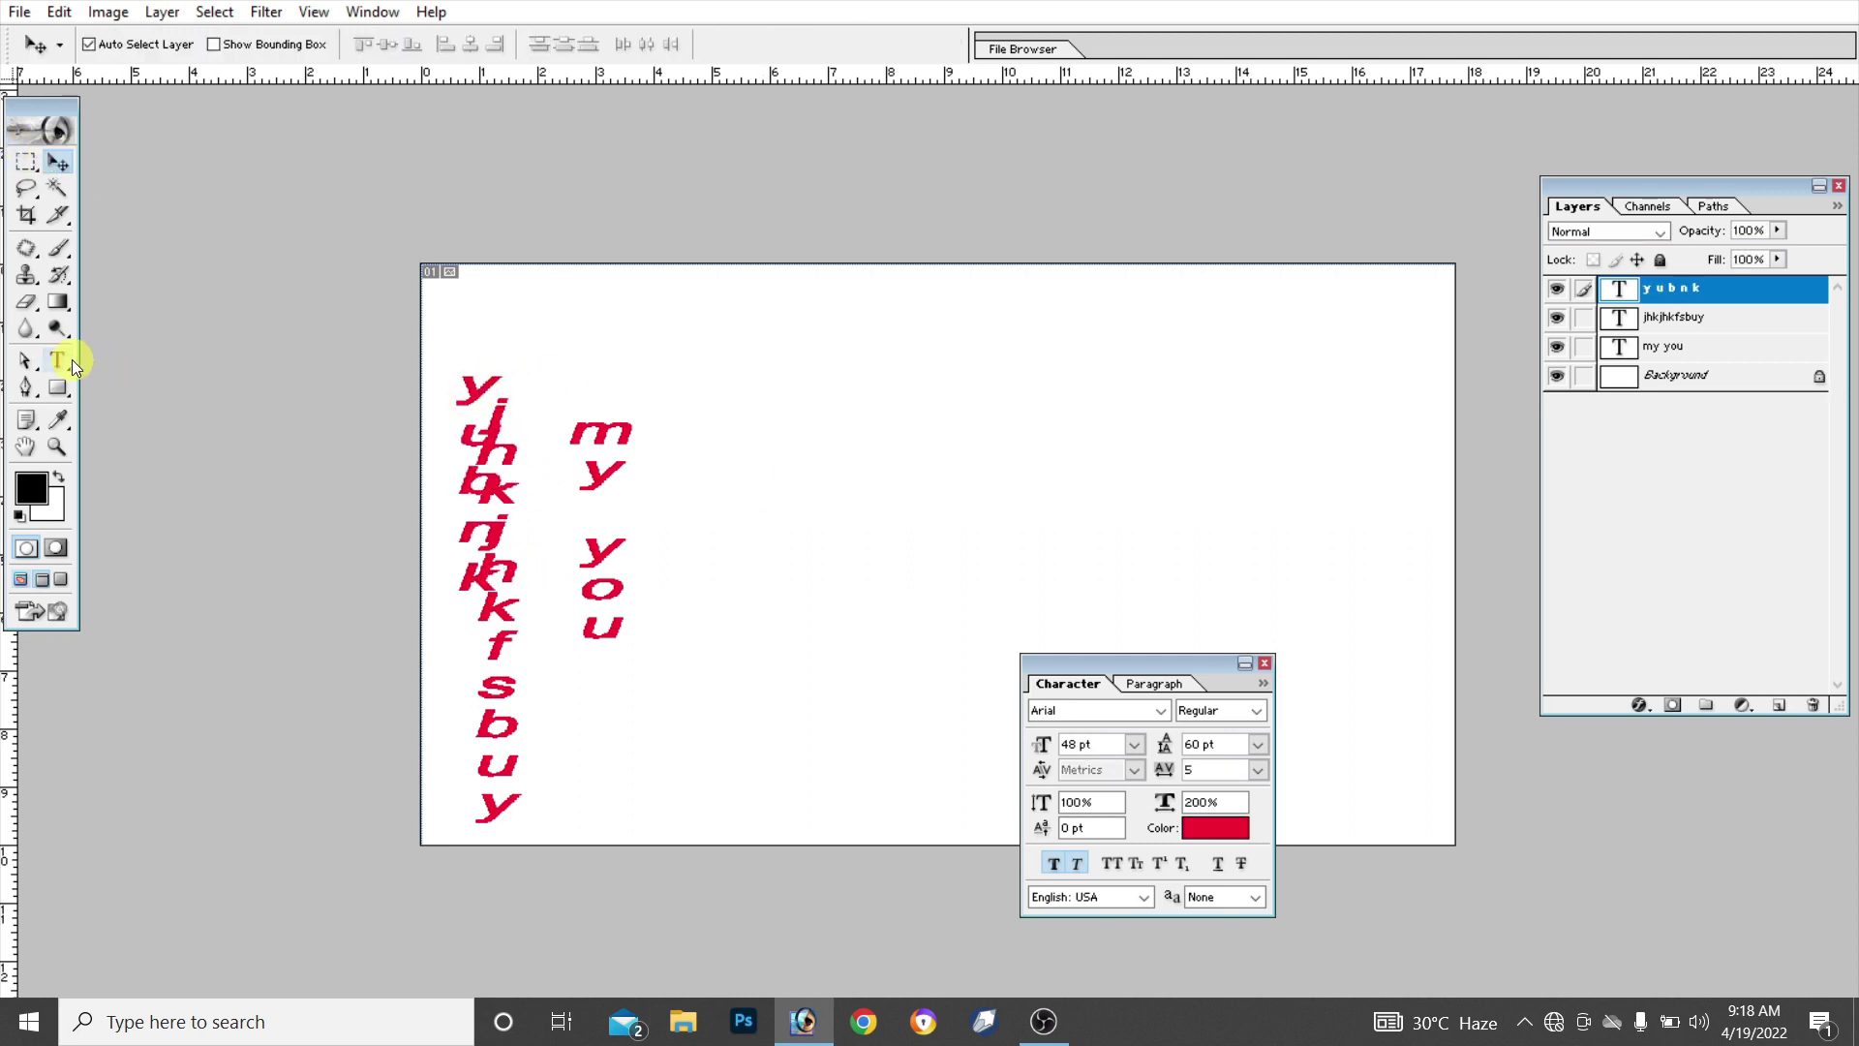
left_click_drag(58, 360, 210, 411)
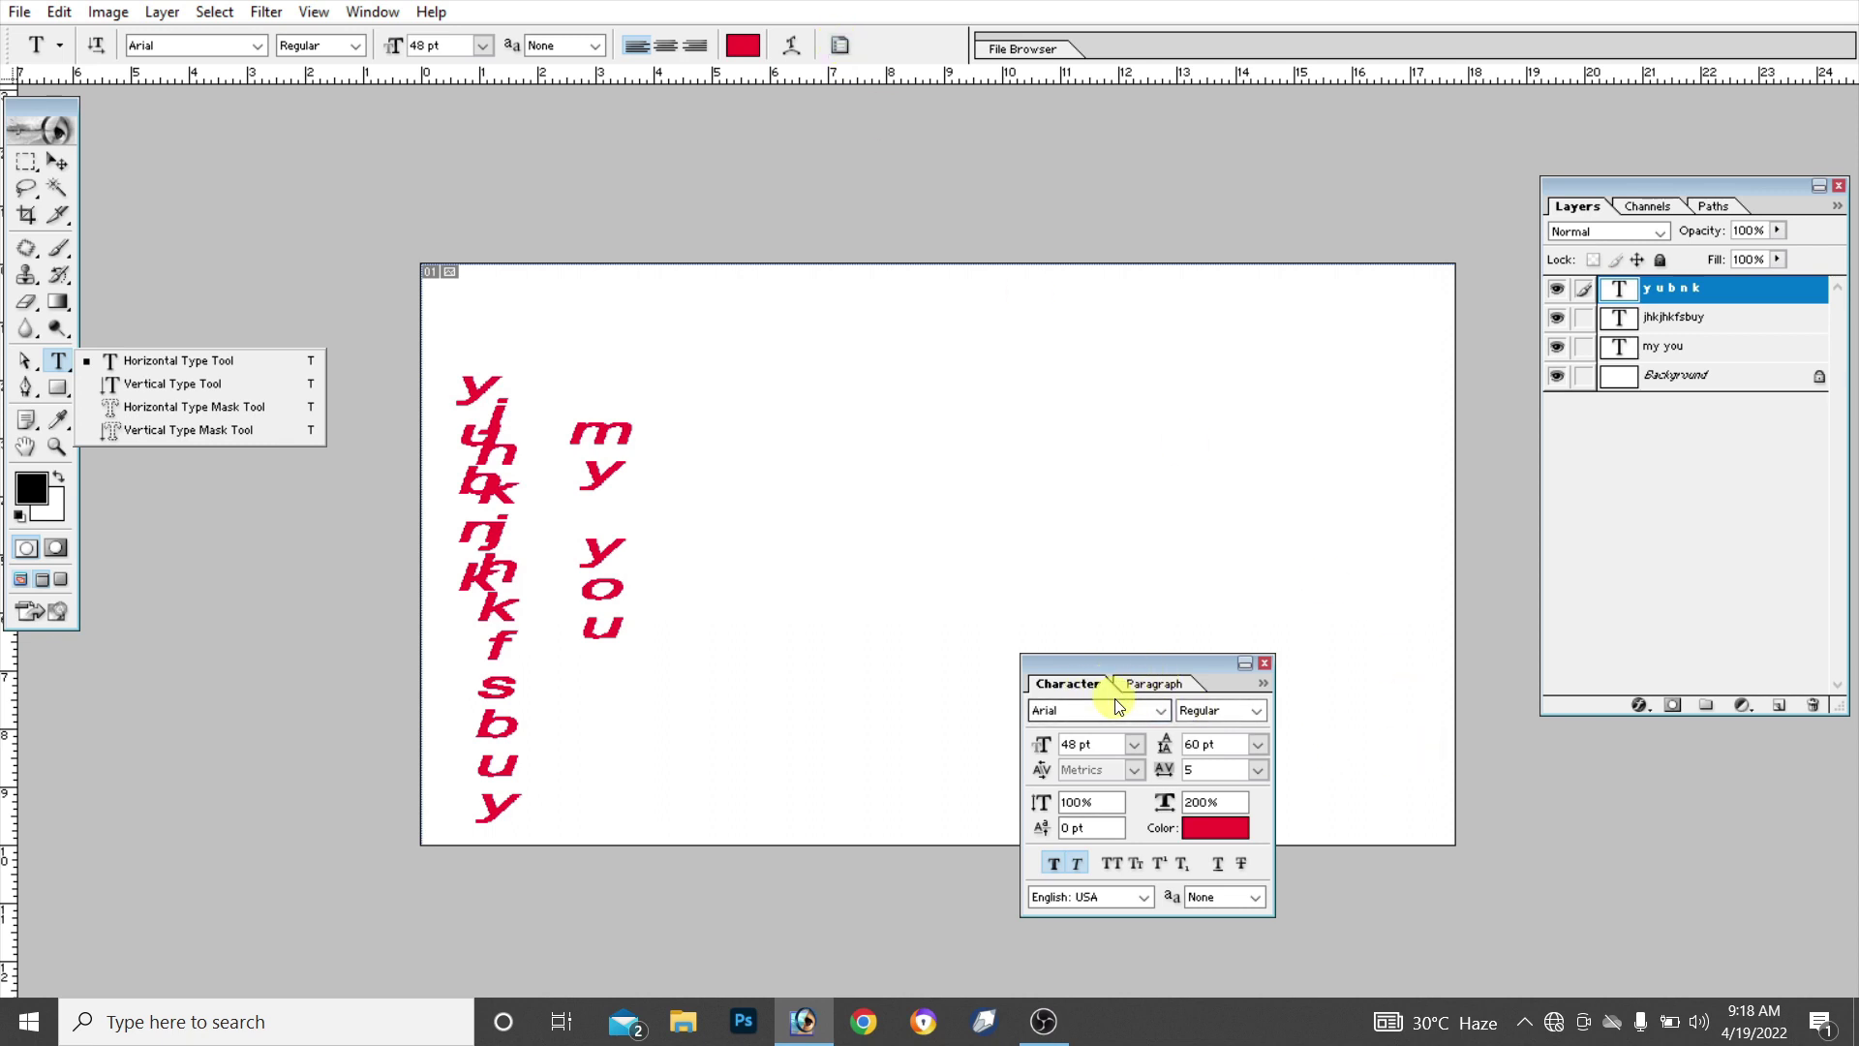
Check that the left, first-line and right paragraph indents are 0 pt, then close the Character/Paragraph panel
left_click(839, 47)
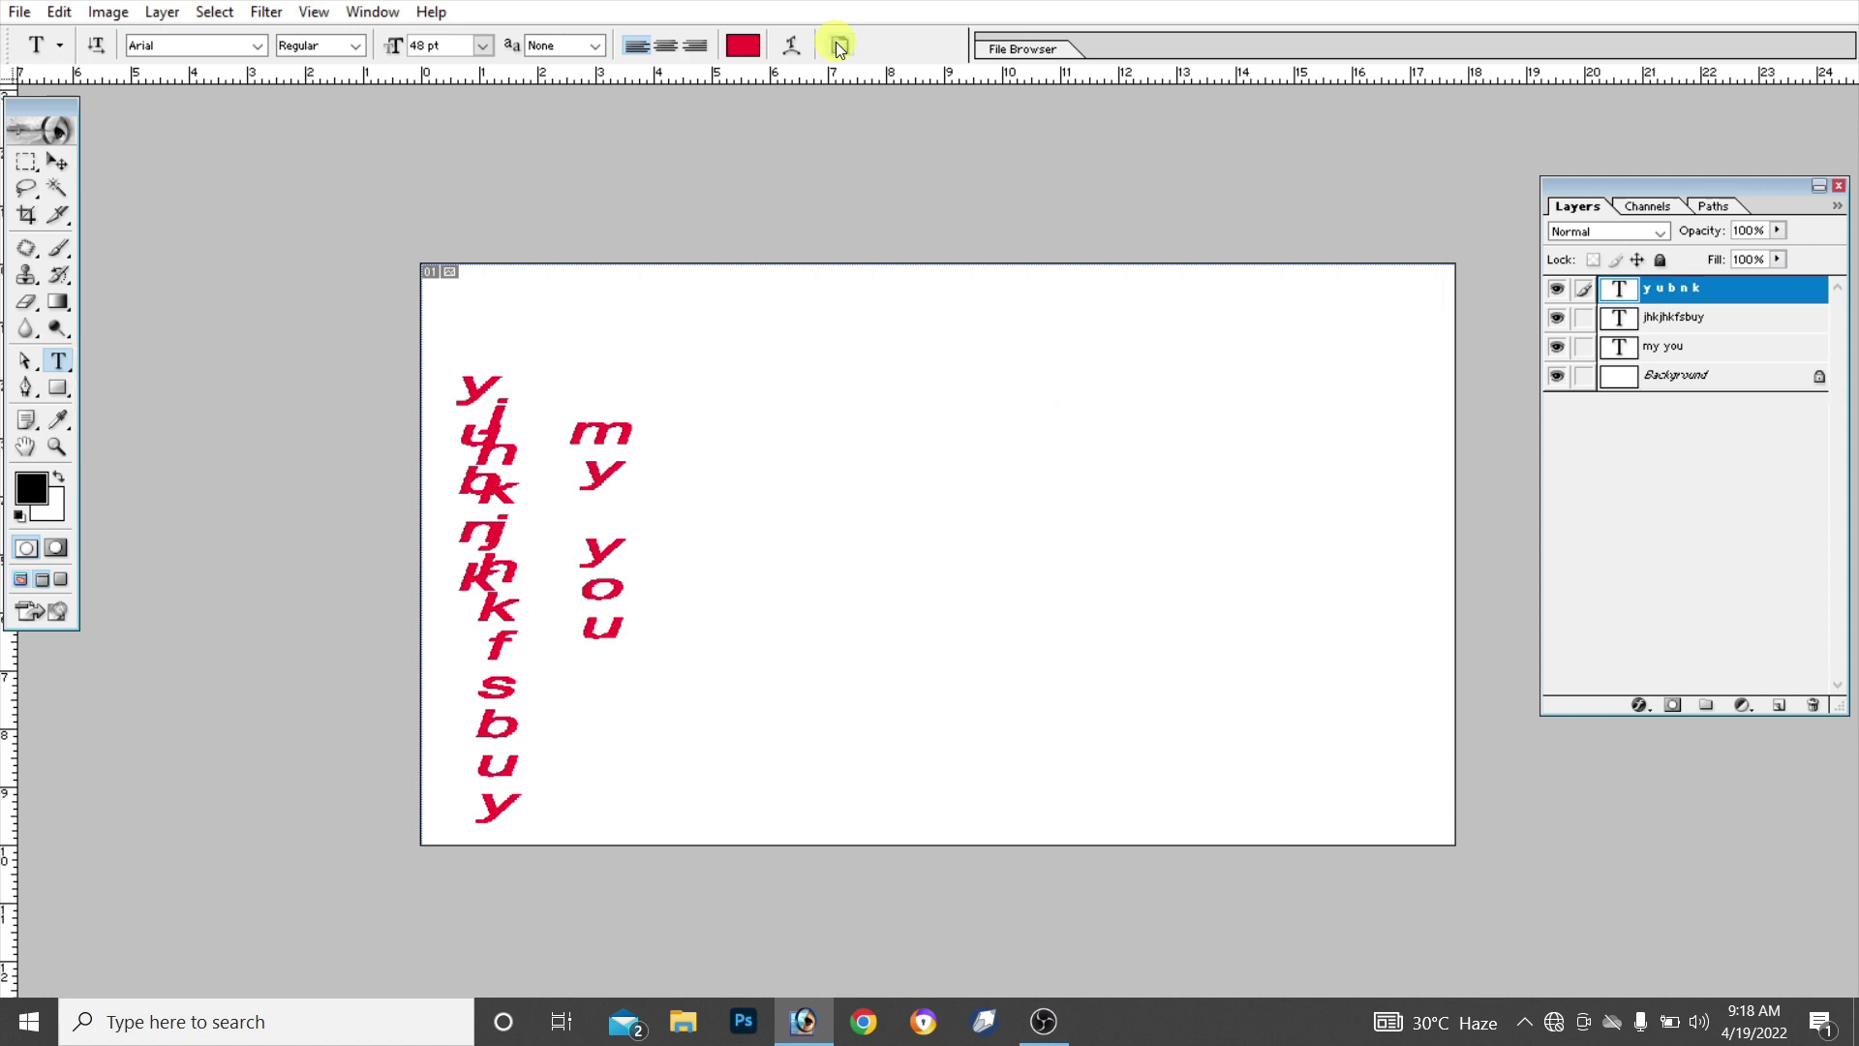
left_click(836, 45)
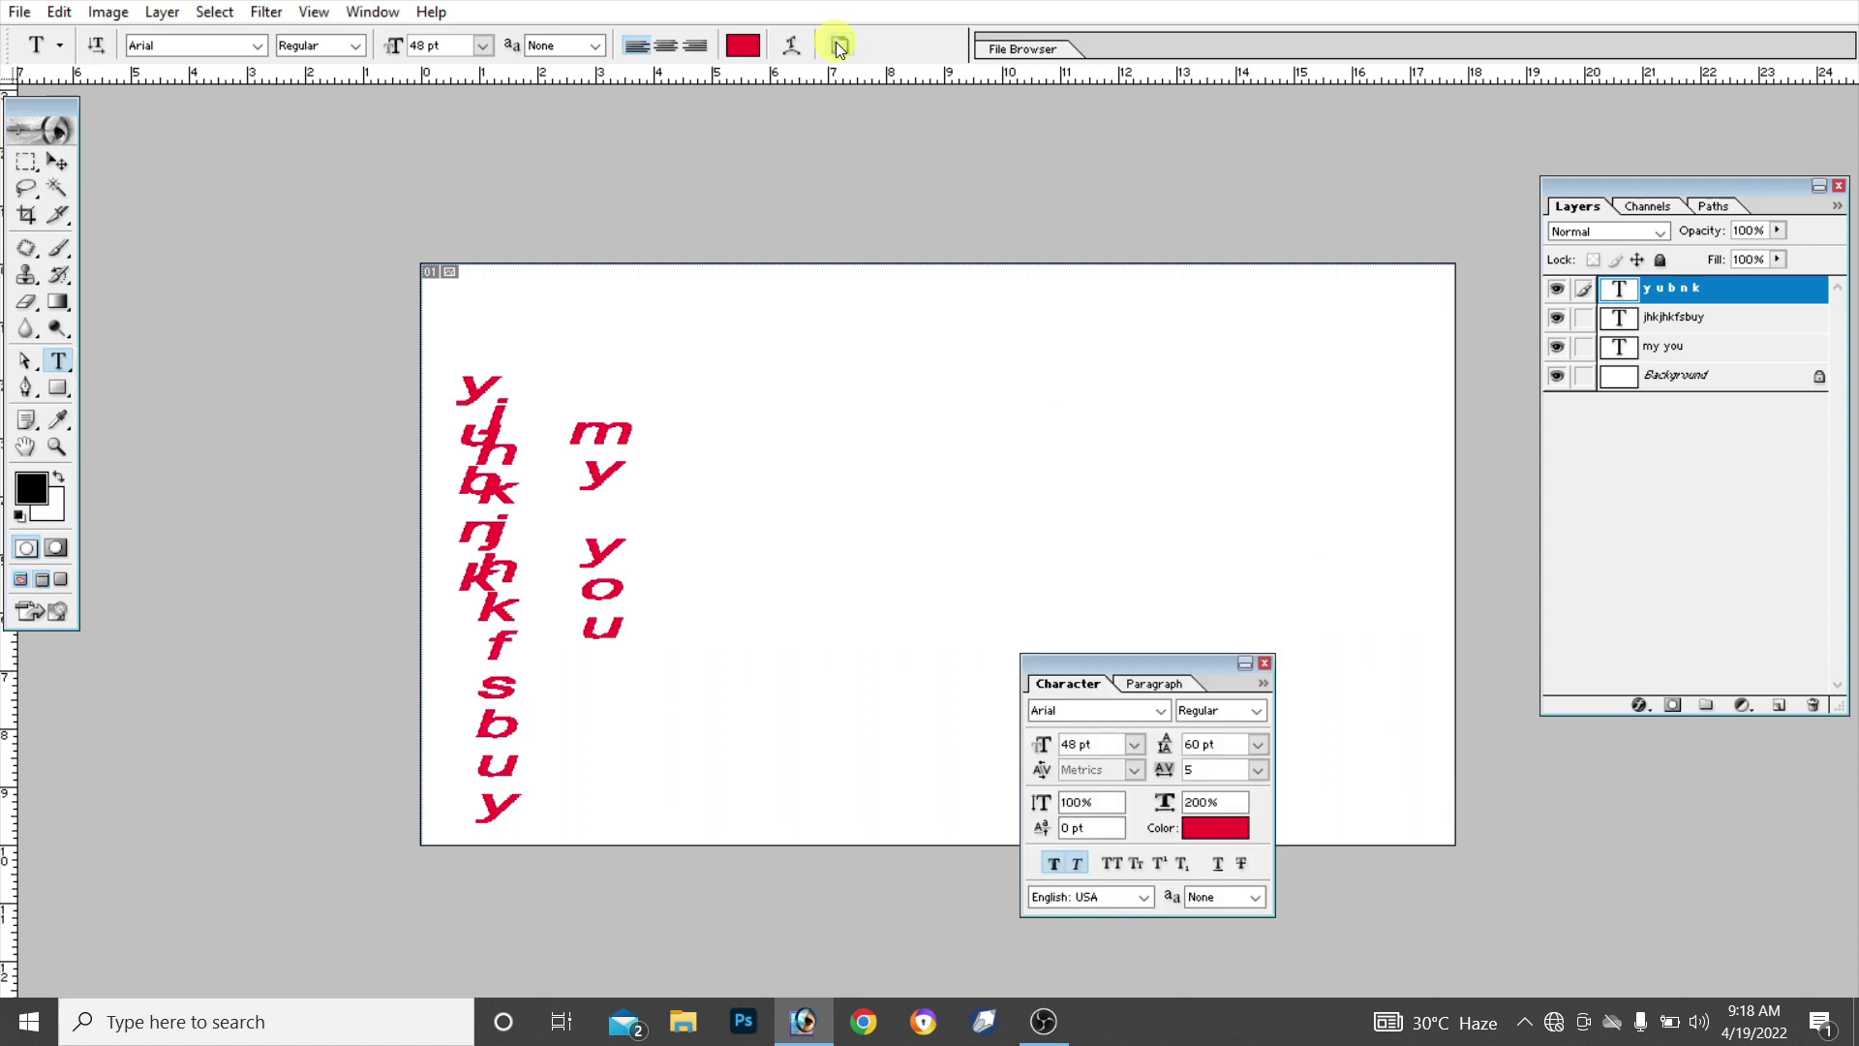
left_click(1154, 686)
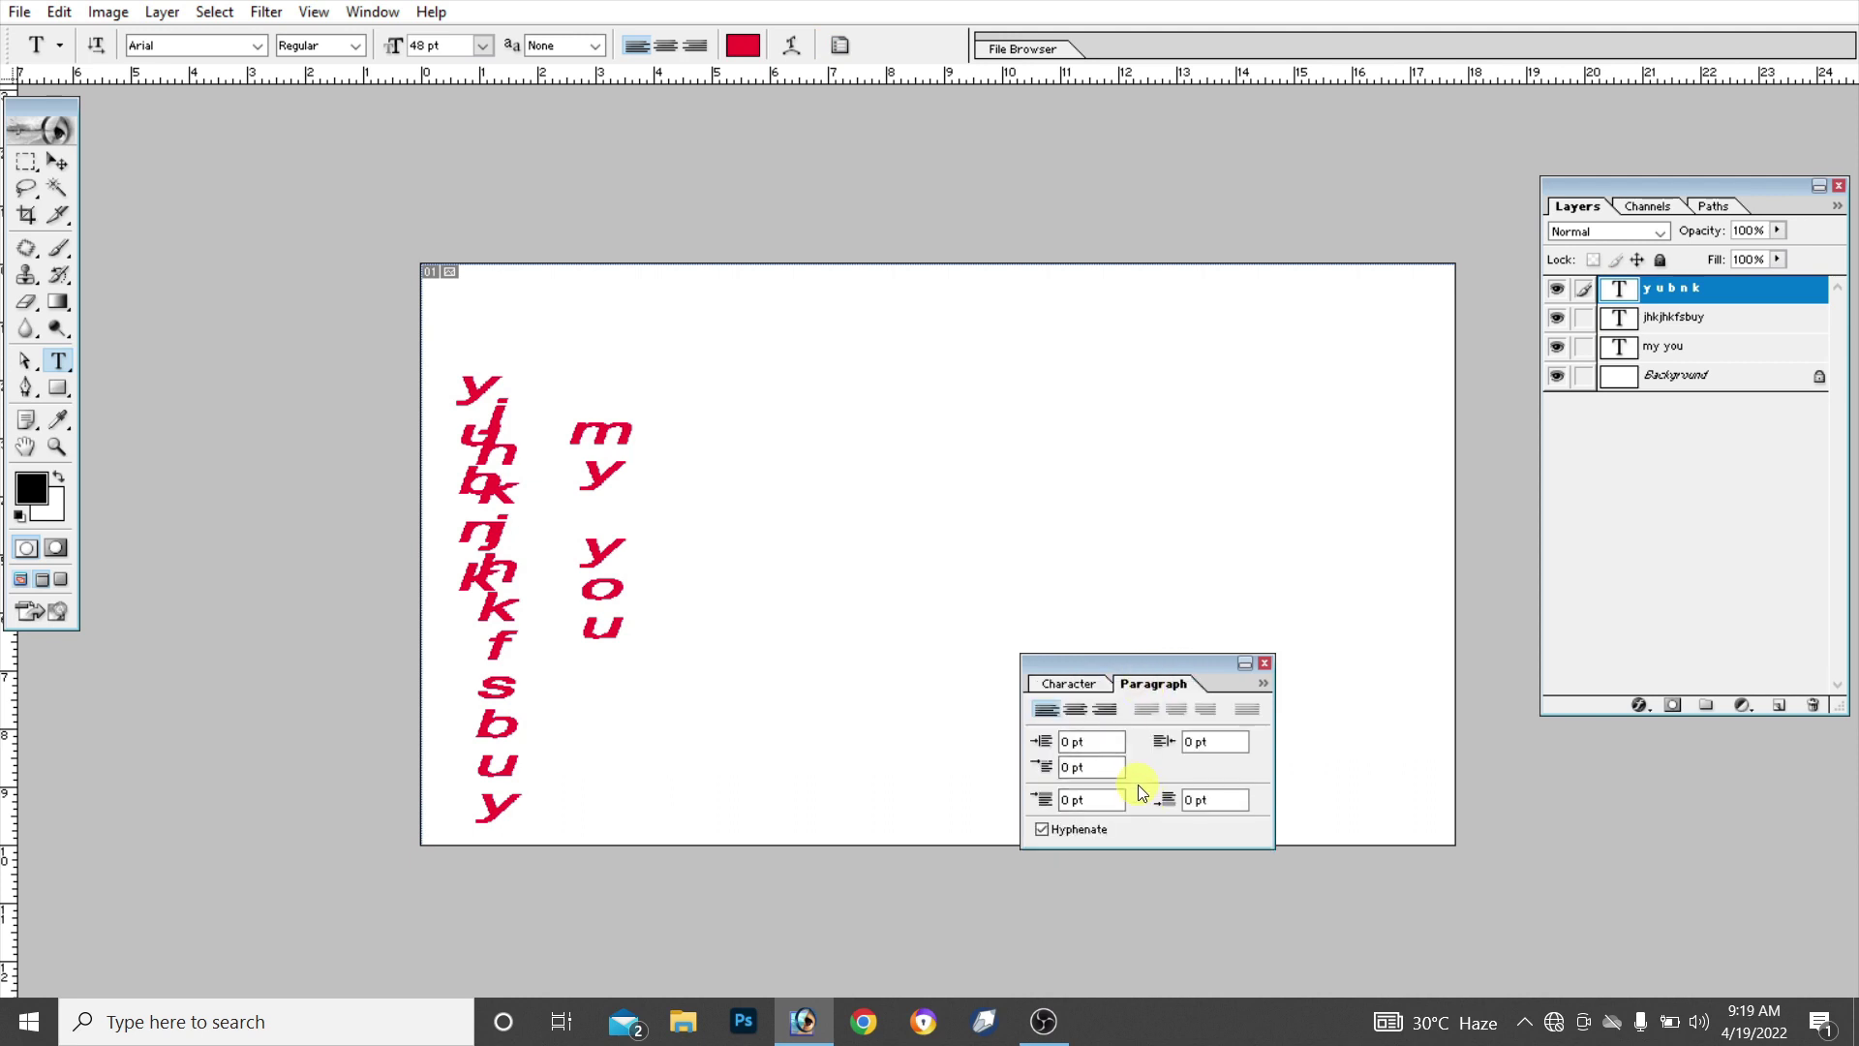
left_click(1089, 742)
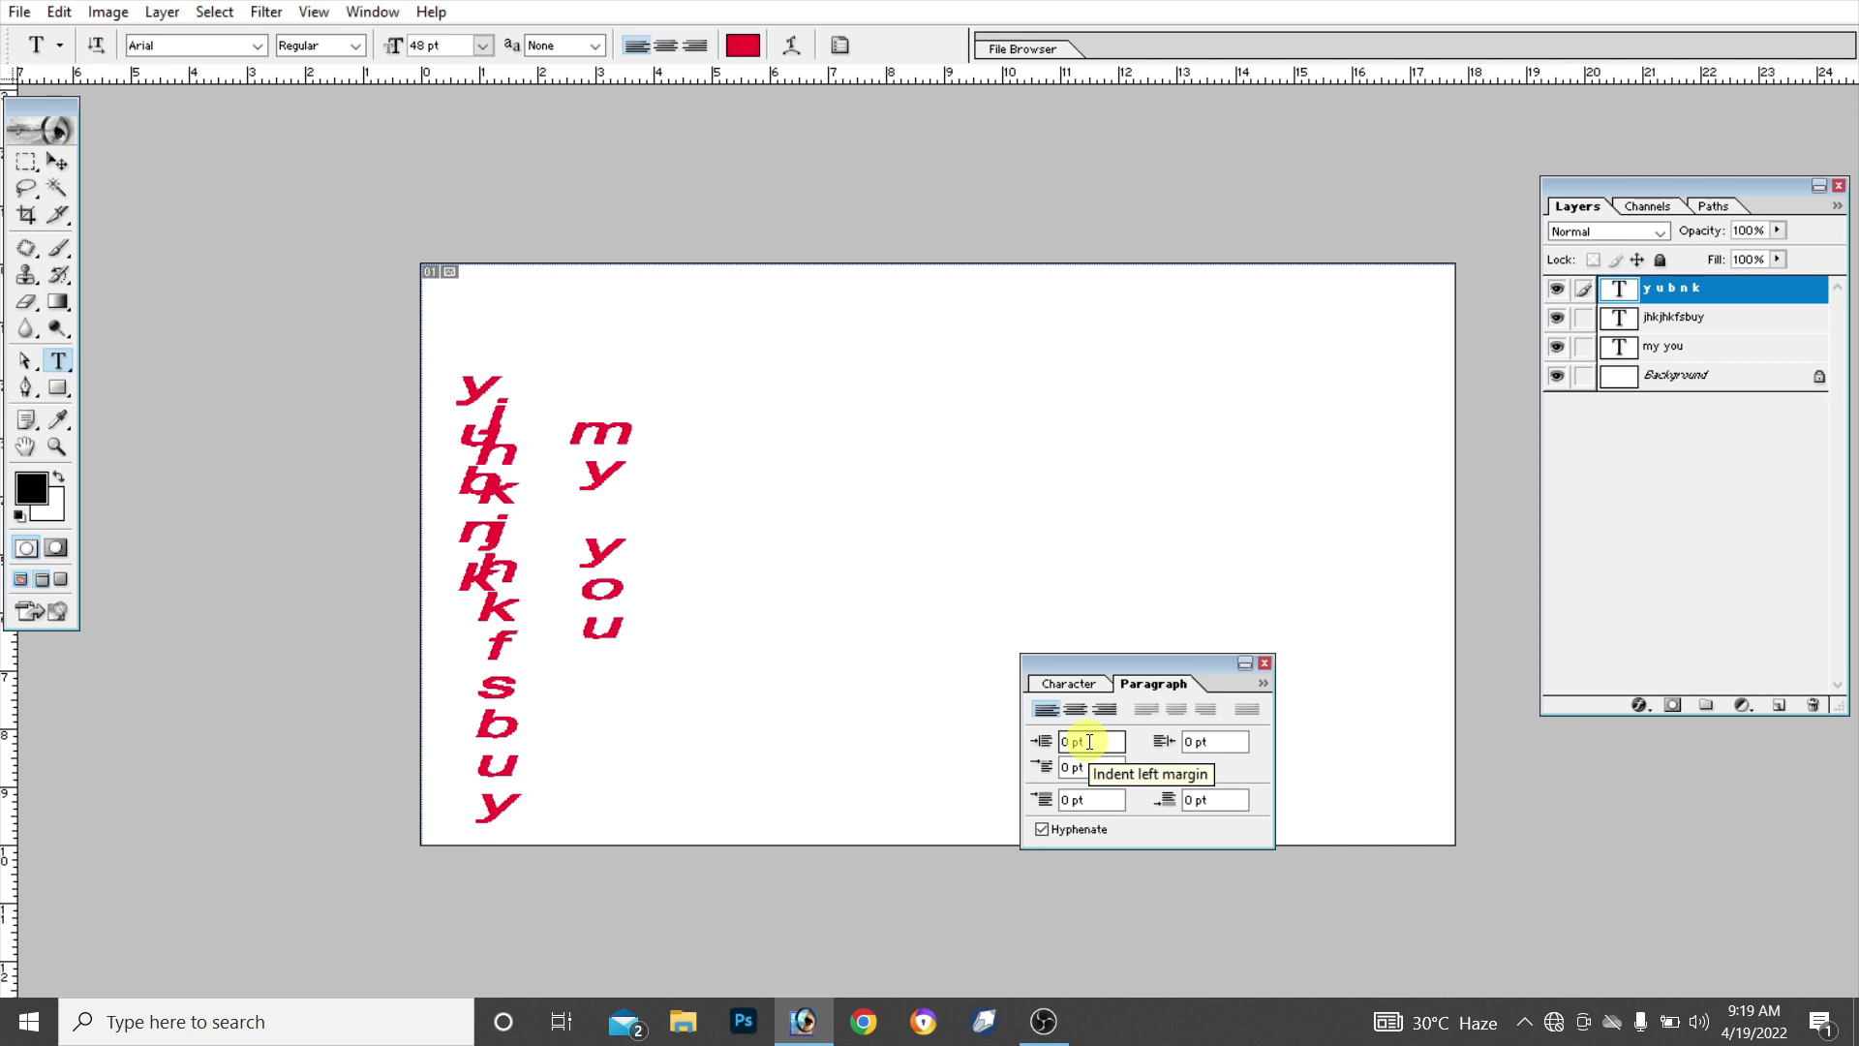
left_click(1084, 768)
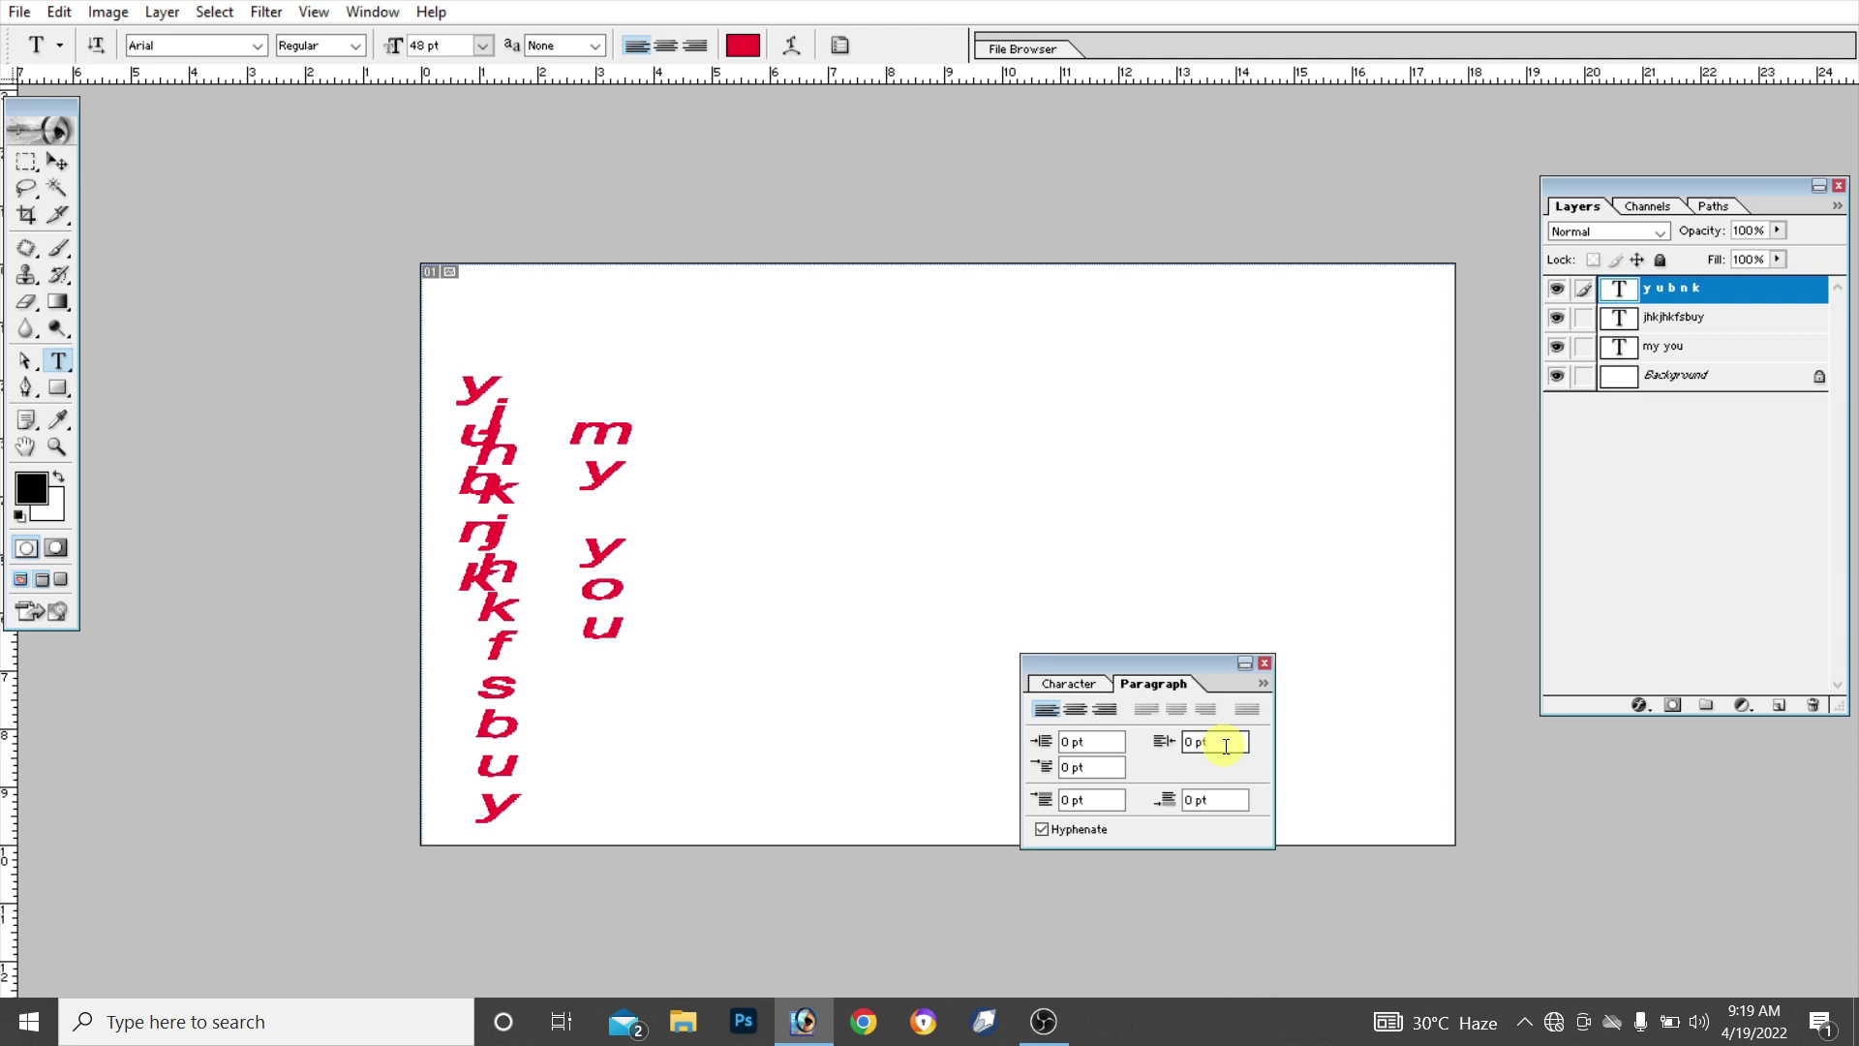
left_click_drag(1225, 745, 1179, 754)
left_click(1265, 663)
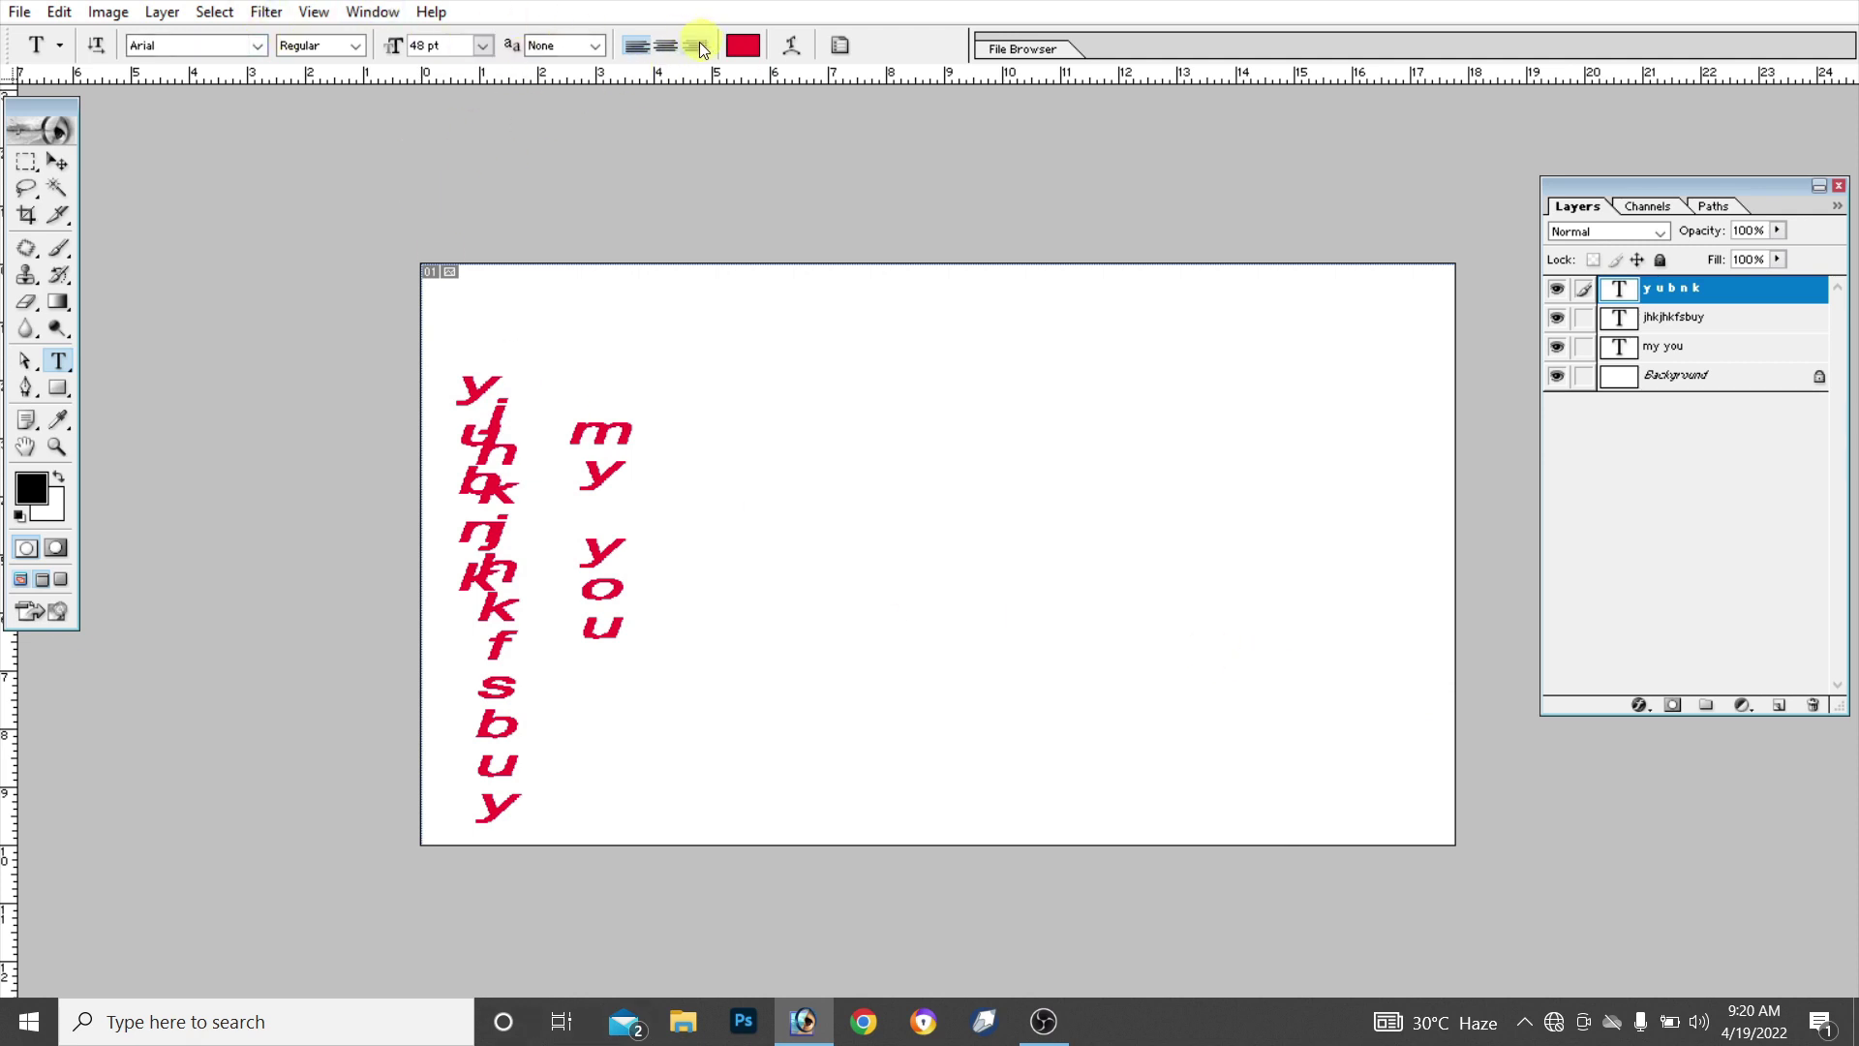
Center-align the vertical yubnk column and start a new text layer to its right
left_click(666, 45)
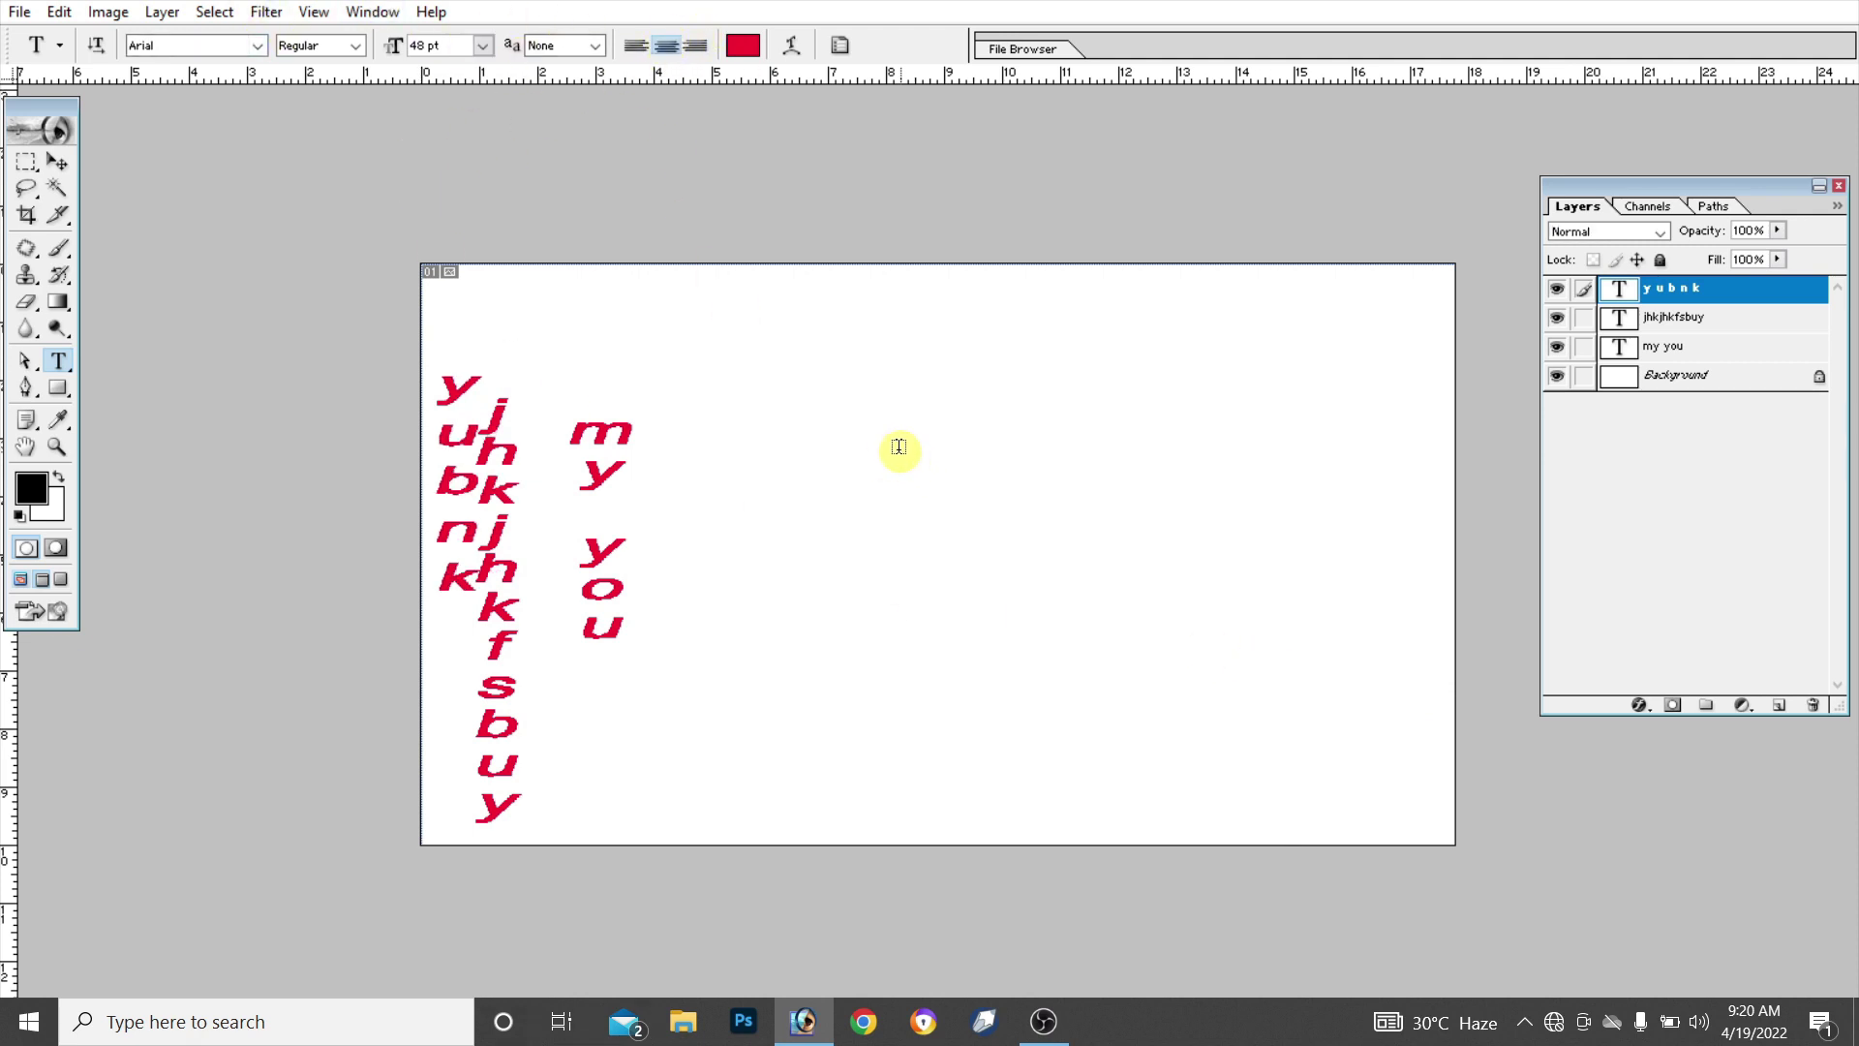
left_click(1112, 561)
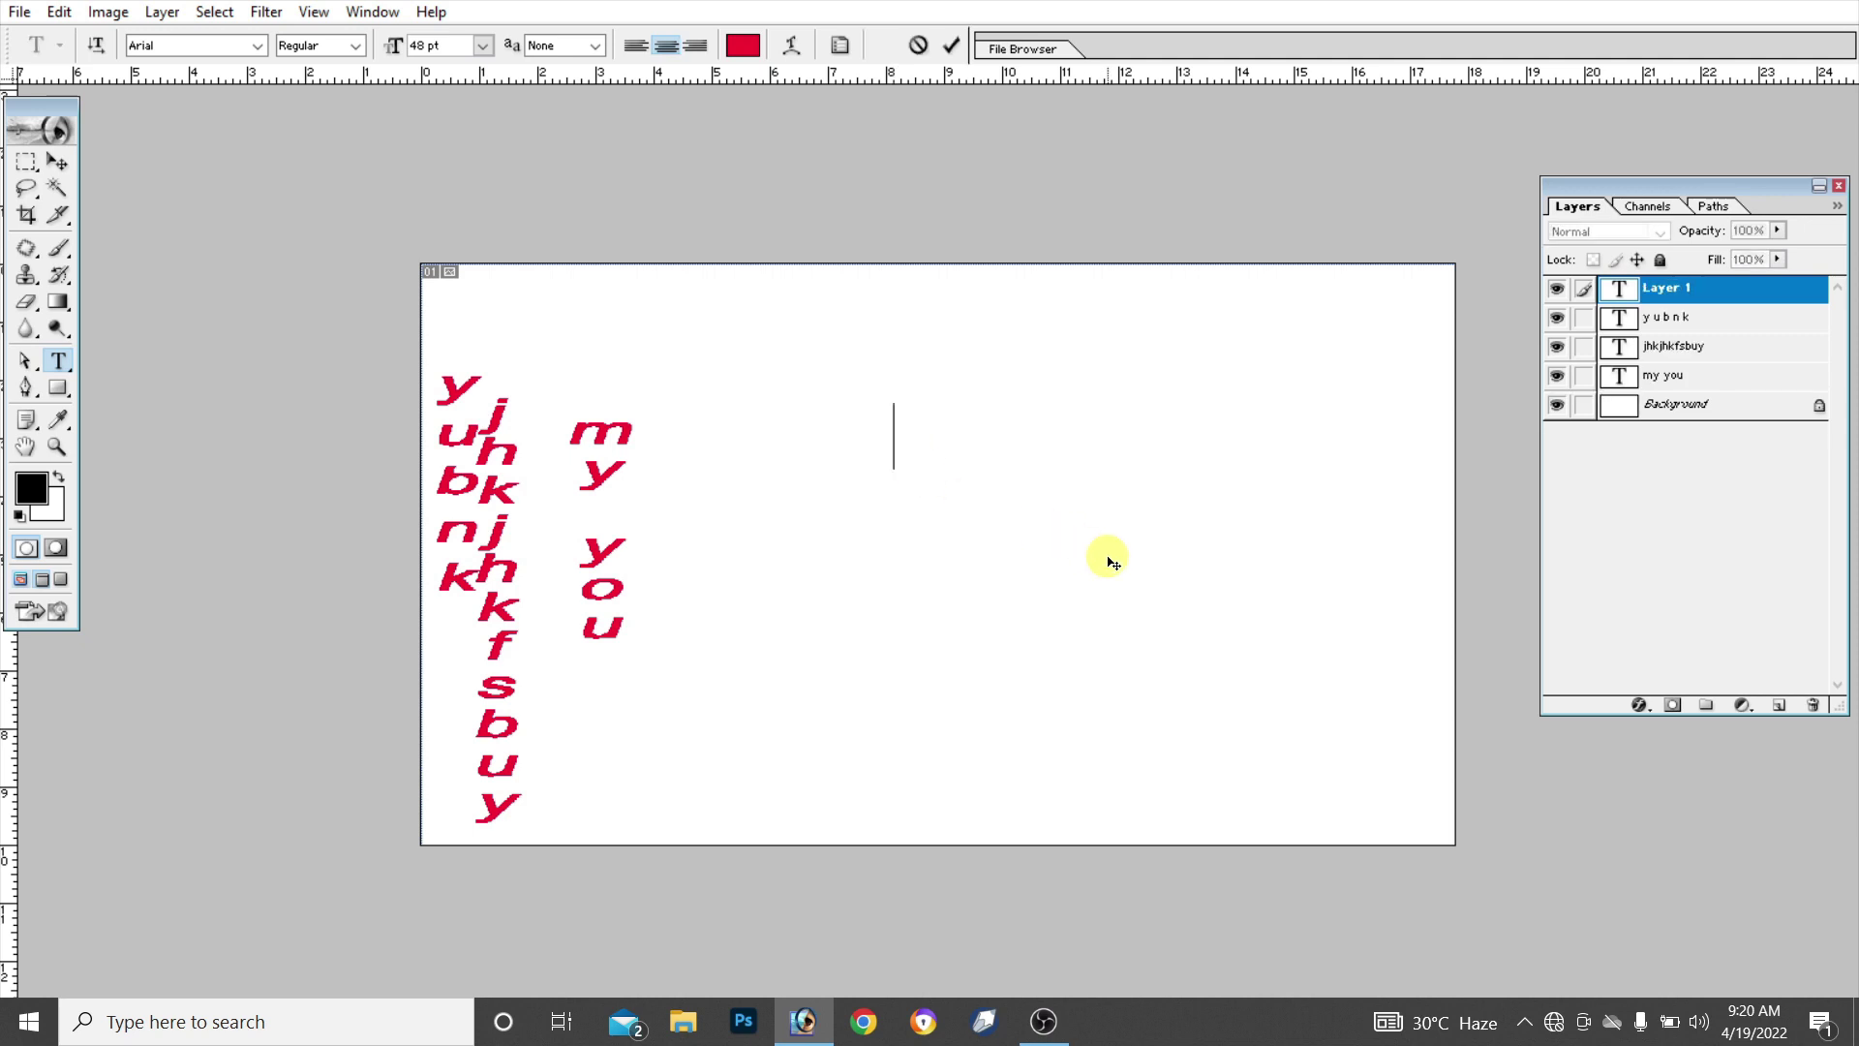
type("hhdgye")
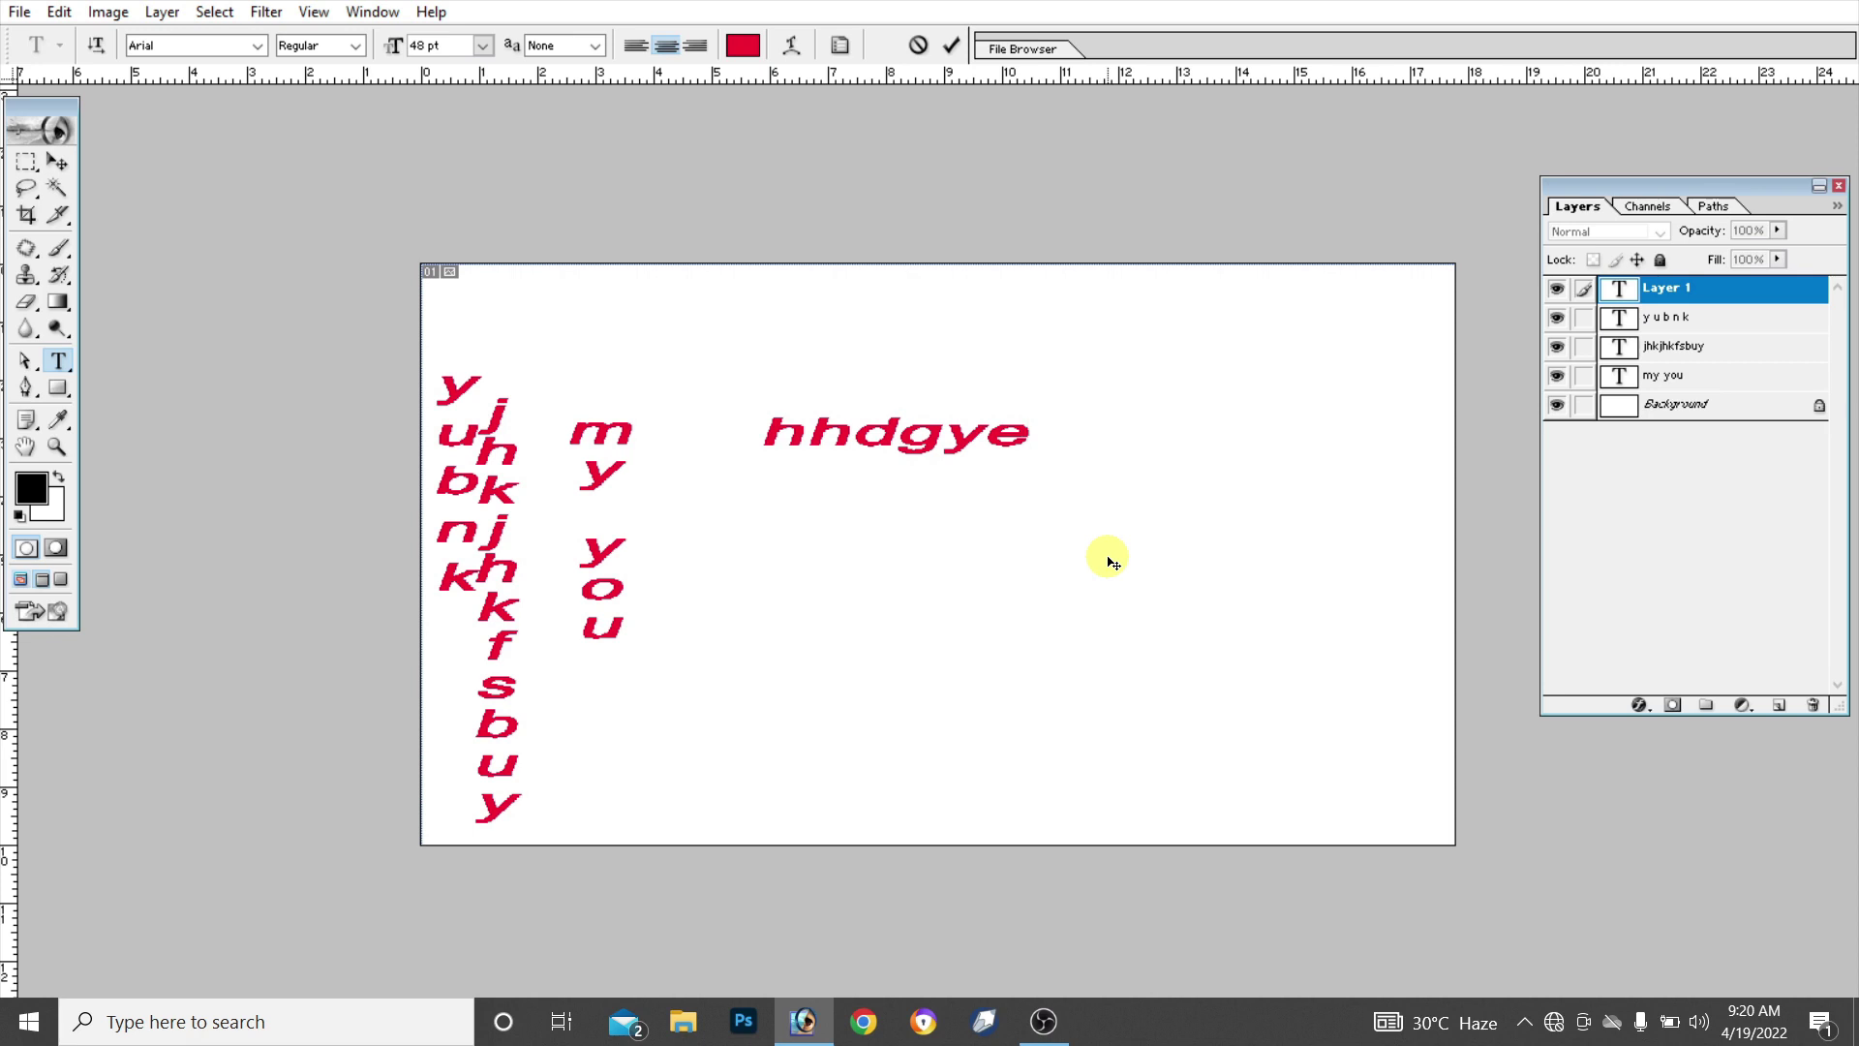
type("jkhvf")
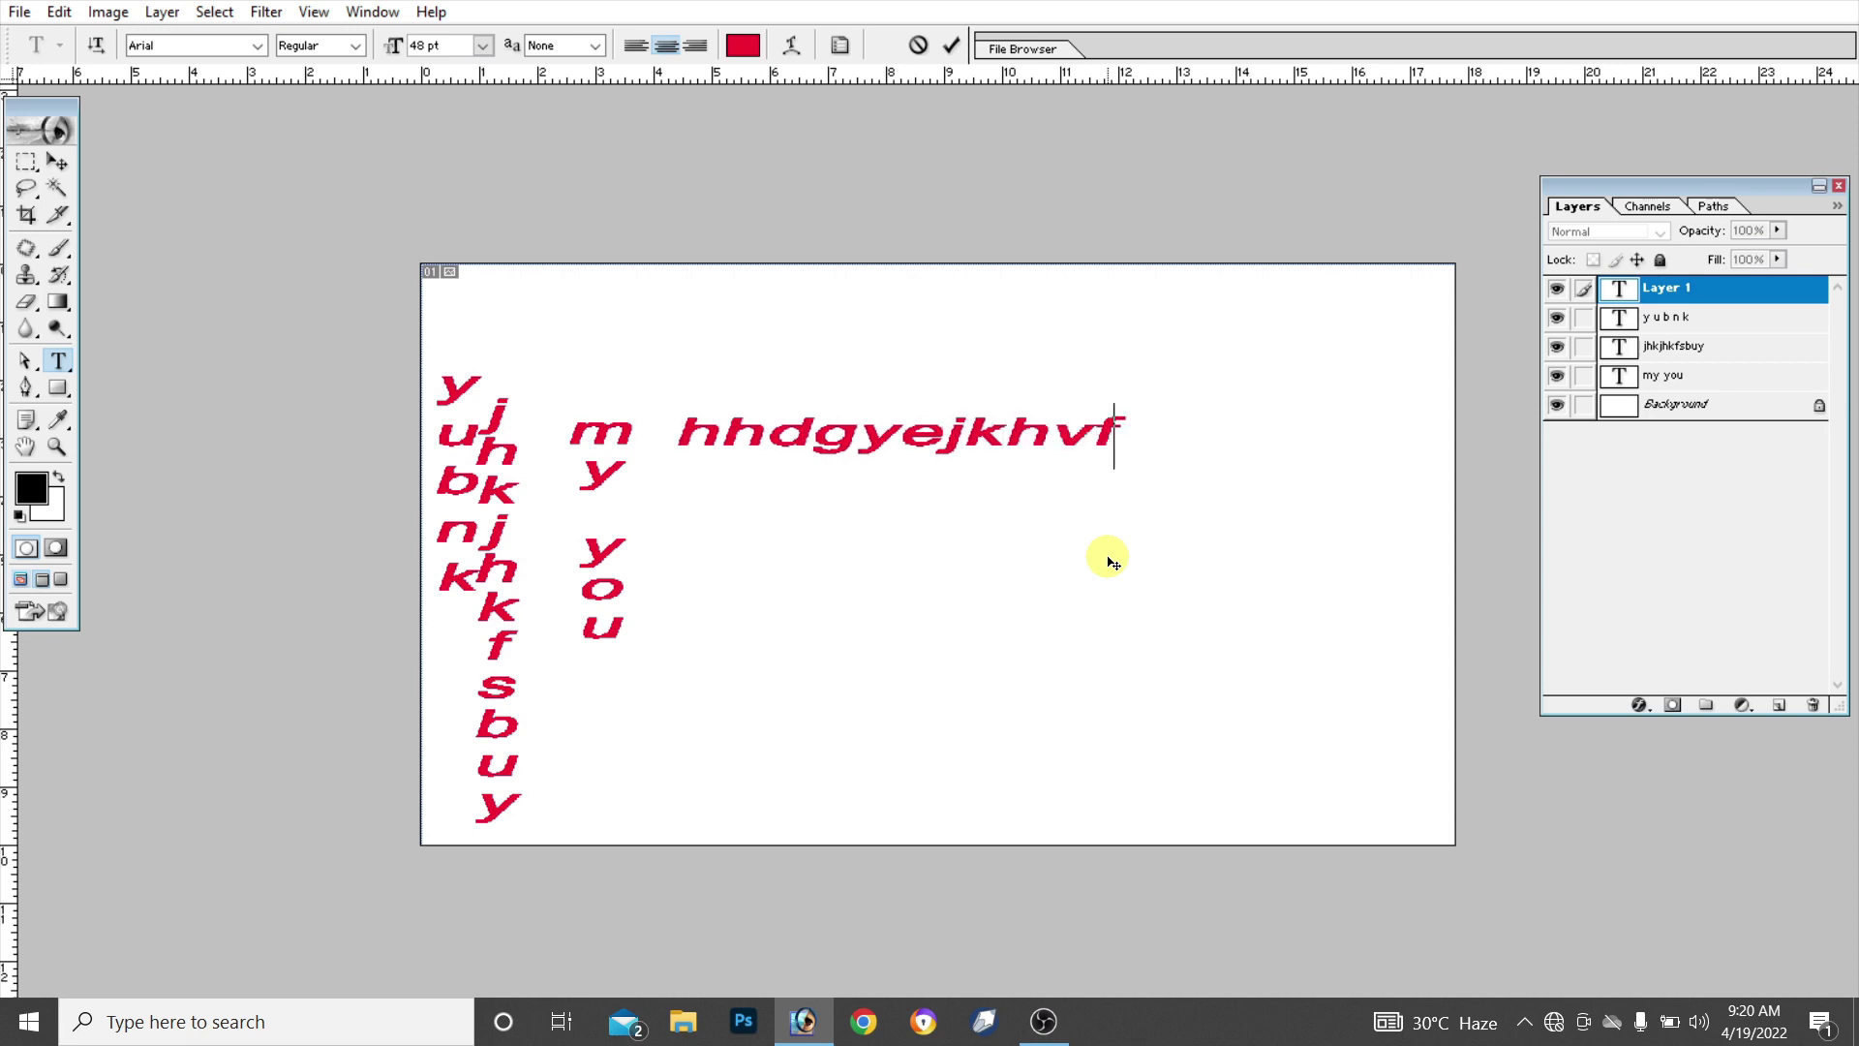
key("BackSpace")
key("BackSpace")
key("BackSpace")
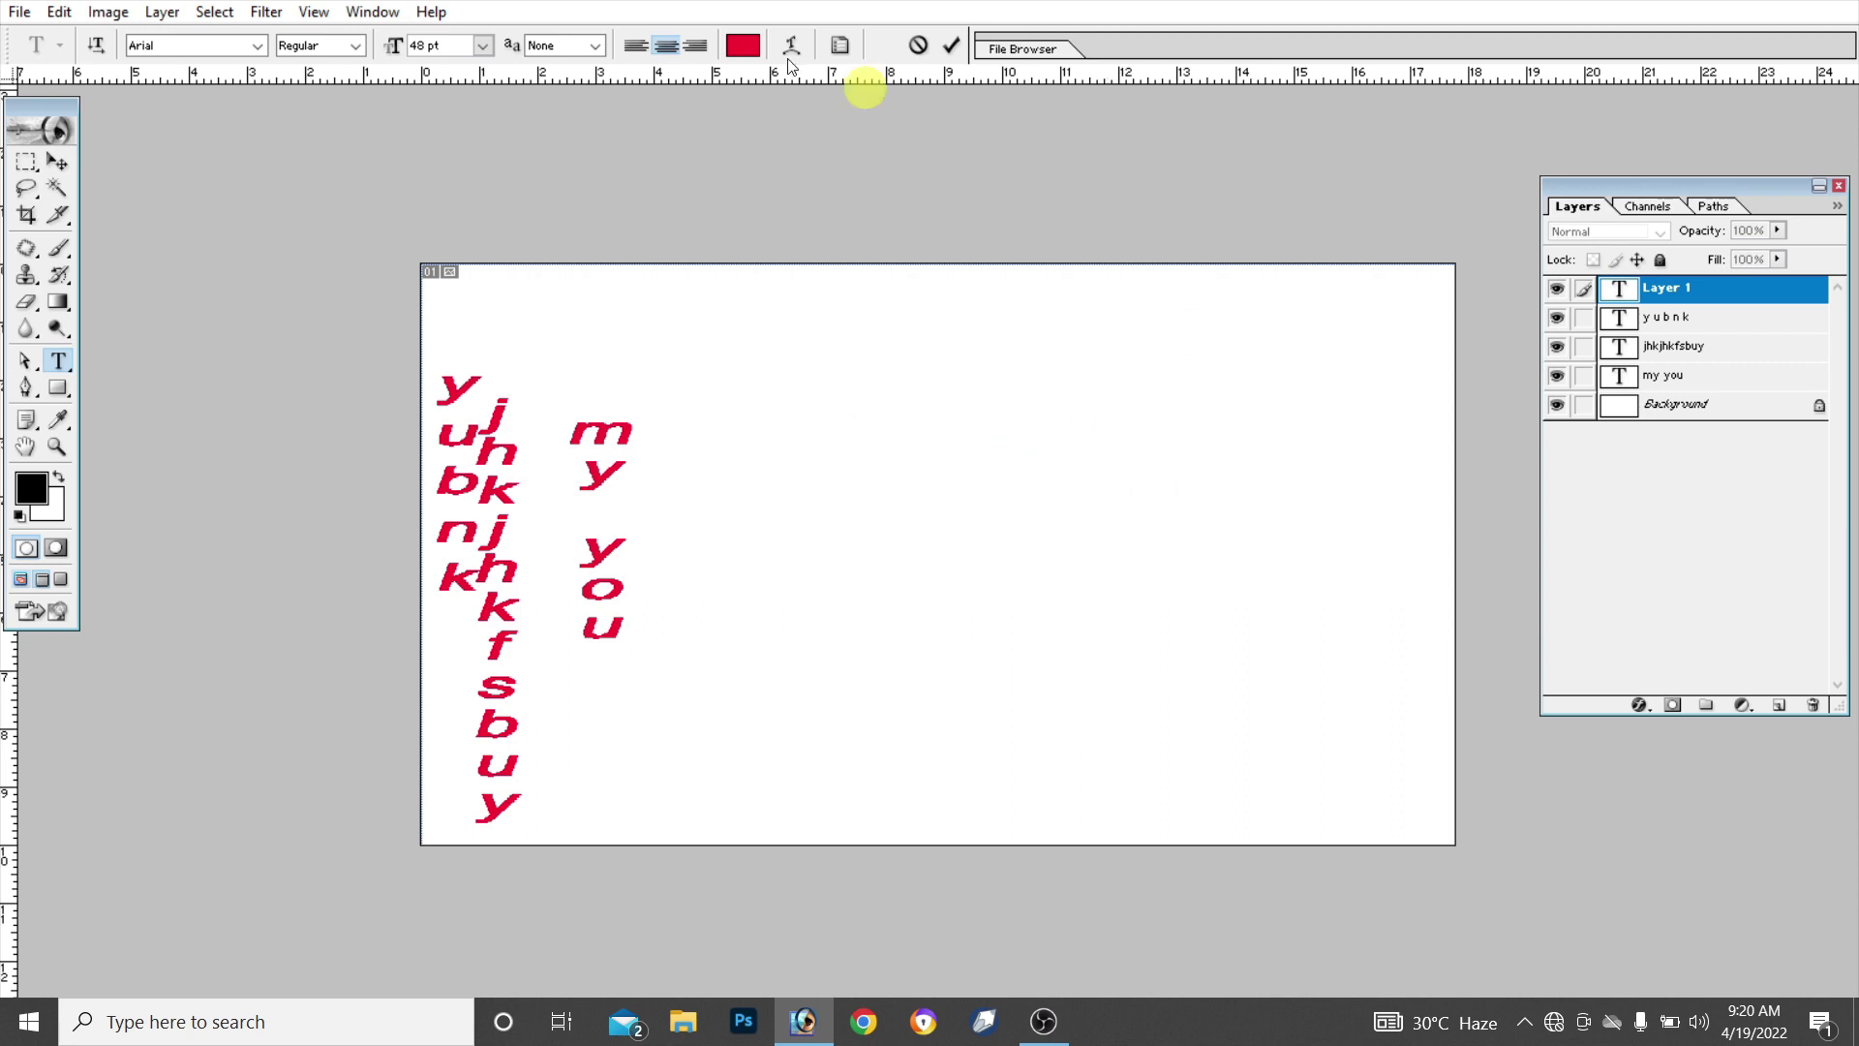
Type left-aligned red text in two lines: 'fkfjgkjfkjgkf' and 'kjfhmldfklhg'
left_click(695, 44)
type("fk")
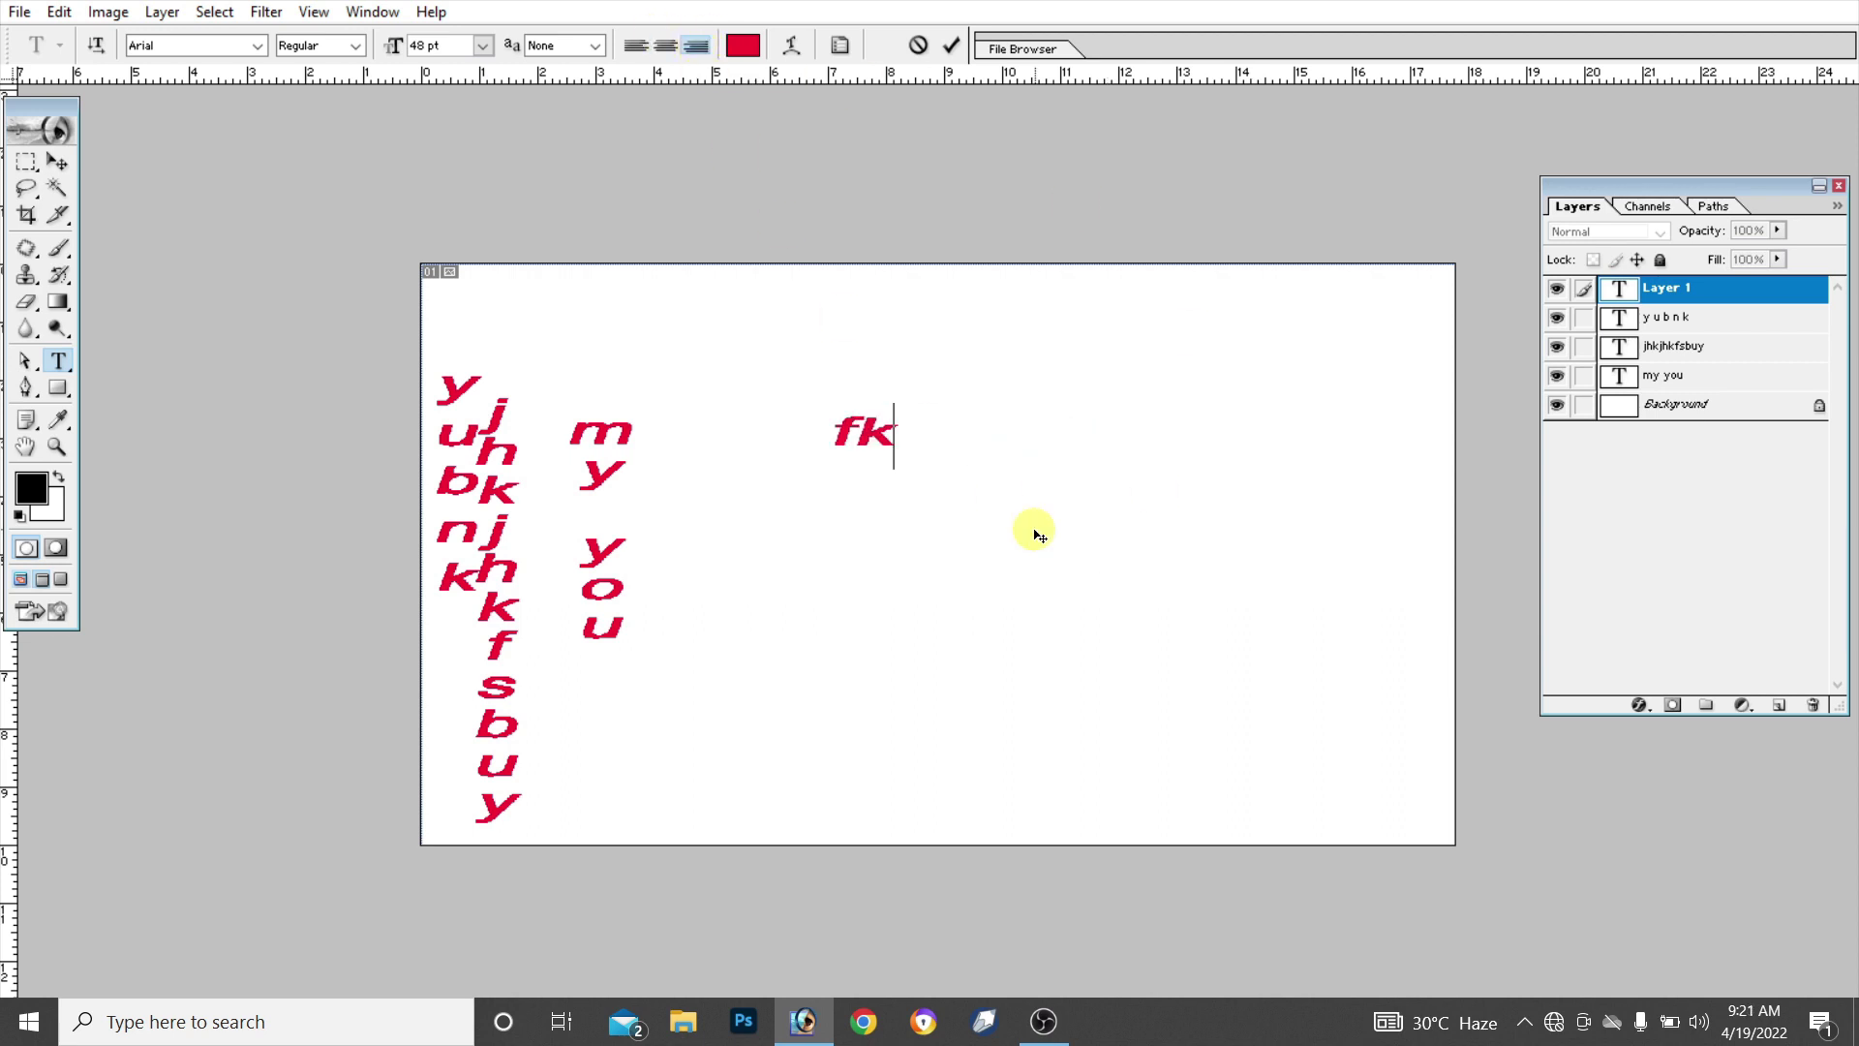
type("fjgkjfkjg")
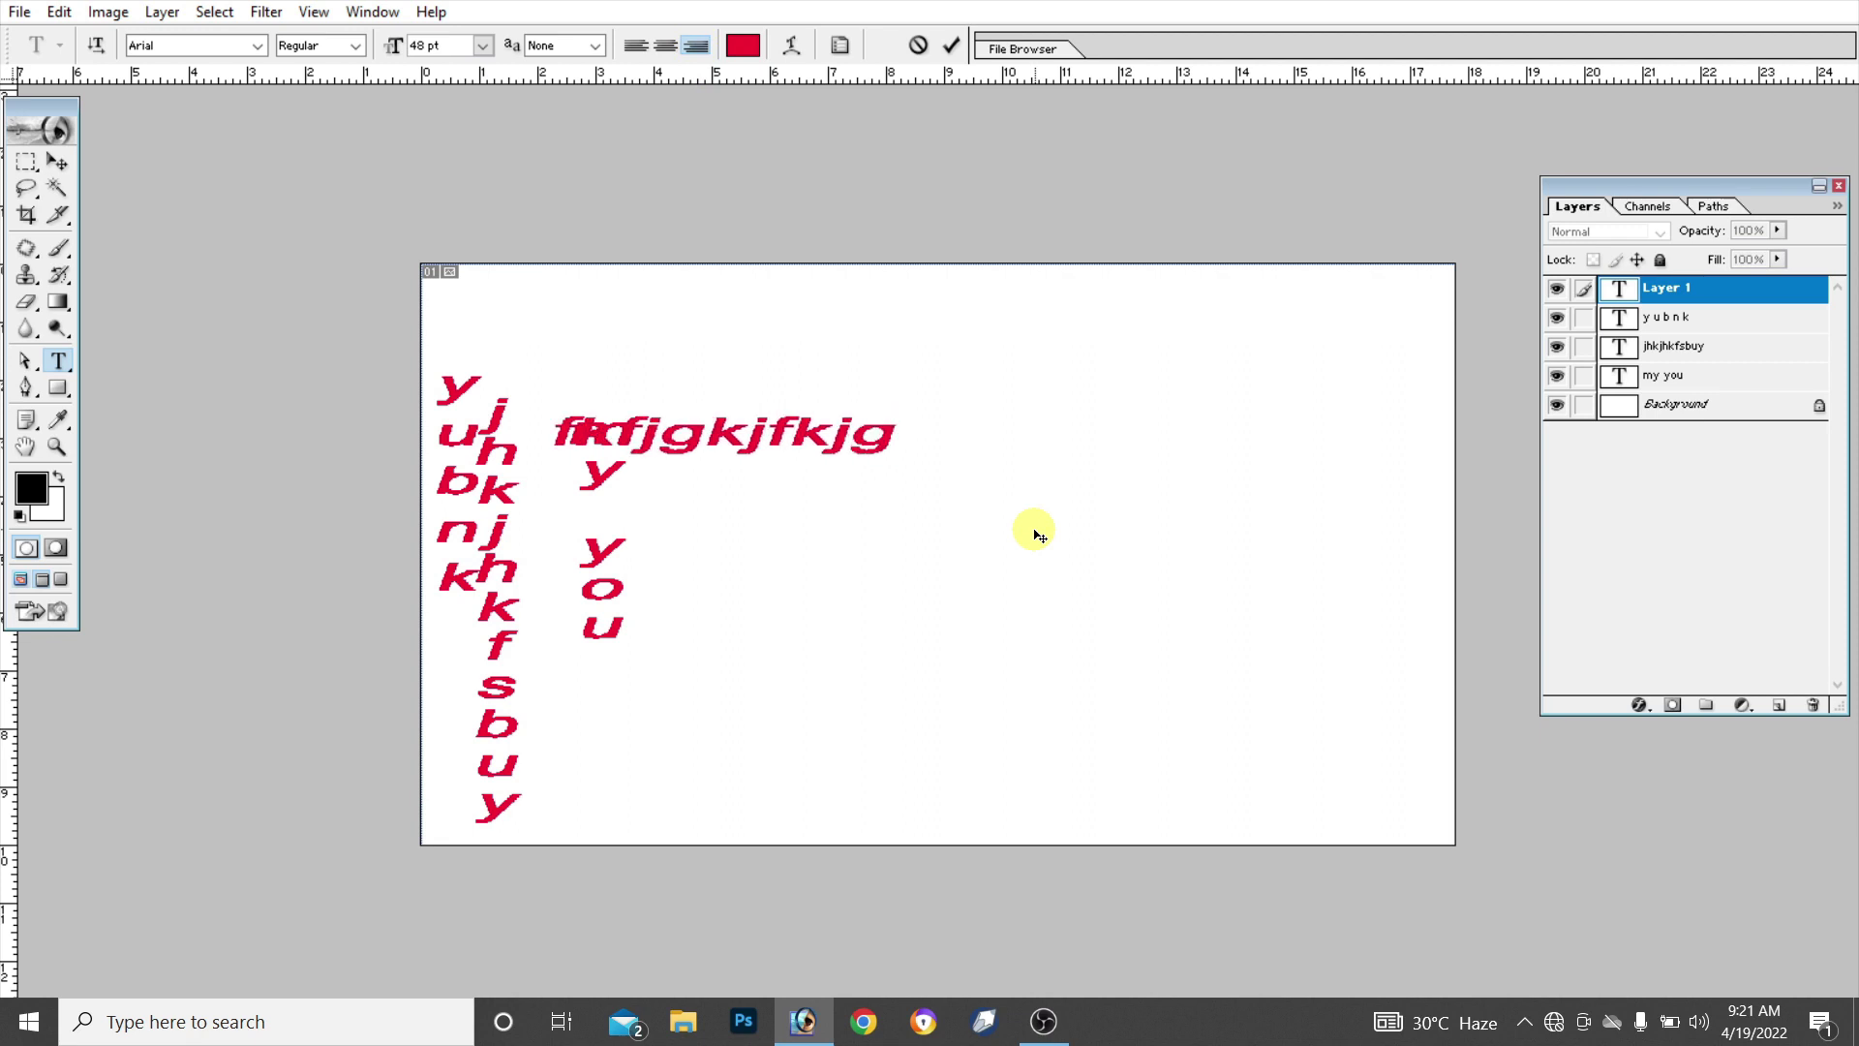
type("kf")
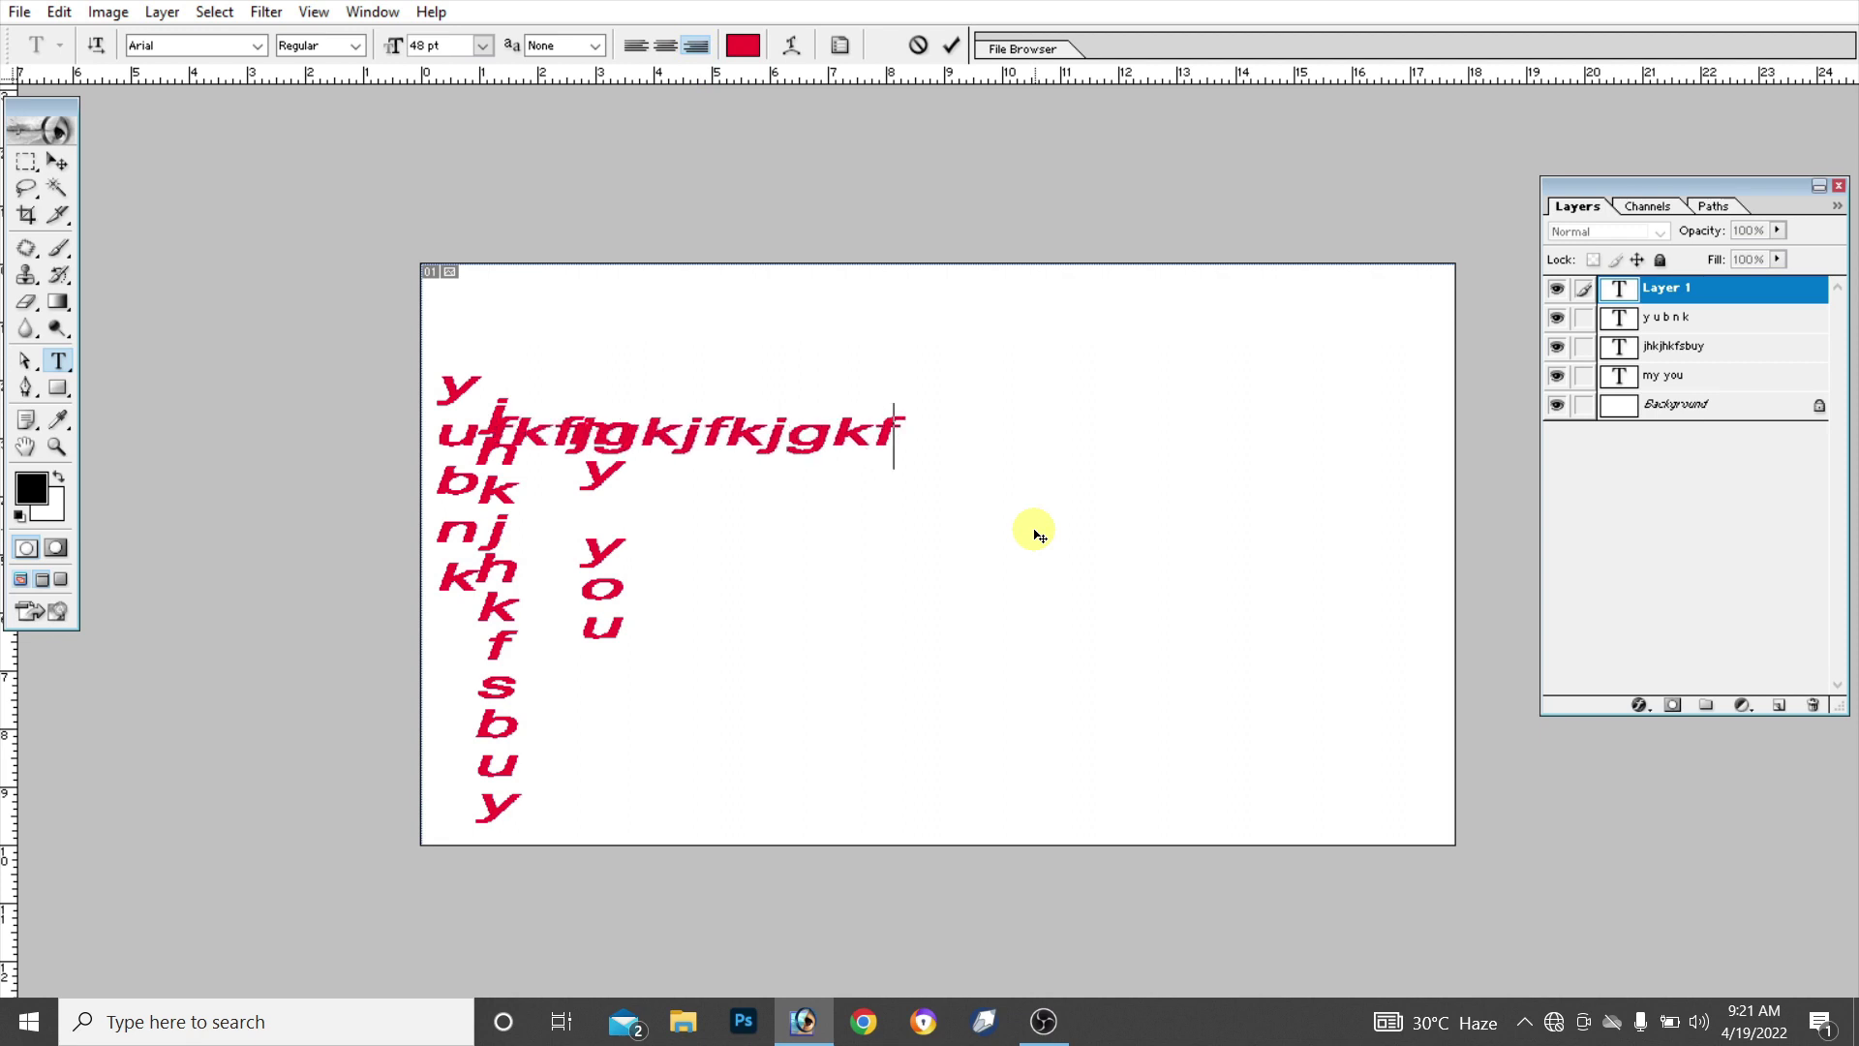
left_click(631, 43)
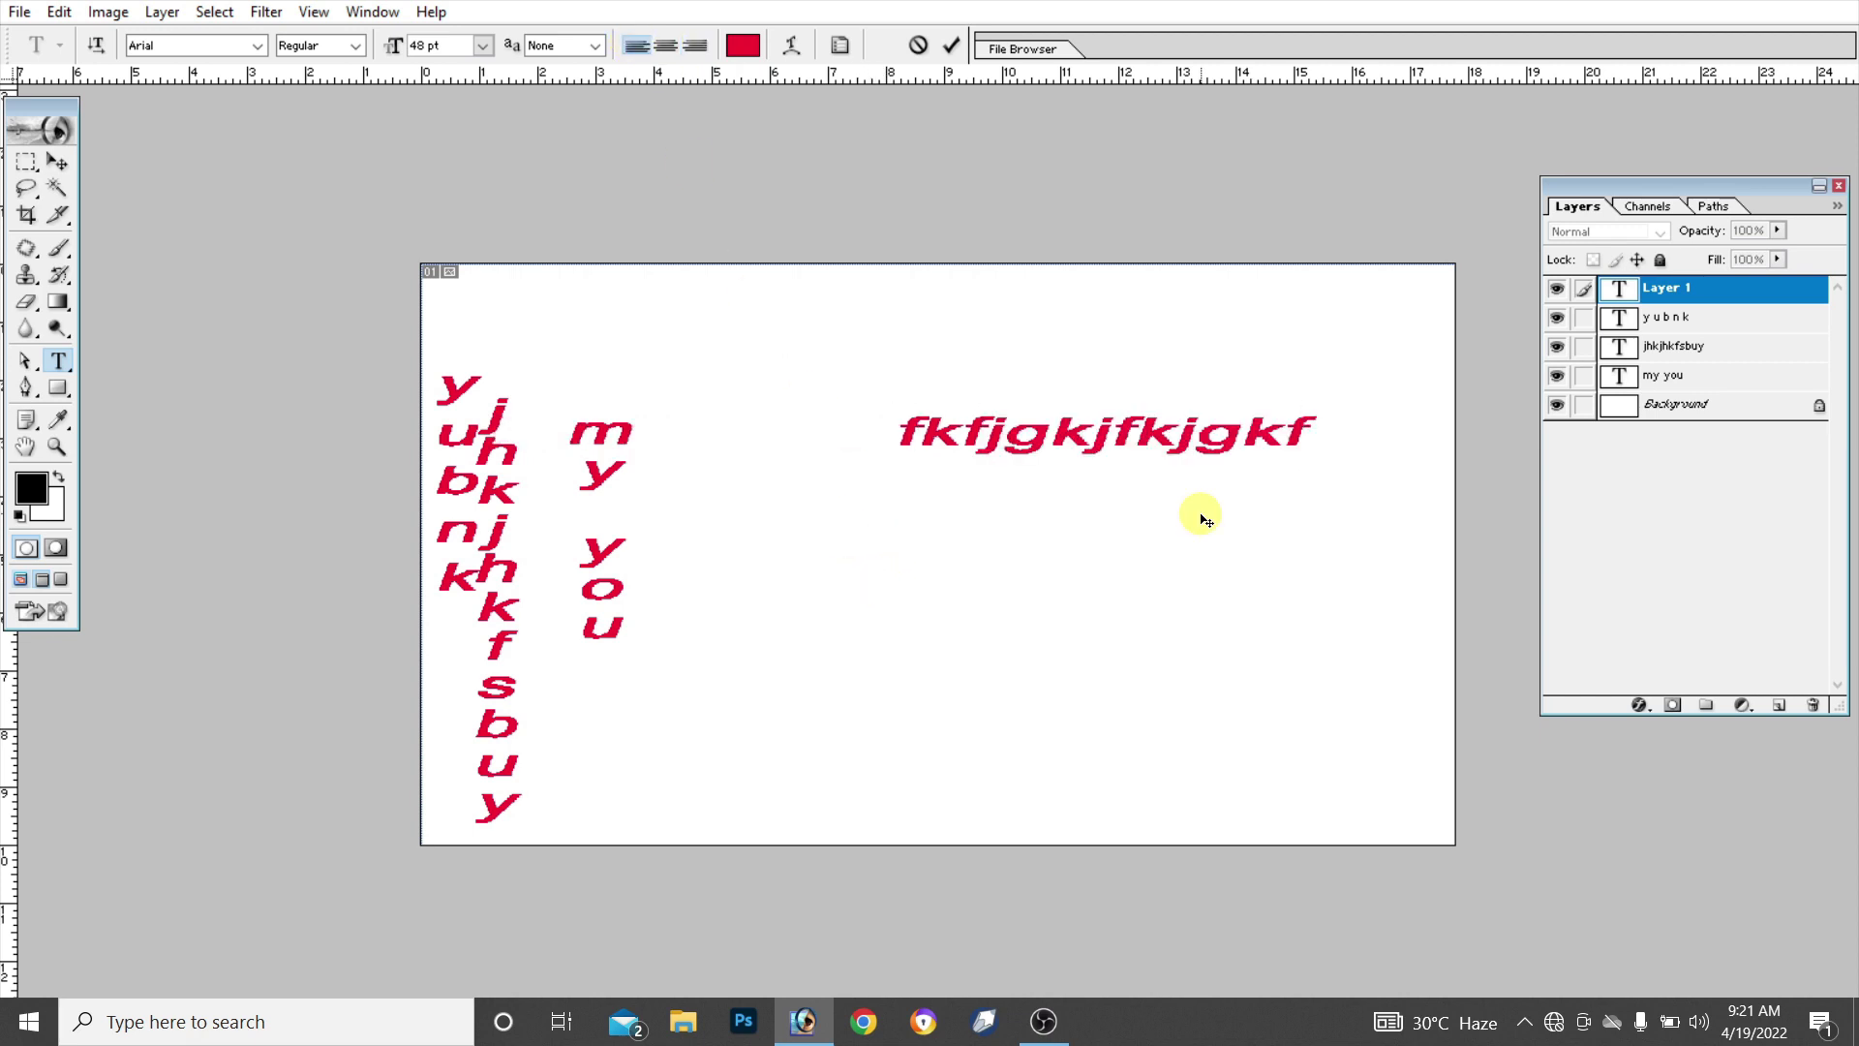
key("Return")
type("kjfh")
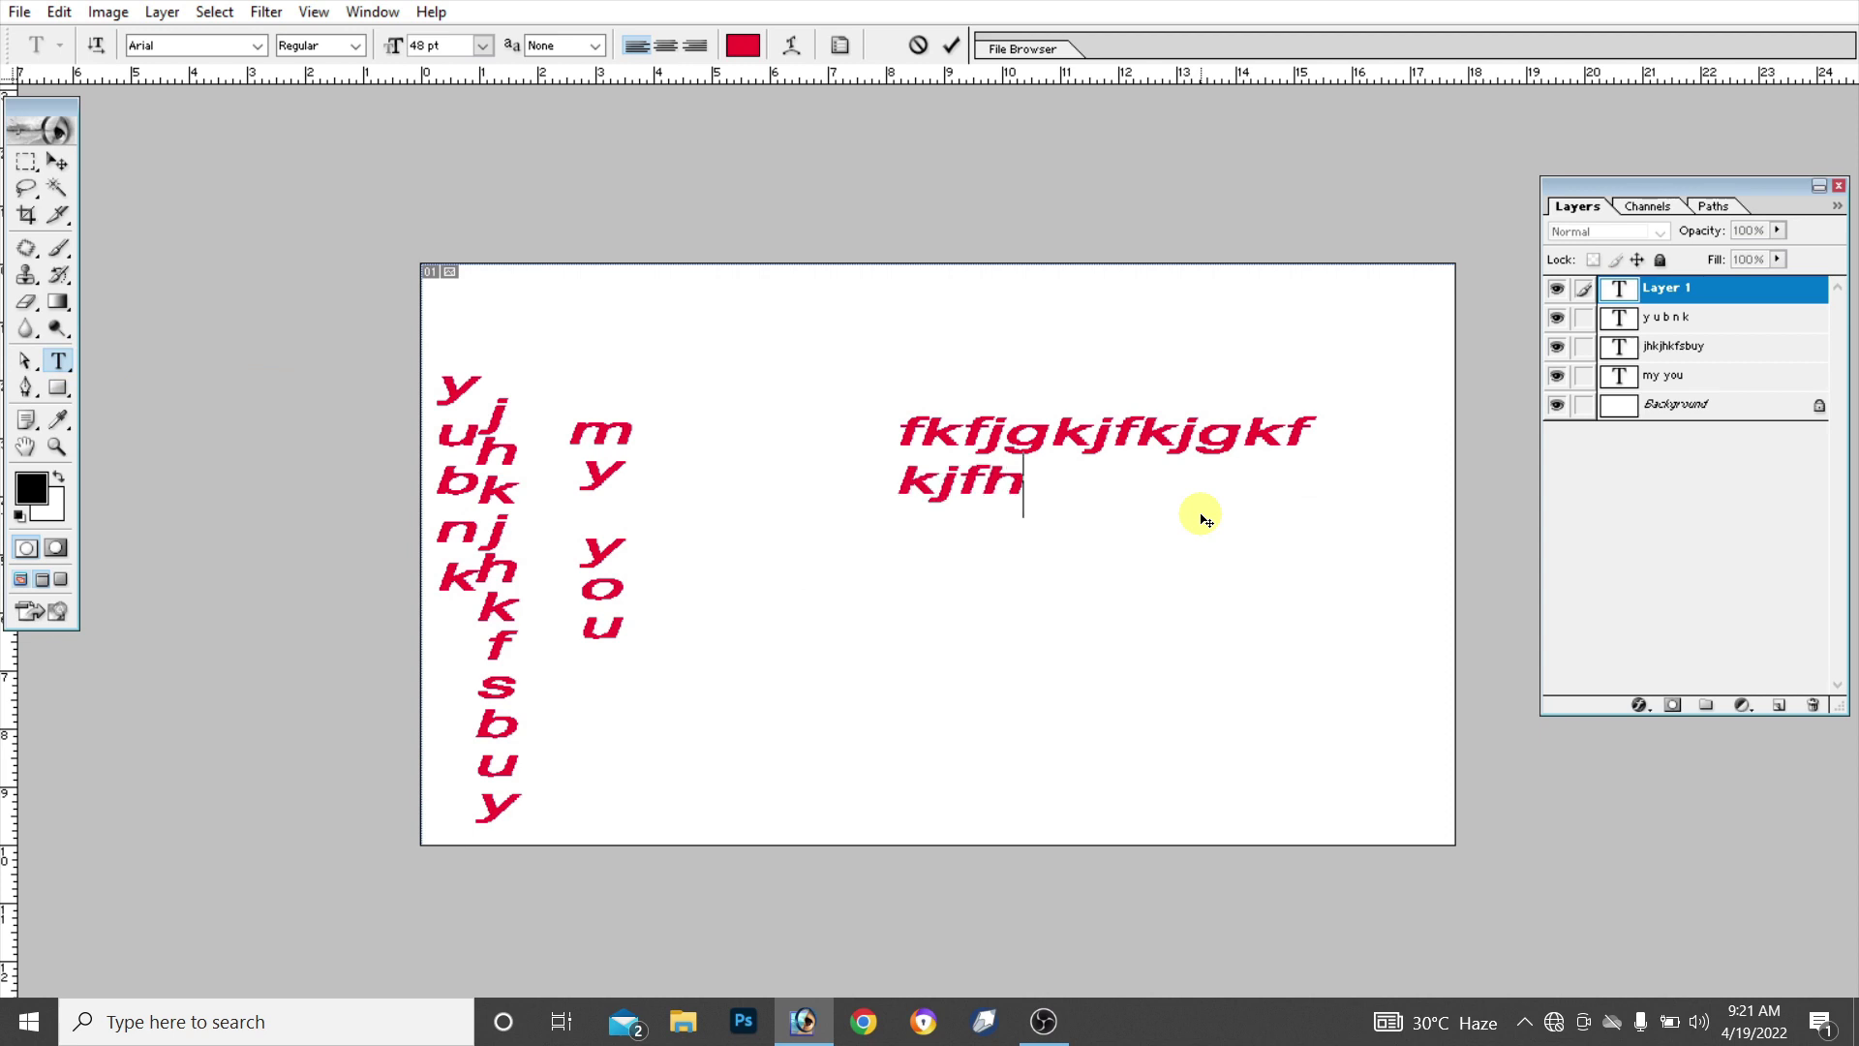
type("mldfklhg")
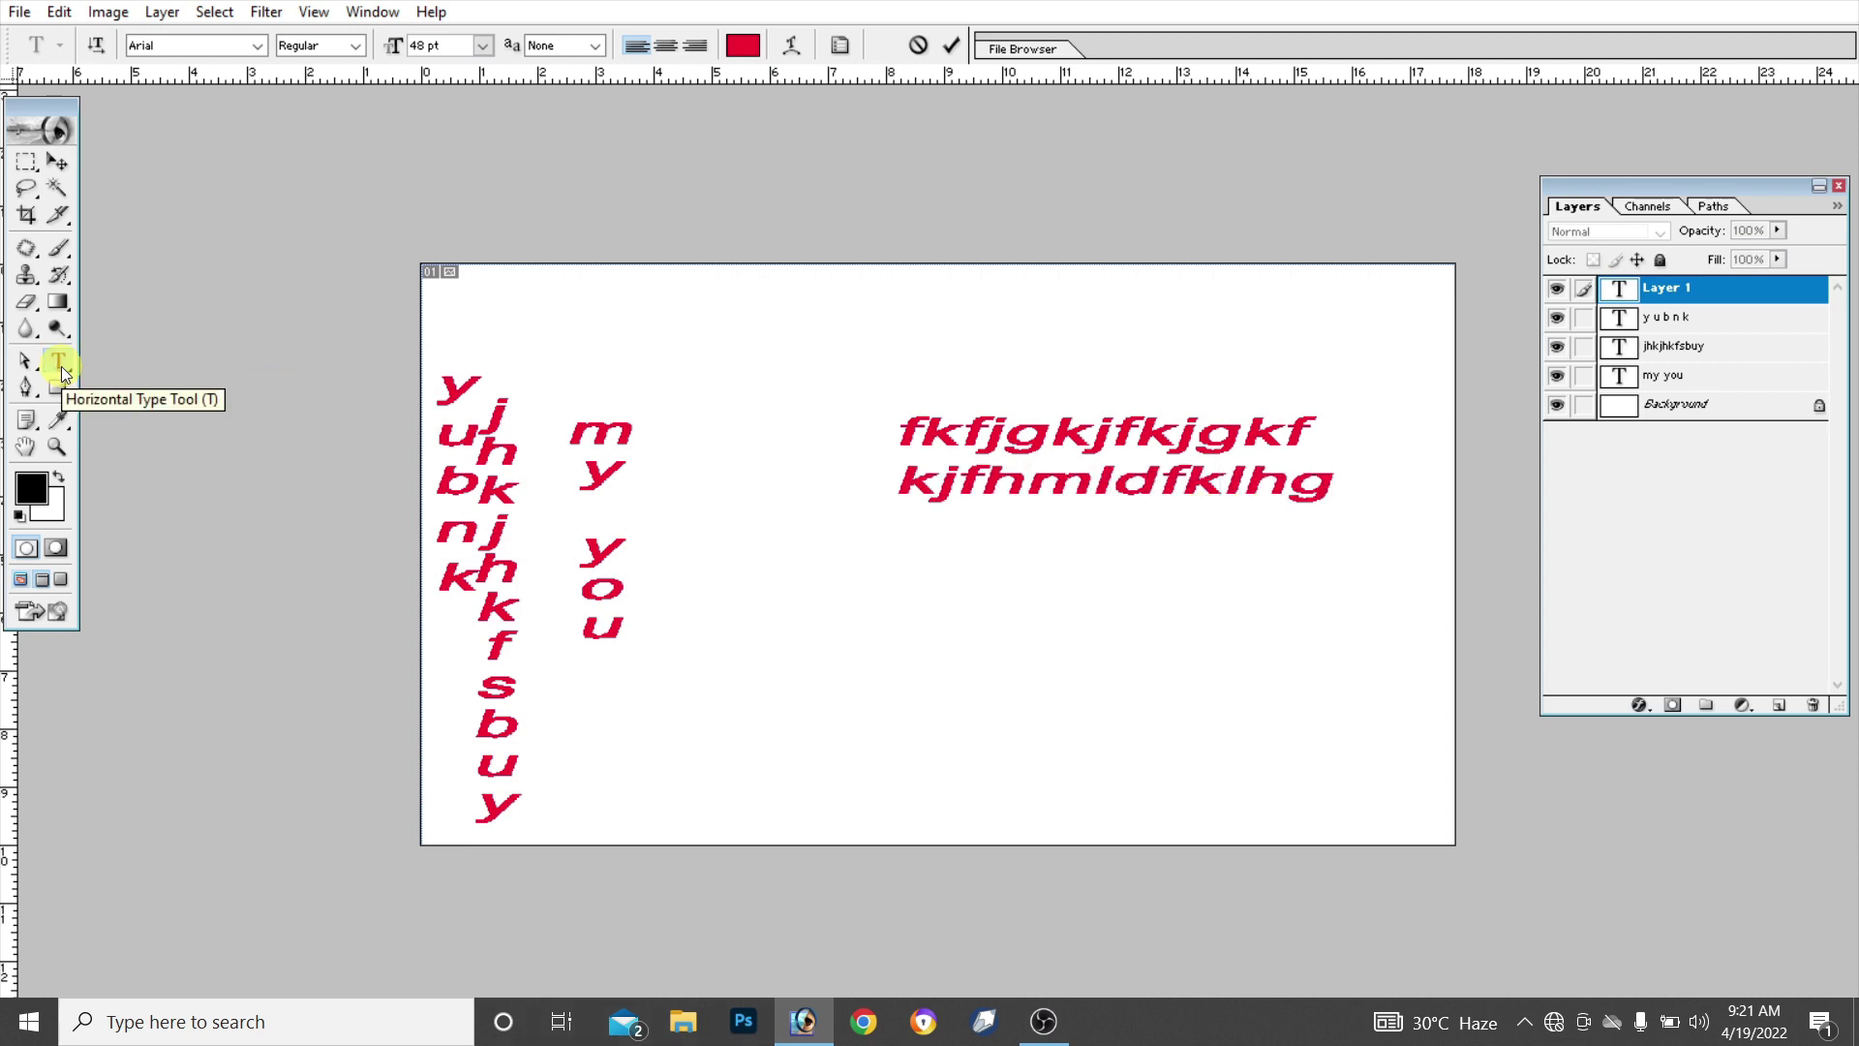
left_click_drag(60, 364, 76, 387)
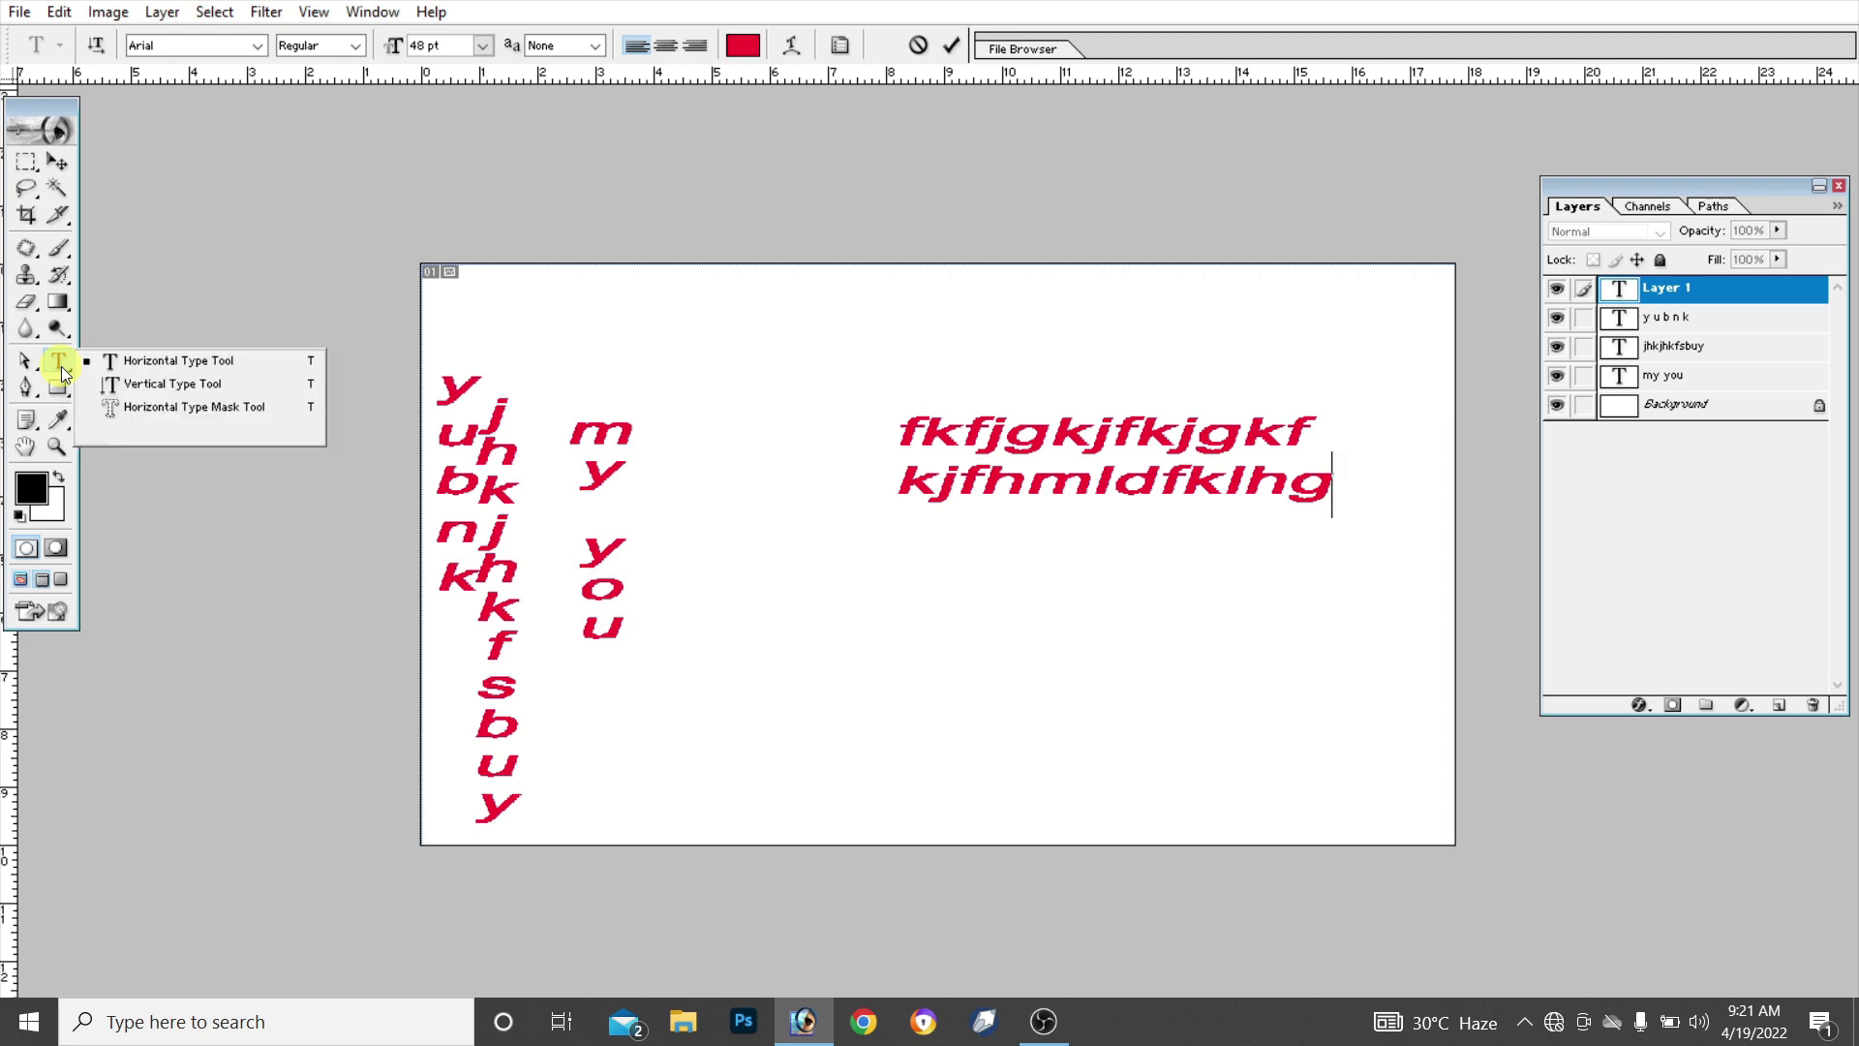
Create a Horizontal Type Mask selection of the author's name below the red lines
left_click(151, 406)
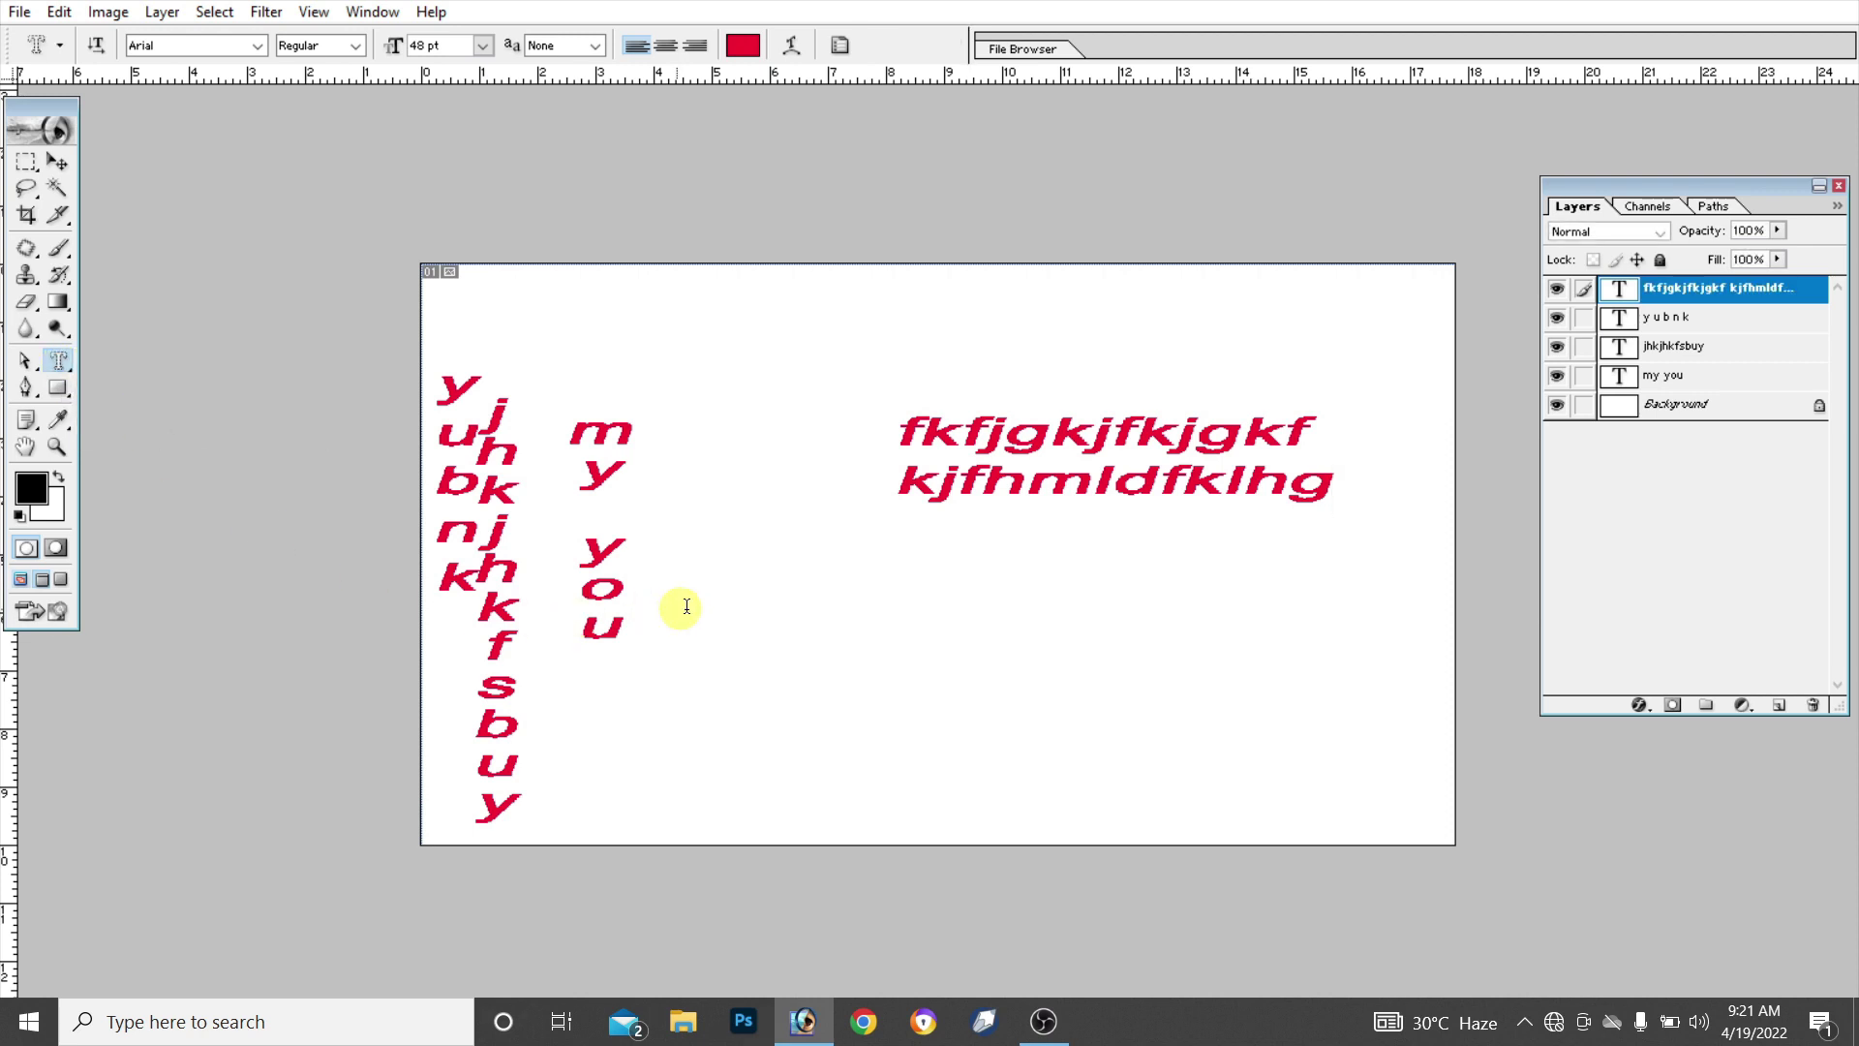
left_click(925, 688)
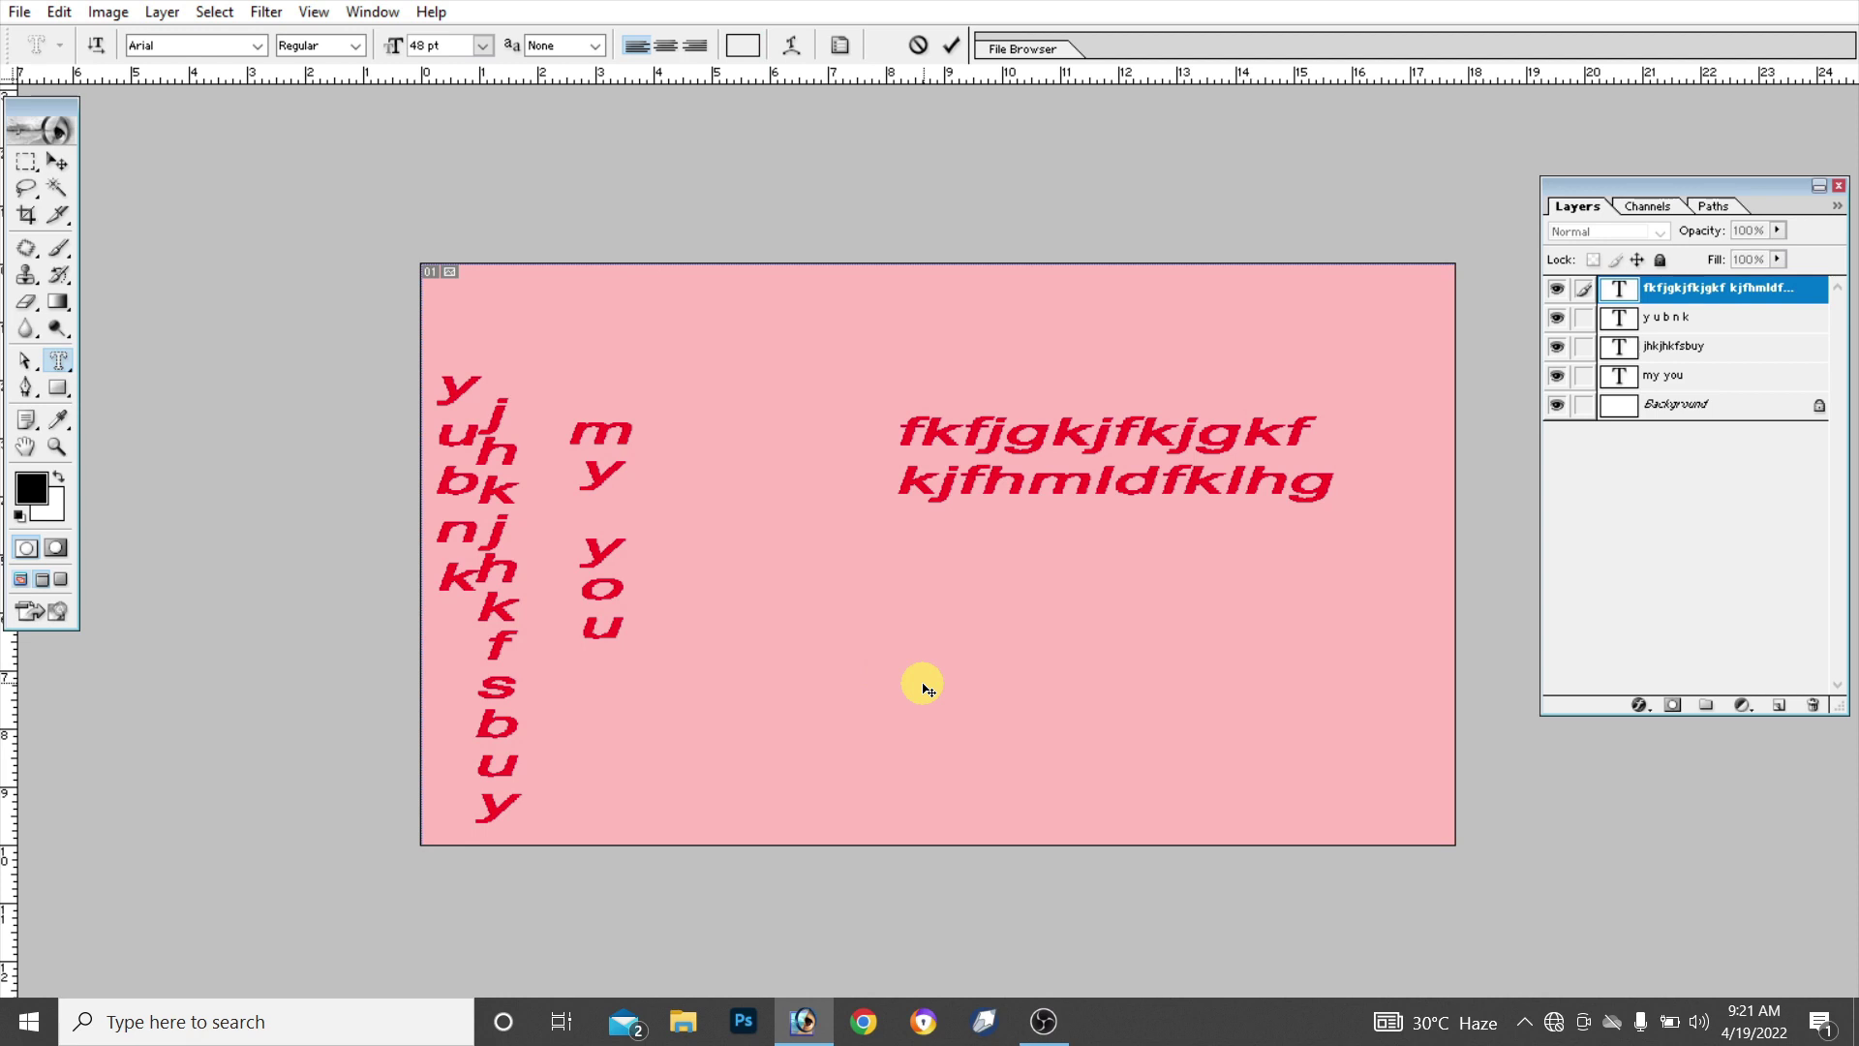
type("Bi")
type("pin kumar")
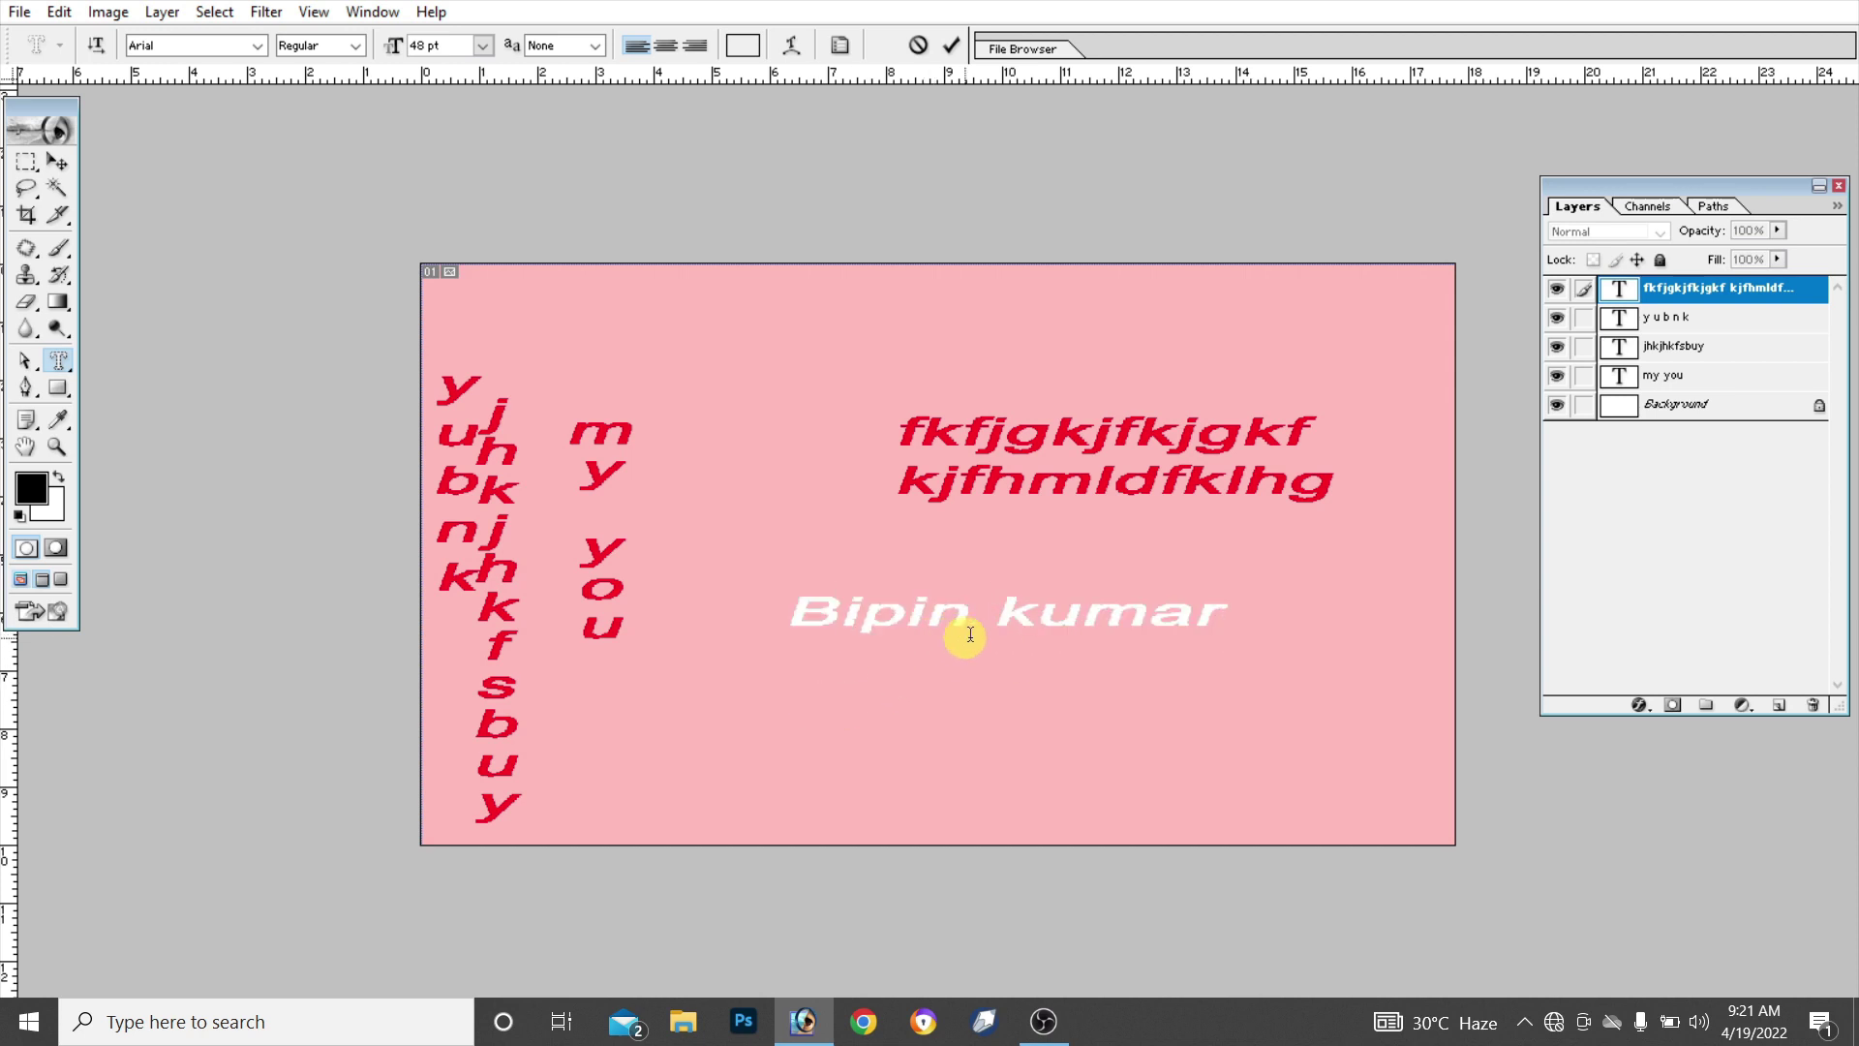
left_click(52, 157)
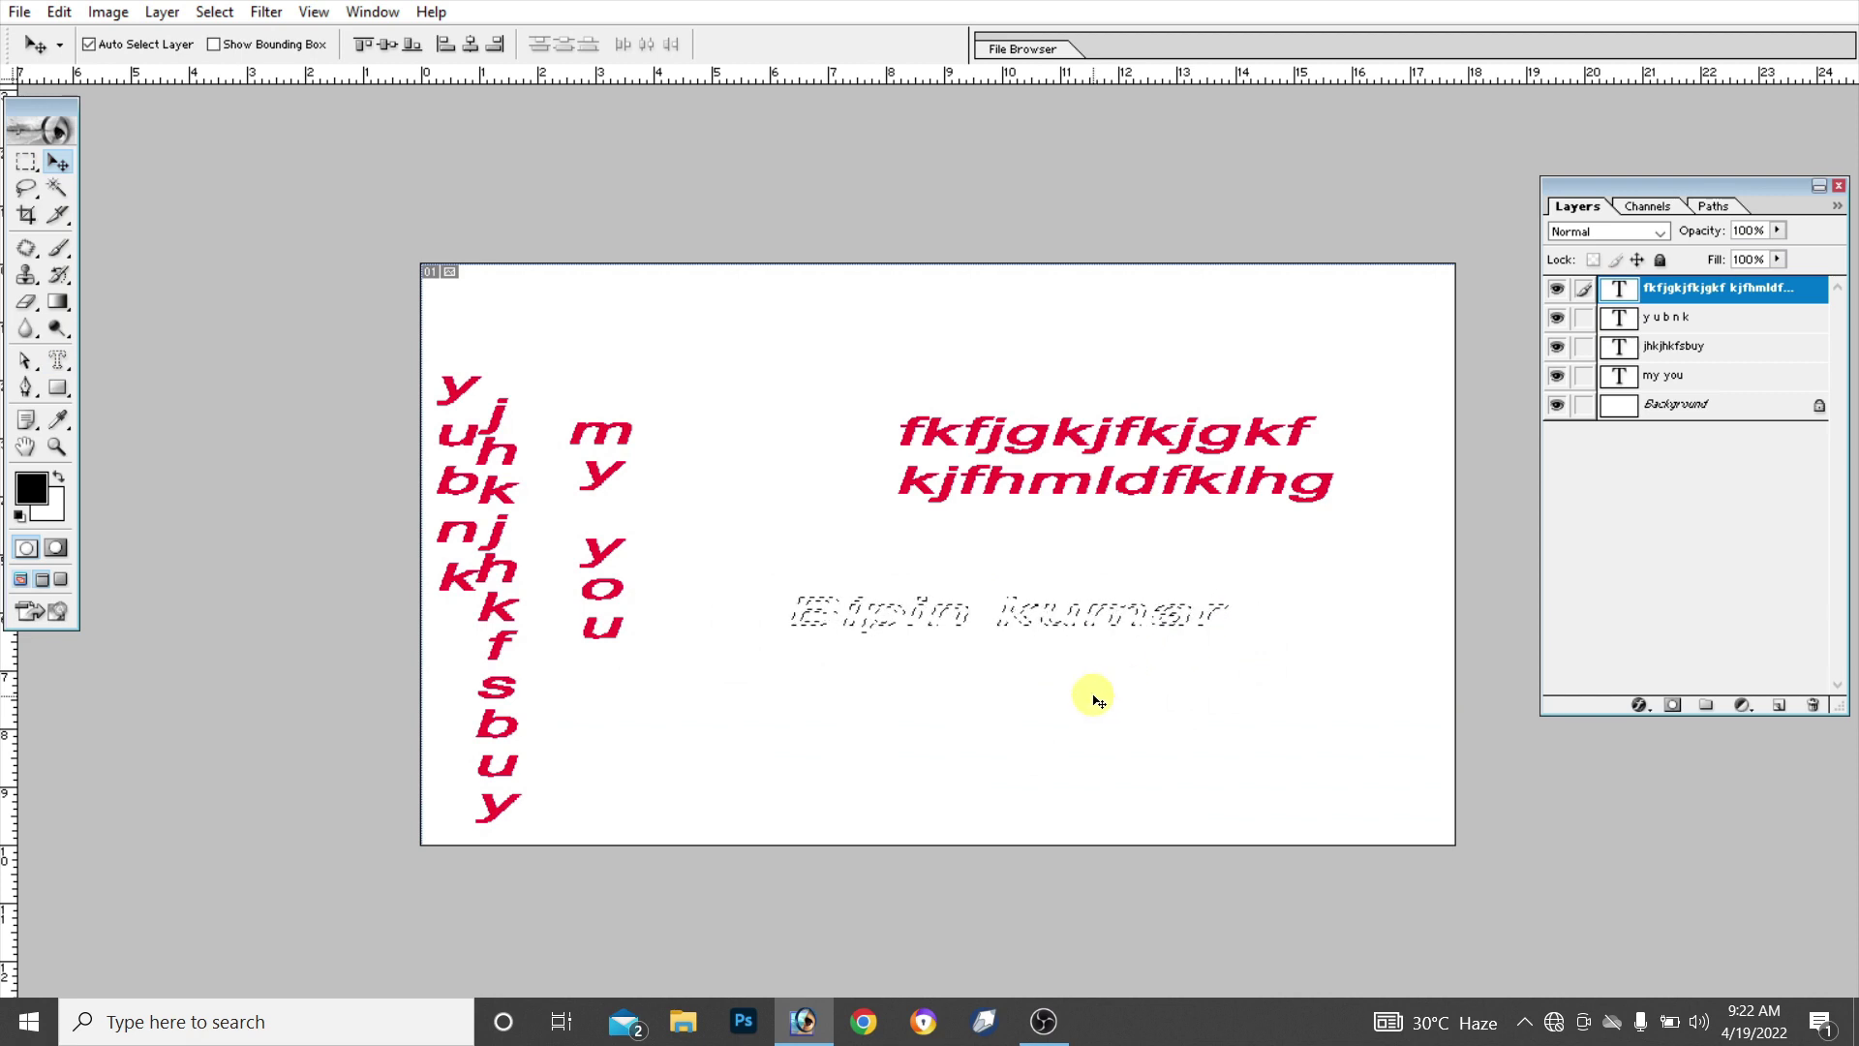
Add Layer 1 and fill the name selection with black, then undo it, leaving Layer 1 empty
left_click(1780, 706)
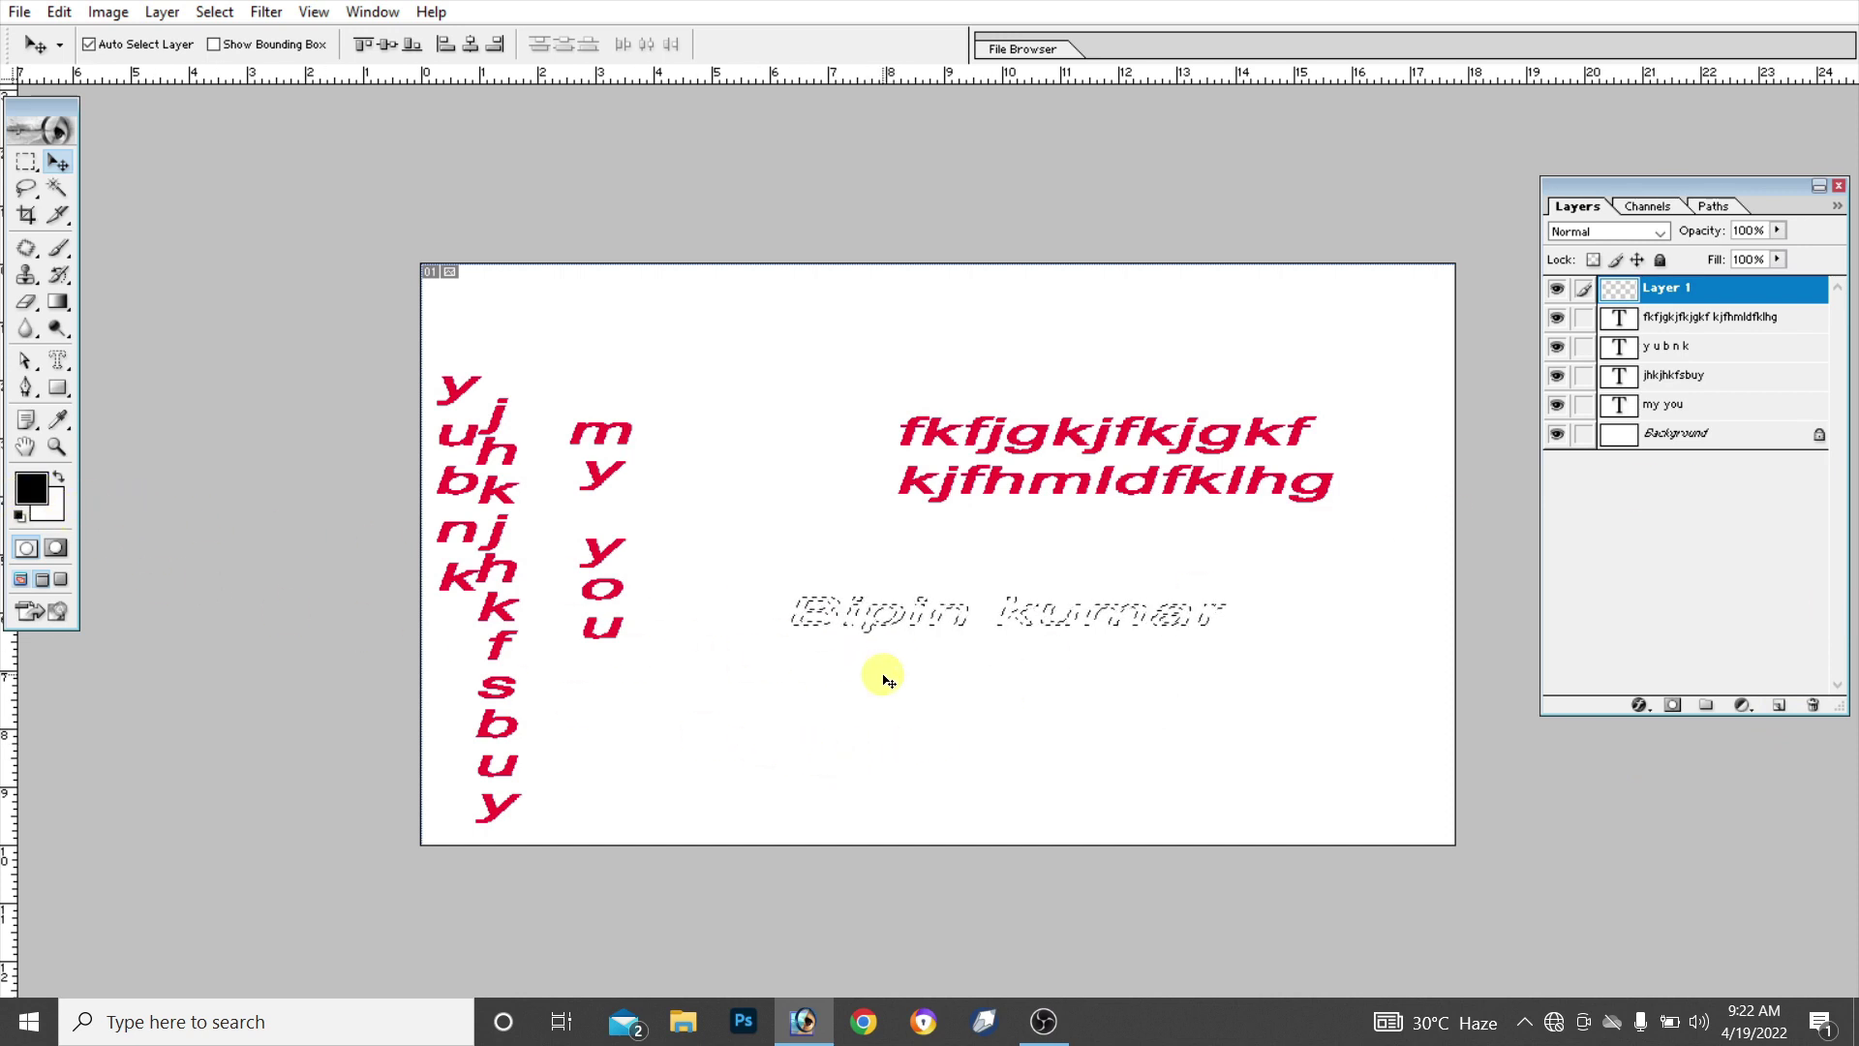
key("alt+BackSpace")
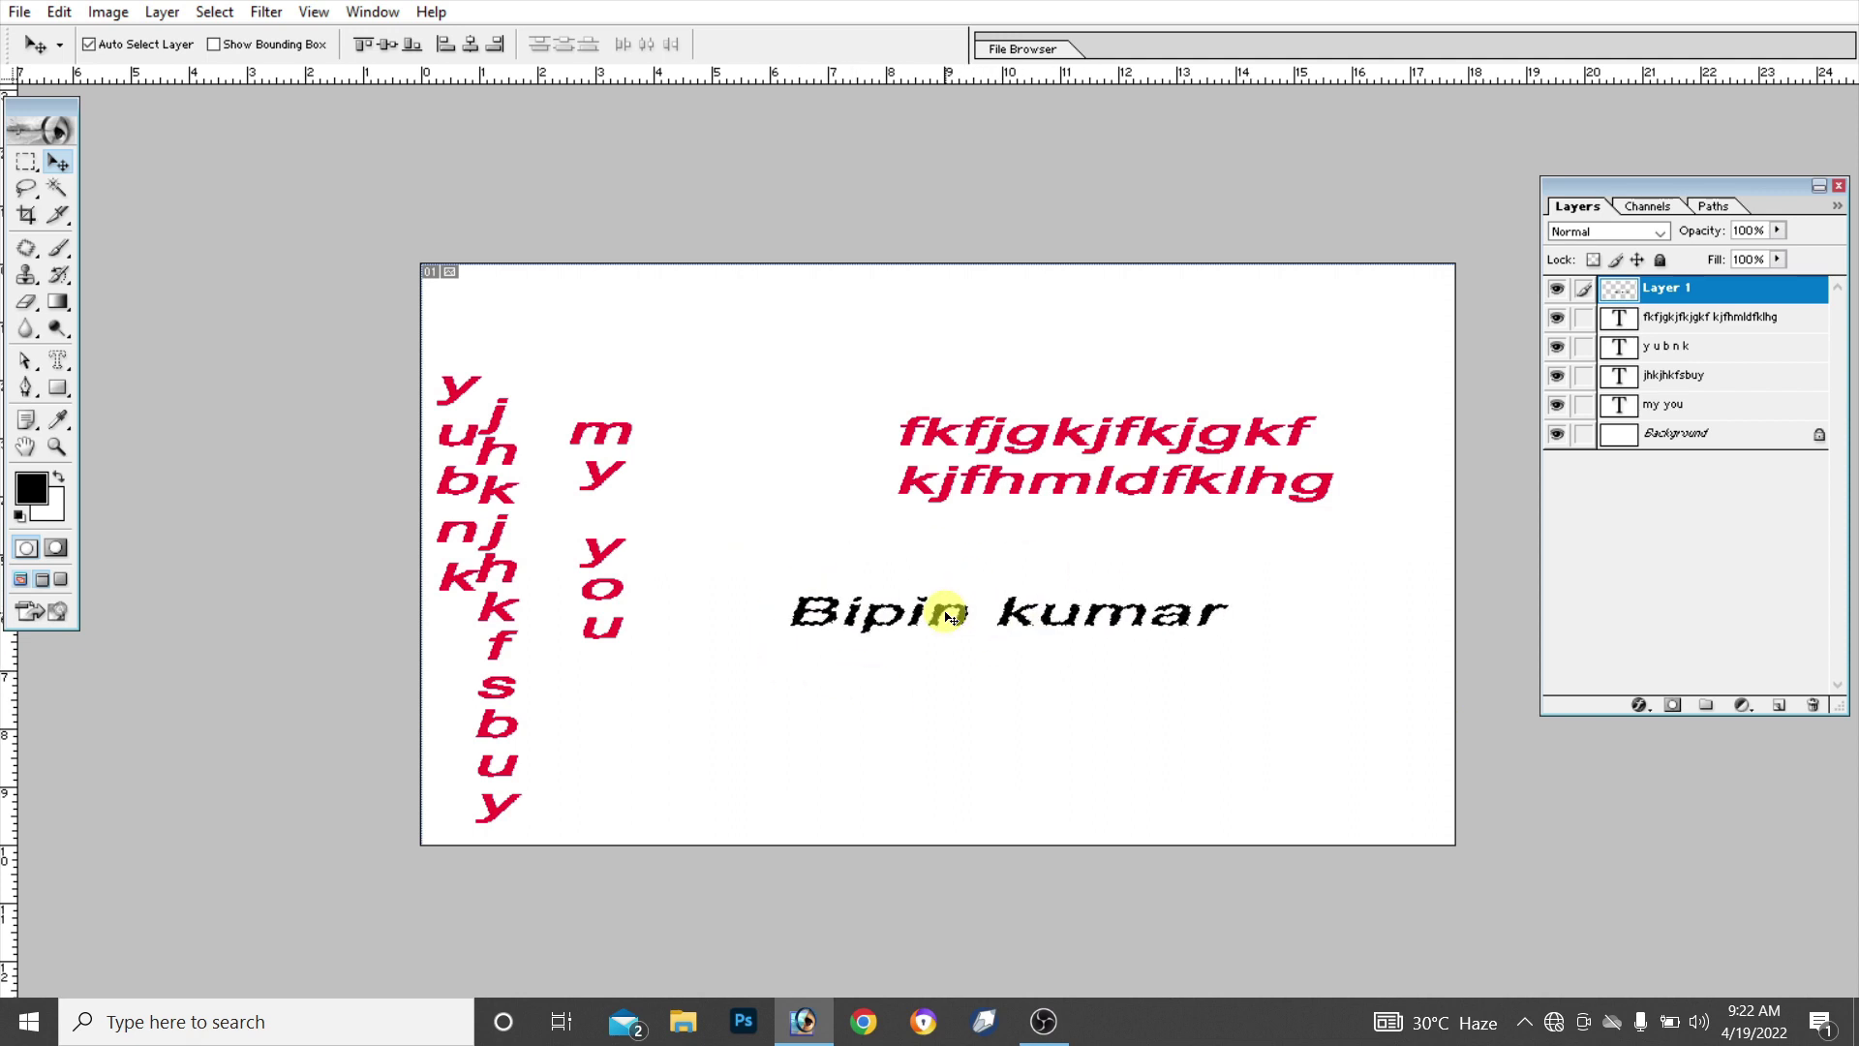
key("ctrl+d")
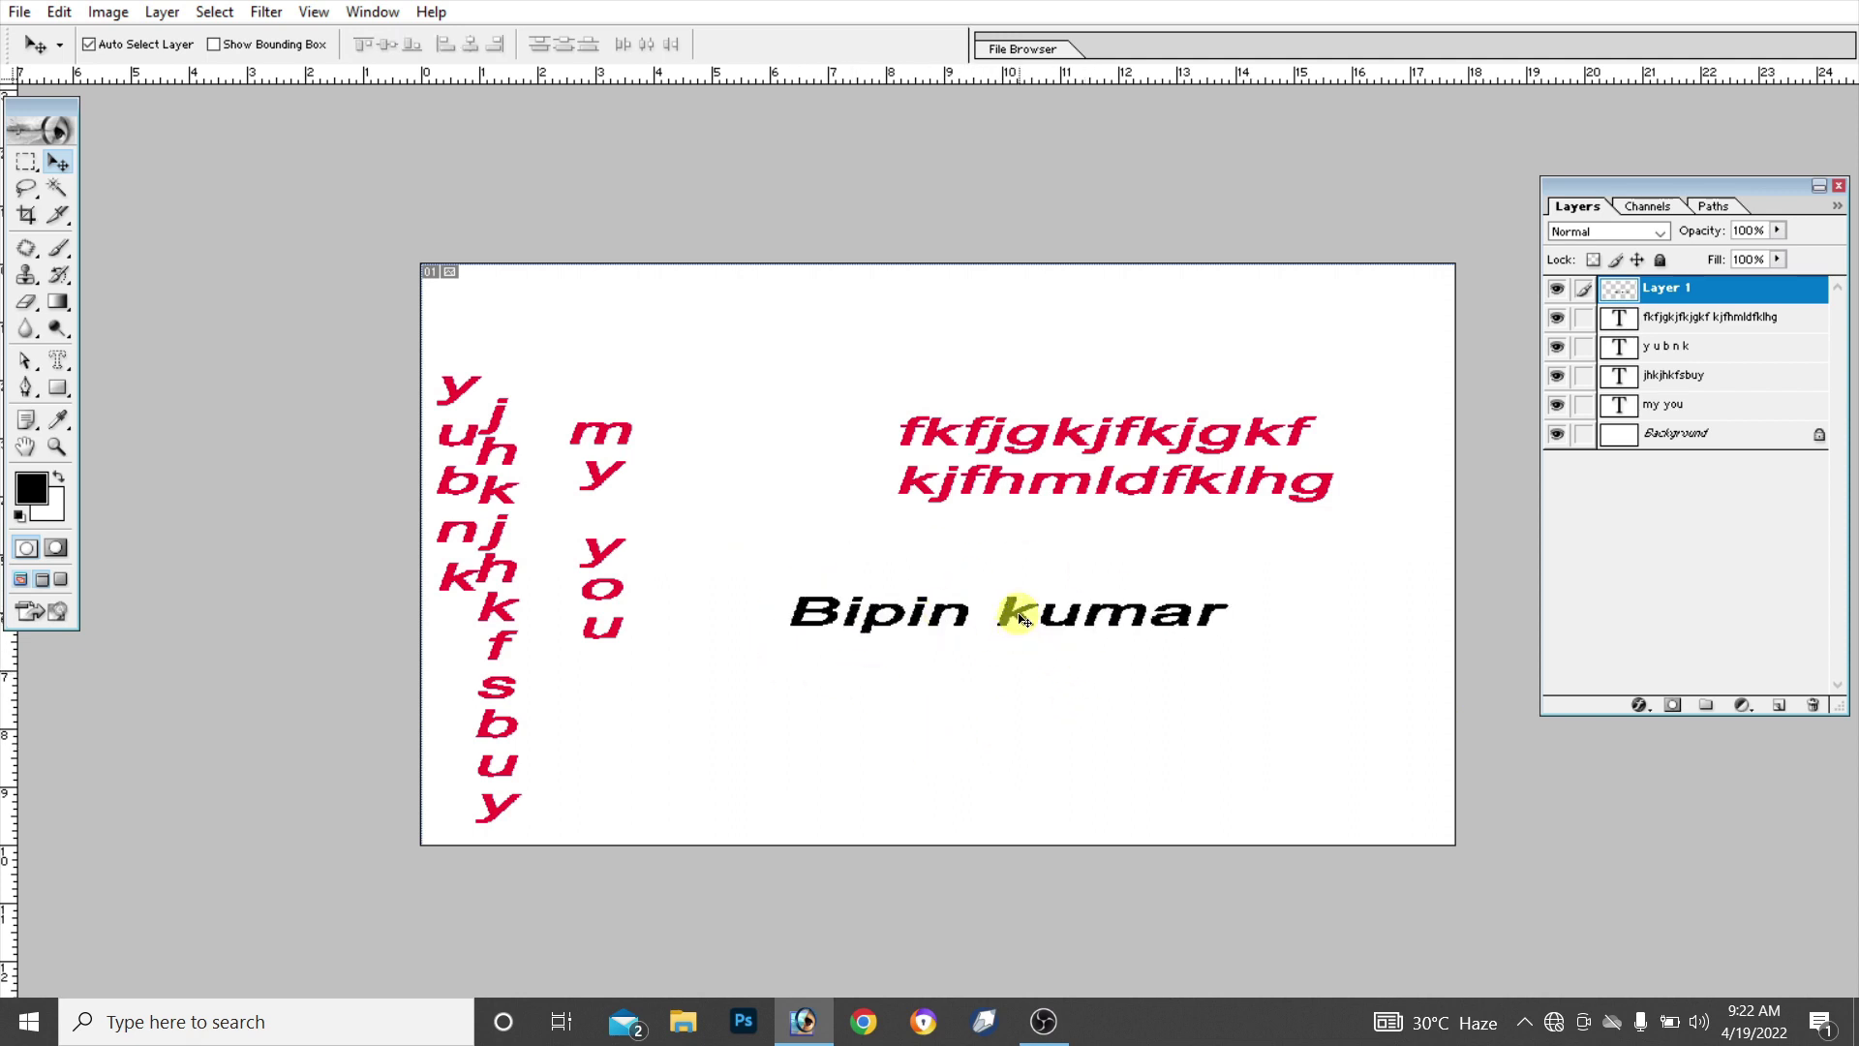
mouse_move(1024, 617)
left_mouse_down()
mouse_move(1053, 661)
mouse_move(998, 596)
left_mouse_up()
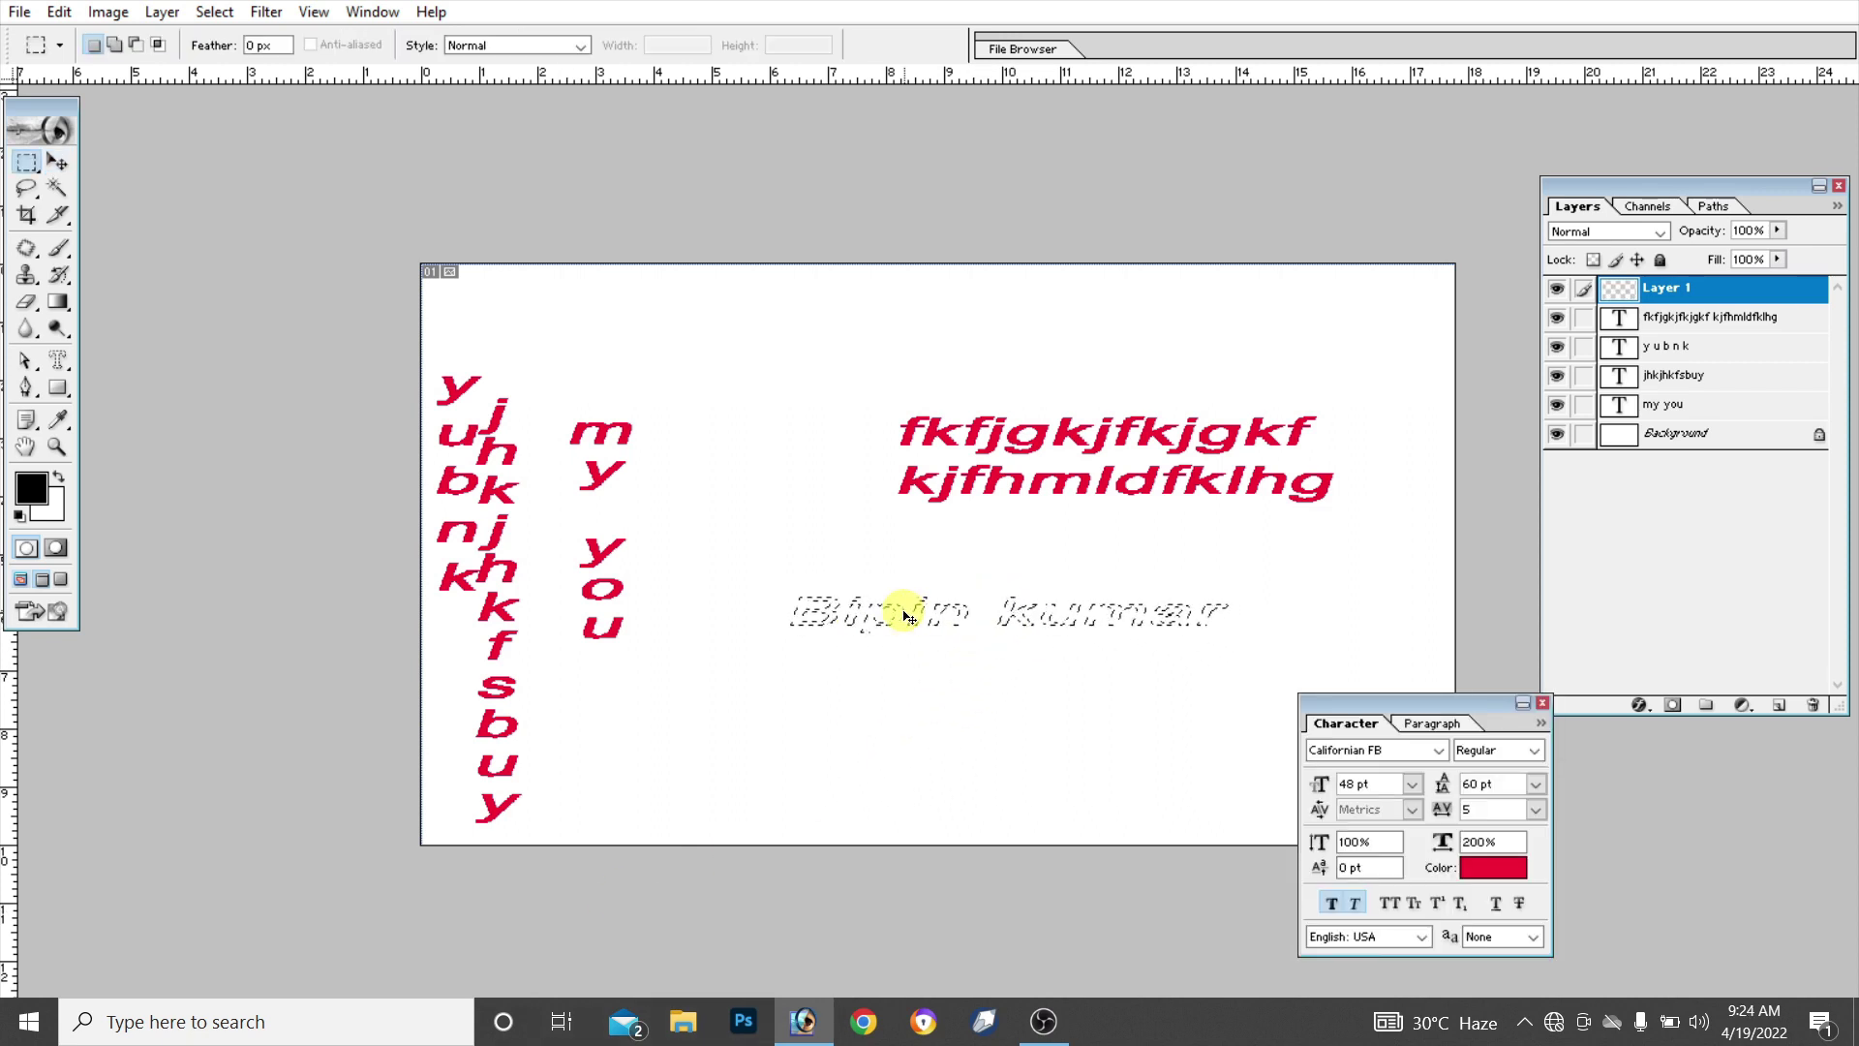
key("ctrl+d")
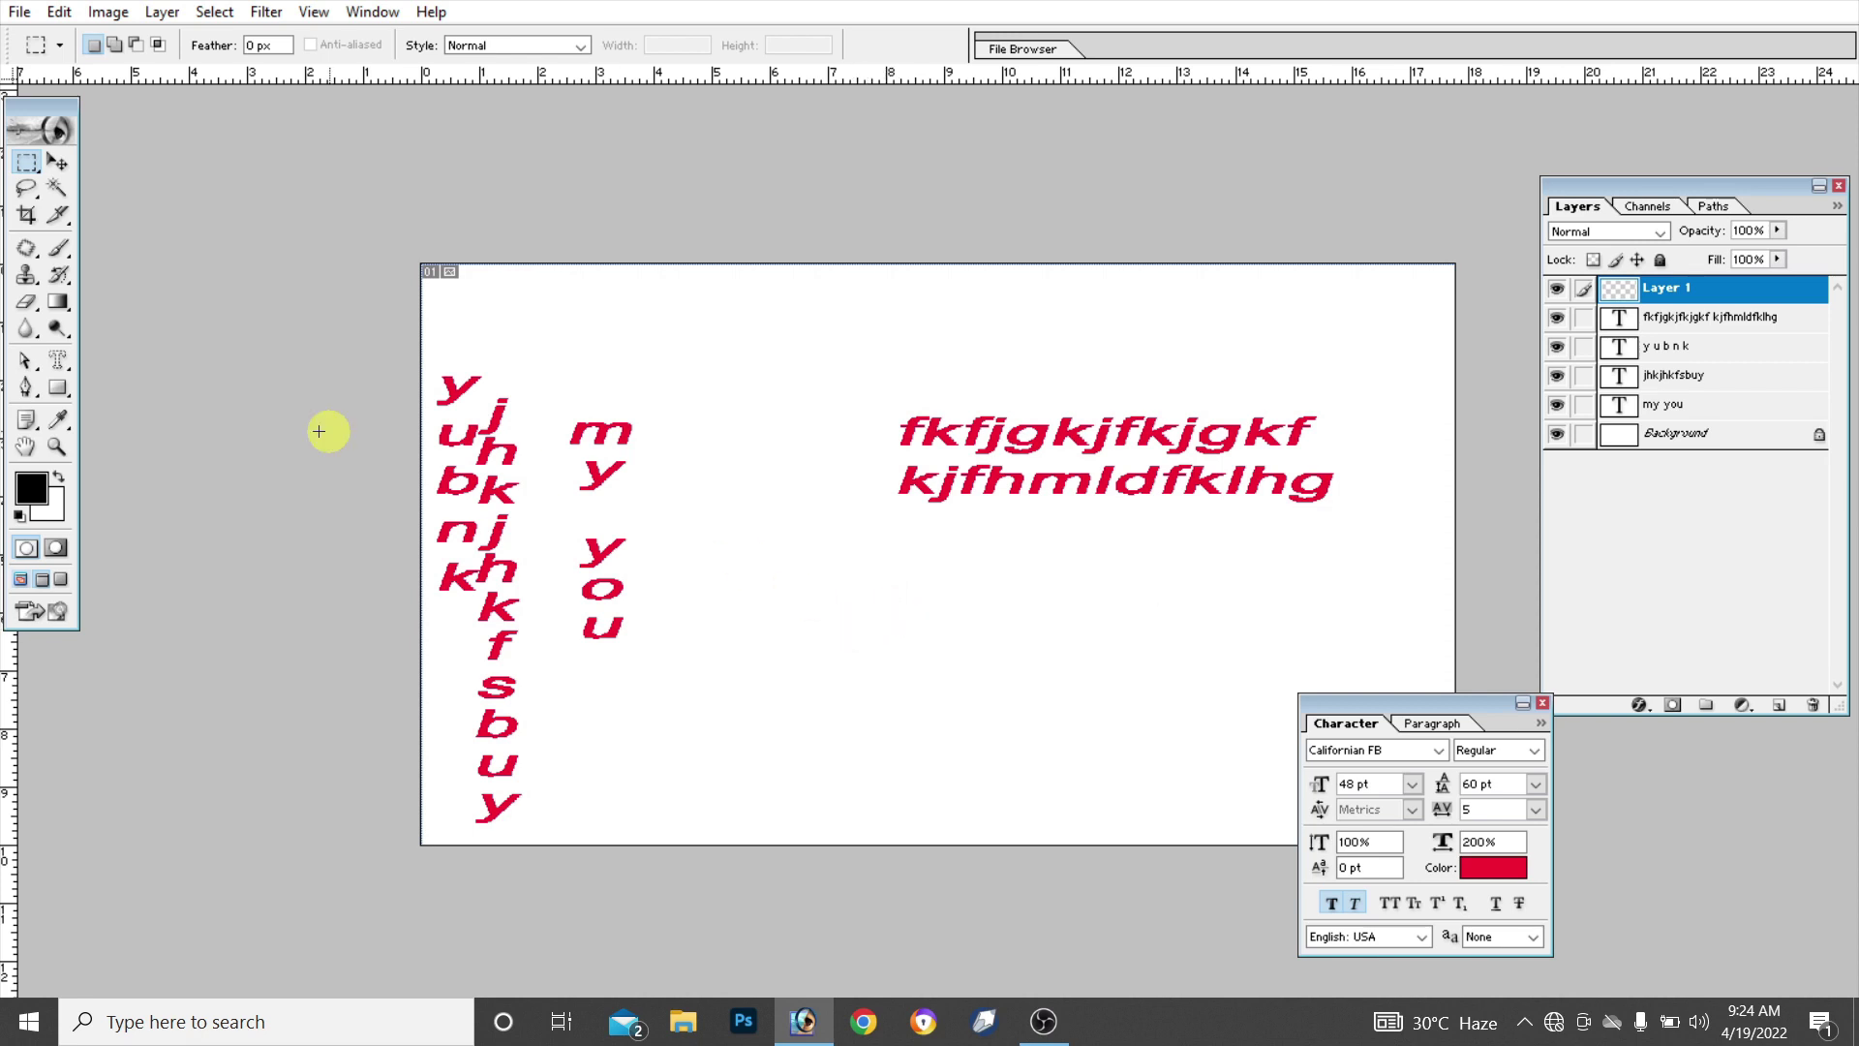
Make a Vertical Type Mask selection reading 'nkhuuiyuih' in the middle of the canvas
left_click(58, 359)
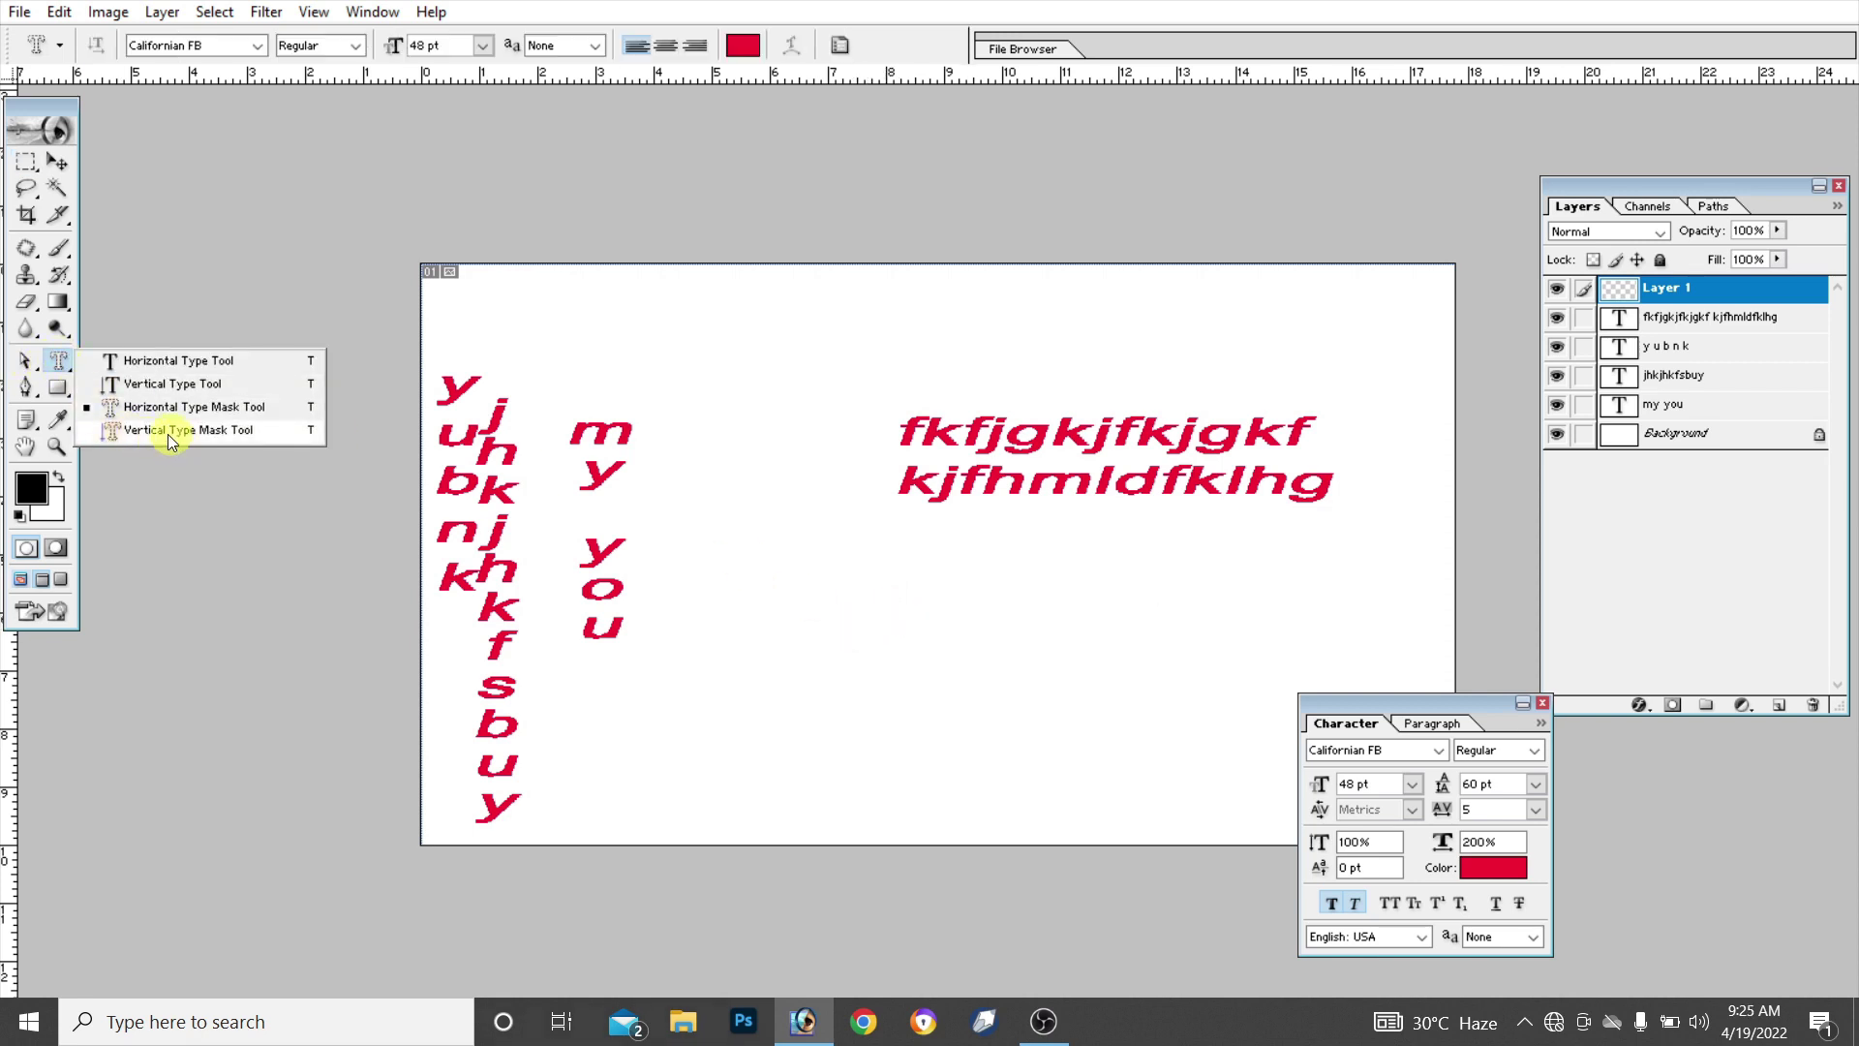
left_click(196, 429)
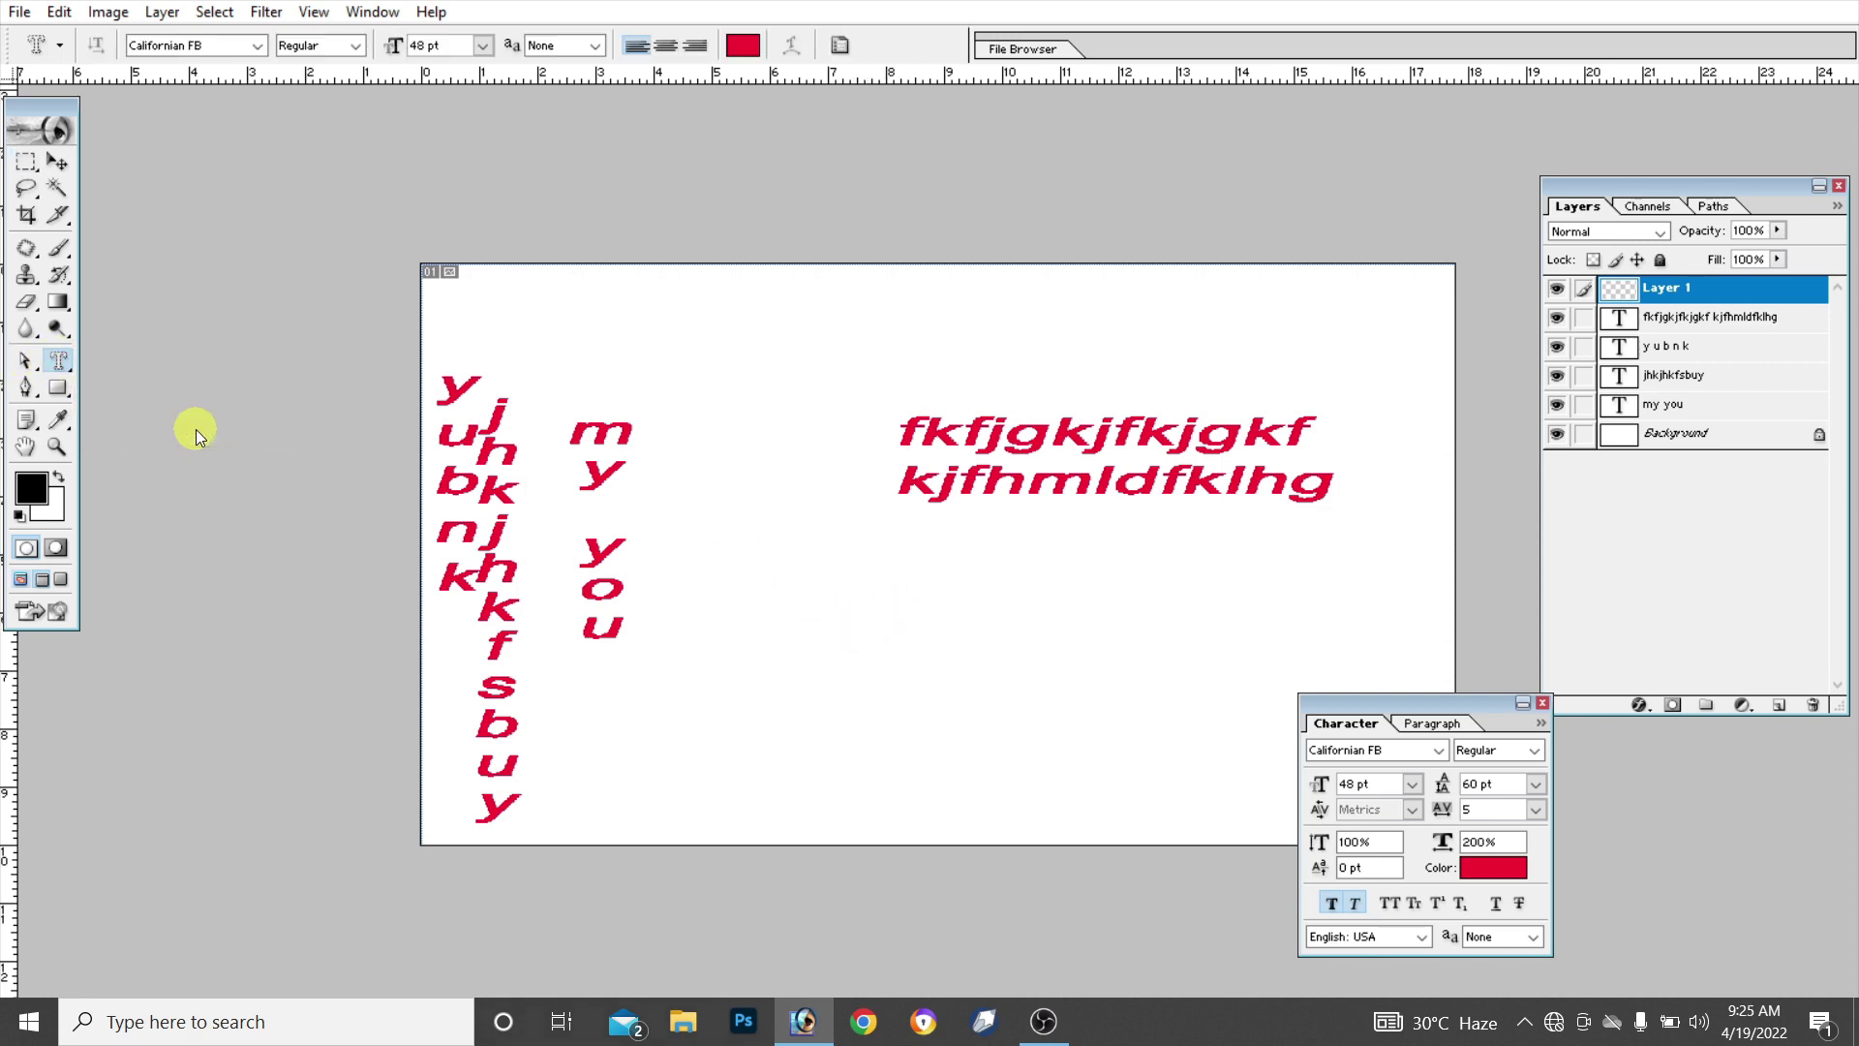
left_click(758, 394)
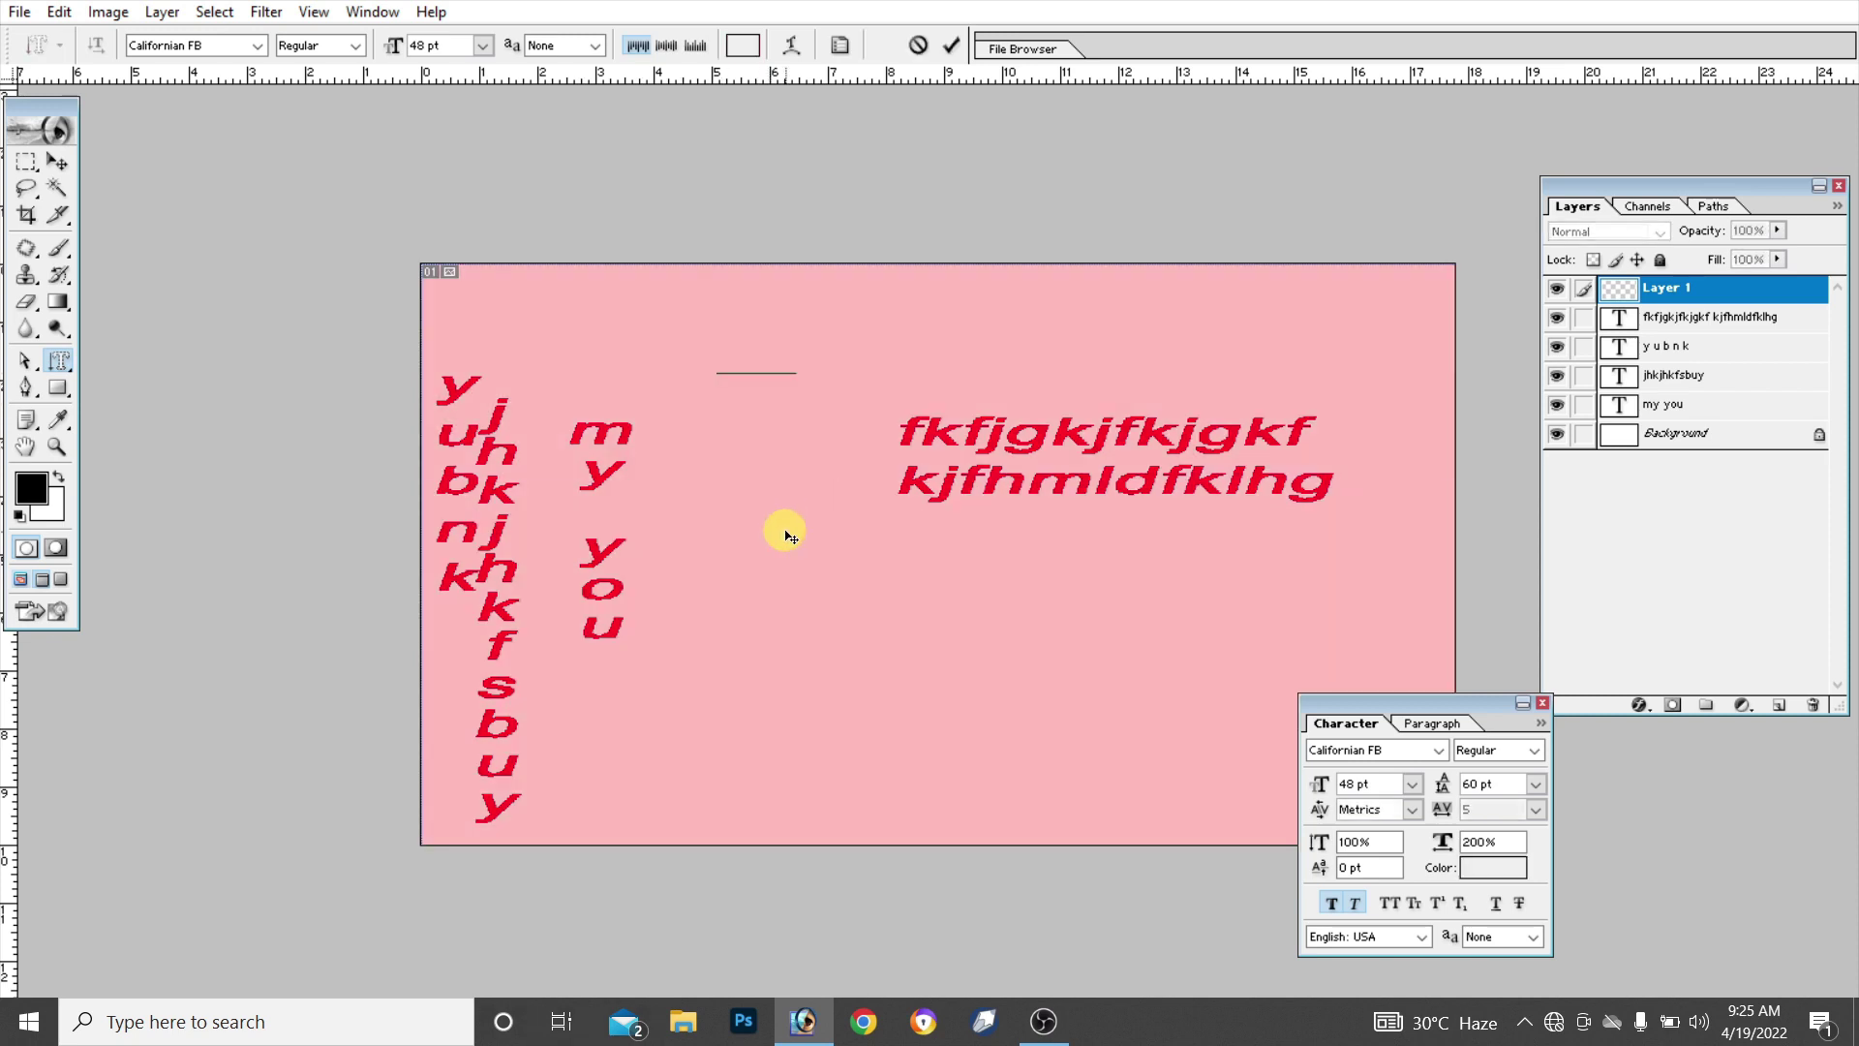
type("nkhuuiyuih")
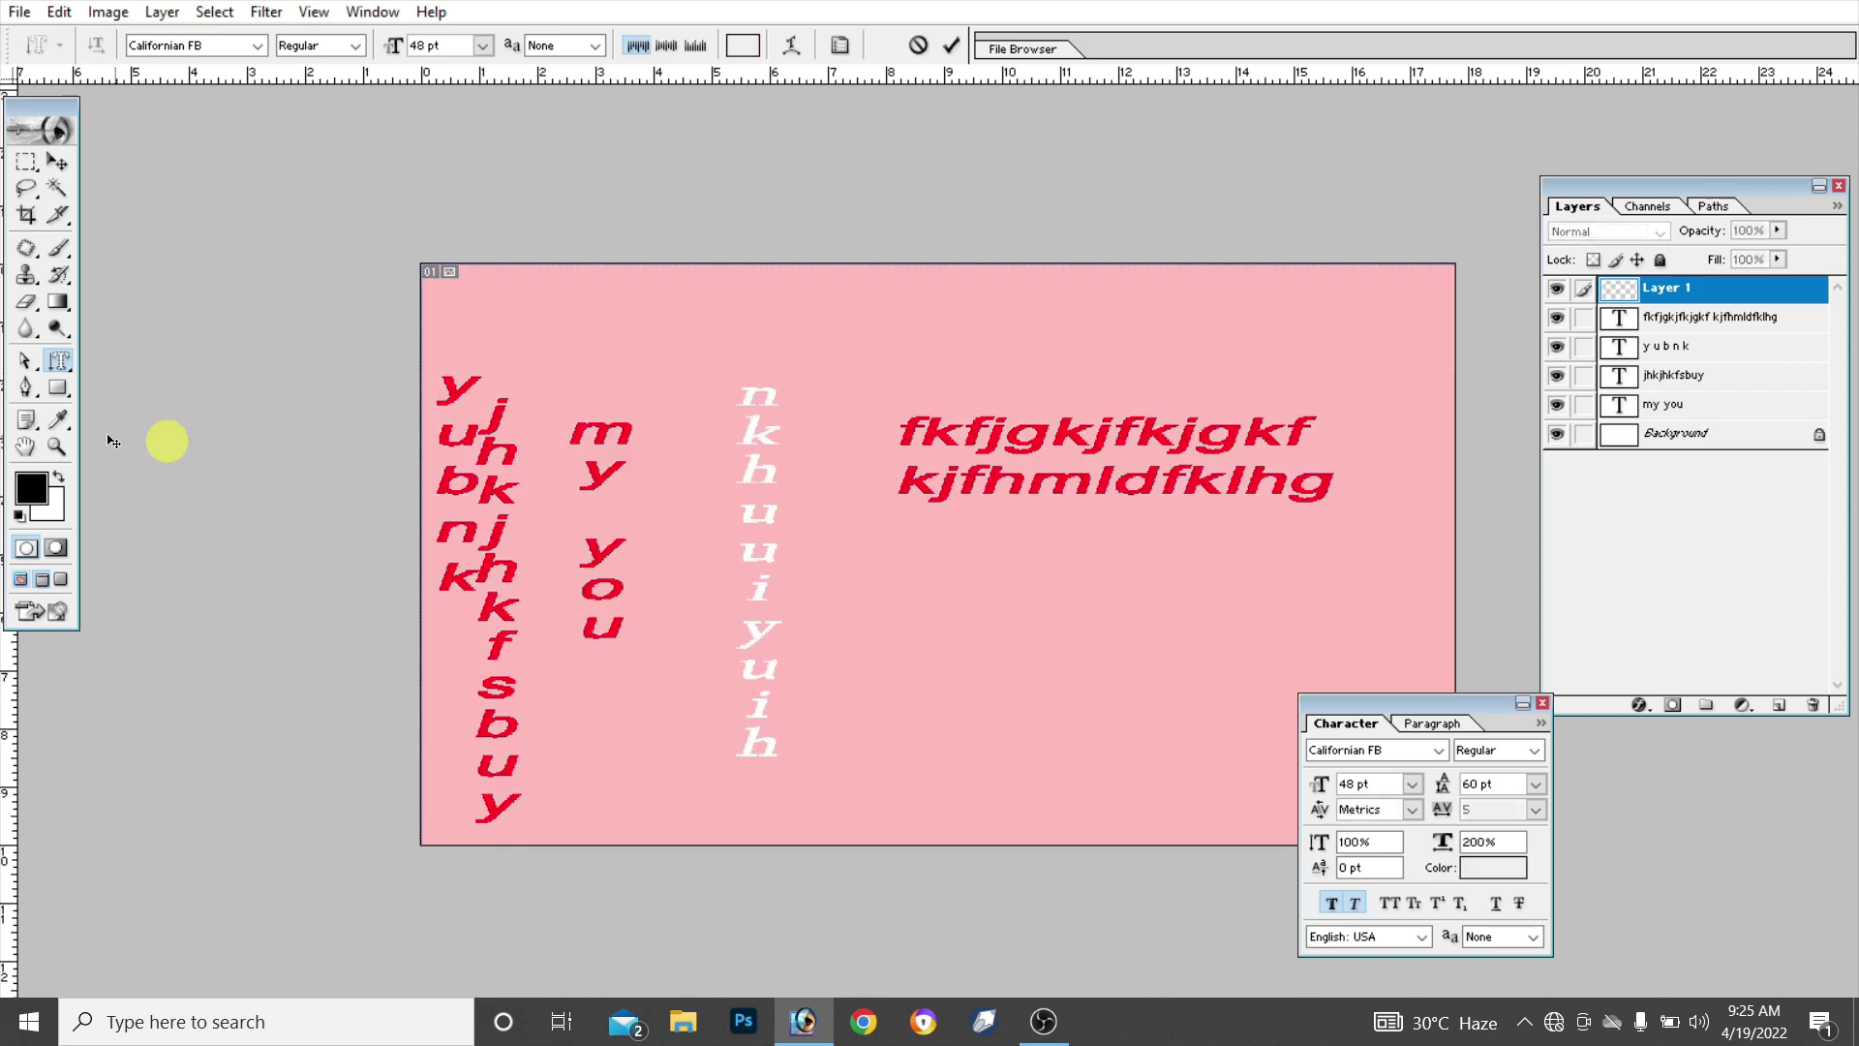
left_click(56, 161)
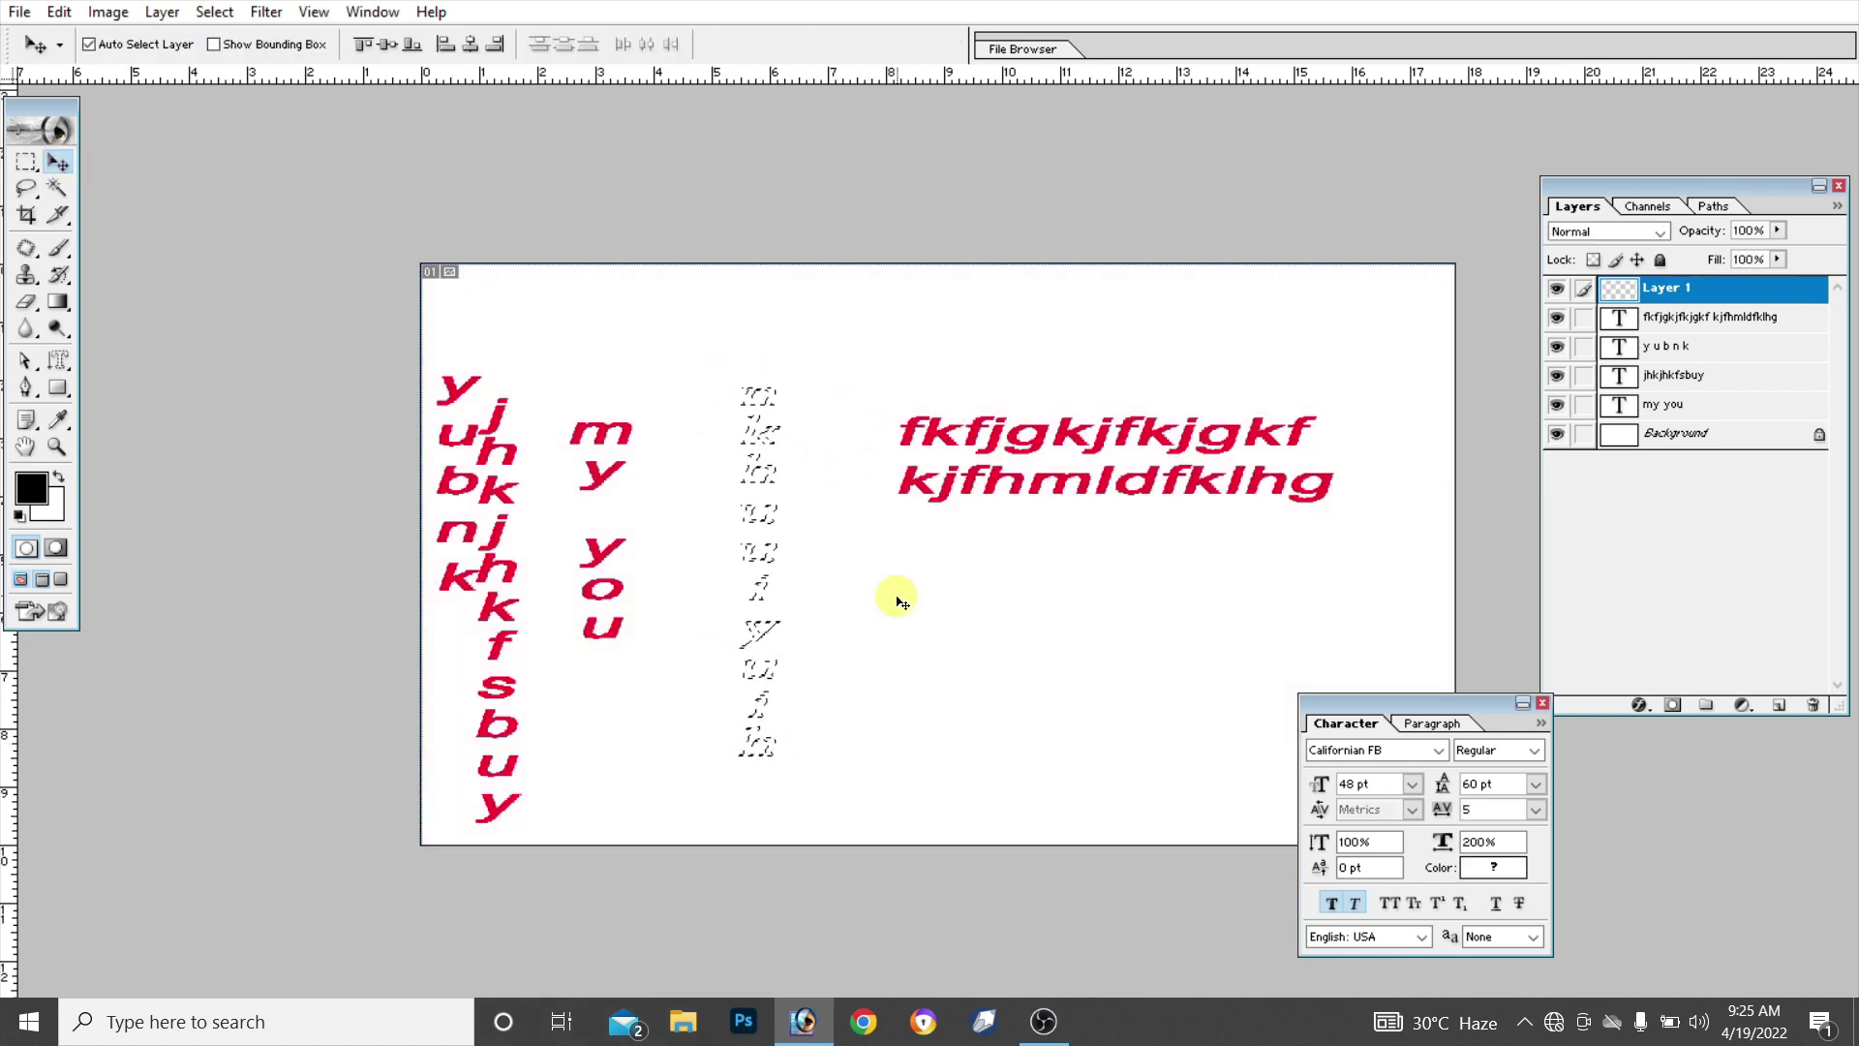
Fill the 'nkhuuiyuih' selection with black, deselect, and position the column
key("alt+BackSpace")
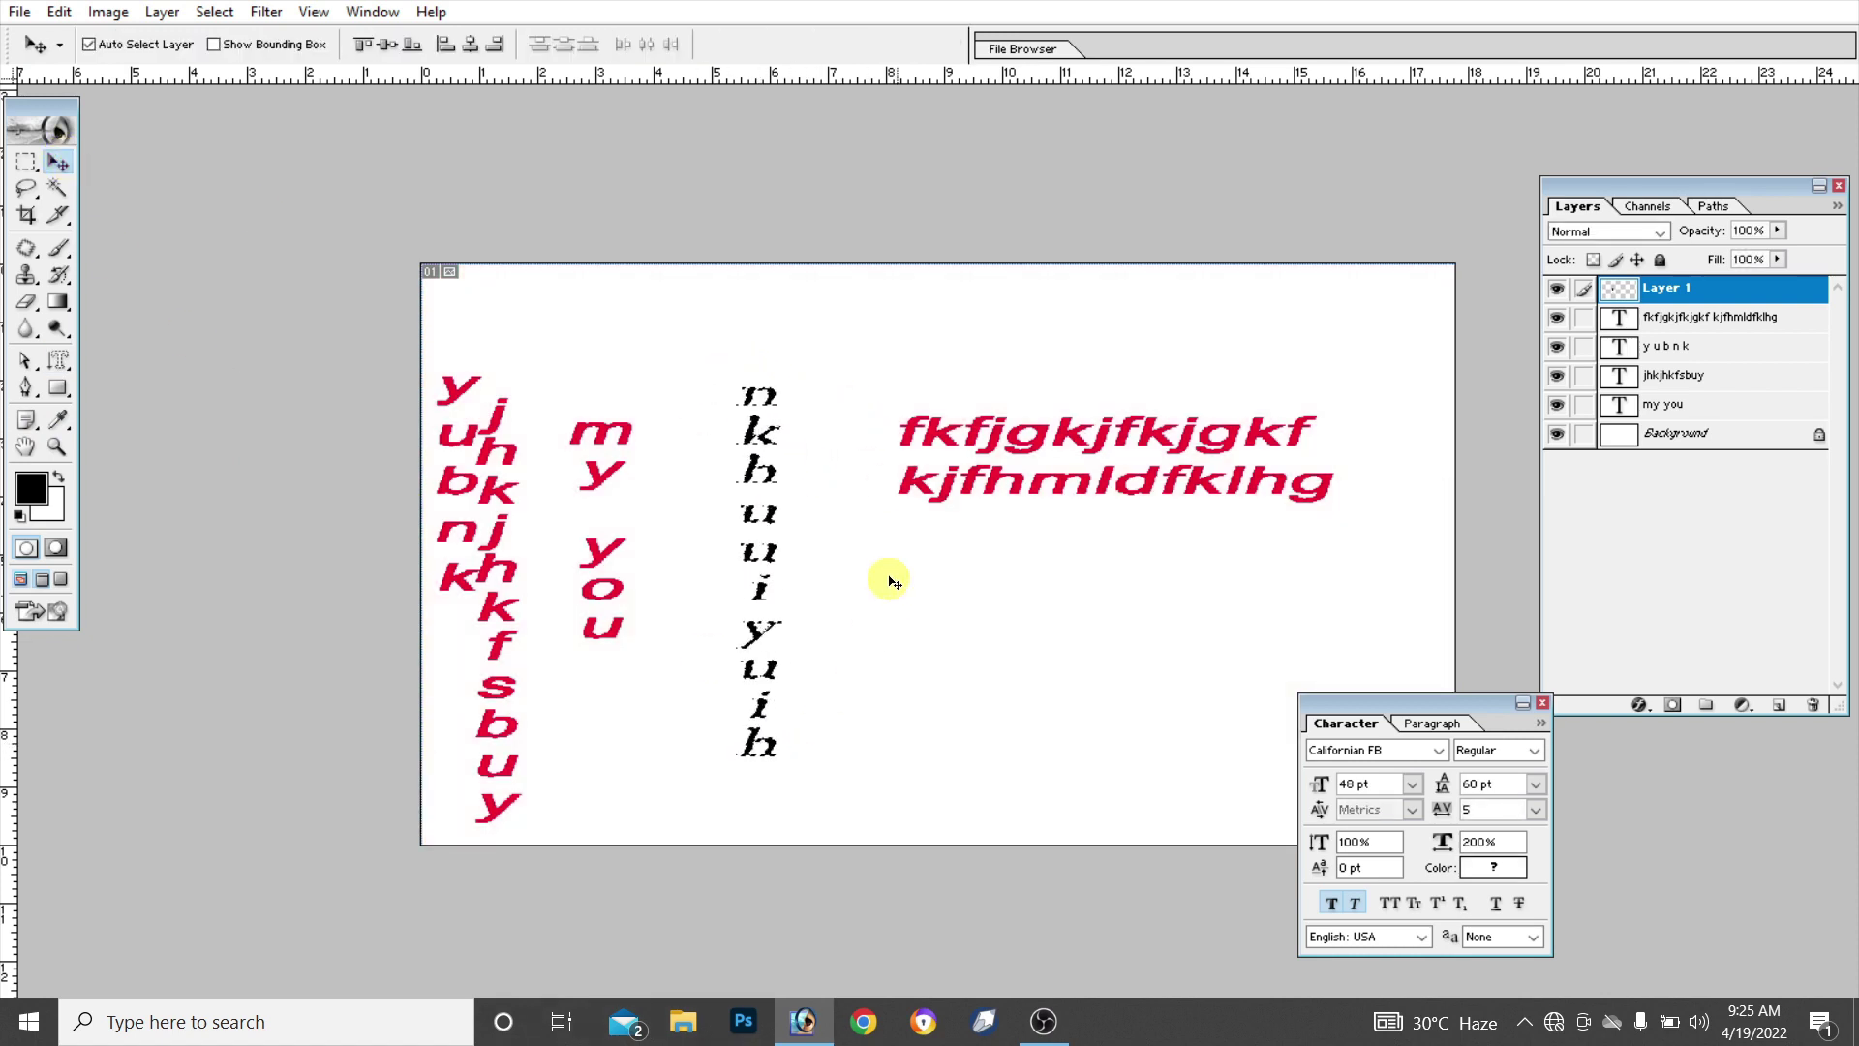
key("ctrl+d")
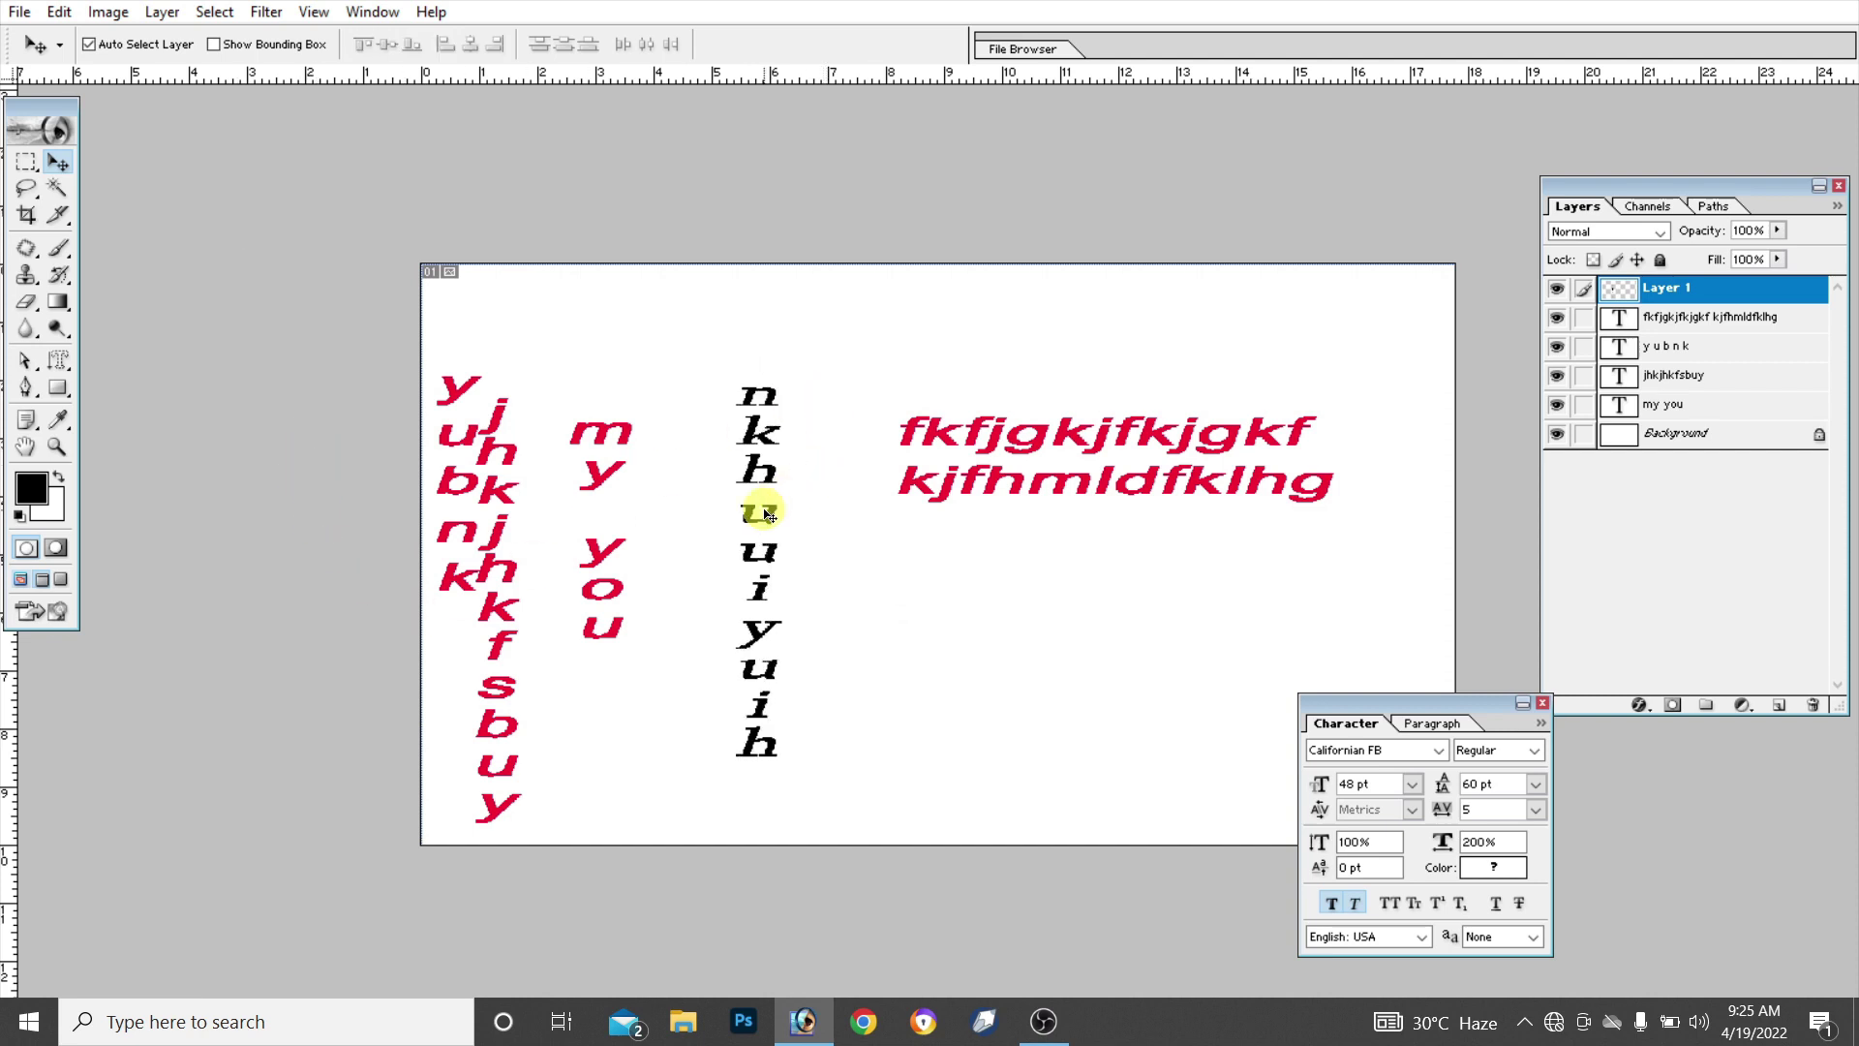
left_click_drag(753, 443, 767, 412)
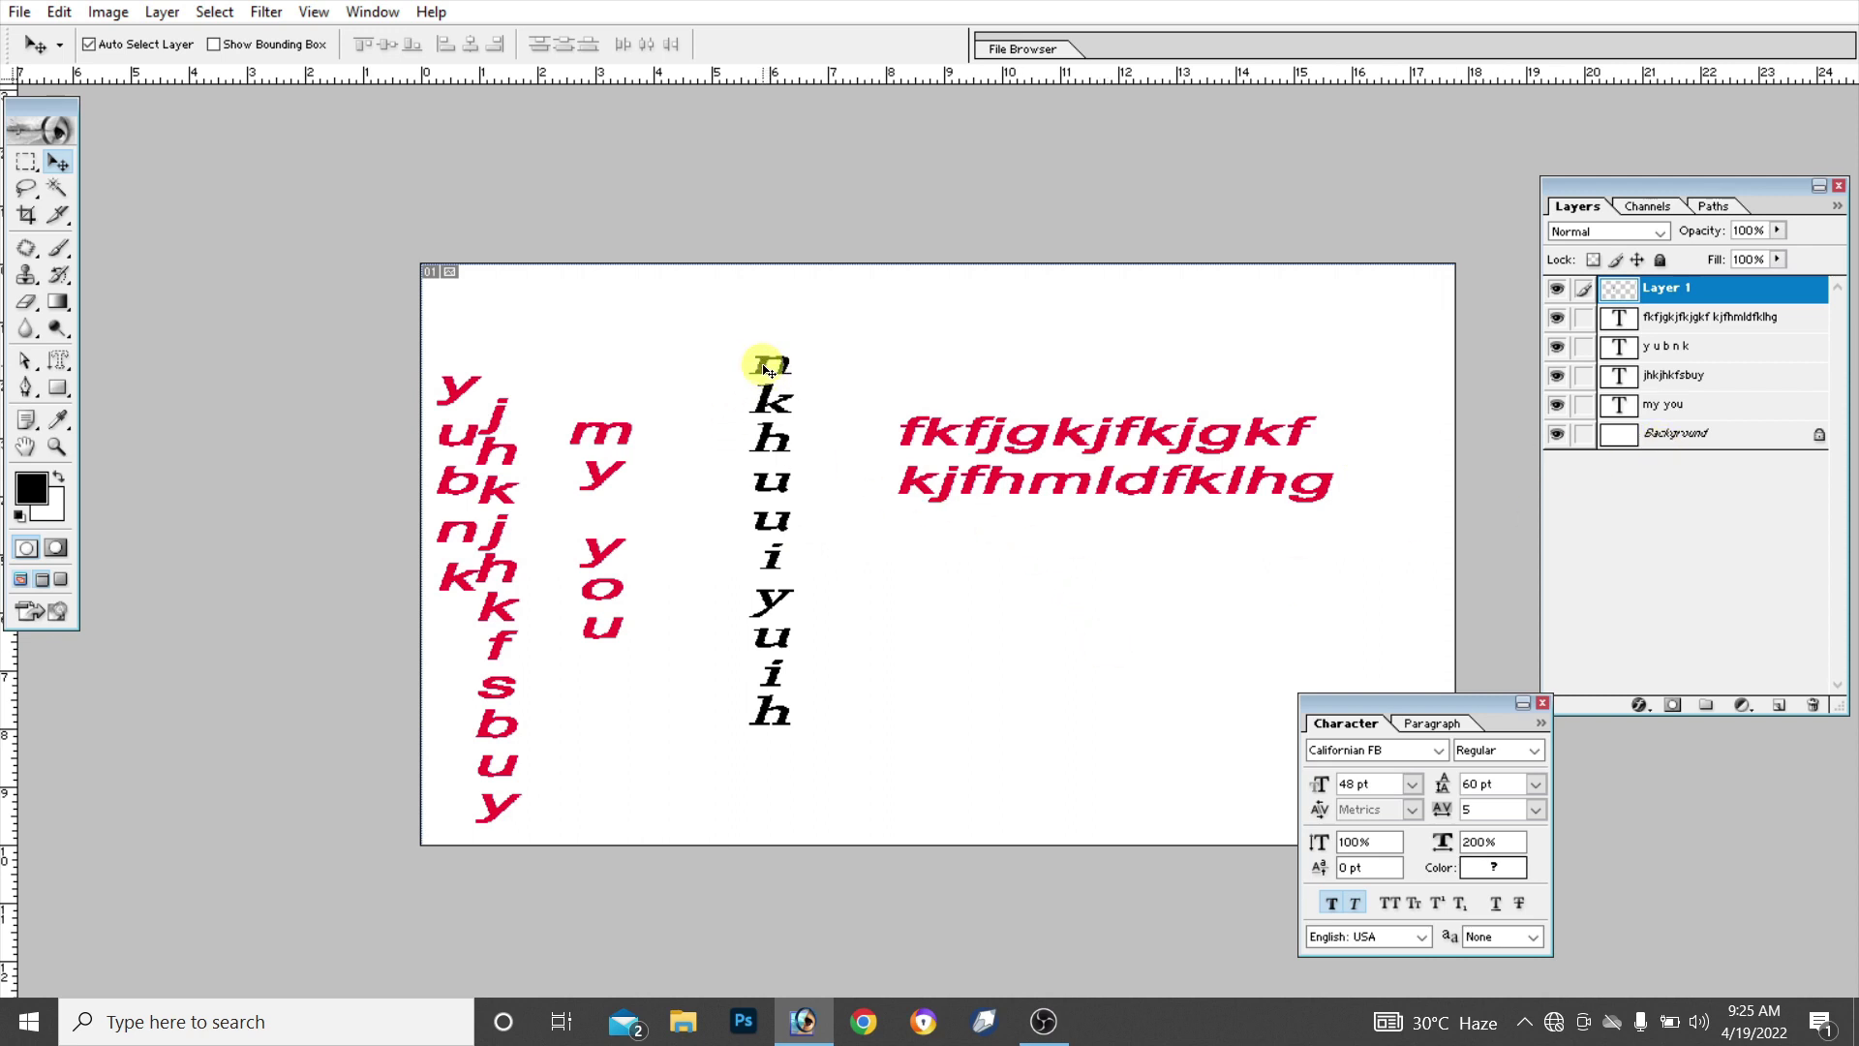
left_click_drag(768, 369, 758, 389)
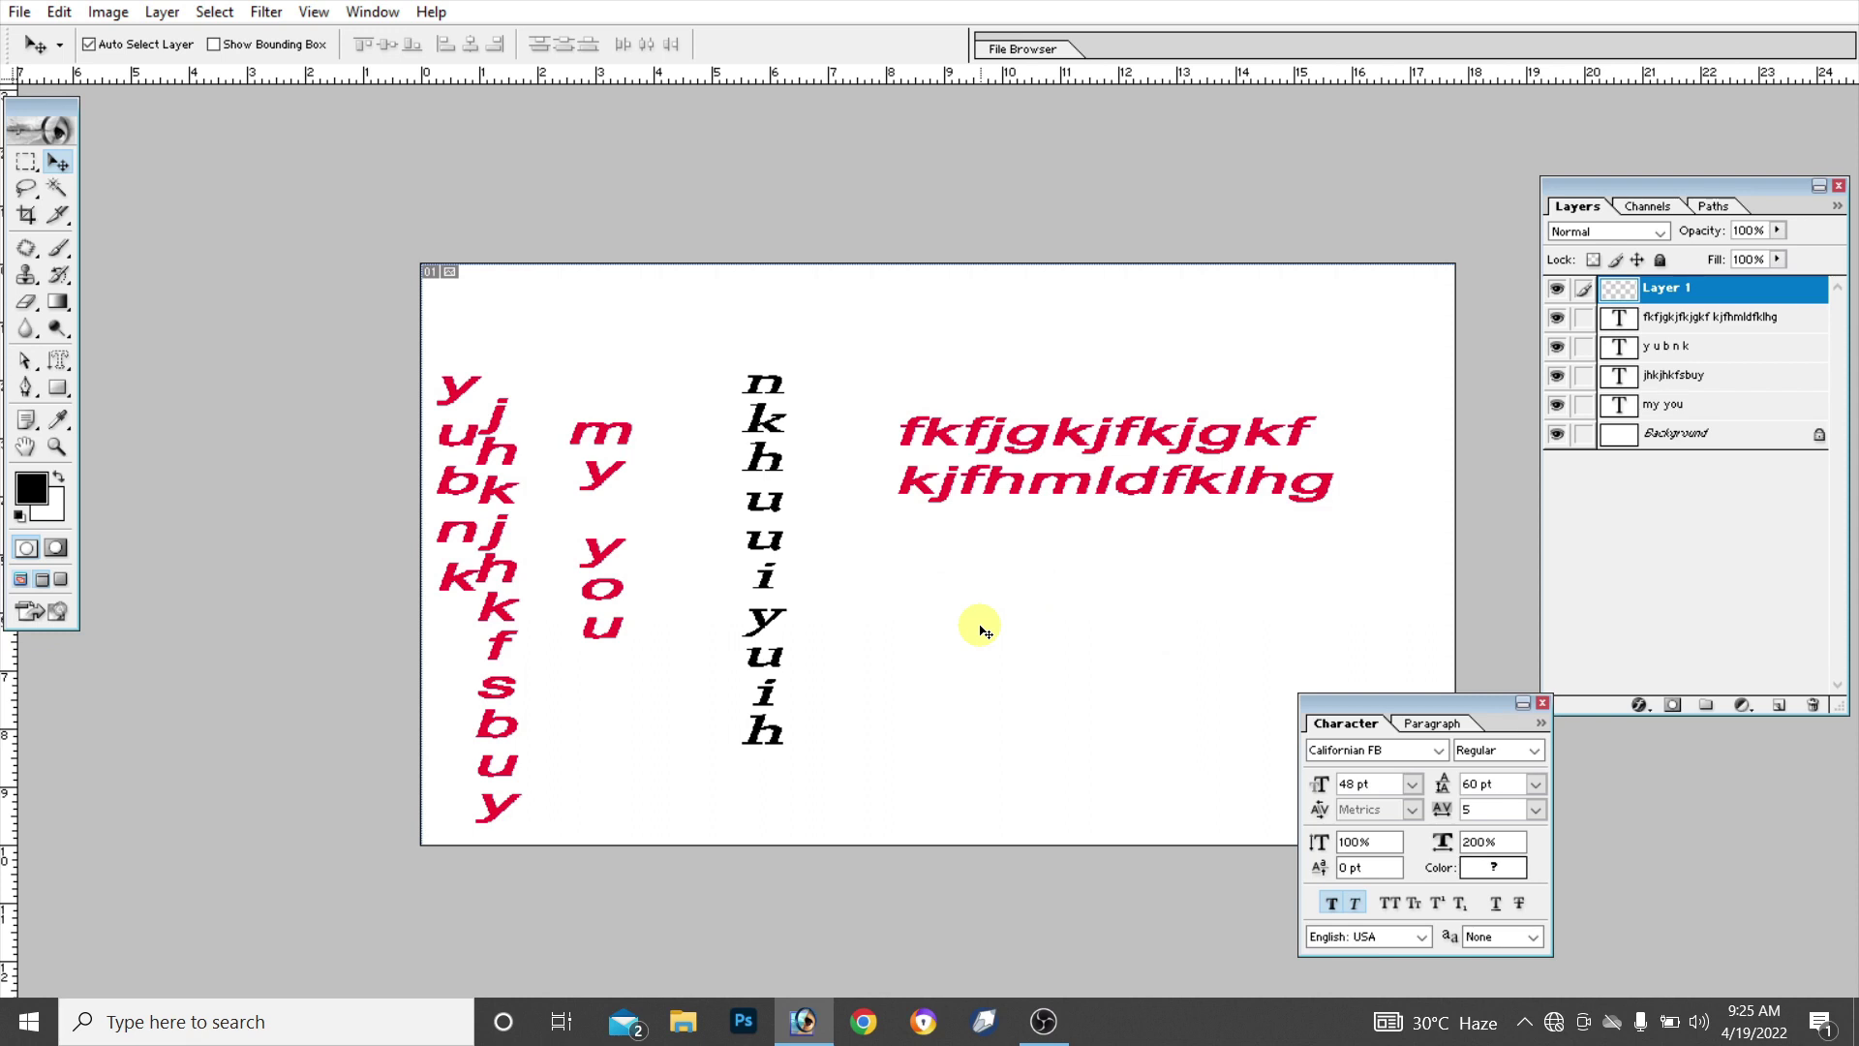
key("ctrl+z")
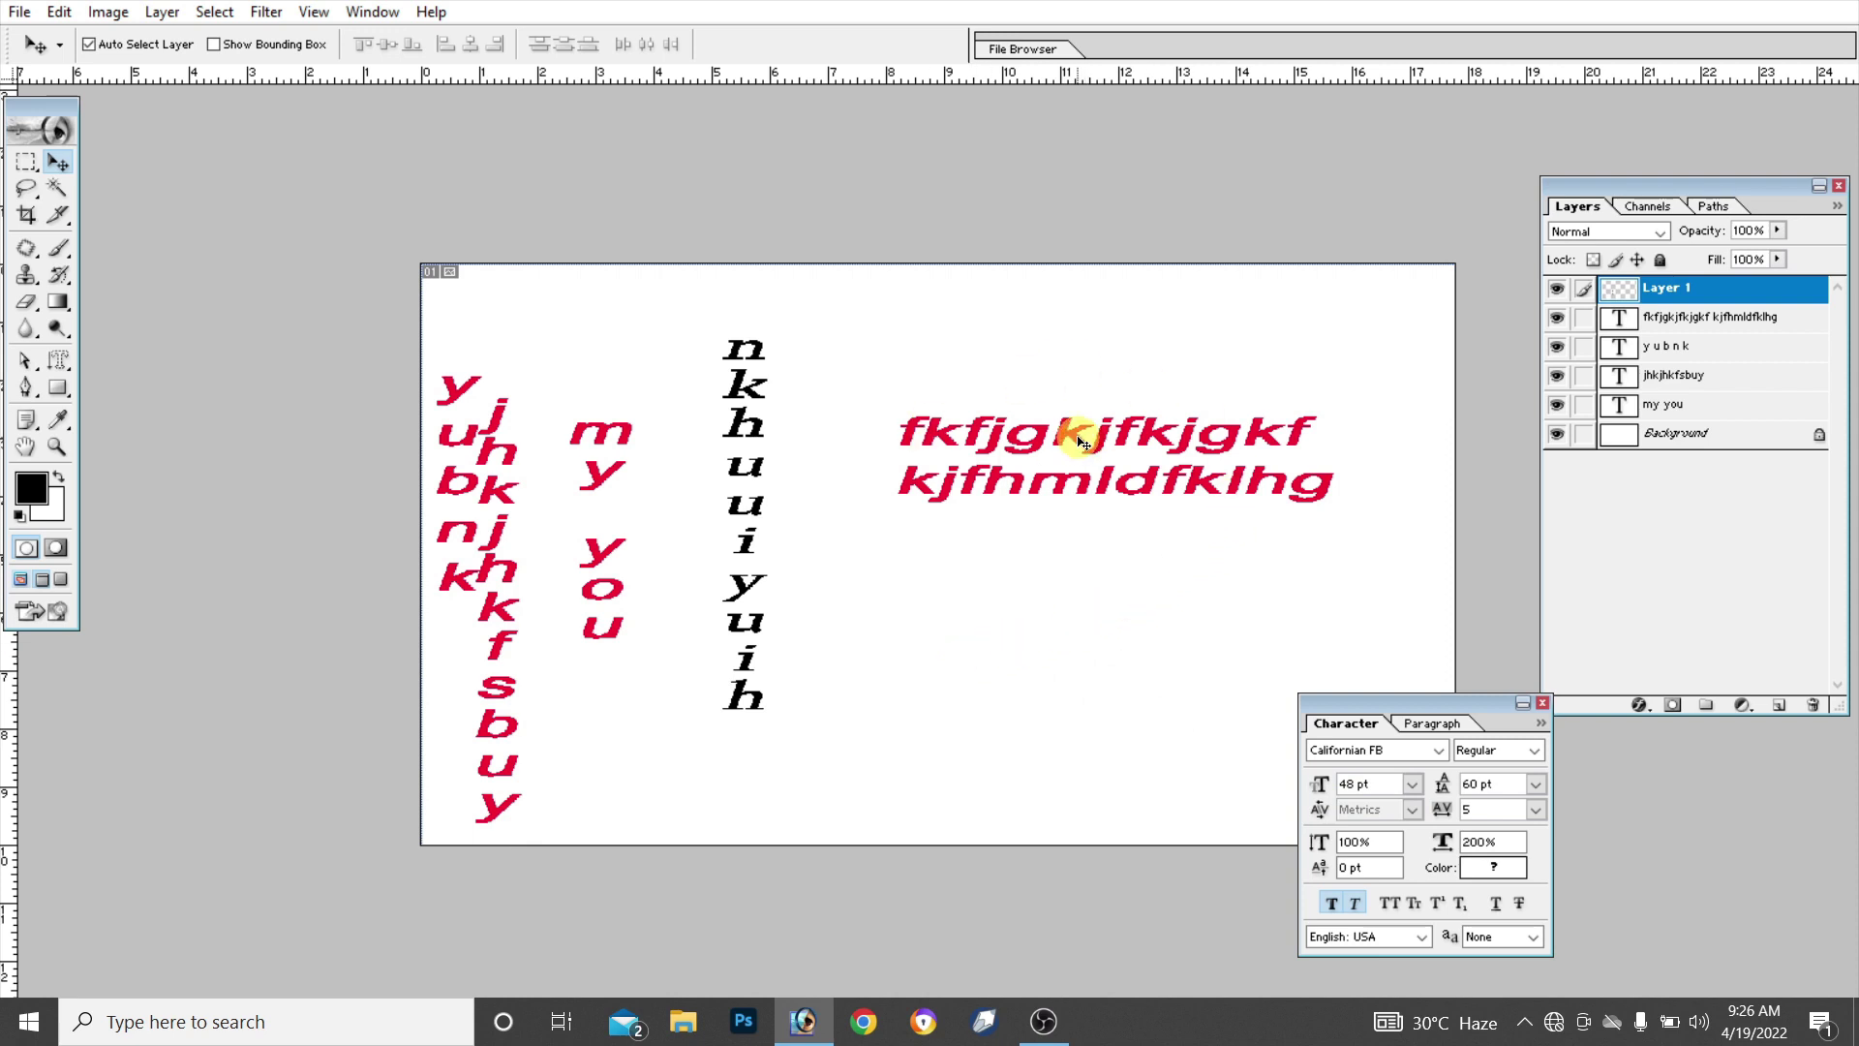
Give the two-line 'fkfjgkjfkjgkf' text layer a red-to-green Gradient Overlay
left_click_drag(1081, 441, 1073, 448)
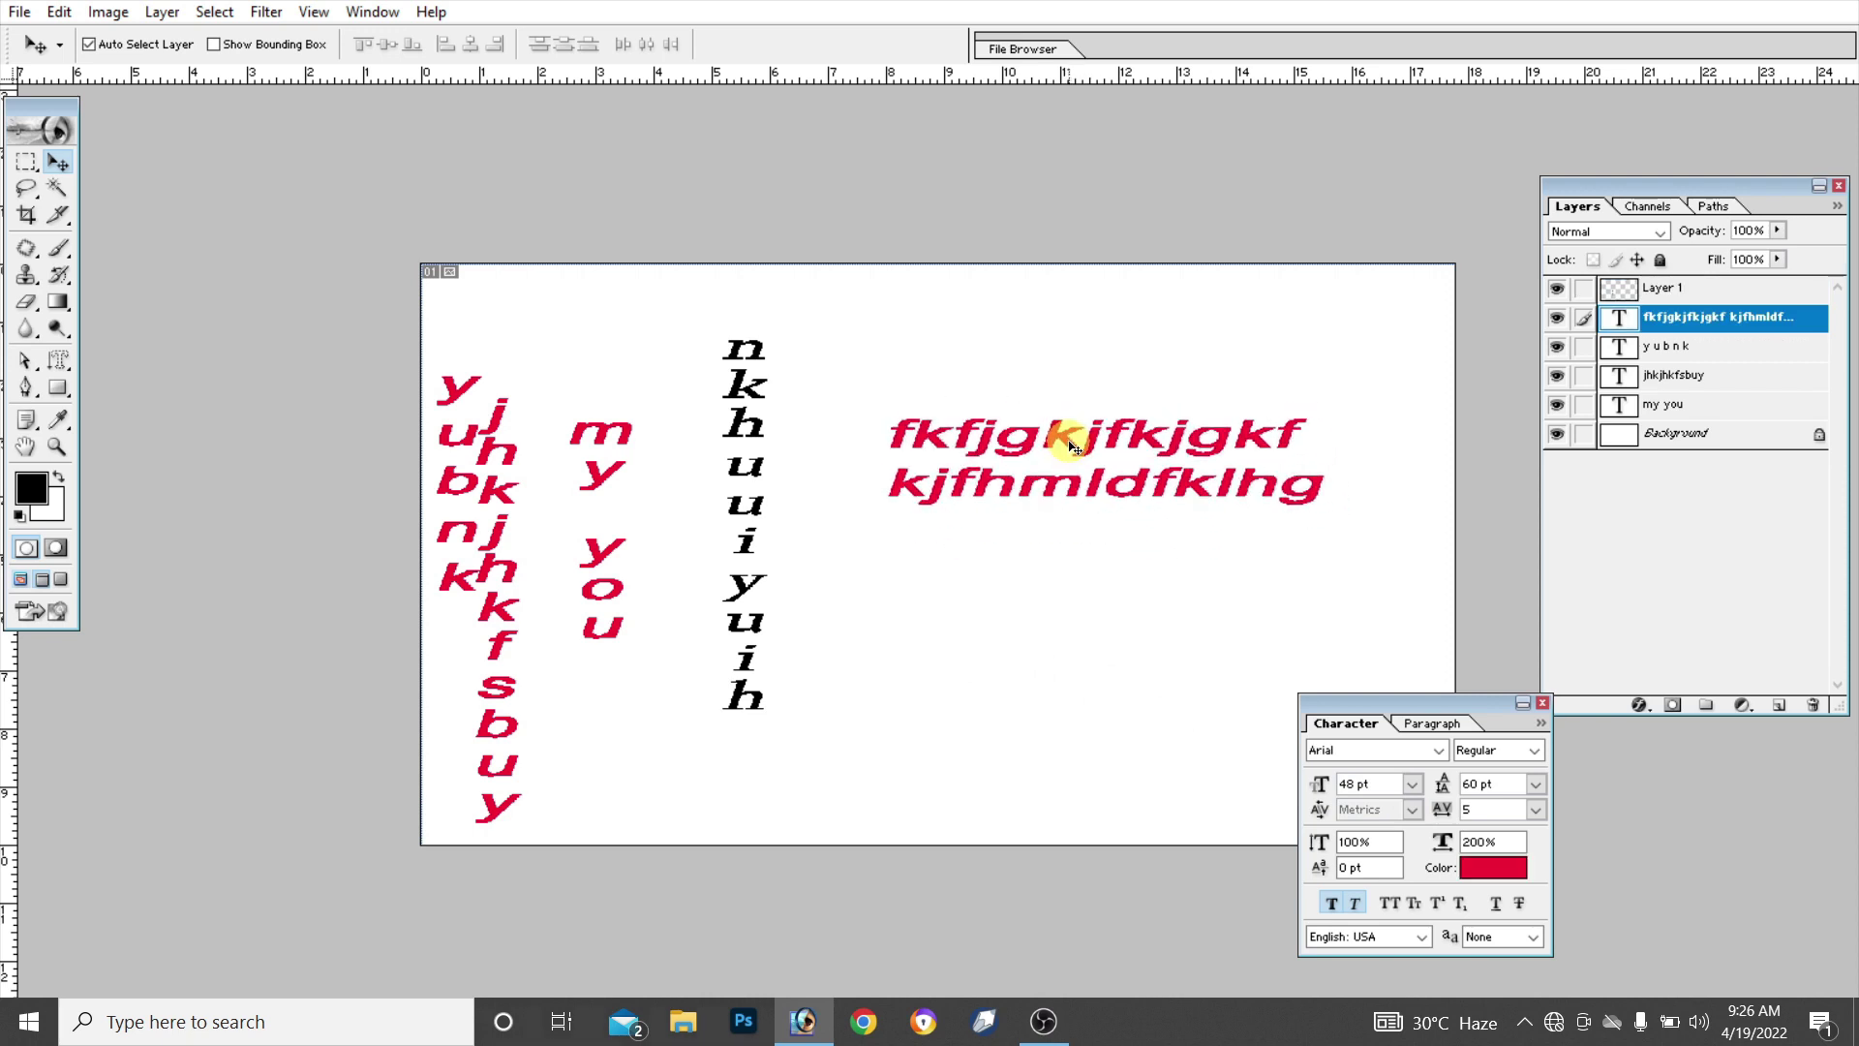
left_click(1808, 325)
double_click(1809, 325)
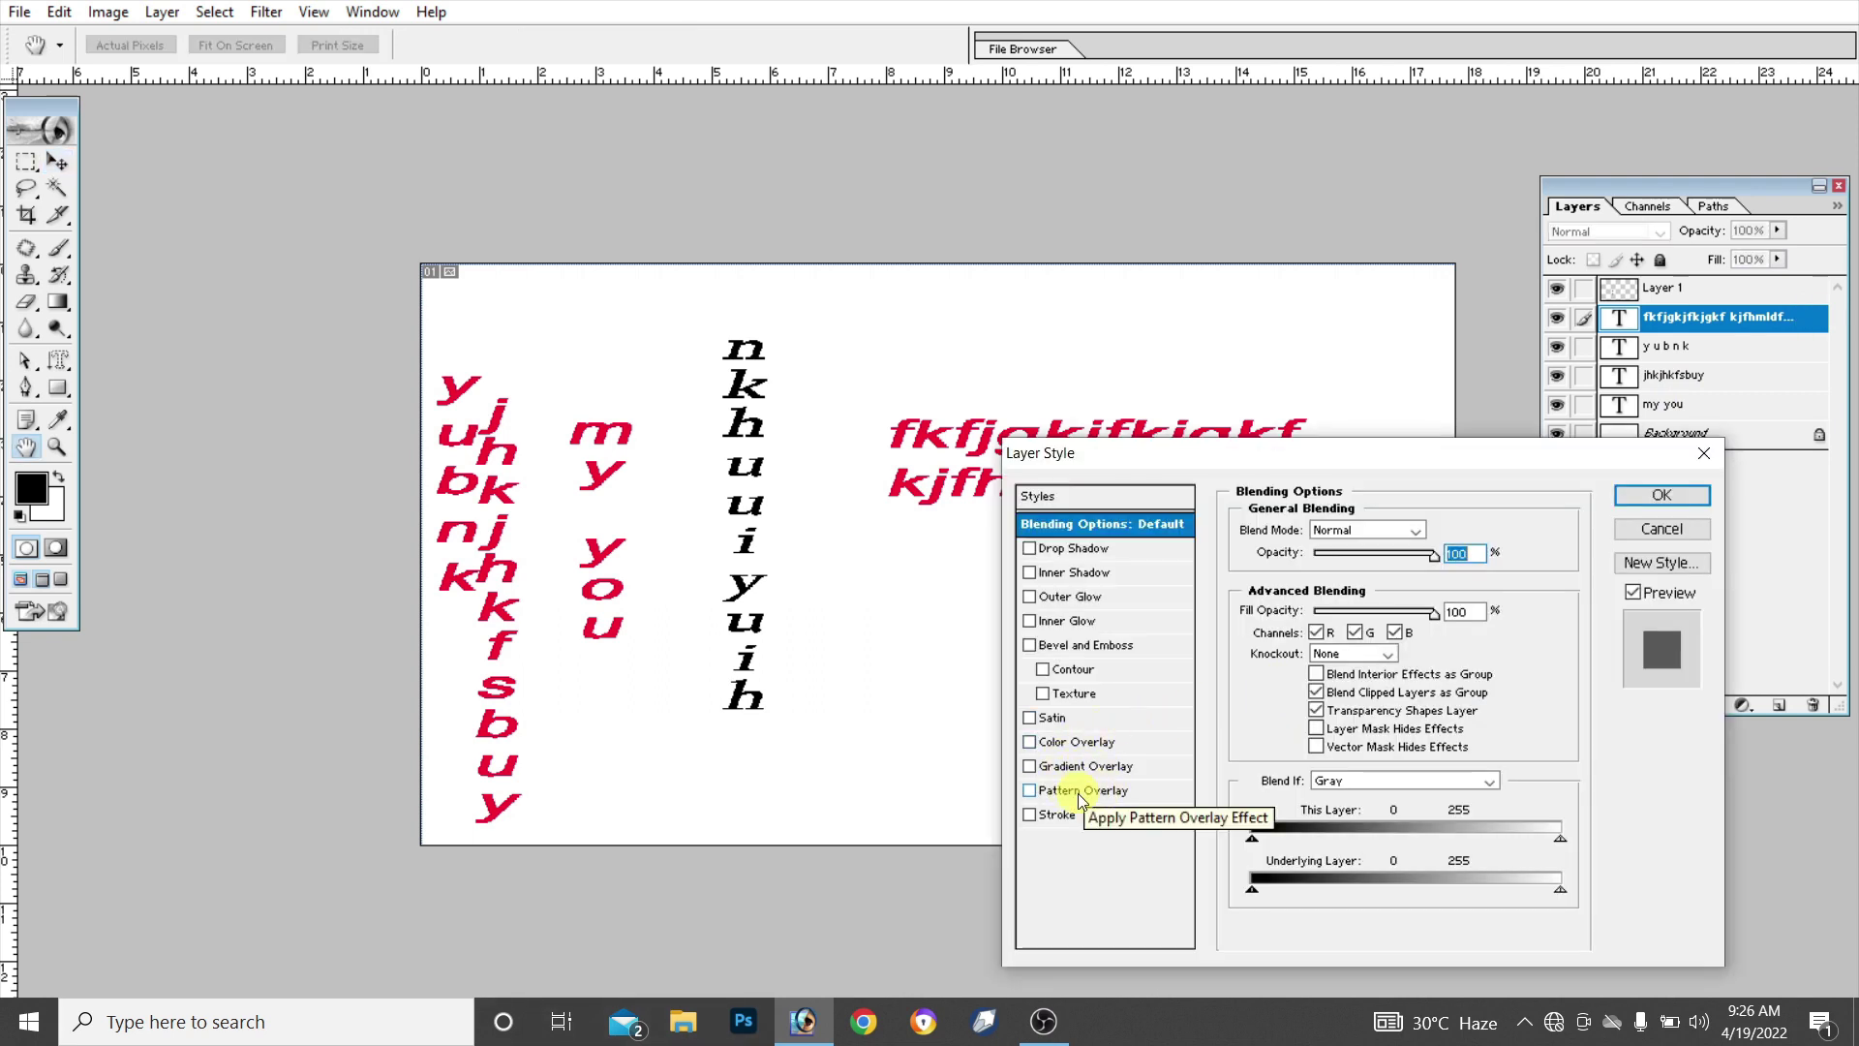
left_click(1082, 766)
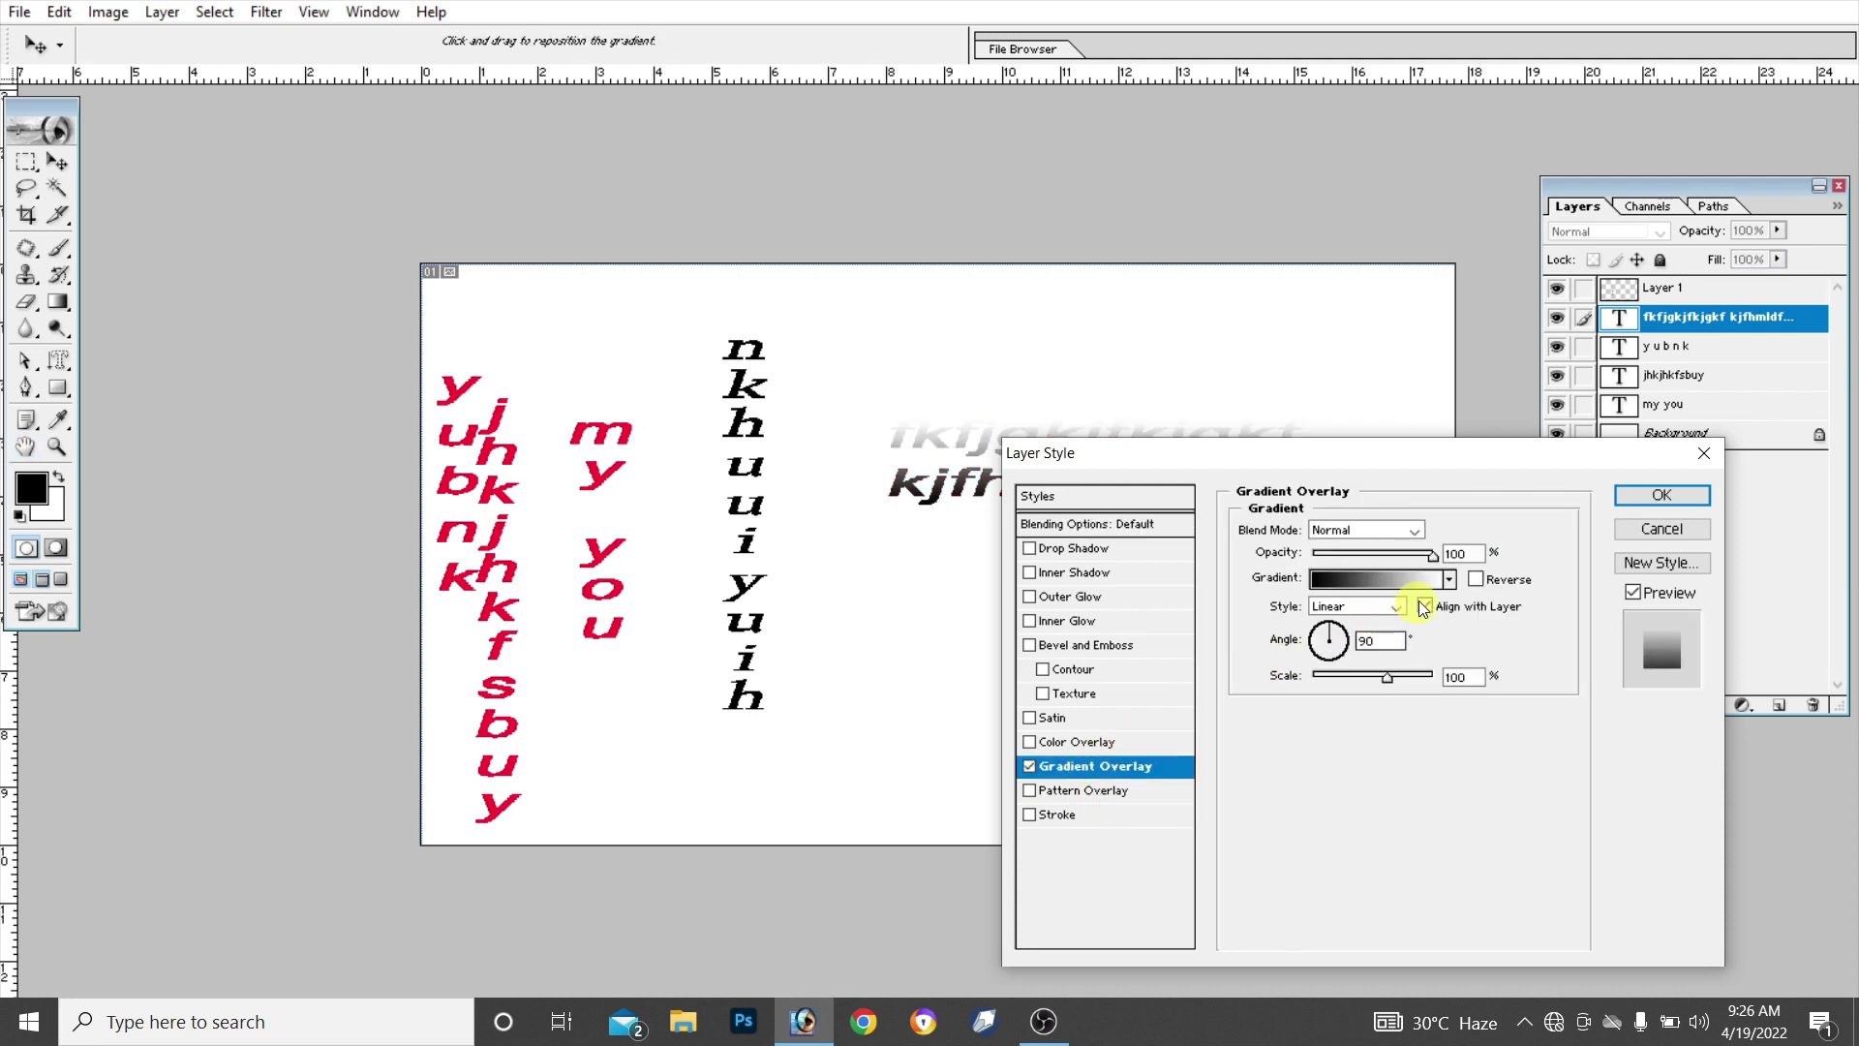
left_click(1450, 579)
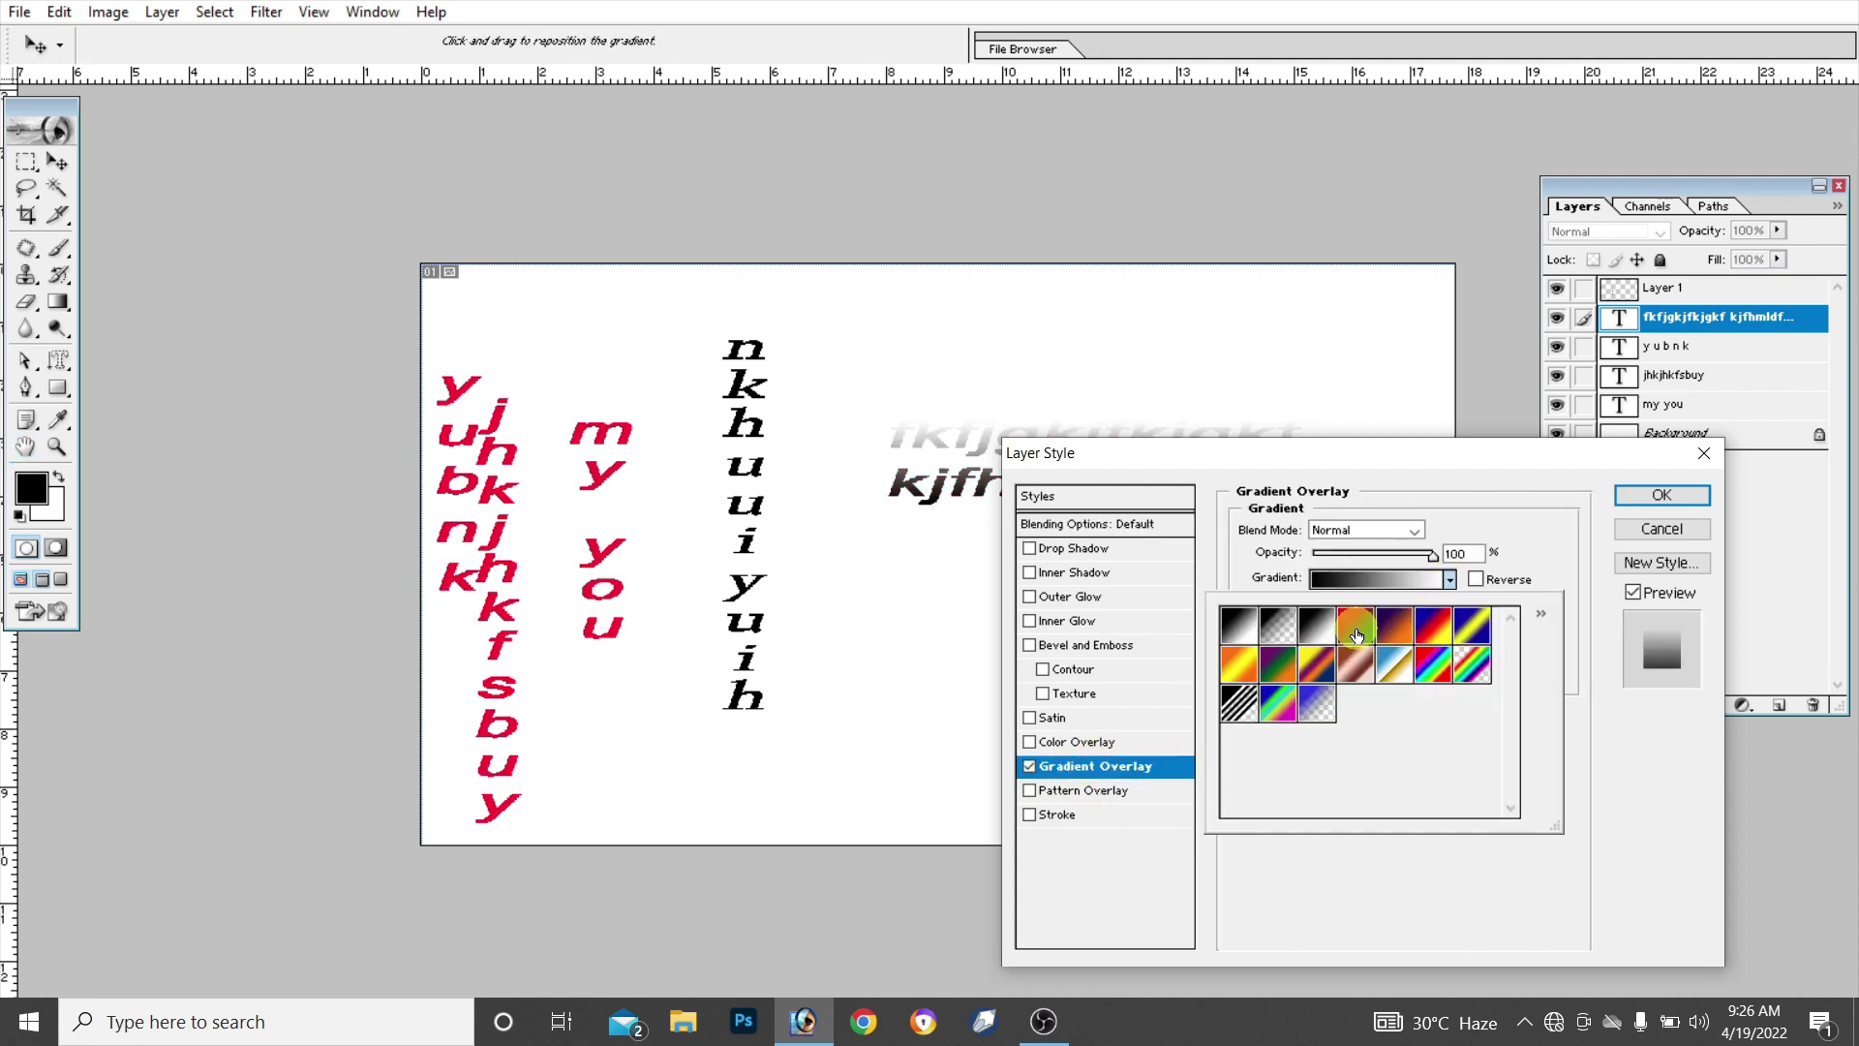
left_click(1356, 629)
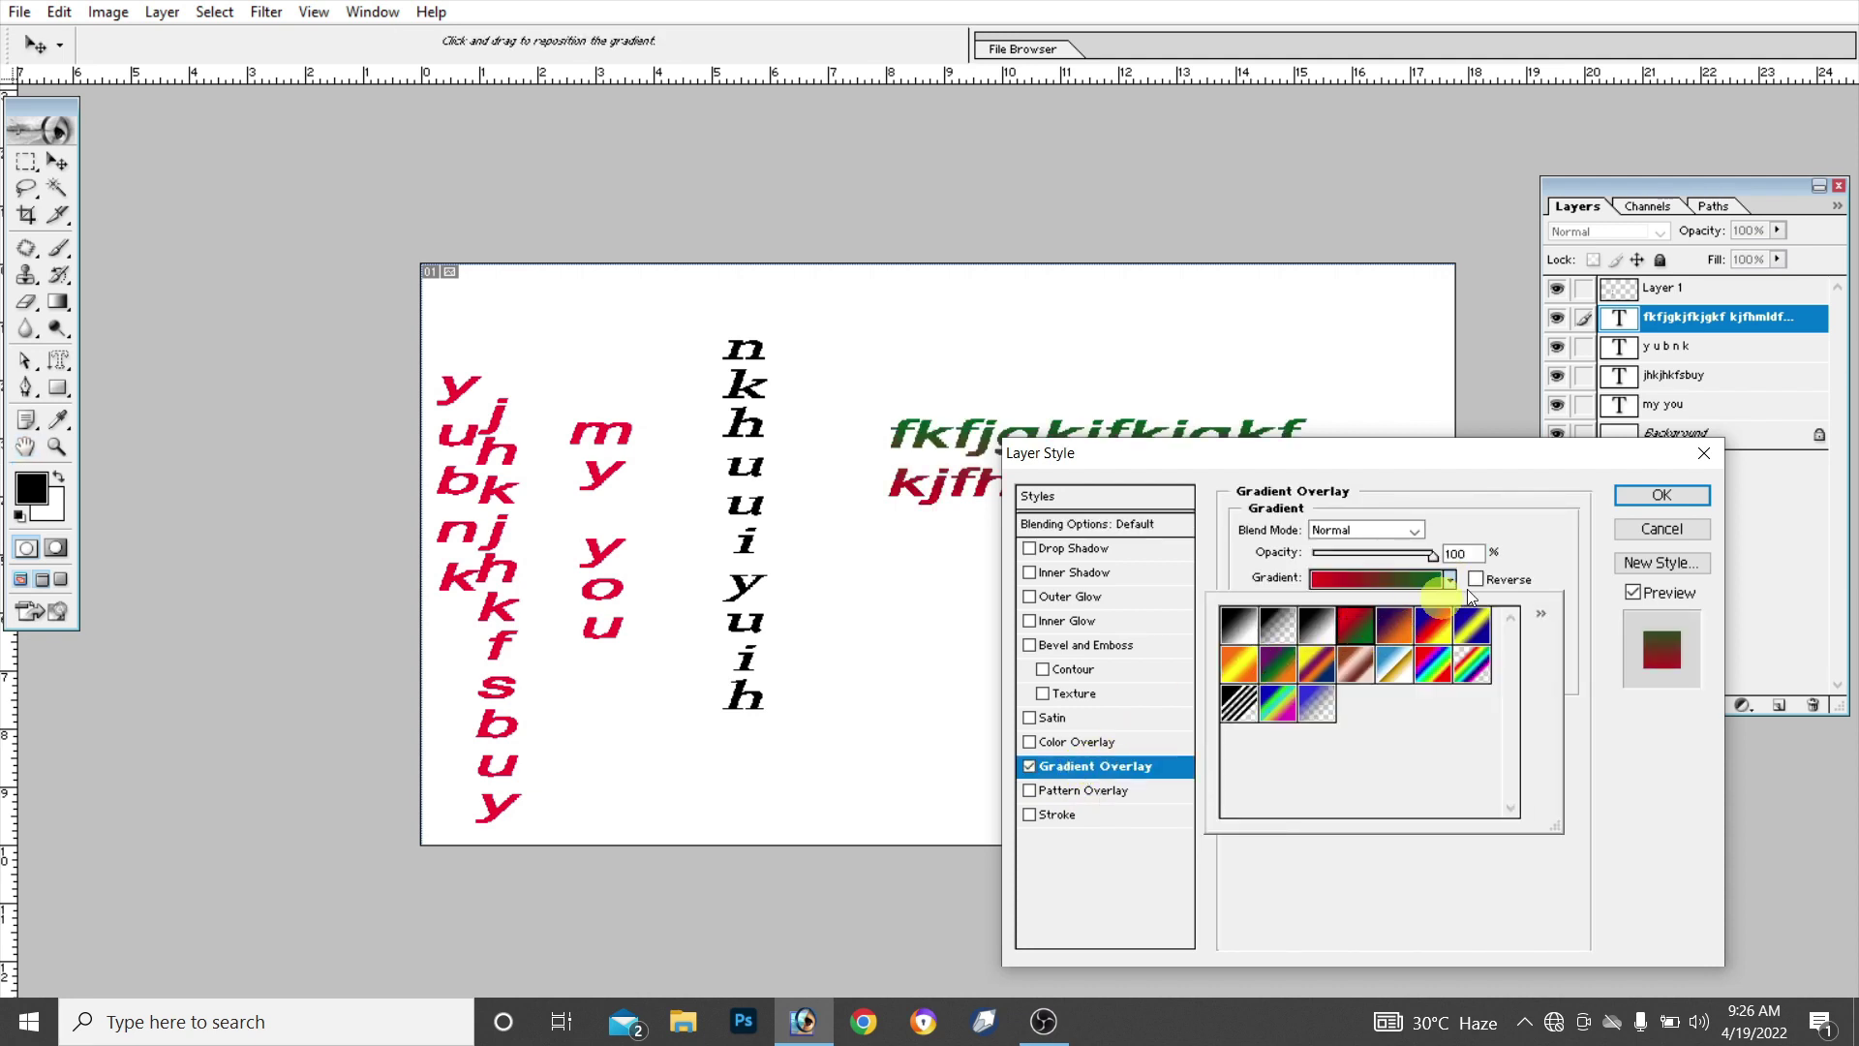
left_click(1653, 501)
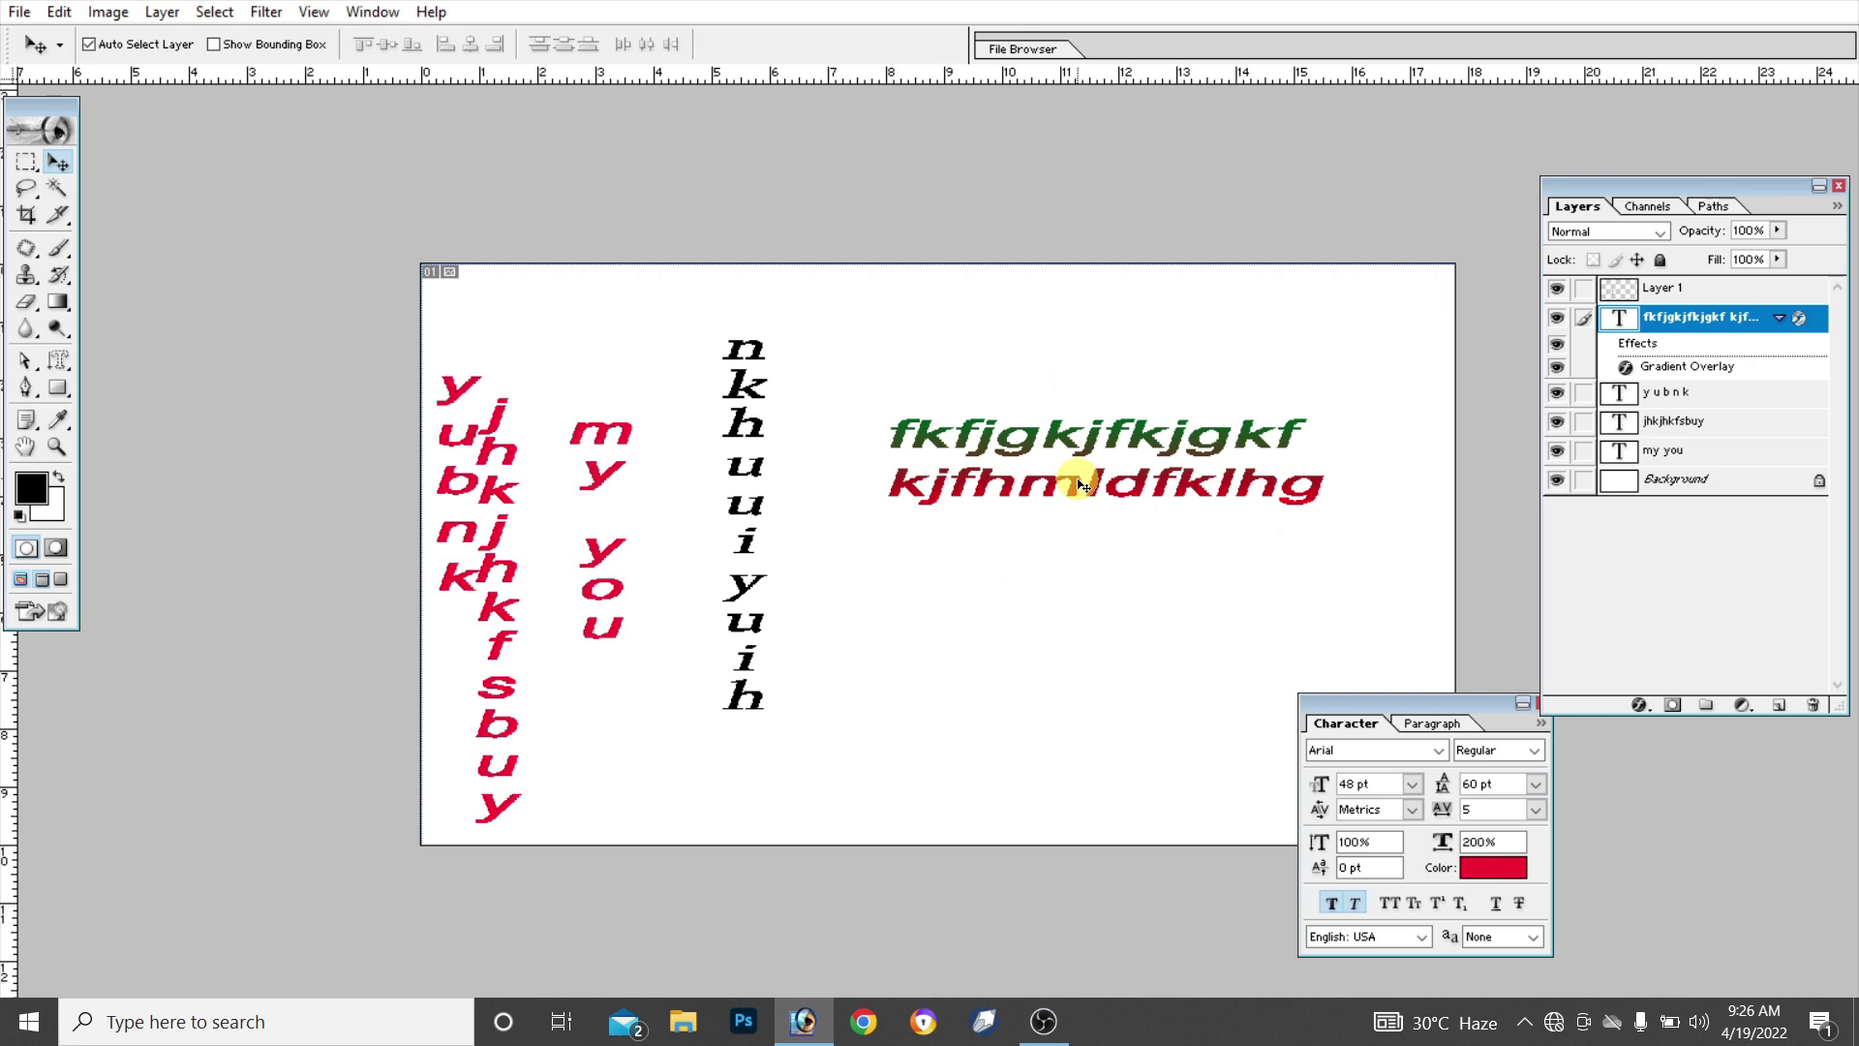
Apply a black-and-white checkerboard Pattern Overlay to the vertical 'jhkjhkfsbuy' text layer
left_click(493, 495)
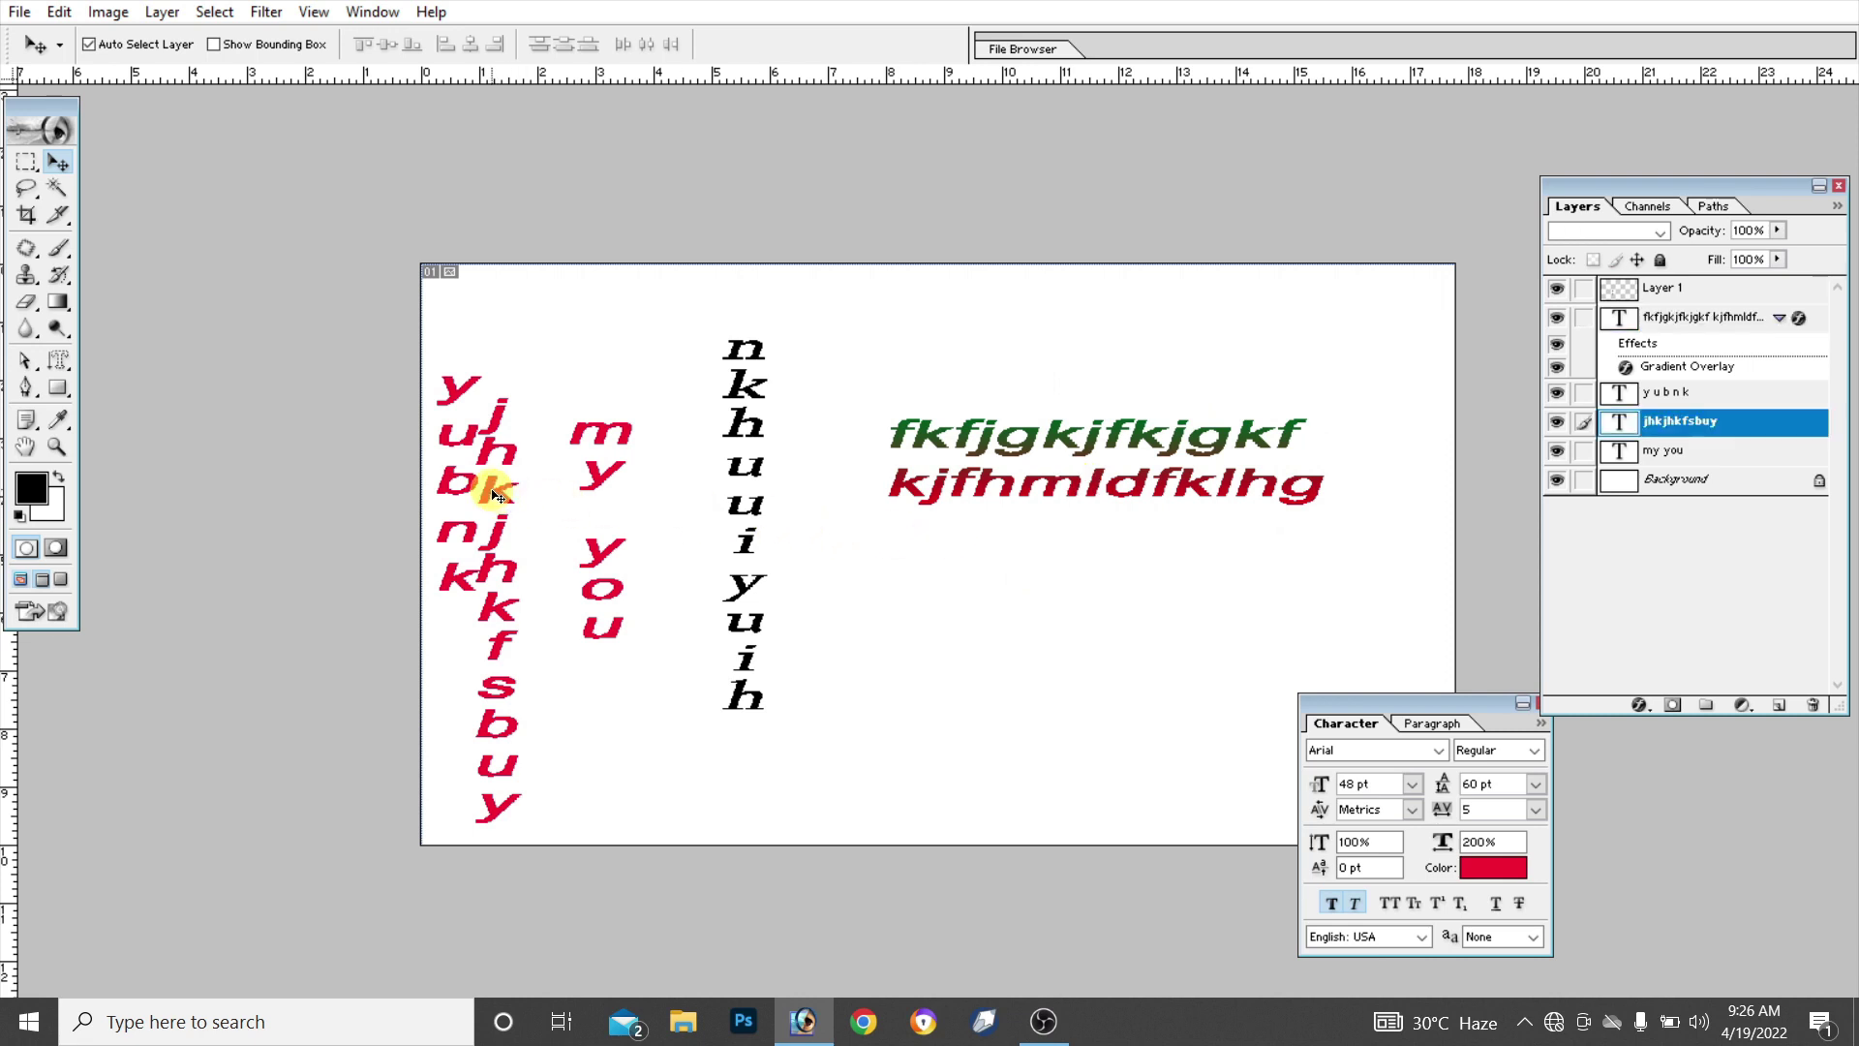
left_click(1742, 438)
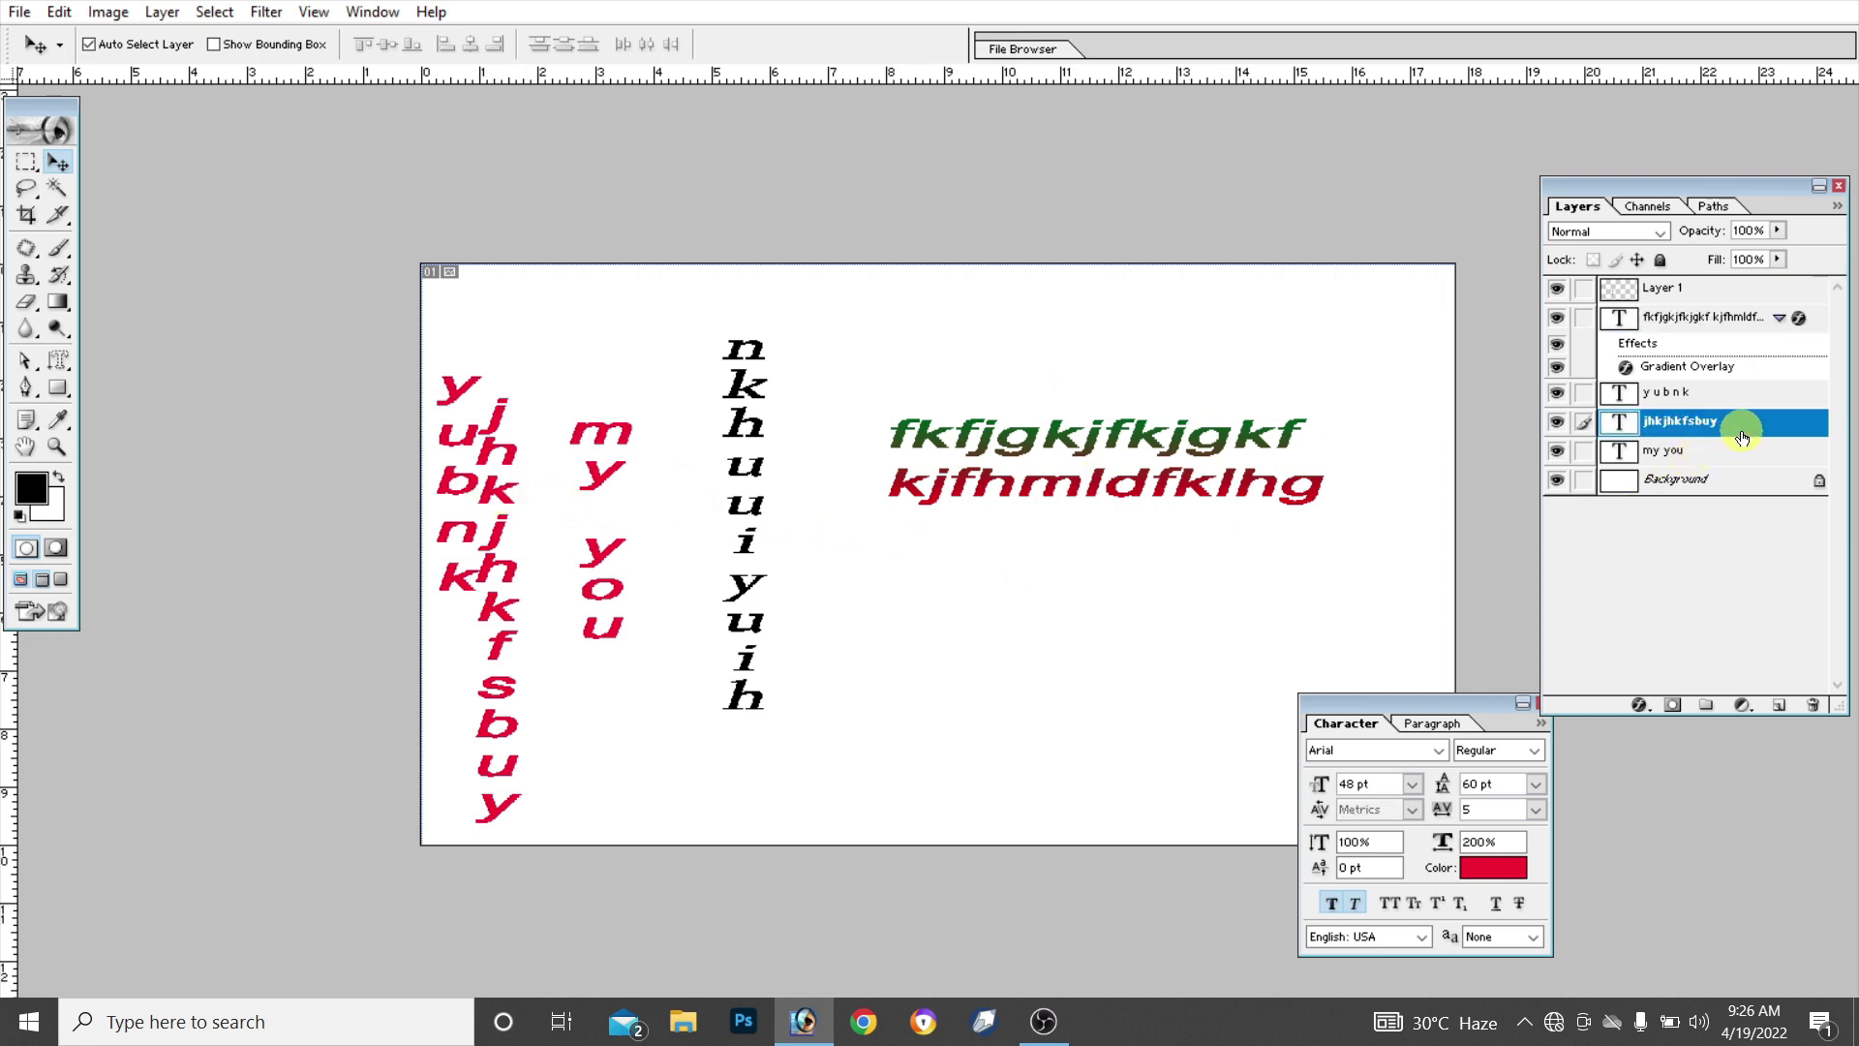
double_click(1742, 437)
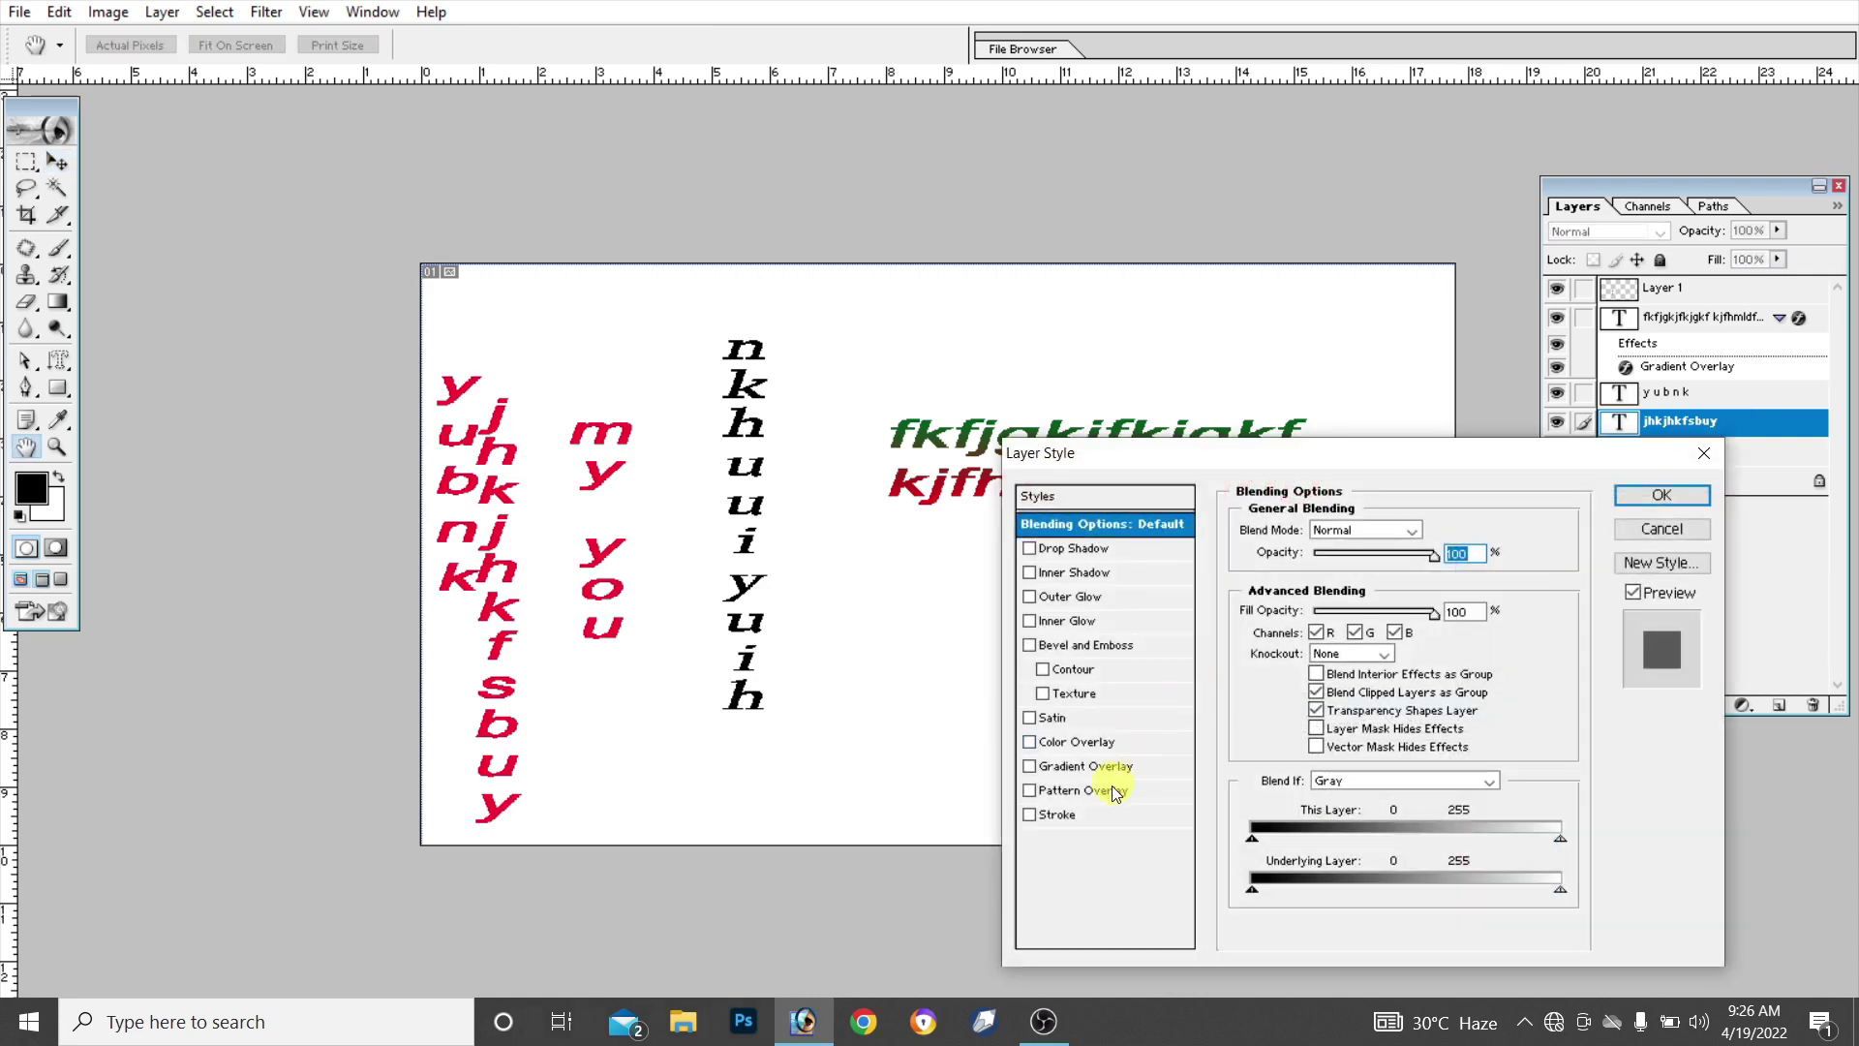
left_click(1084, 791)
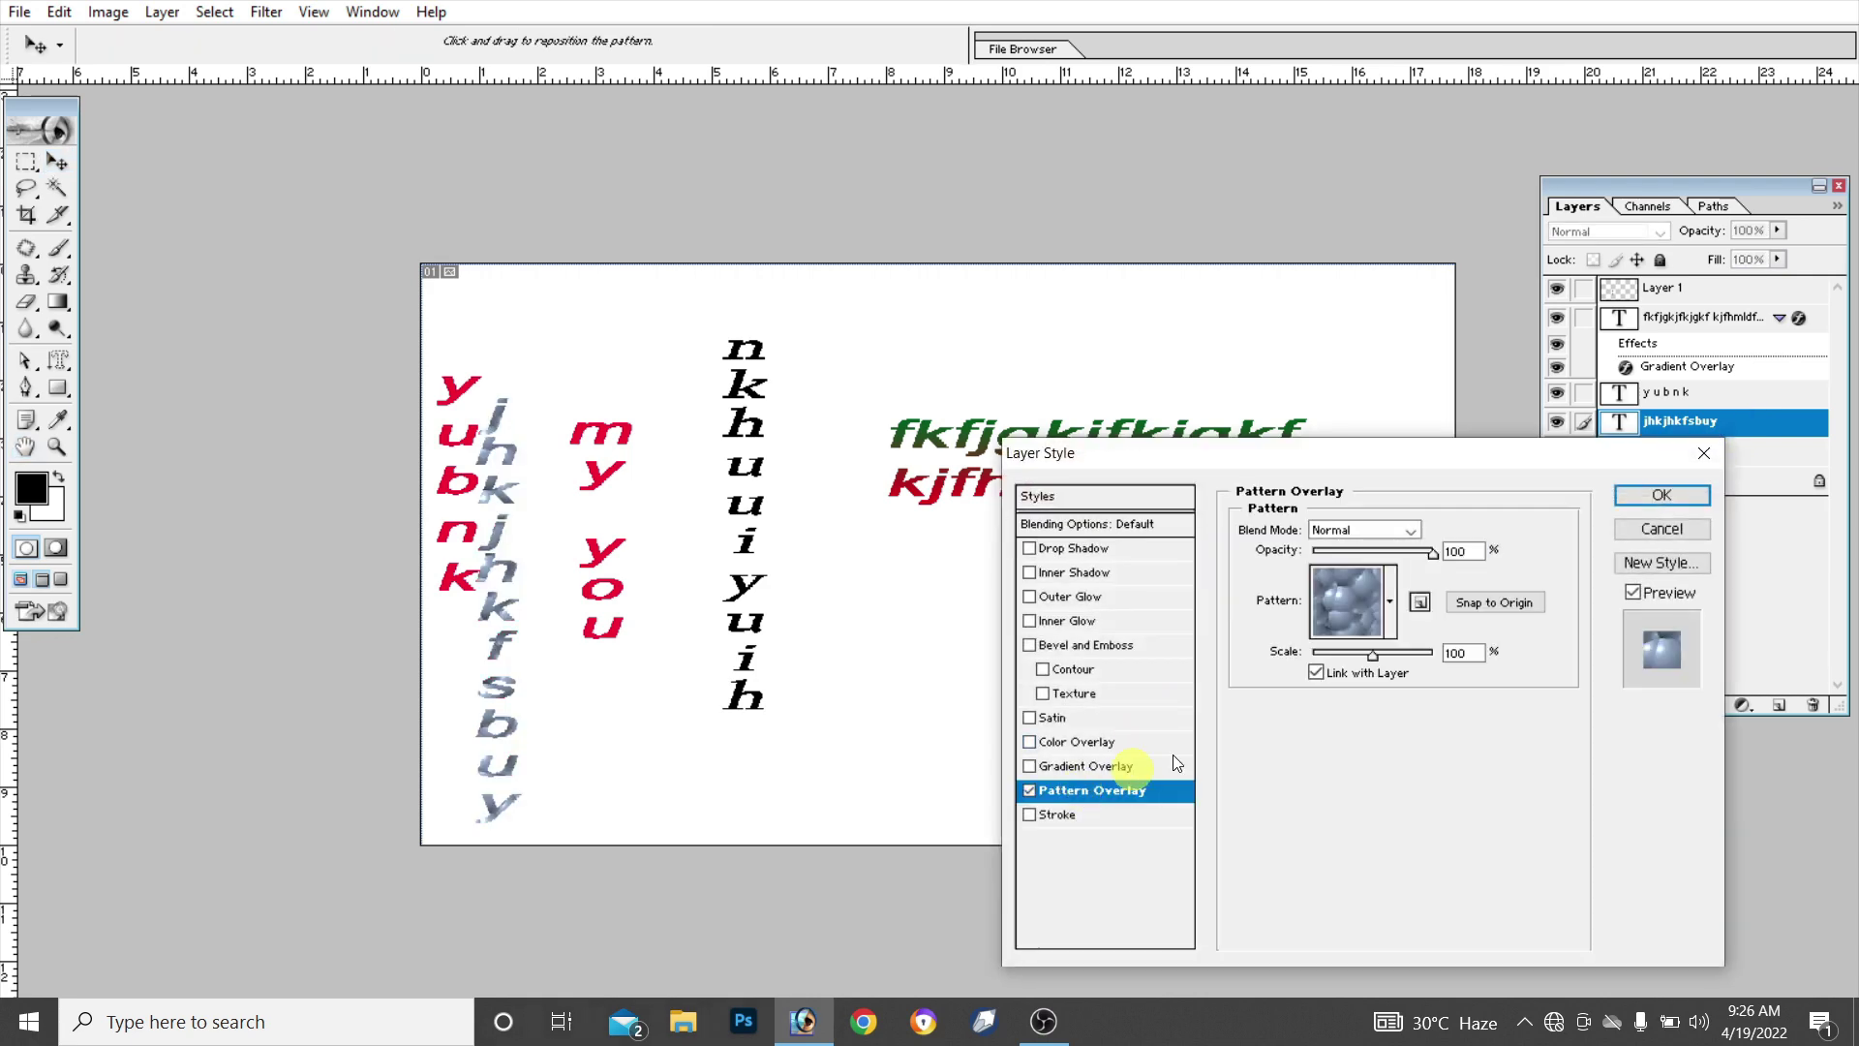
left_click(1390, 601)
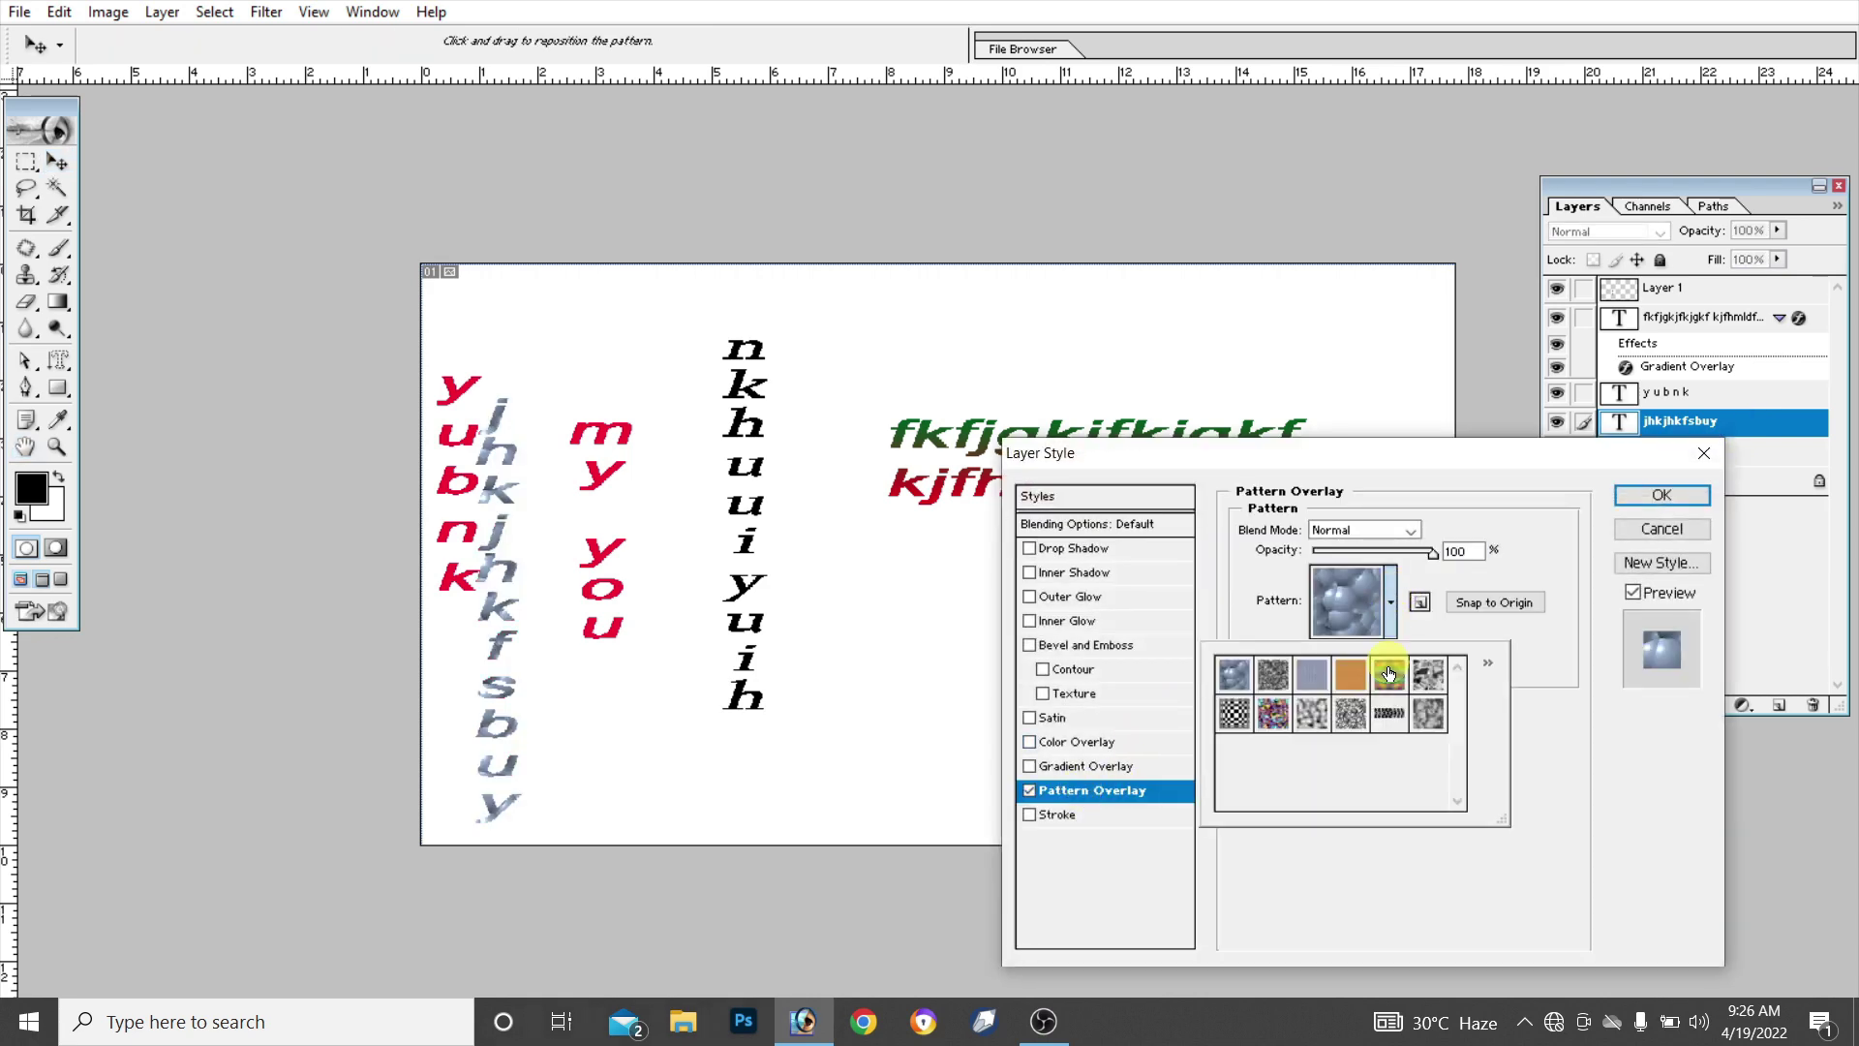
left_click(1233, 714)
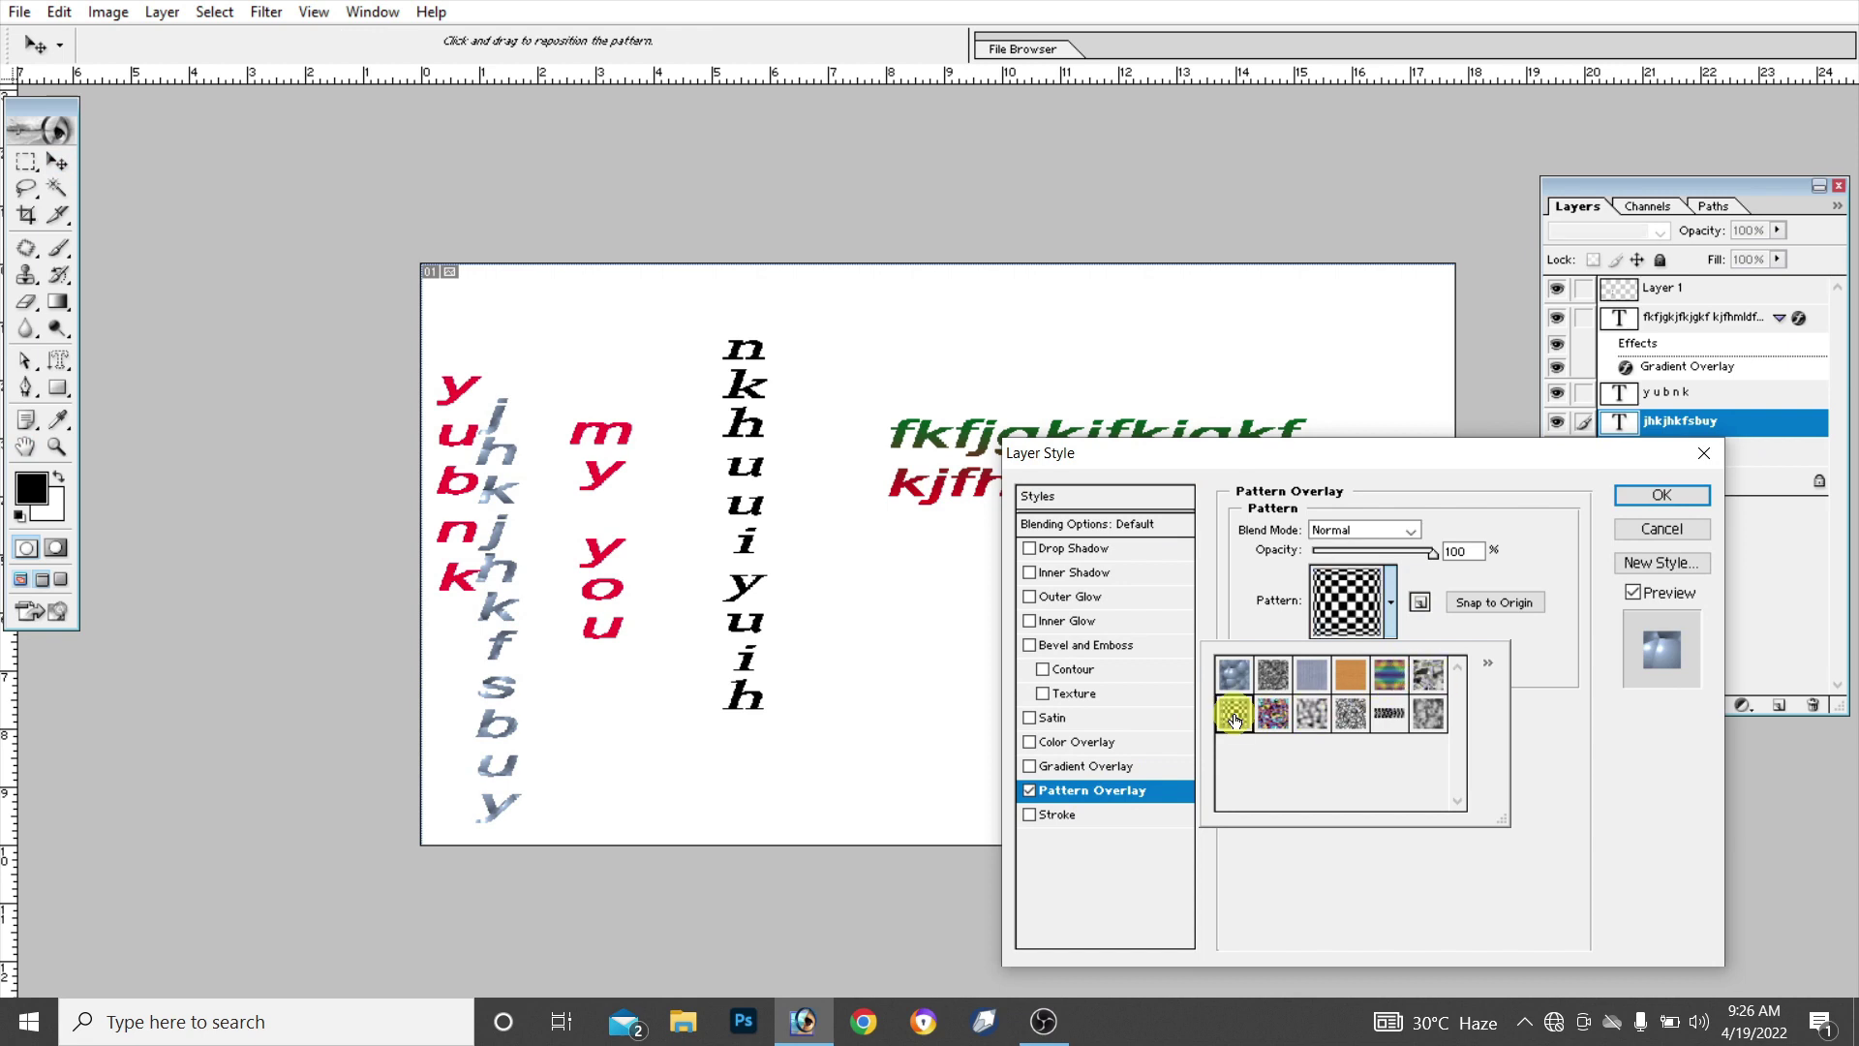
left_click(1642, 496)
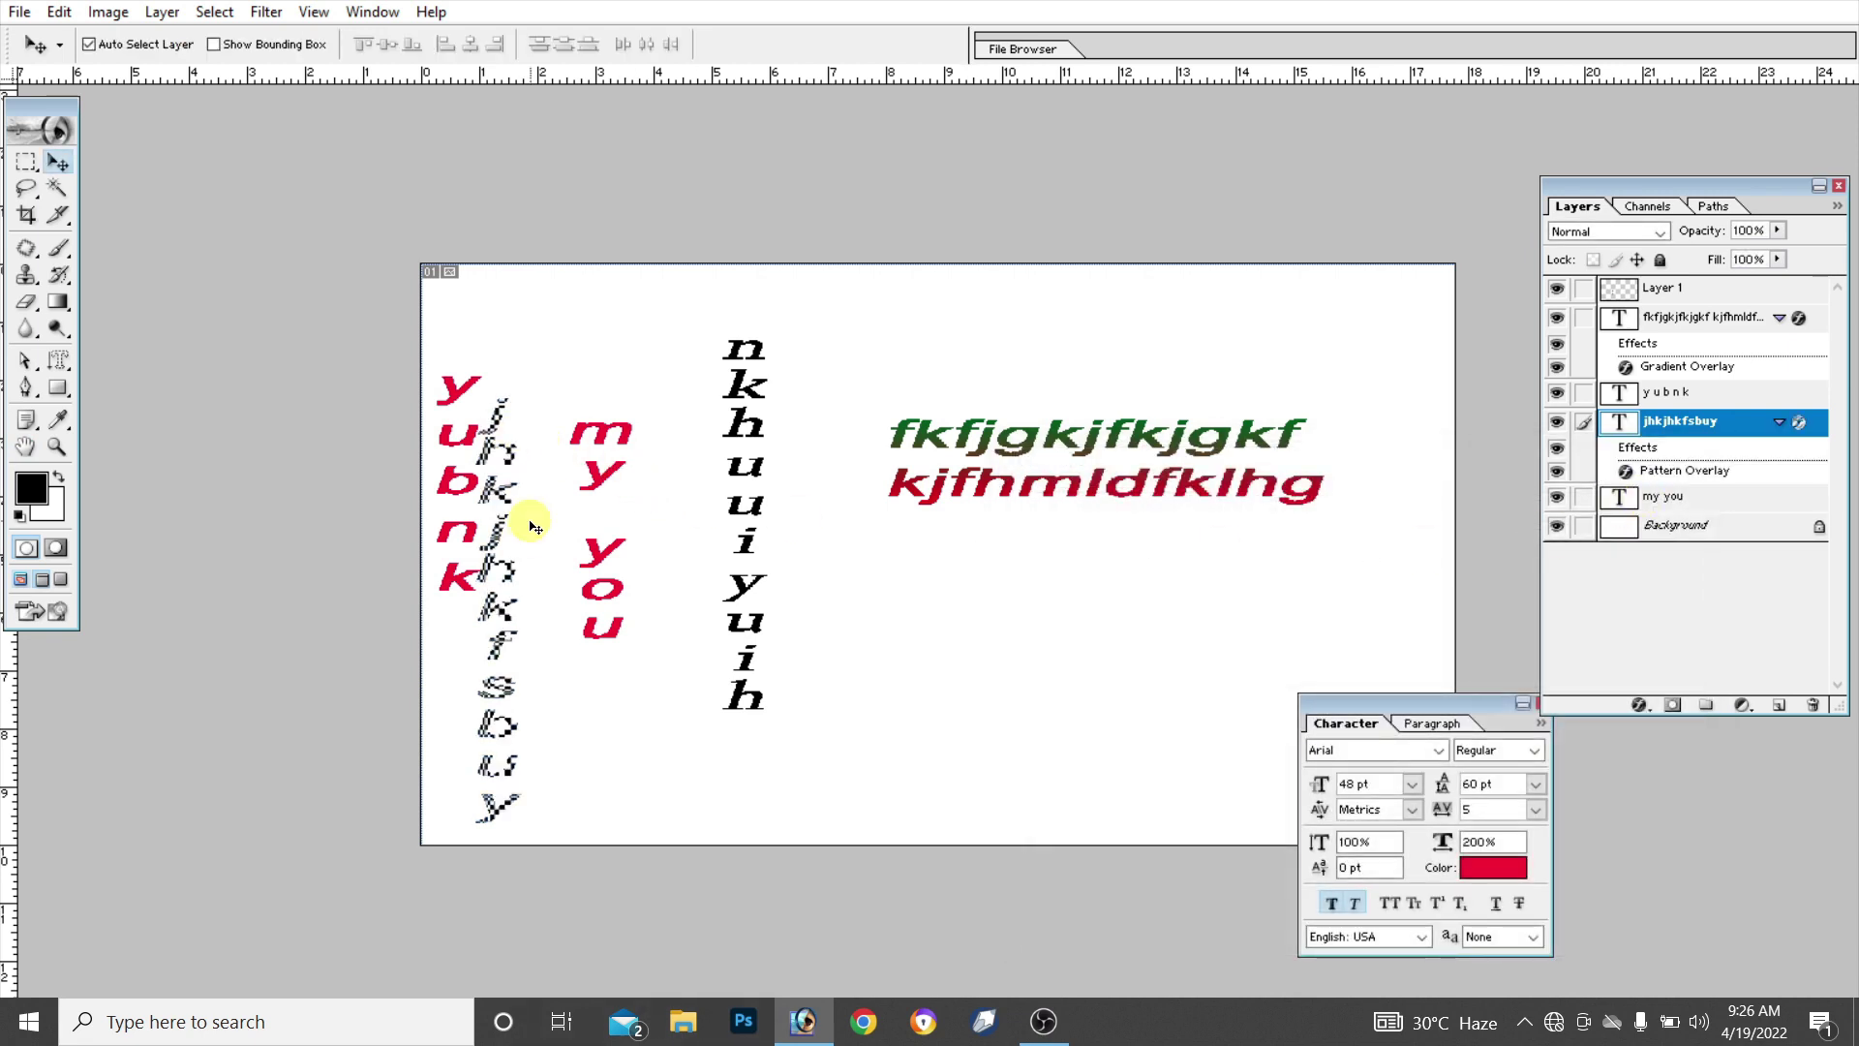
Move the checkerboard 'jhkjhkfsbuy' column up beside the yubnk letters
left_click_drag(528, 520, 516, 657)
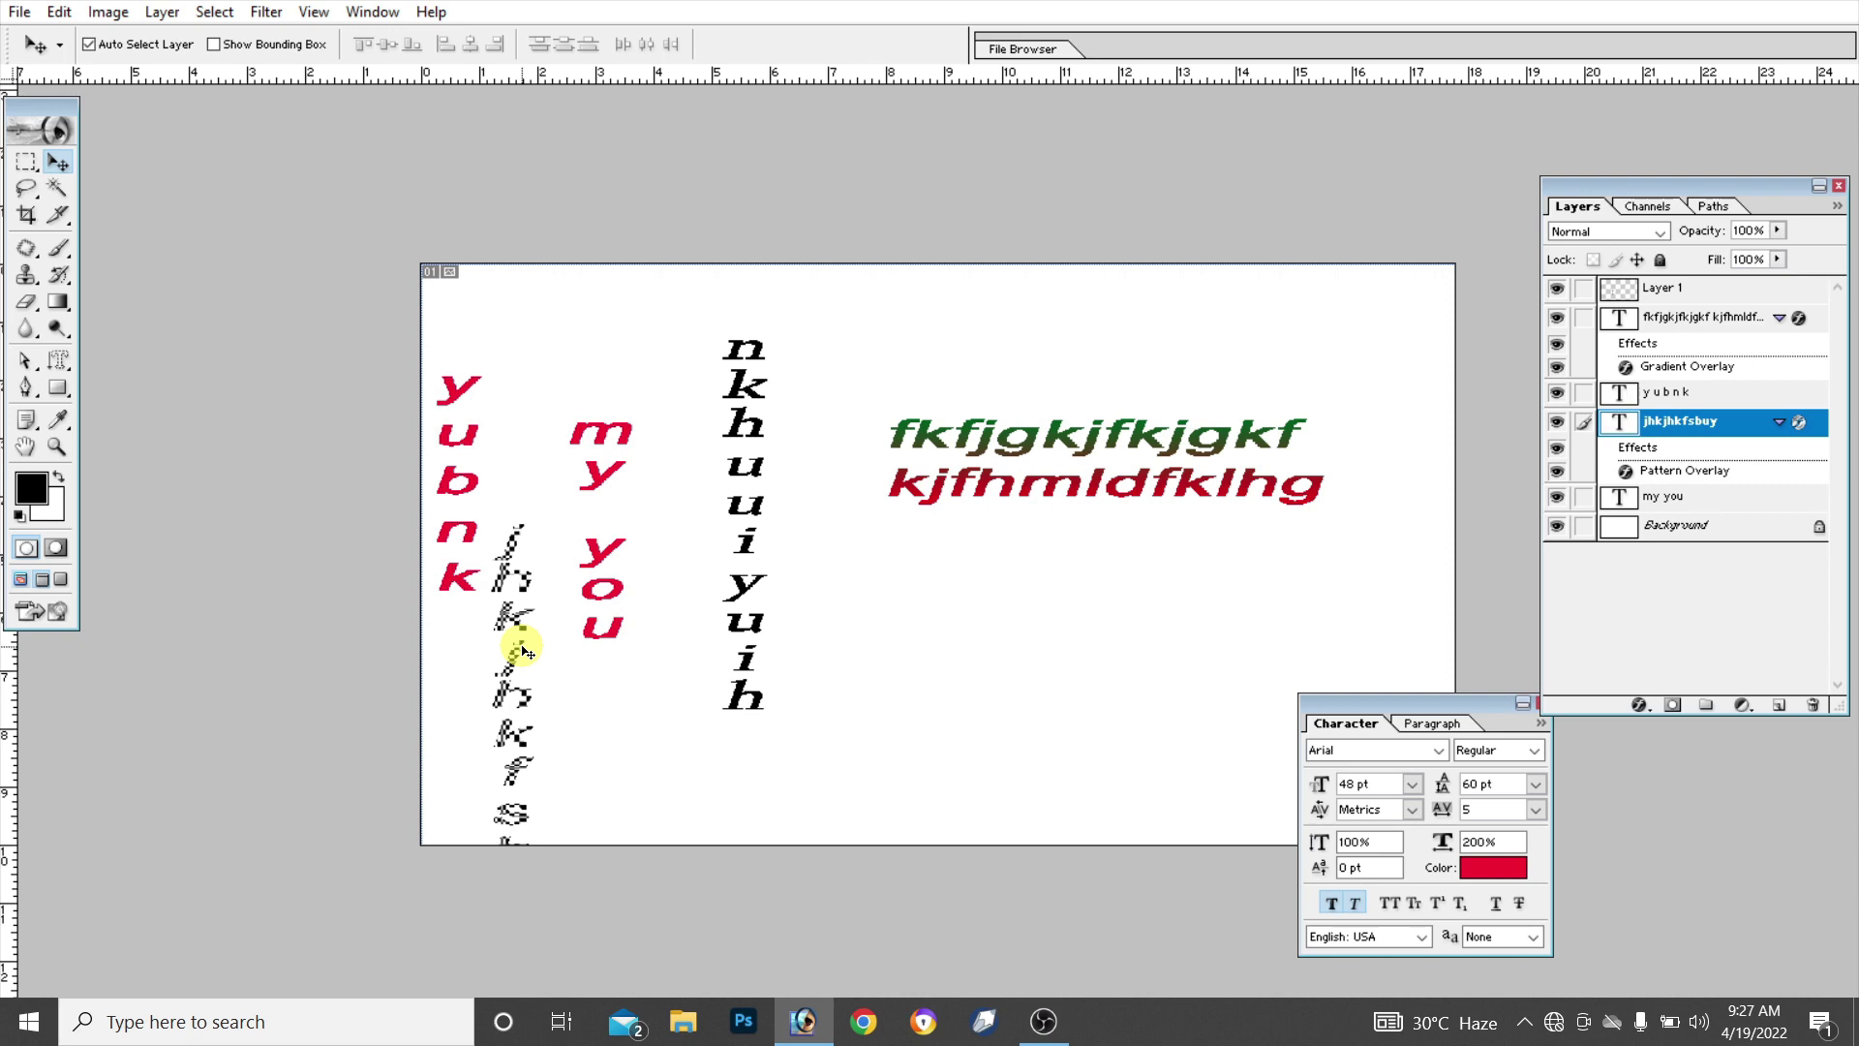
left_click_drag(532, 572, 565, 392)
left_click(58, 360)
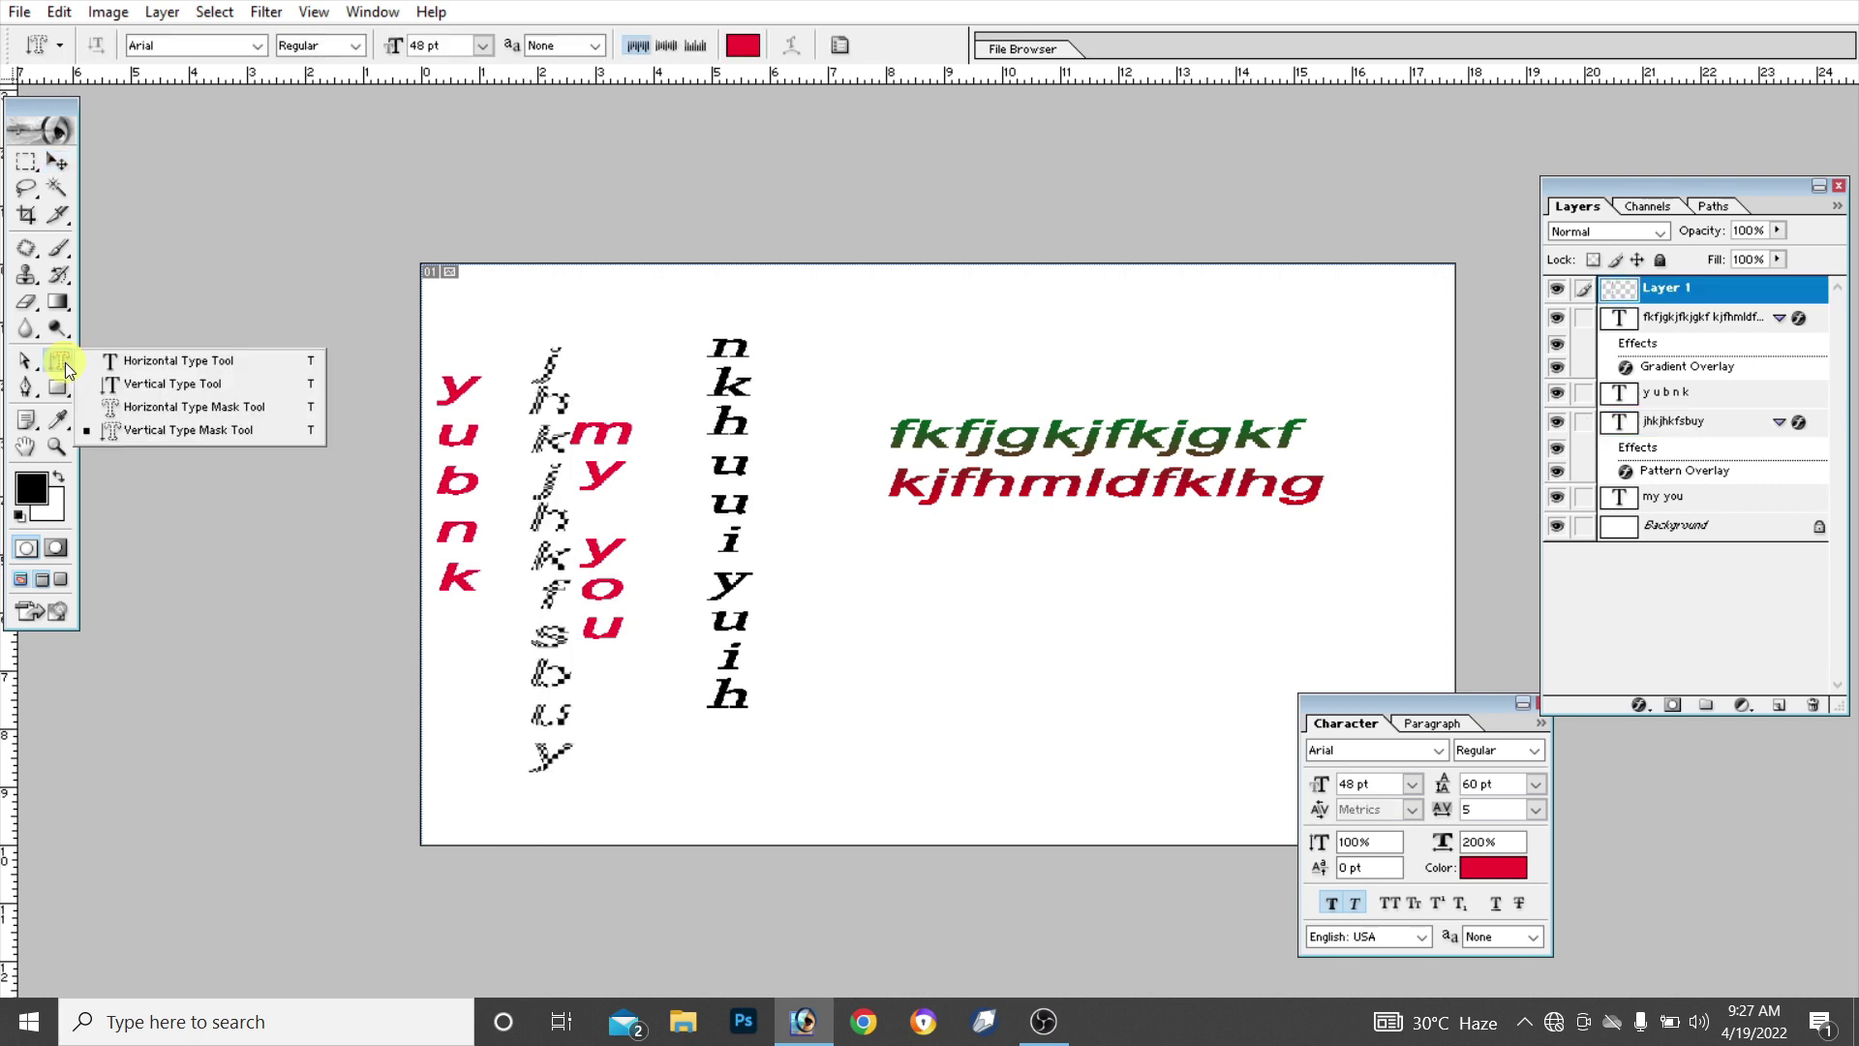
Select the Horizontal Type Tool
left_click(162, 362)
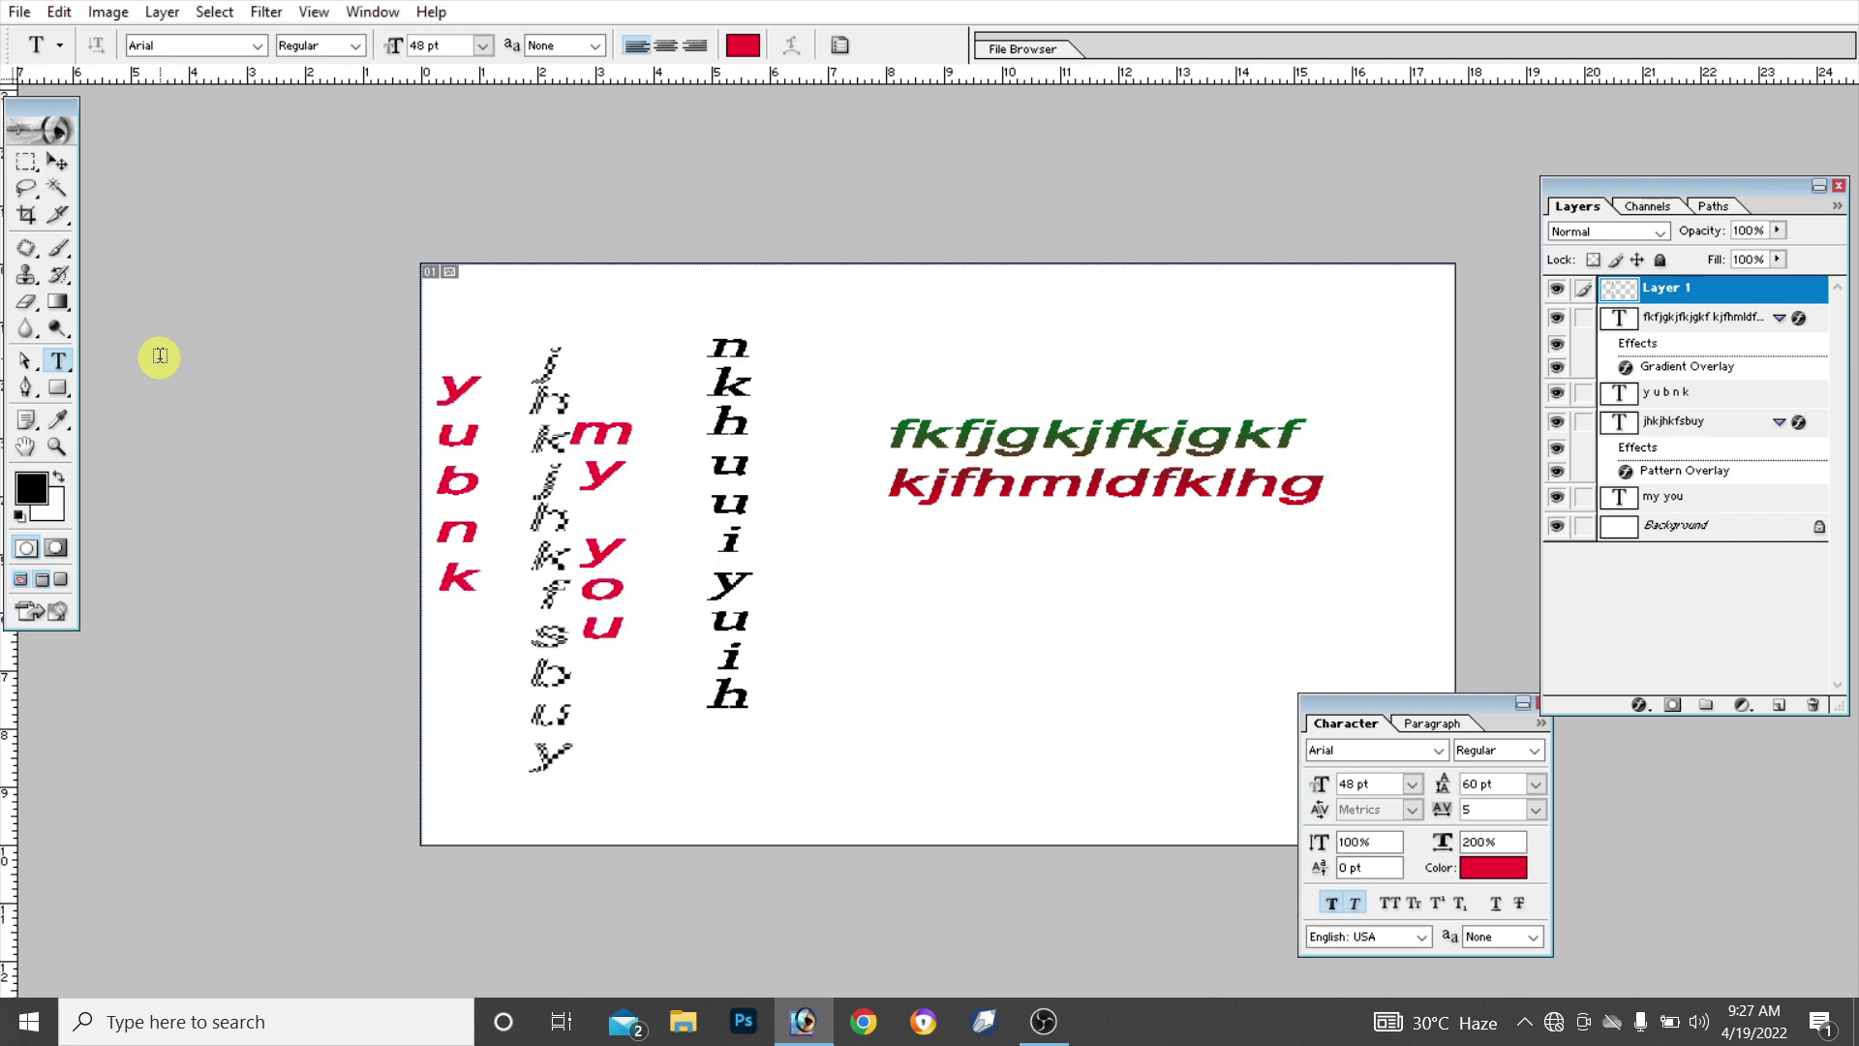